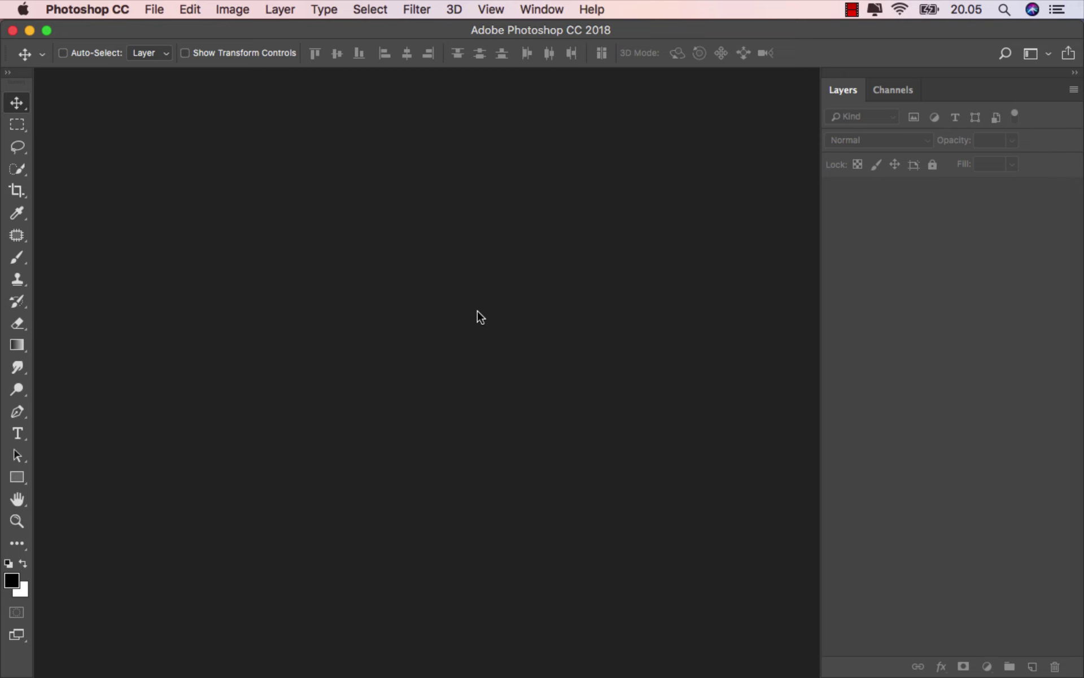
Create a new document from the Custom 6000 × 3744 px, 300 ppi recent preset
{"action": "left_click", "coordinate": [150, 10]}
{"action": "left_click", "coordinate": [166, 31]}
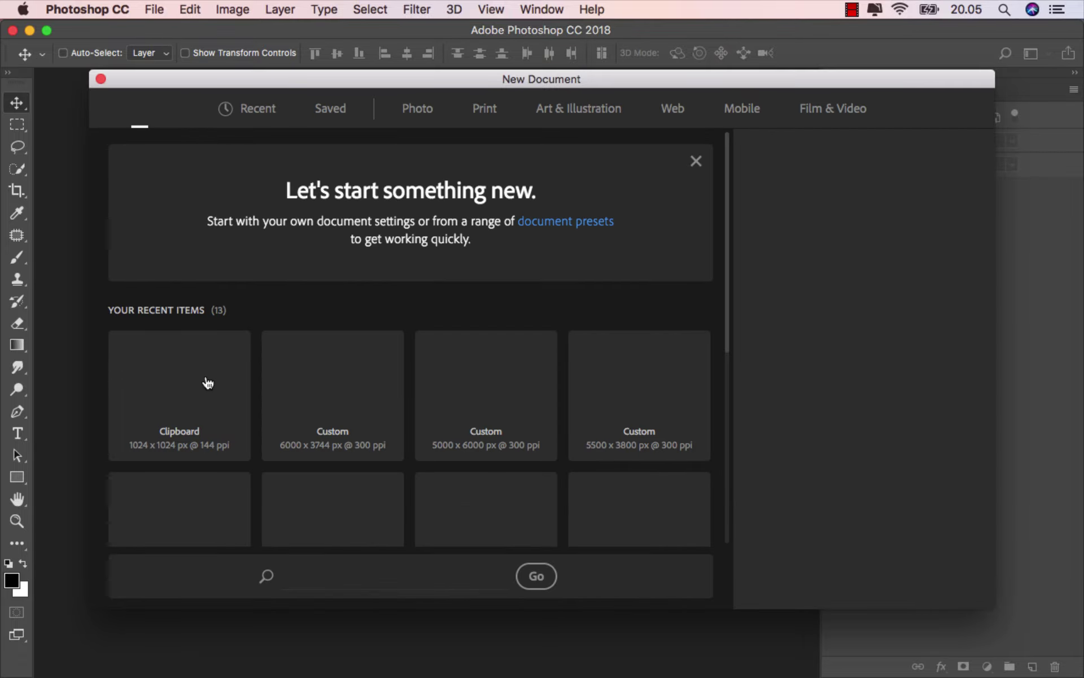
{"action": "left_click", "coordinate": [296, 391]}
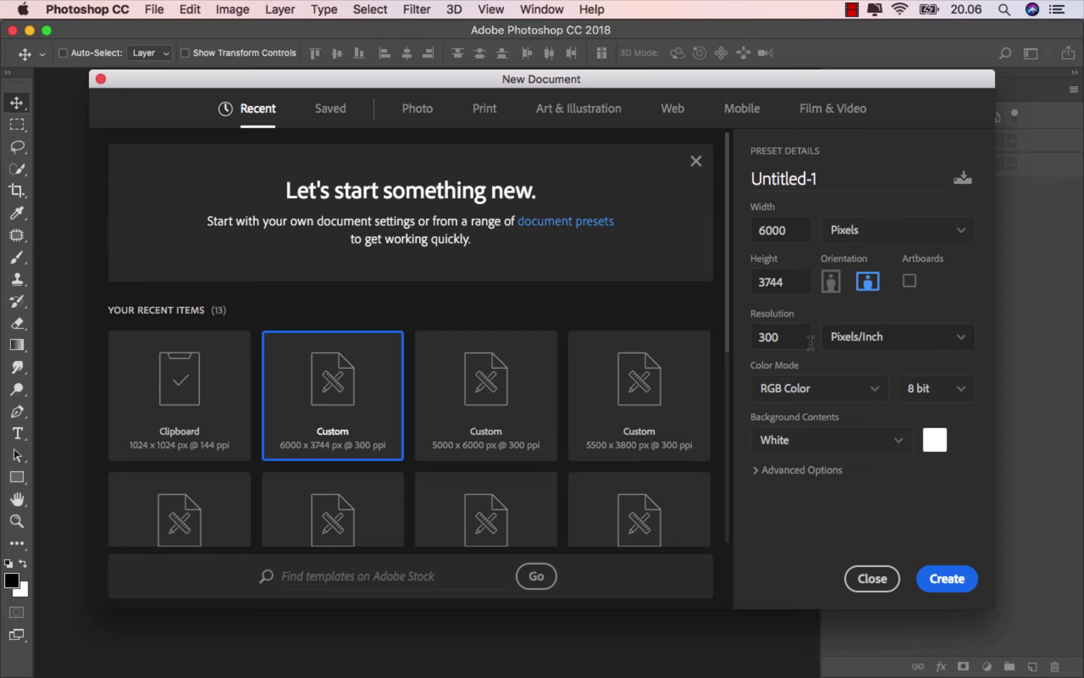
{"action": "left_click", "coordinate": [936, 570]}
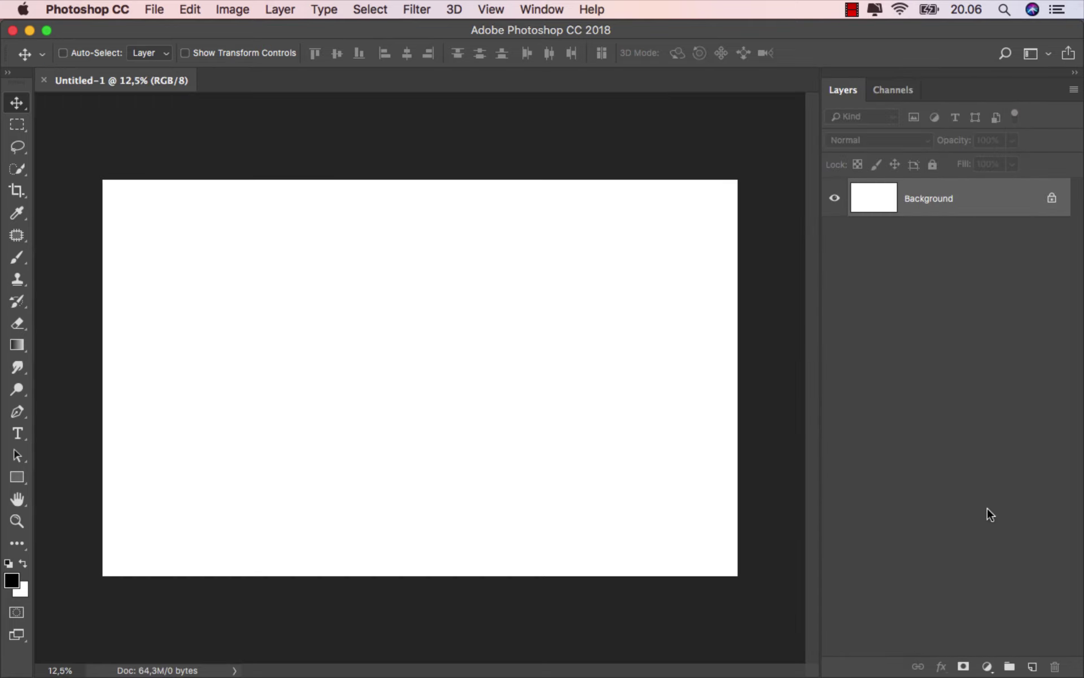
Add a dark blue (2a3b7b) Solid Color fill layer and place the cave_exit photo over it
{"action": "left_click", "coordinate": [988, 667]}
{"action": "left_click", "coordinate": [992, 343]}
{"action": "left_click", "coordinate": [710, 470]}
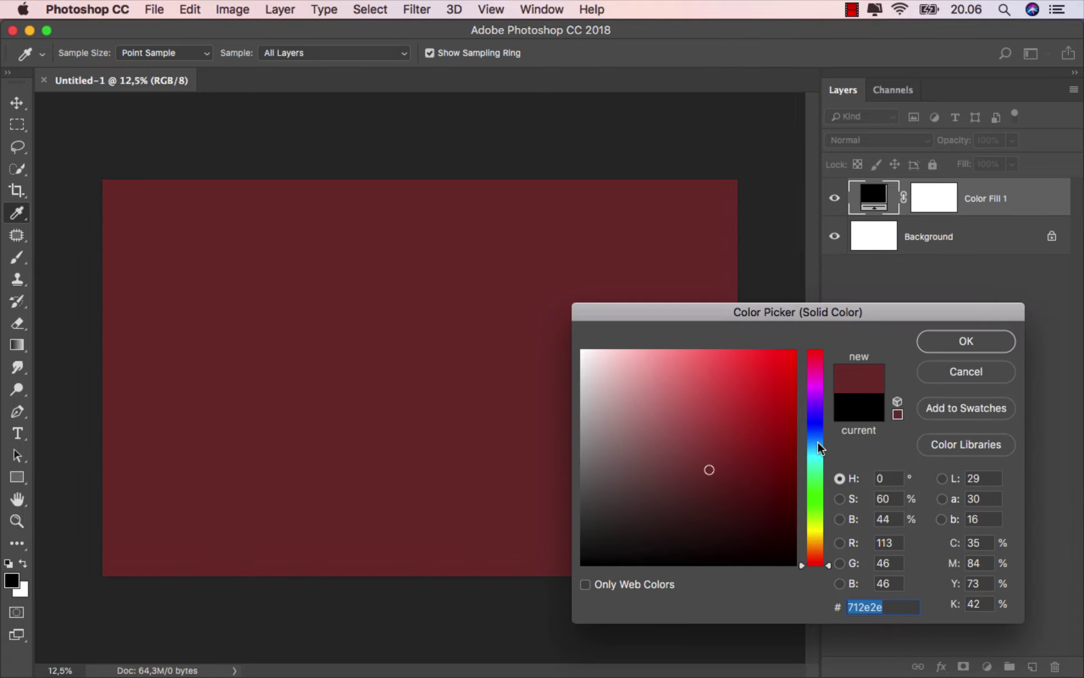
{"action": "left_click_drag", "start_coordinate": [818, 442], "coordinate": [826, 433]}
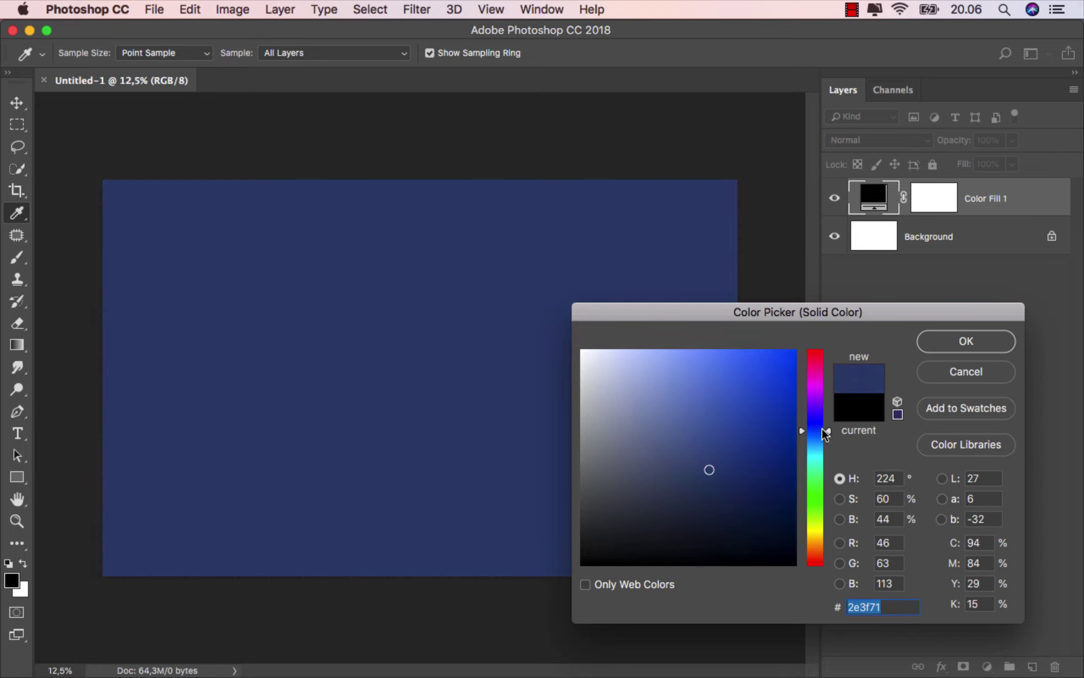
{"action": "left_click_drag", "start_coordinate": [707, 471], "coordinate": [723, 460]}
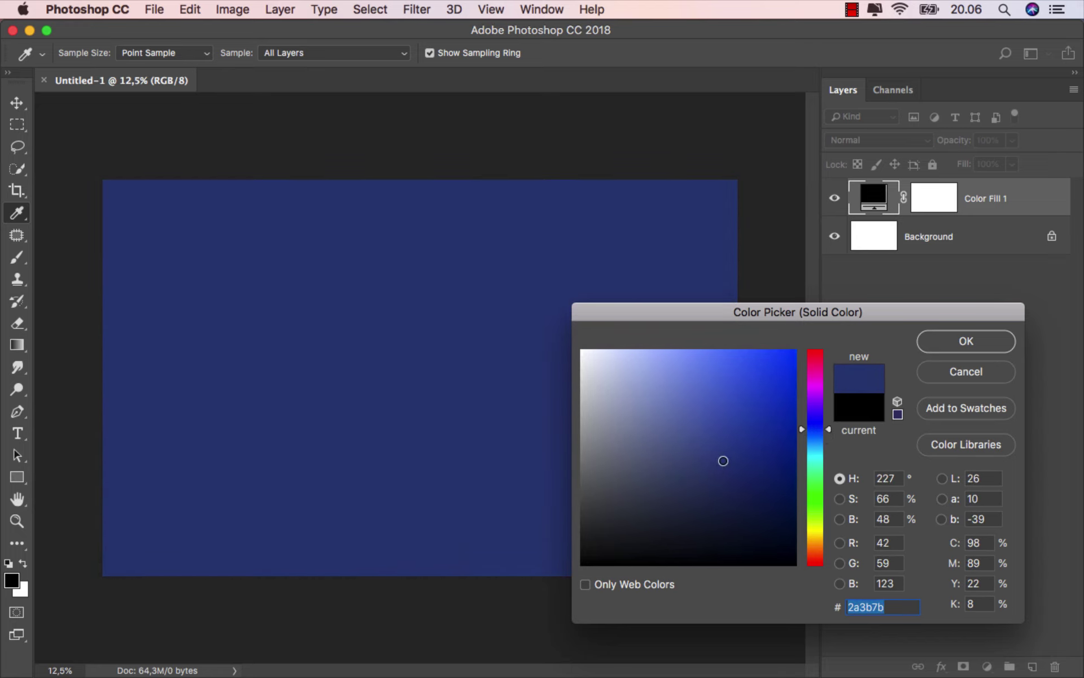
{"action": "left_click", "coordinate": [952, 348]}
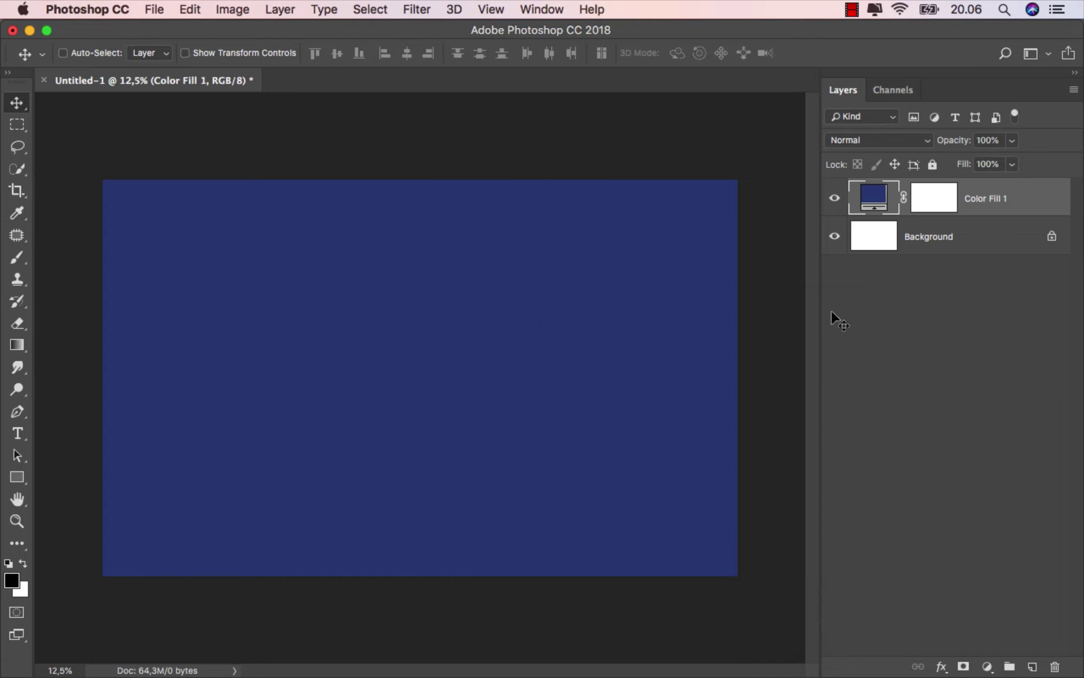
{"action": "left_click", "coordinate": [339, 634]}
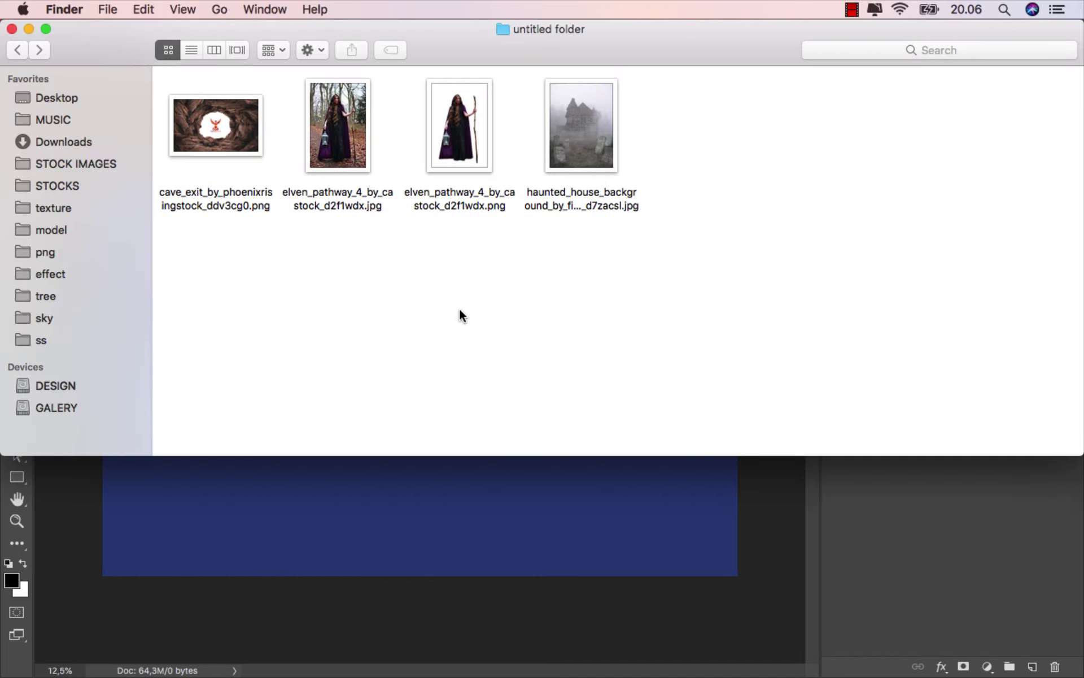
{"action": "left_click_drag", "start_coordinate": [215, 140], "coordinate": [405, 353]}
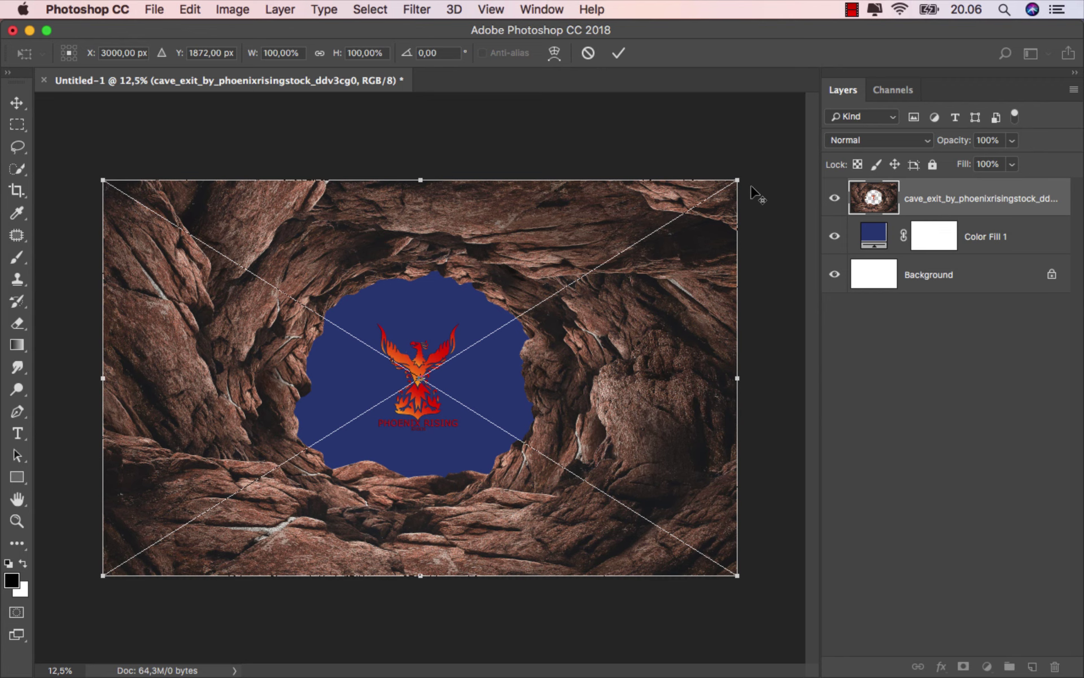
Enlarge the cave photo to cover the canvas, then rasterize it for a 100%-opacity Eraser
{"action": "left_click_drag", "start_coordinate": [743, 177], "coordinate": [748, 171]}
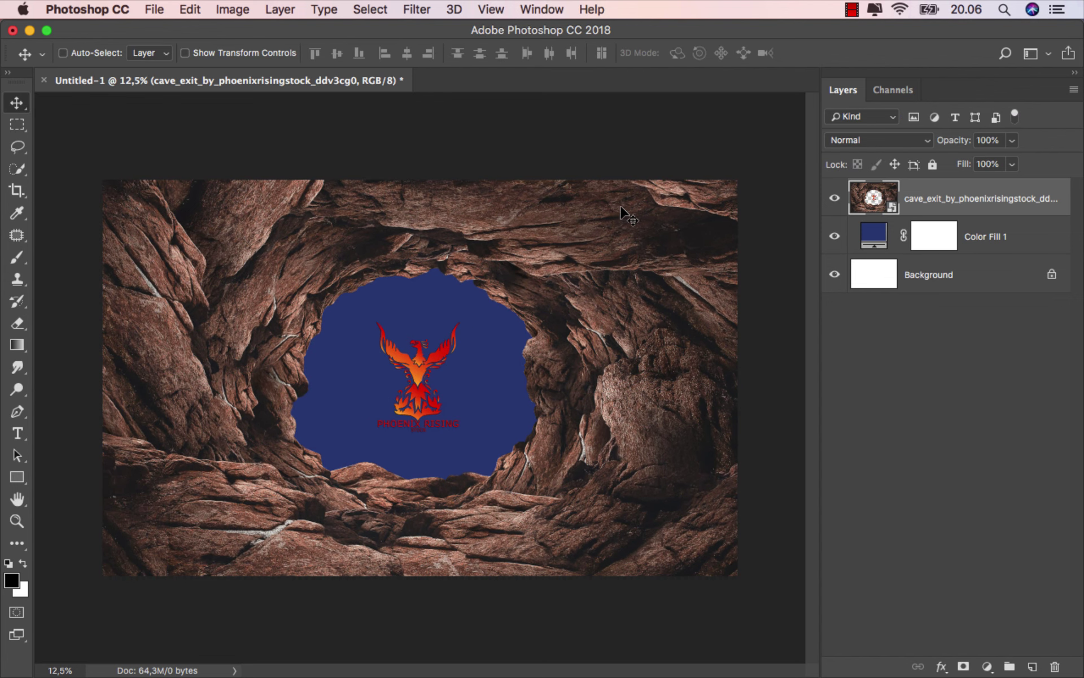
{"action": "left_click", "coordinate": [17, 324]}
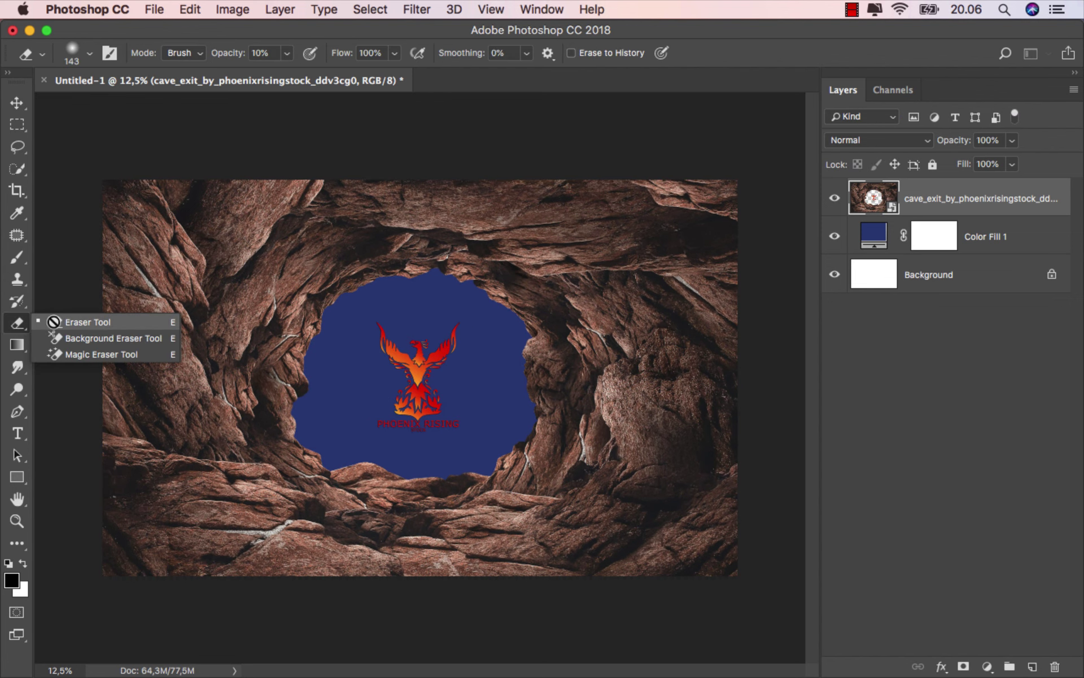
{"action": "left_click", "coordinate": [287, 53]}
{"action": "left_click_drag", "start_coordinate": [291, 72], "coordinate": [442, 74]}
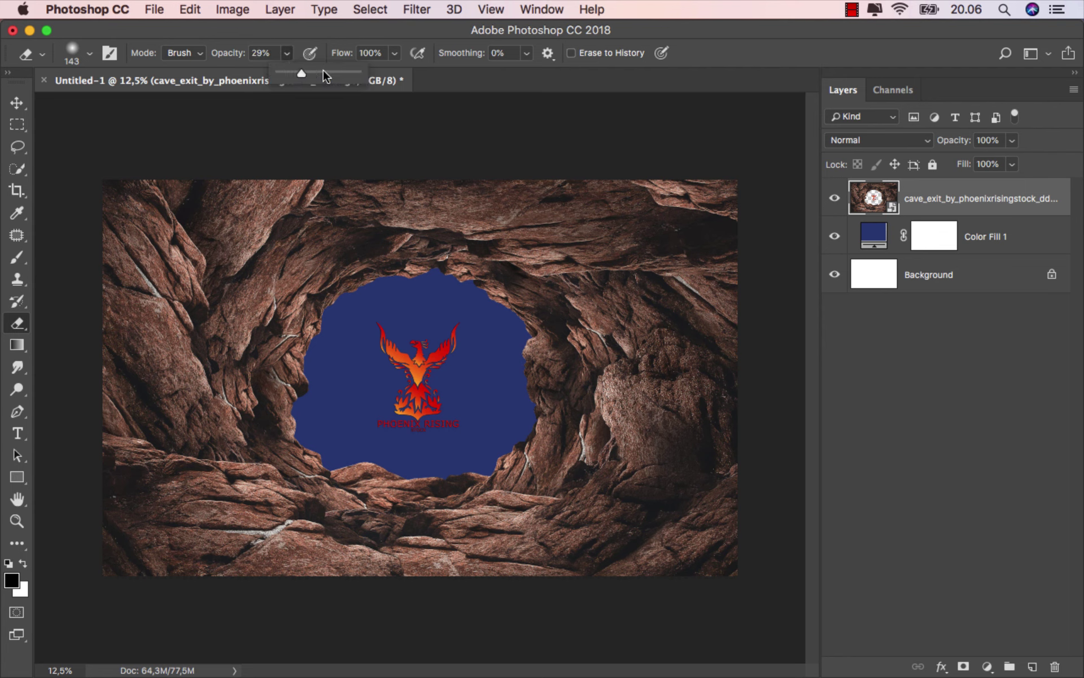
{"action": "left_click", "coordinate": [420, 321]}
{"action": "left_click", "coordinate": [673, 258]}
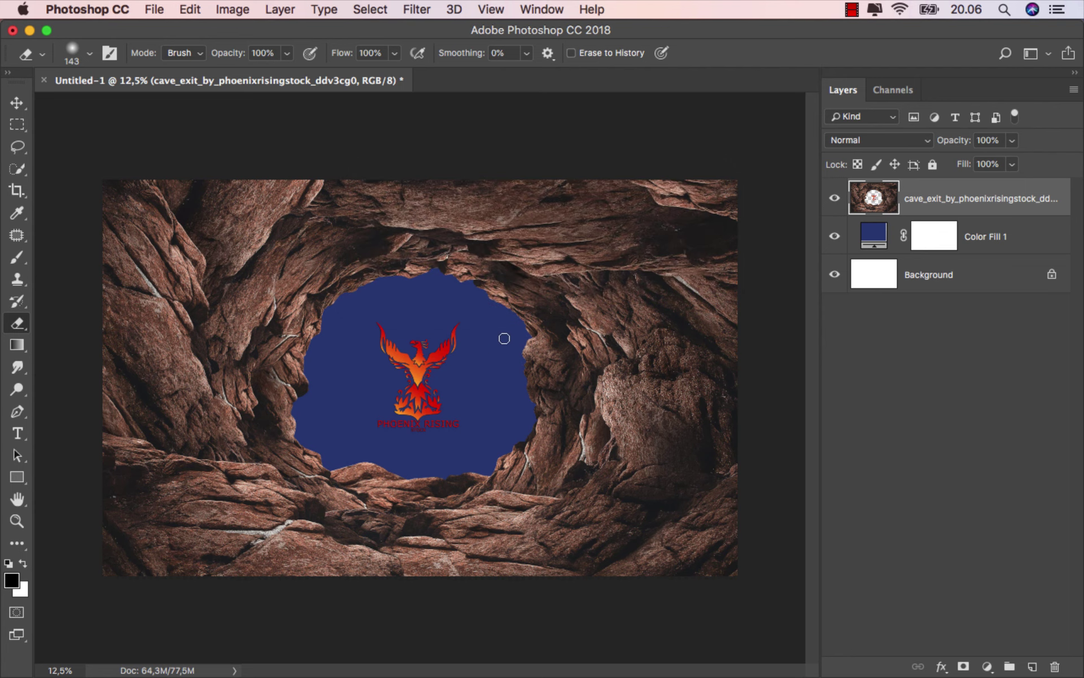
Erase the phoenix logo with a hard round 540 px eraser brush
{"action": "right_click", "coordinate": [432, 359]}
{"action": "left_click", "coordinate": [559, 482]}
{"action": "mouse_move", "coordinate": [381, 326]}
{"action": "left_mouse_down"}
{"action": "mouse_move", "coordinate": [406, 326]}
{"action": "mouse_move", "coordinate": [375, 351]}
{"action": "mouse_move", "coordinate": [424, 419]}
{"action": "mouse_move", "coordinate": [423, 339]}
{"action": "mouse_move", "coordinate": [433, 389]}
{"action": "left_mouse_up"}
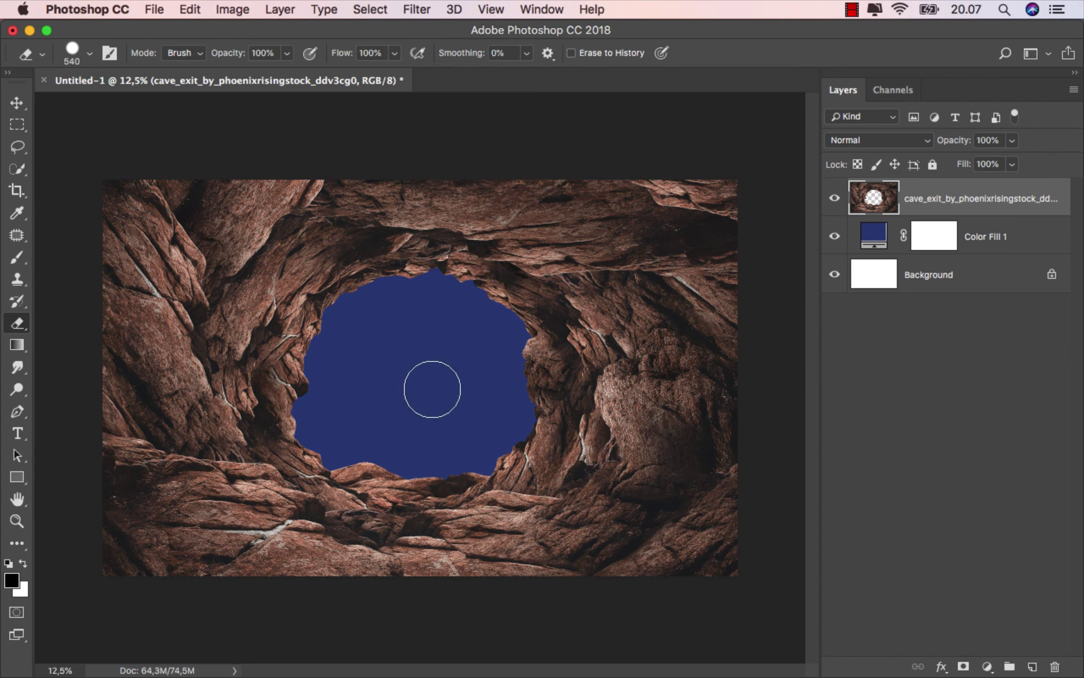
Add an Exposure adjustment clipped to the cave layer at -3,88 to darken the rocks
{"action": "key", "text": "v"}
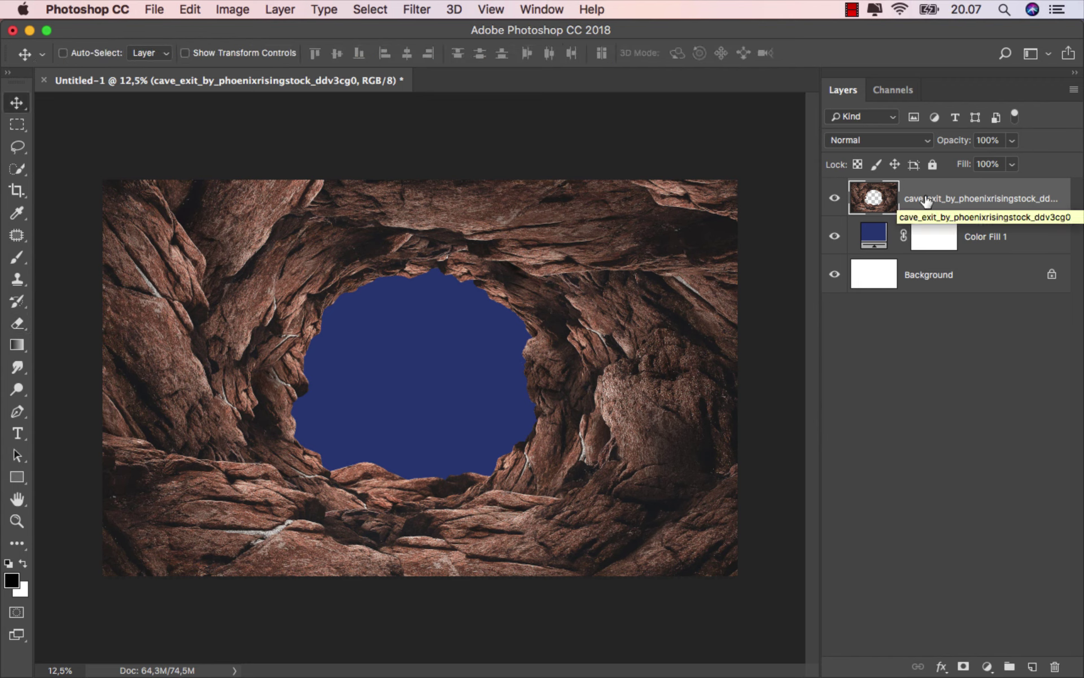
{"action": "left_click", "coordinate": [987, 666]}
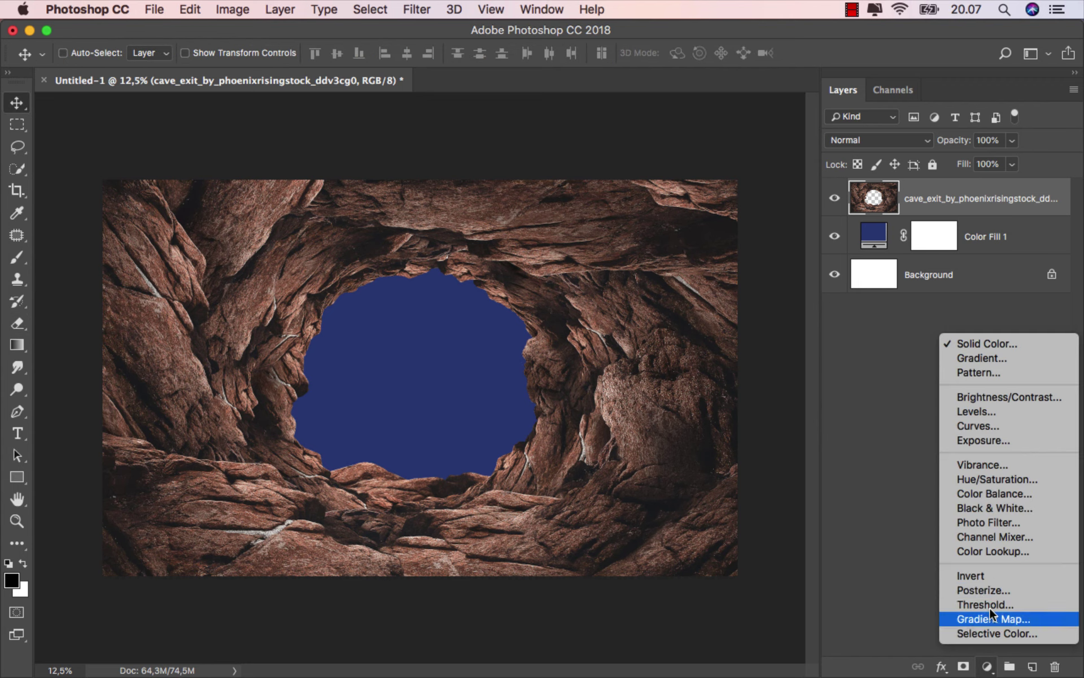
{"action": "left_click", "coordinate": [993, 440]}
{"action": "left_click", "coordinate": [677, 537]}
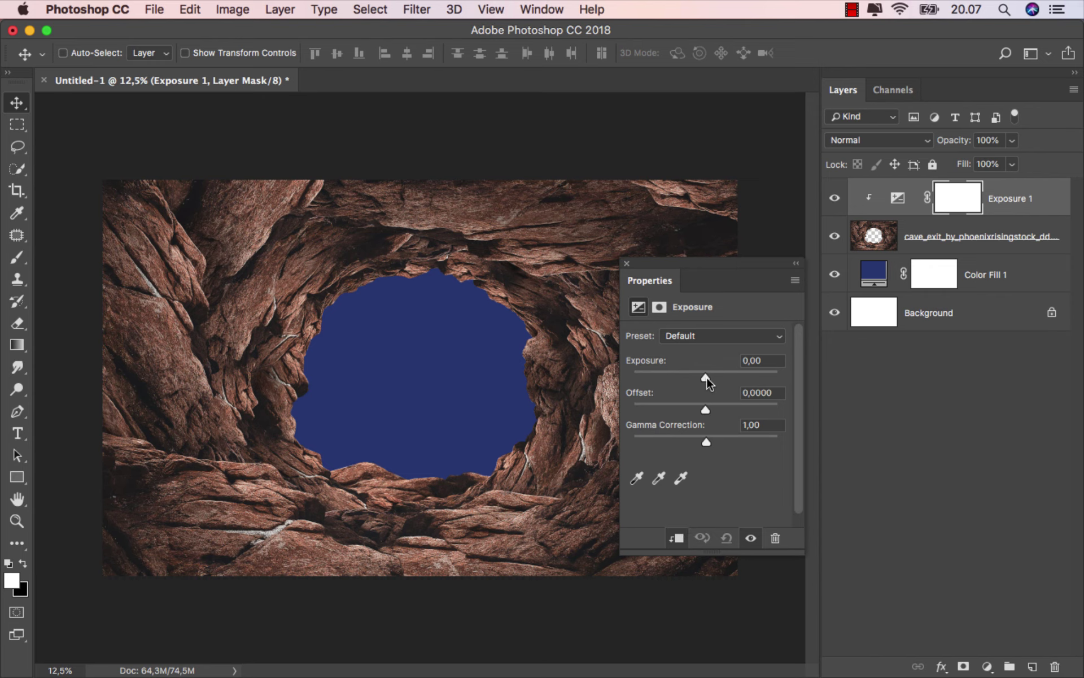
{"action": "left_click_drag", "start_coordinate": [706, 378], "coordinate": [663, 373]}
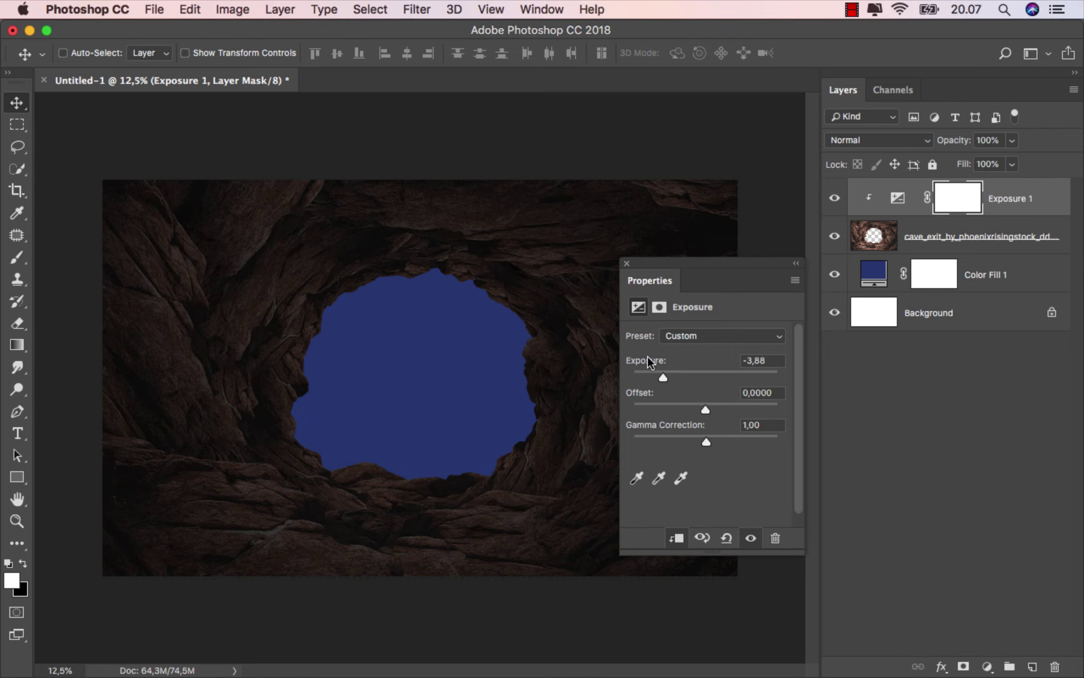
{"action": "left_click", "coordinate": [626, 263]}
{"action": "left_click", "coordinate": [834, 199]}
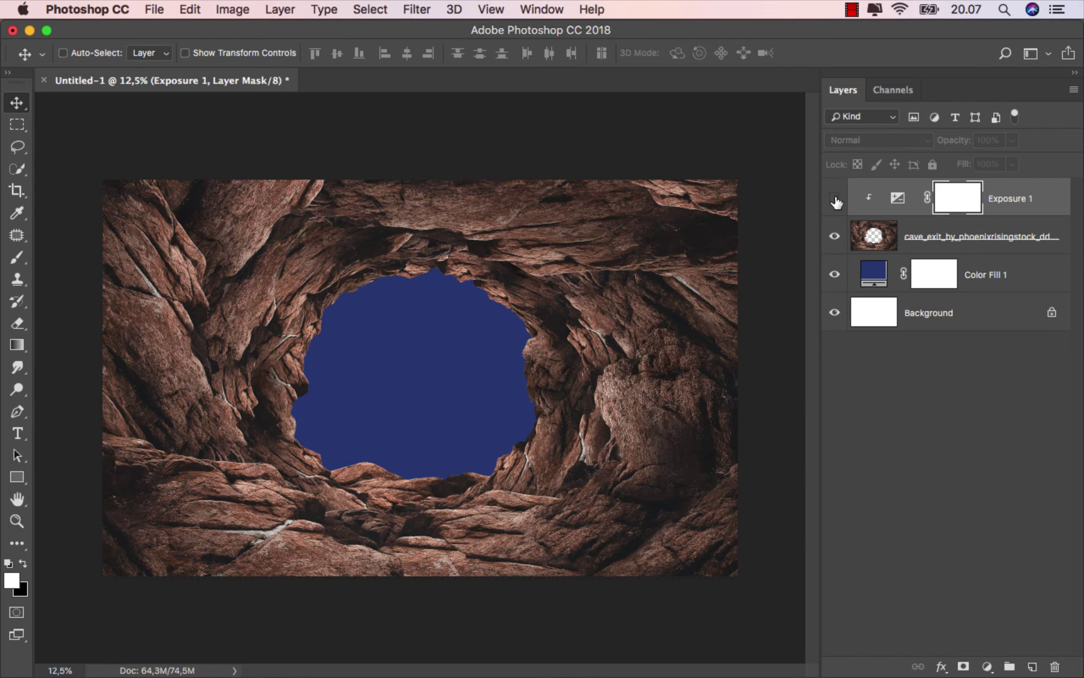
{"action": "key", "text": "ctrl+2"}
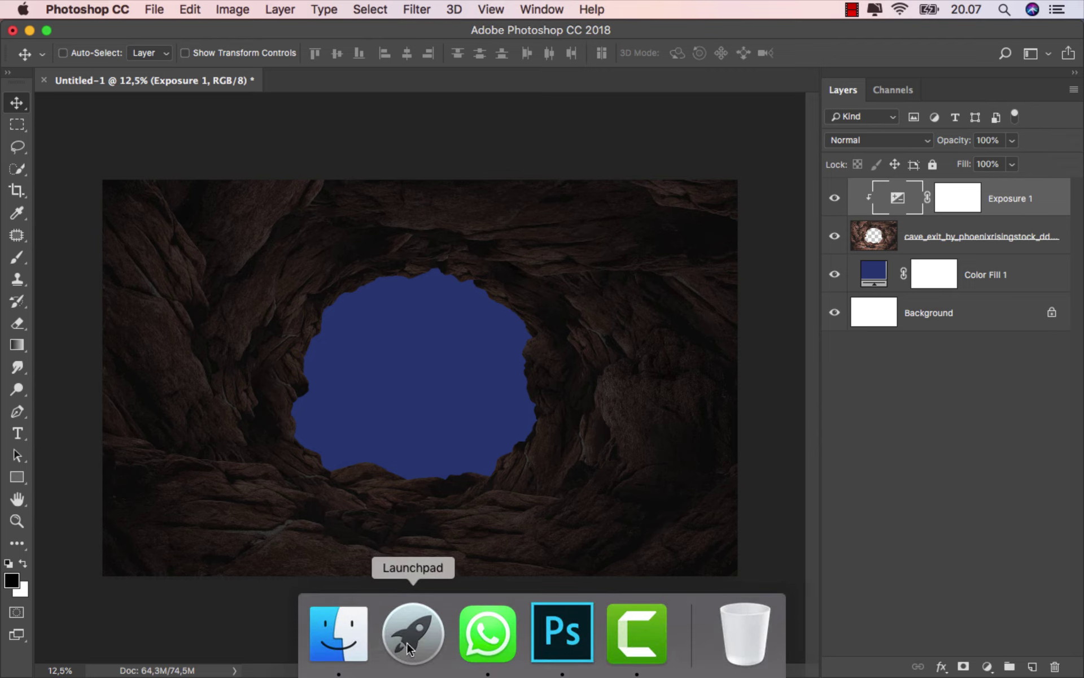
Place the elven_pathway_4 cloaked woman cutout from the stock images folder
{"action": "left_click", "coordinate": [341, 634]}
{"action": "left_click", "coordinate": [513, 314]}
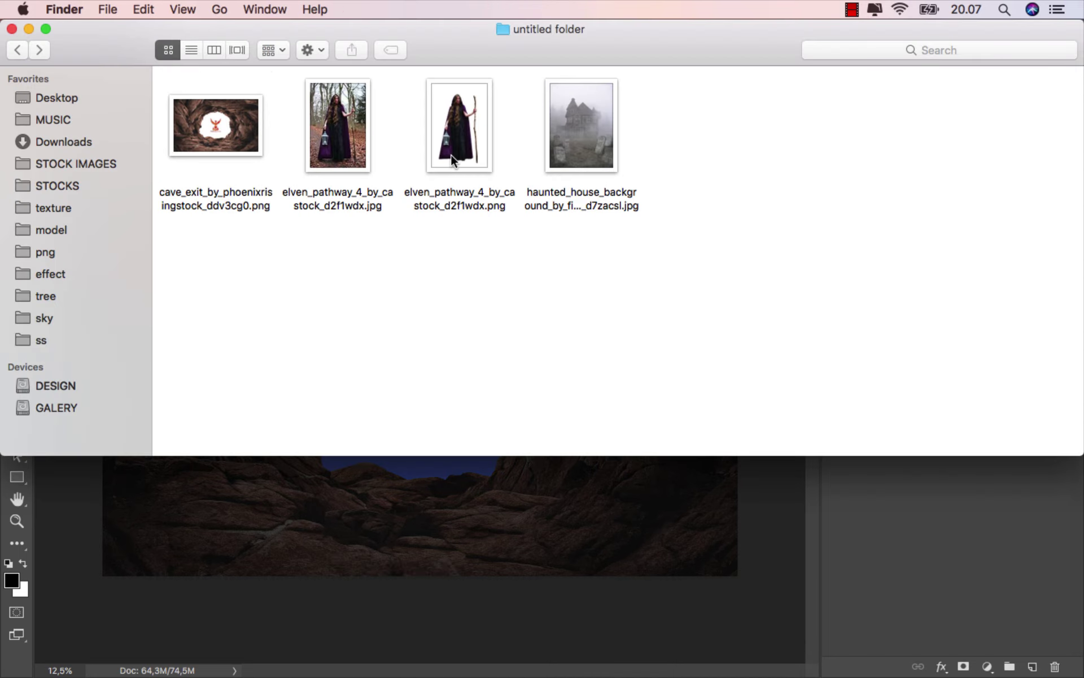
{"action": "mouse_move", "coordinate": [451, 154]}
{"action": "left_mouse_down"}
{"action": "mouse_move", "coordinate": [429, 533]}
{"action": "mouse_move", "coordinate": [407, 409]}
{"action": "left_mouse_up"}
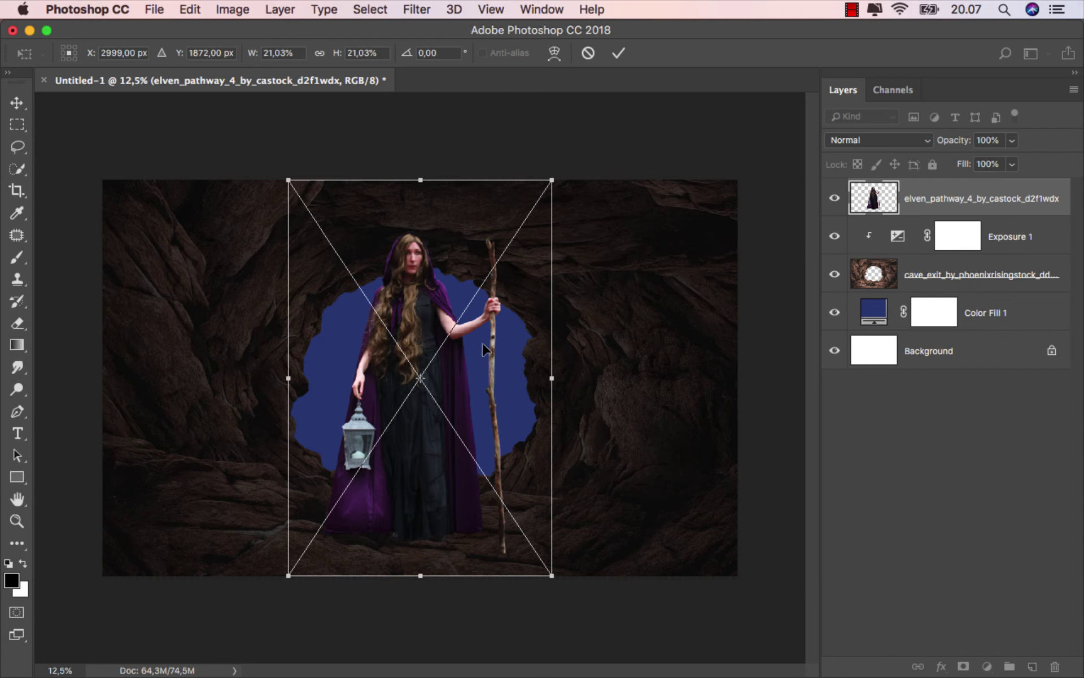
Scale the cloaked woman to about 12.8% and stand her on the rocks in the cave opening
{"action": "left_click_drag", "start_coordinate": [552, 182], "coordinate": [503, 306]}
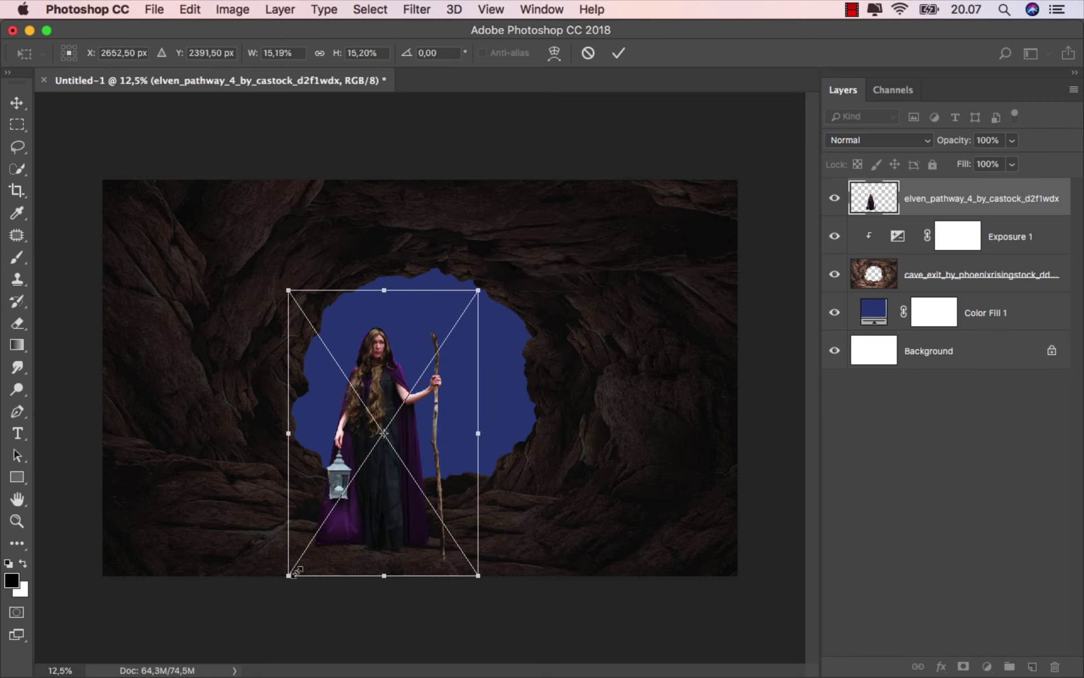
{"action": "left_click_drag", "start_coordinate": [293, 572], "coordinate": [317, 549]}
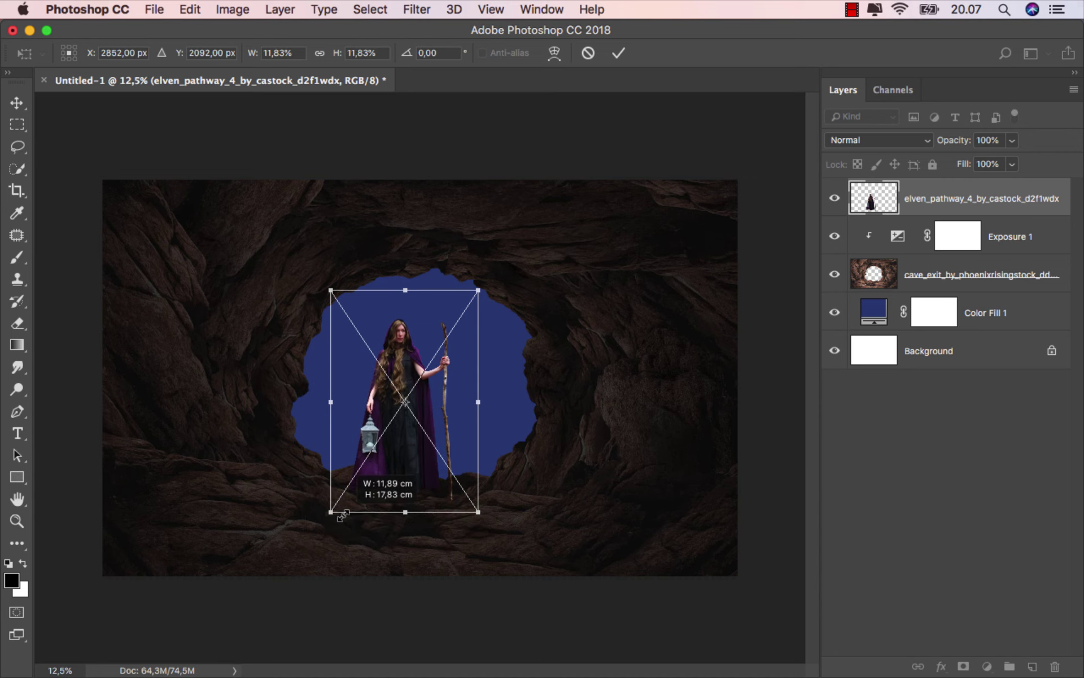
{"action": "left_click_drag", "start_coordinate": [318, 546], "coordinate": [336, 519]}
{"action": "scroll", "coordinate": [484, 575], "scroll_direction": "up", "scroll_amount": 1}
{"action": "scroll", "coordinate": [484, 574], "scroll_direction": "up", "scroll_amount": 4}
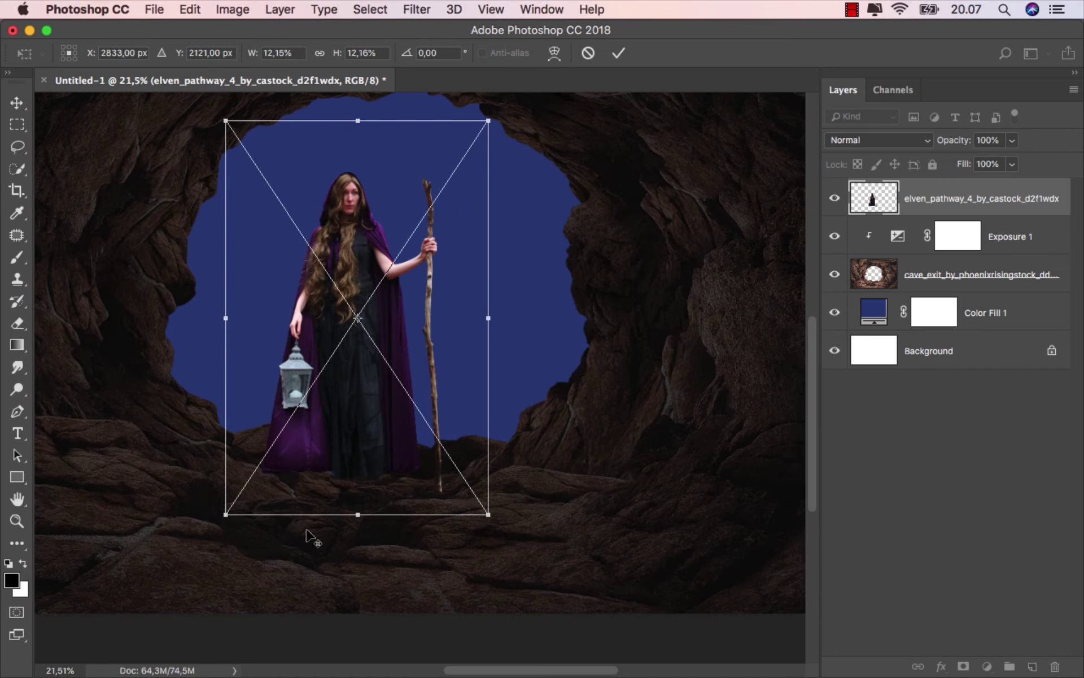
{"action": "scroll", "coordinate": [306, 529], "scroll_direction": "up", "scroll_amount": 3}
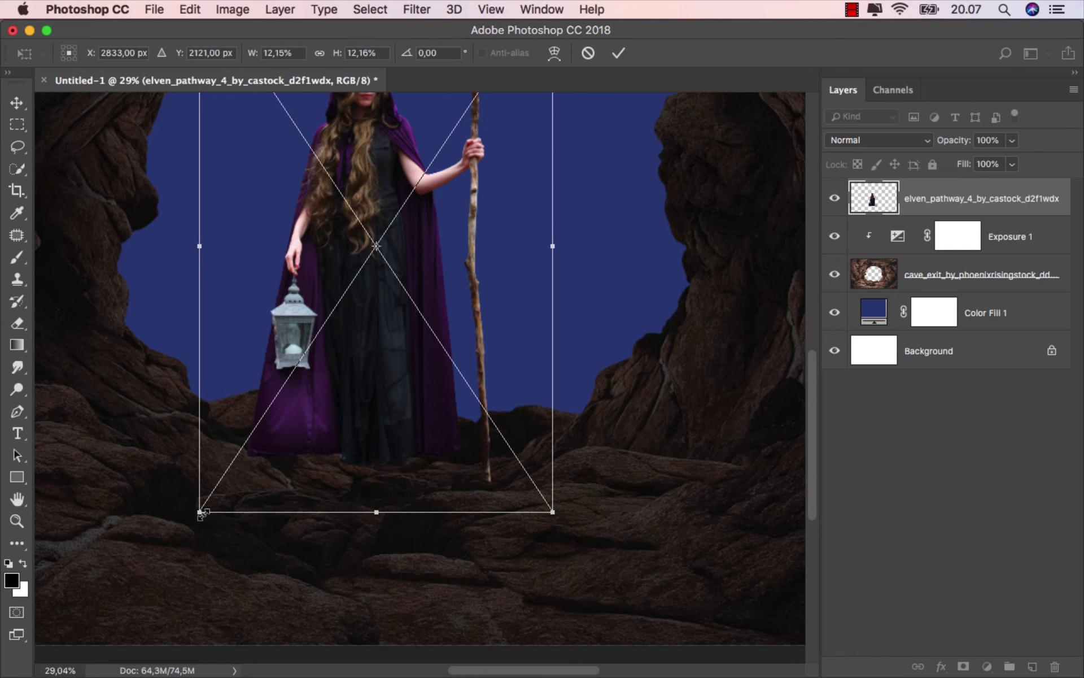
{"action": "left_click_drag", "start_coordinate": [200, 513], "coordinate": [162, 562]}
{"action": "scroll", "coordinate": [347, 479], "scroll_direction": "down", "scroll_amount": 1}
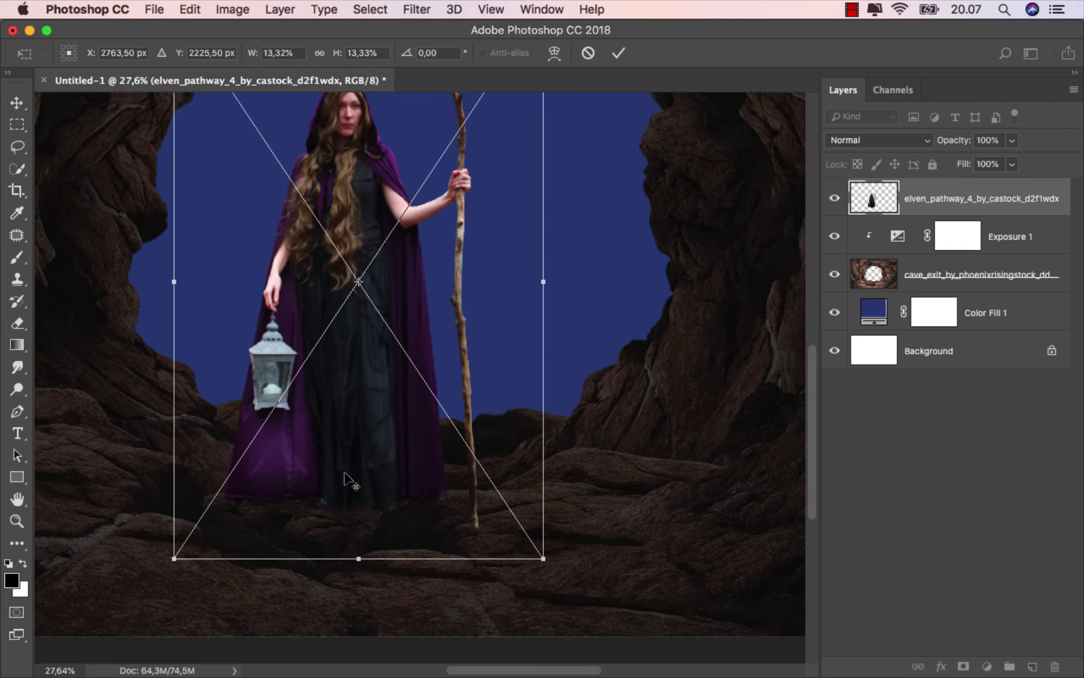
{"action": "scroll", "coordinate": [347, 479], "scroll_direction": "down", "scroll_amount": 2}
{"action": "scroll", "coordinate": [347, 479], "scroll_direction": "down", "scroll_amount": 1}
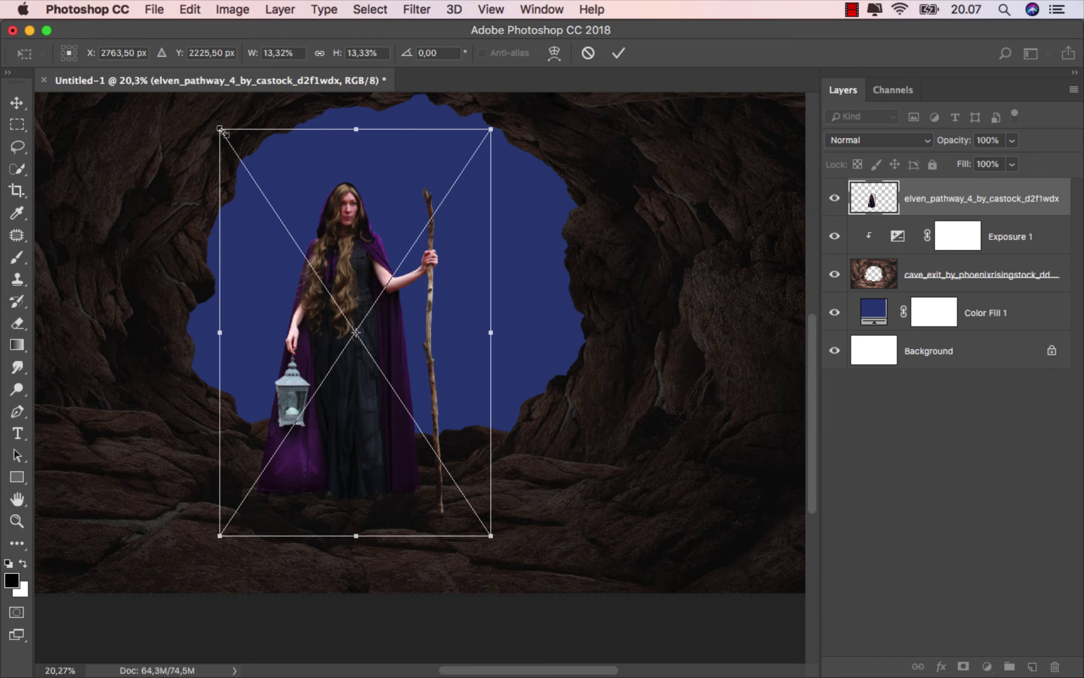
{"action": "left_click_drag", "start_coordinate": [221, 131], "coordinate": [233, 141]}
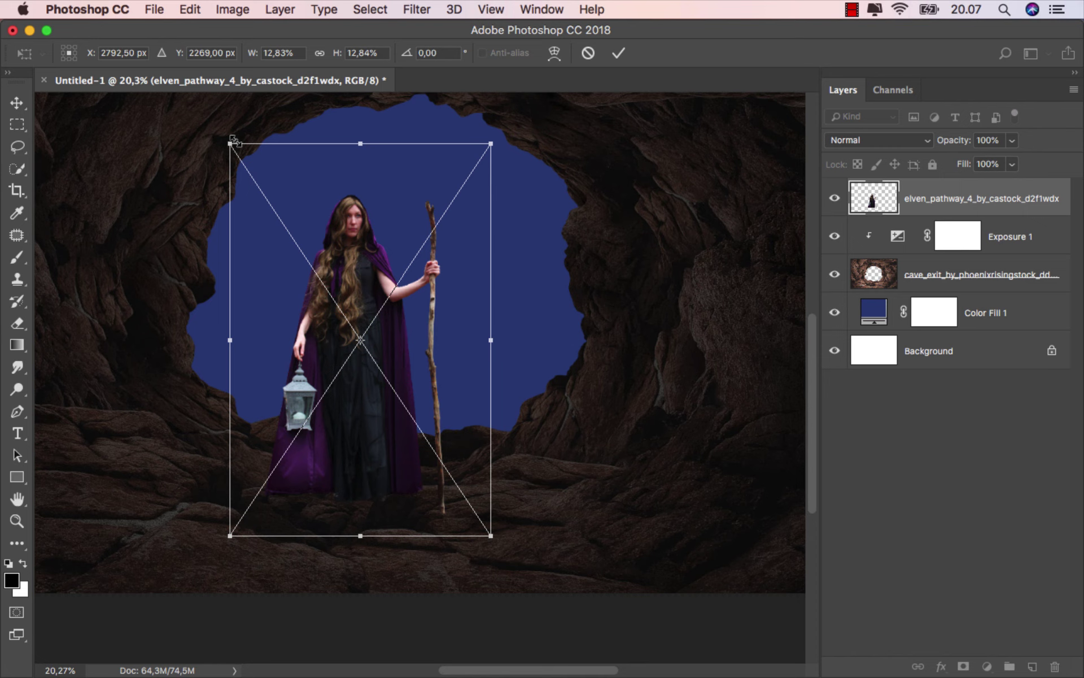
{"action": "left_click", "coordinate": [619, 52]}
{"action": "scroll", "coordinate": [367, 538], "scroll_direction": "up", "scroll_amount": 3}
Set the elven_pathway figure layer's Fill to 77% so the rocks show through
{"action": "scroll", "coordinate": [375, 520], "scroll_direction": "up", "scroll_amount": 1}
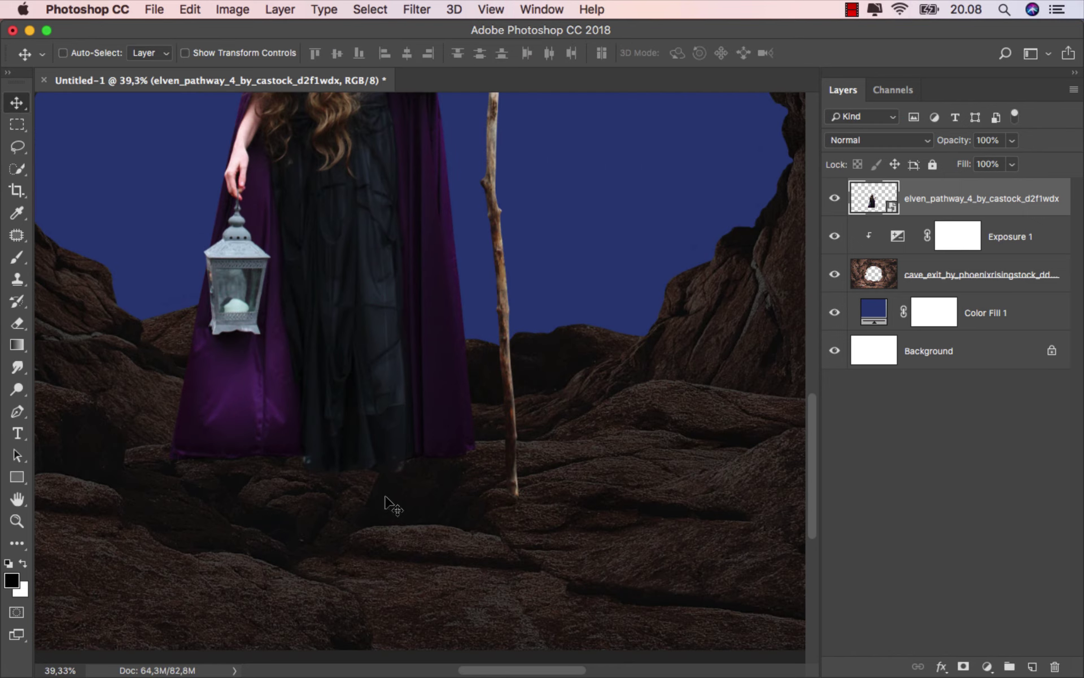
{"action": "scroll", "coordinate": [419, 476], "scroll_direction": "up", "scroll_amount": 1}
{"action": "left_click", "coordinate": [836, 239]}
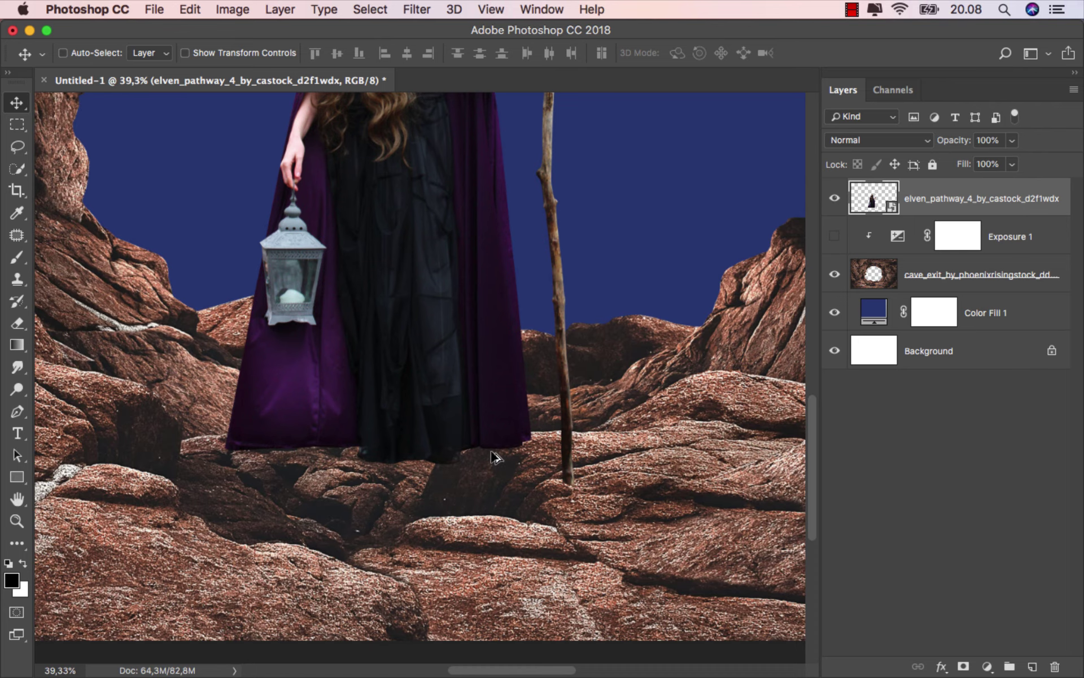
{"action": "scroll", "coordinate": [464, 469], "scroll_direction": "up", "scroll_amount": 1}
{"action": "scroll", "coordinate": [468, 458], "scroll_direction": "up", "scroll_amount": 3}
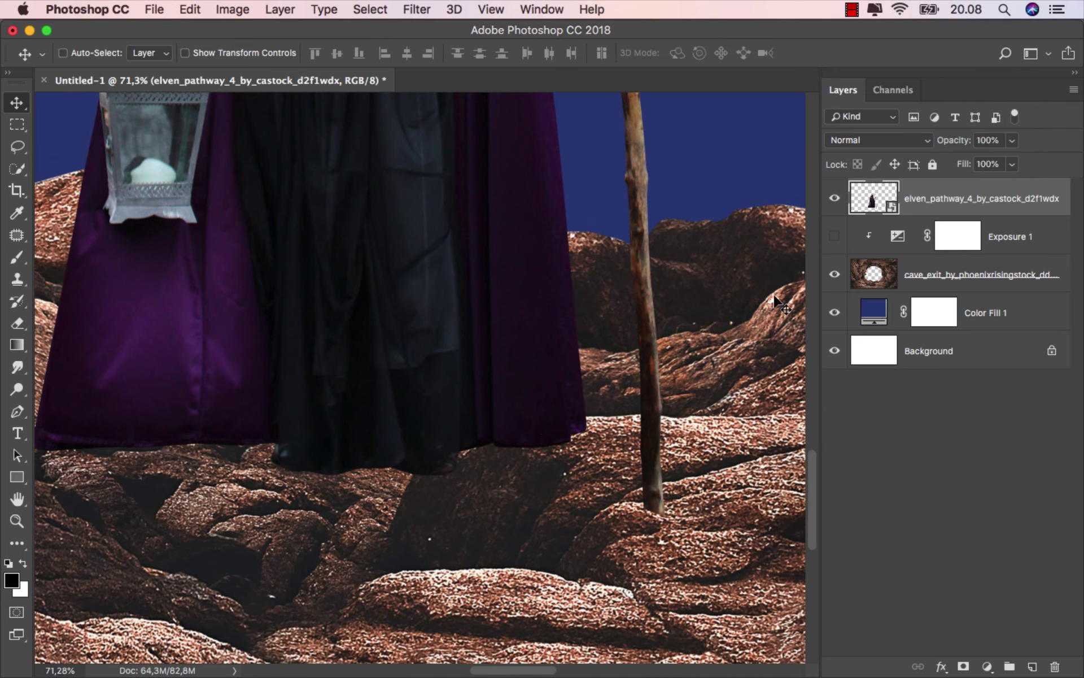
{"action": "left_click", "coordinate": [1012, 164]}
{"action": "left_click", "coordinate": [974, 182]}
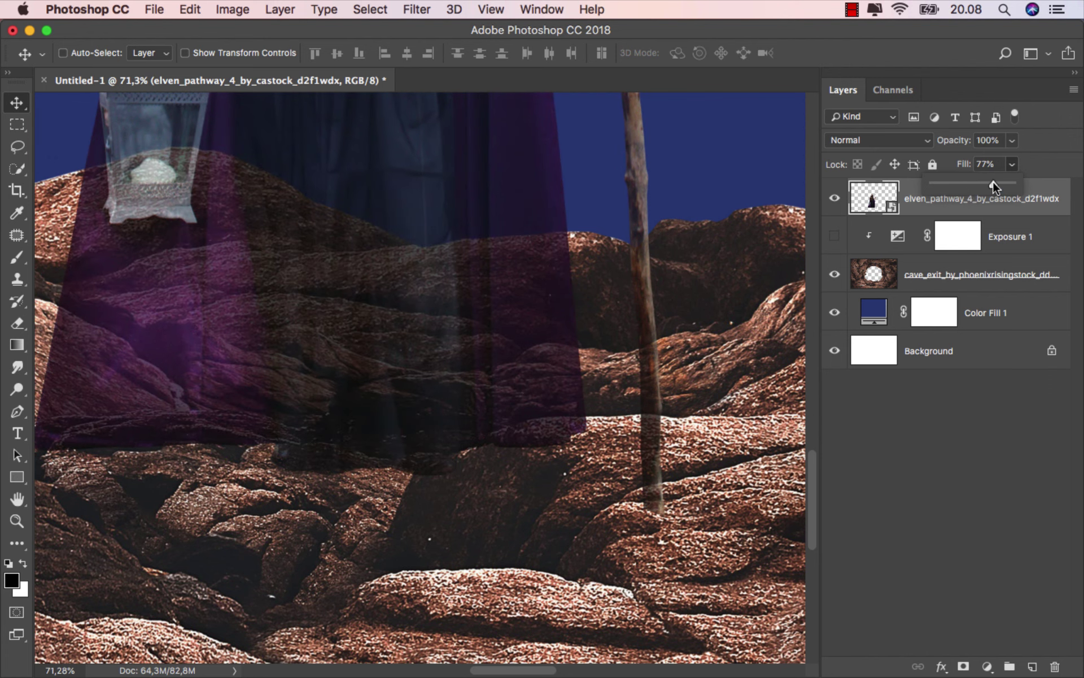
{"action": "left_click", "coordinate": [992, 210]}
{"action": "scroll", "coordinate": [488, 441], "scroll_direction": "up", "scroll_amount": 2}
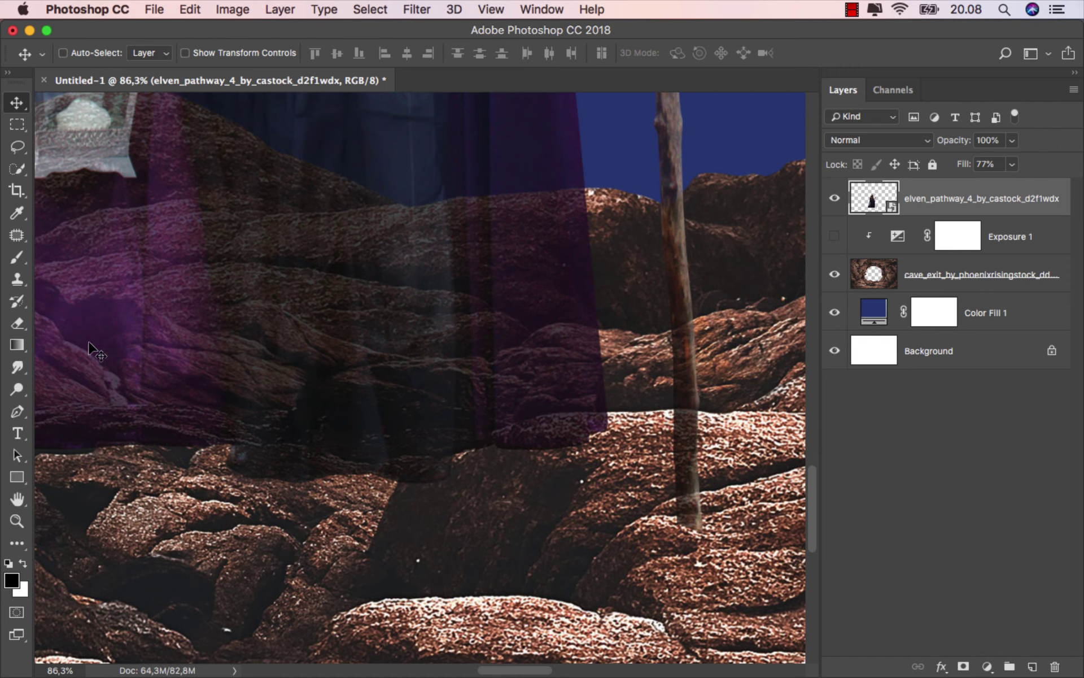
{"action": "left_click", "coordinate": [17, 411]}
Start a Pen path on the rock edge by the staff, curving left along the rock
{"action": "left_click", "coordinate": [68, 418]}
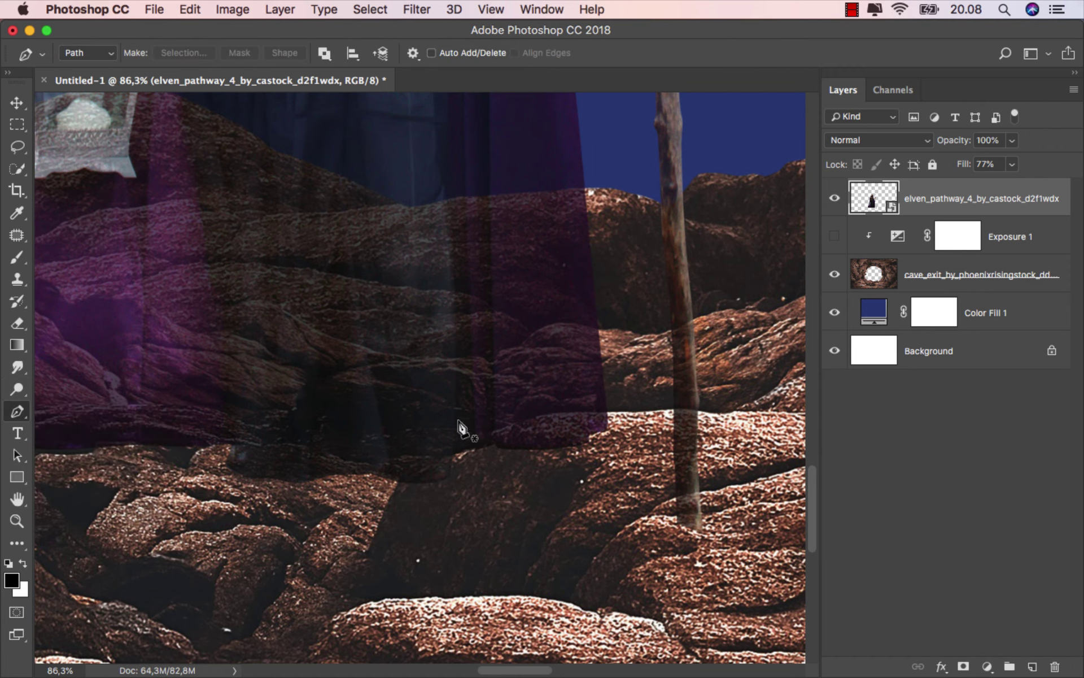
{"action": "scroll", "coordinate": [700, 423], "scroll_direction": "up", "scroll_amount": 1}
{"action": "scroll", "coordinate": [701, 423], "scroll_direction": "up", "scroll_amount": 3}
{"action": "left_click", "coordinate": [696, 404]}
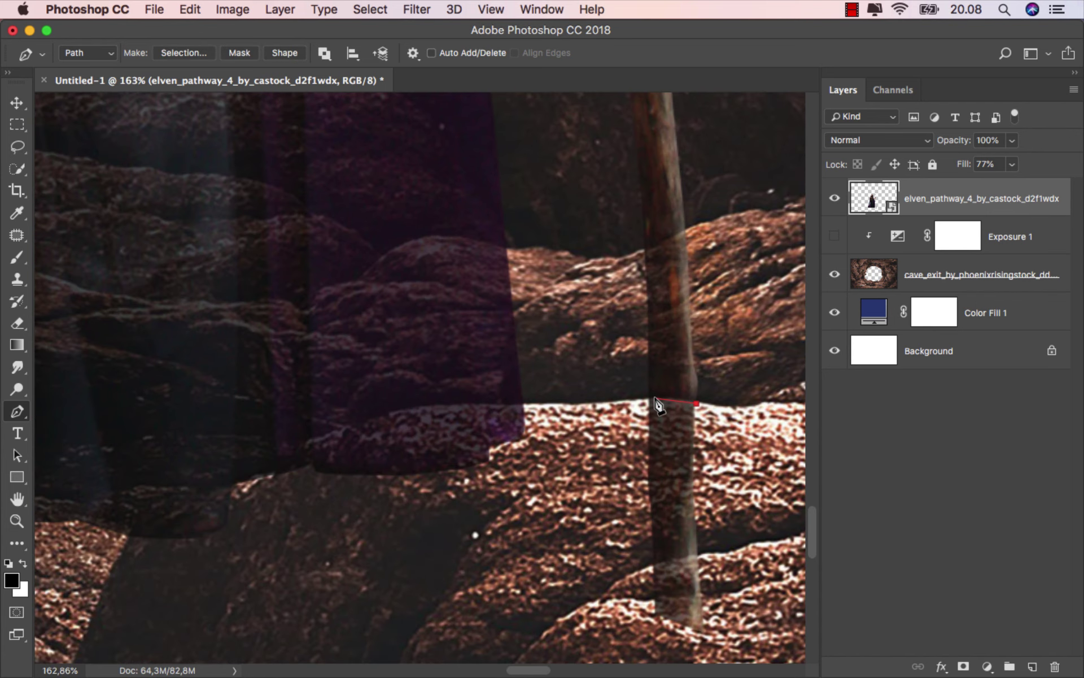
{"action": "left_click_drag", "start_coordinate": [656, 399], "coordinate": [642, 401]}
{"action": "left_click_drag", "start_coordinate": [495, 405], "coordinate": [470, 407]}
{"action": "left_click_drag", "start_coordinate": [388, 416], "coordinate": [354, 426]}
{"action": "scroll", "coordinate": [479, 399], "scroll_direction": "left", "scroll_amount": 5}
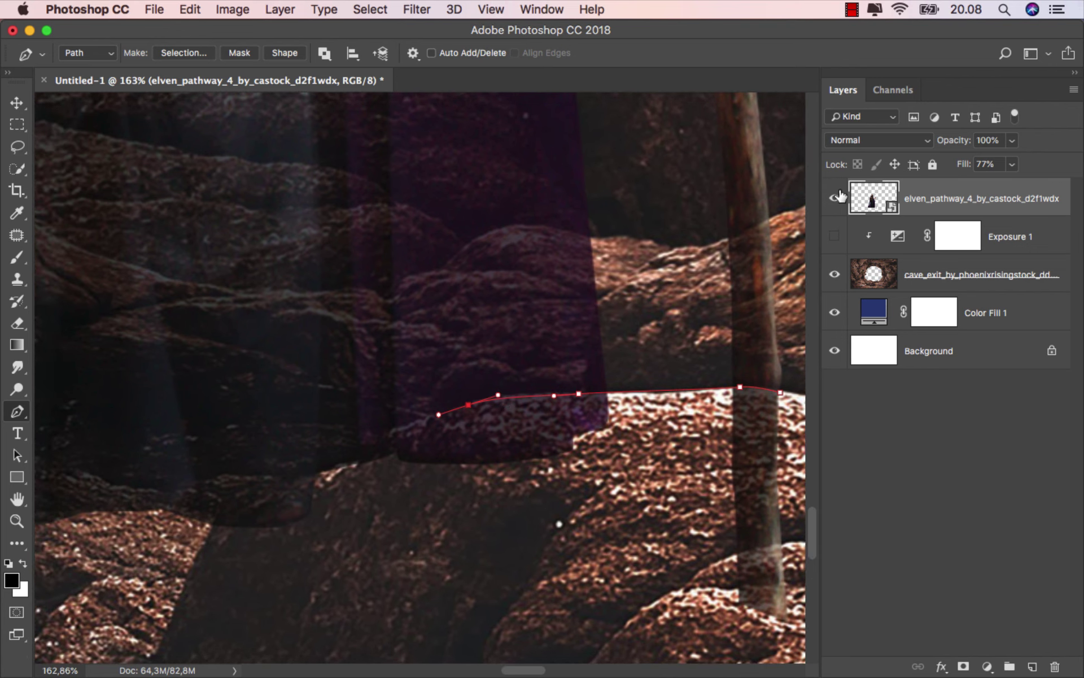
Continue the path down-left along the rock edge to its lower end
{"action": "left_click", "coordinate": [834, 198]}
{"action": "left_click", "coordinate": [396, 429]}
{"action": "left_click", "coordinate": [378, 446]}
{"action": "left_click", "coordinate": [337, 459]}
{"action": "left_click", "coordinate": [304, 474]}
{"action": "left_click_drag", "start_coordinate": [255, 489], "coordinate": [261, 487]}
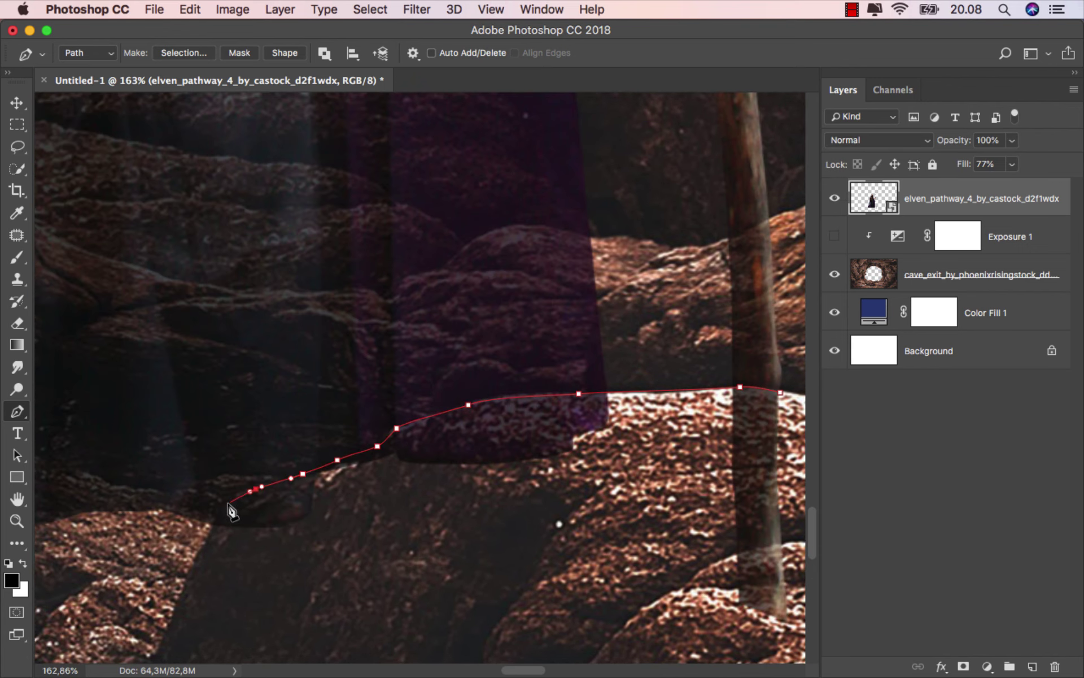
{"action": "left_click", "coordinate": [228, 503]}
{"action": "left_click", "coordinate": [213, 521]}
{"action": "scroll", "coordinate": [204, 545], "scroll_direction": "down", "scroll_amount": 10}
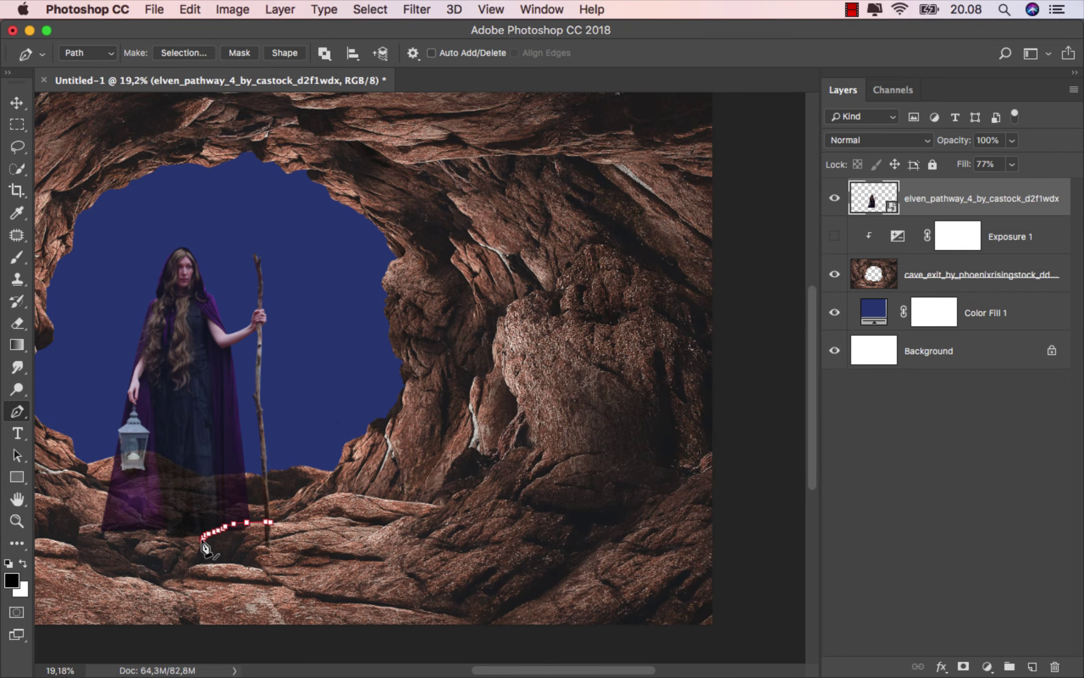
Close the path around the figure, passing above her head and right side
{"action": "left_click_drag", "start_coordinate": [209, 530], "coordinate": [371, 504]}
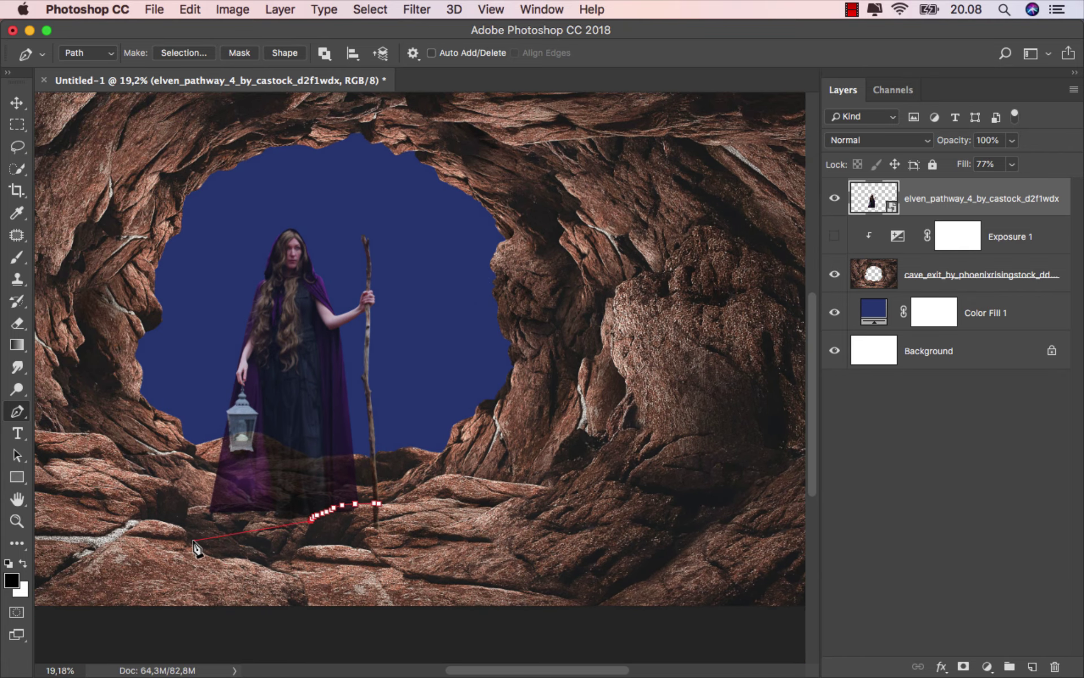
{"action": "left_click", "coordinate": [199, 356]}
{"action": "left_click", "coordinate": [275, 183]}
{"action": "left_click", "coordinate": [406, 191]}
{"action": "left_click", "coordinate": [398, 467]}
{"action": "left_click", "coordinate": [382, 506]}
Turn the path into a 0.3 px feathered selection, mask the figure layer, and restore Fill to 100%
{"action": "right_click", "coordinate": [392, 284]}
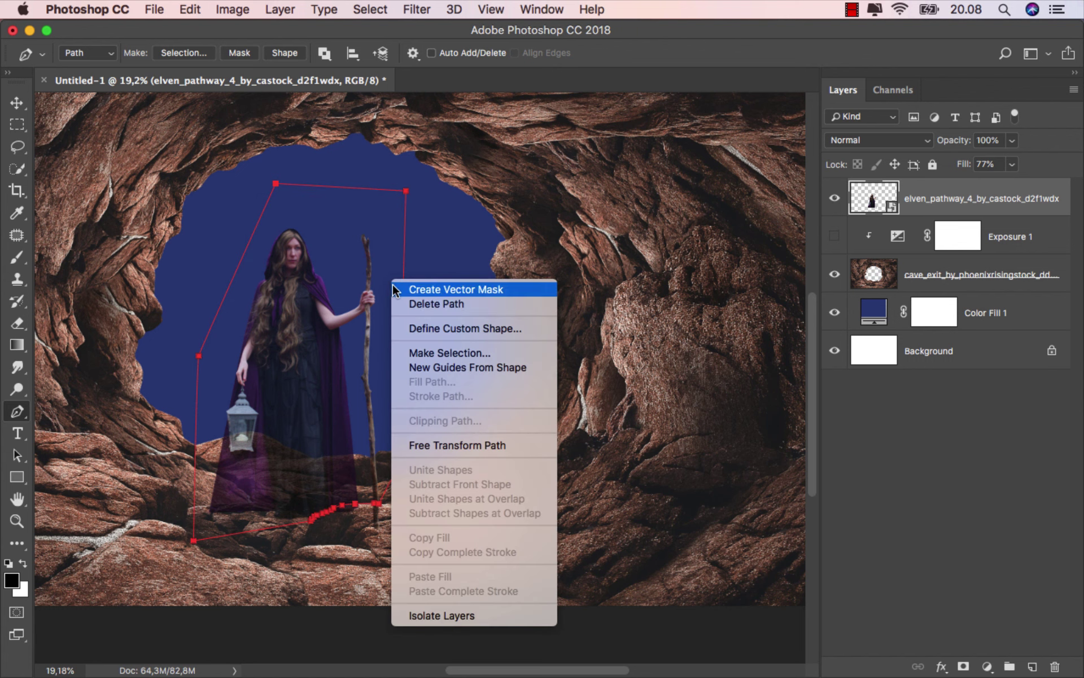
{"action": "left_click", "coordinate": [427, 350]}
{"action": "left_click", "coordinate": [628, 252]}
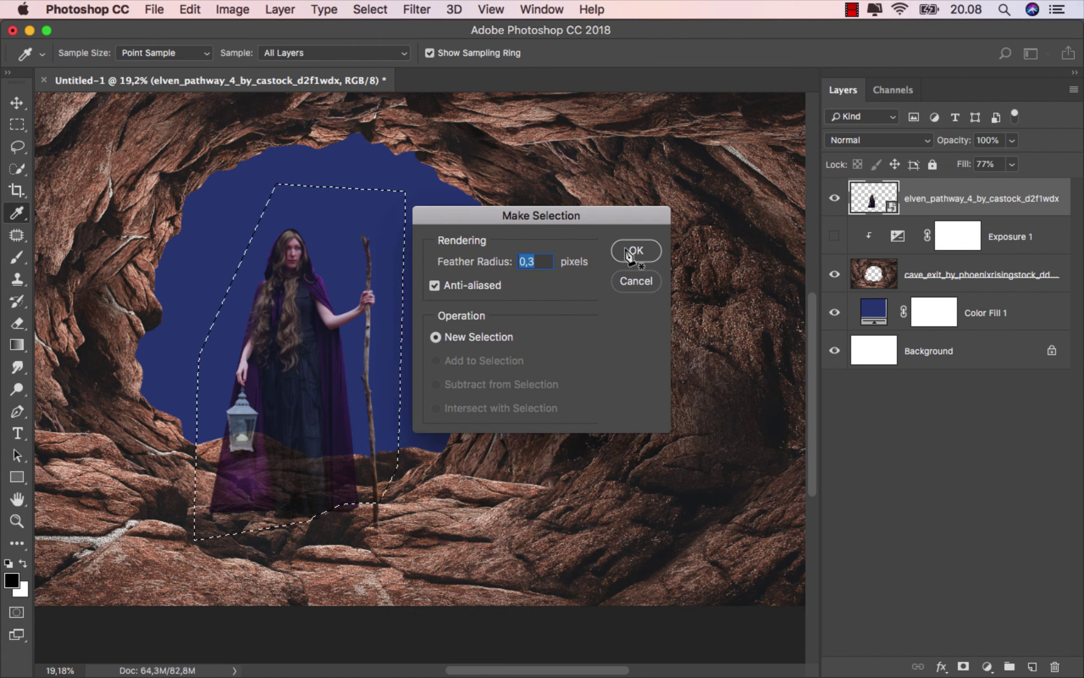
{"action": "left_click", "coordinate": [963, 666]}
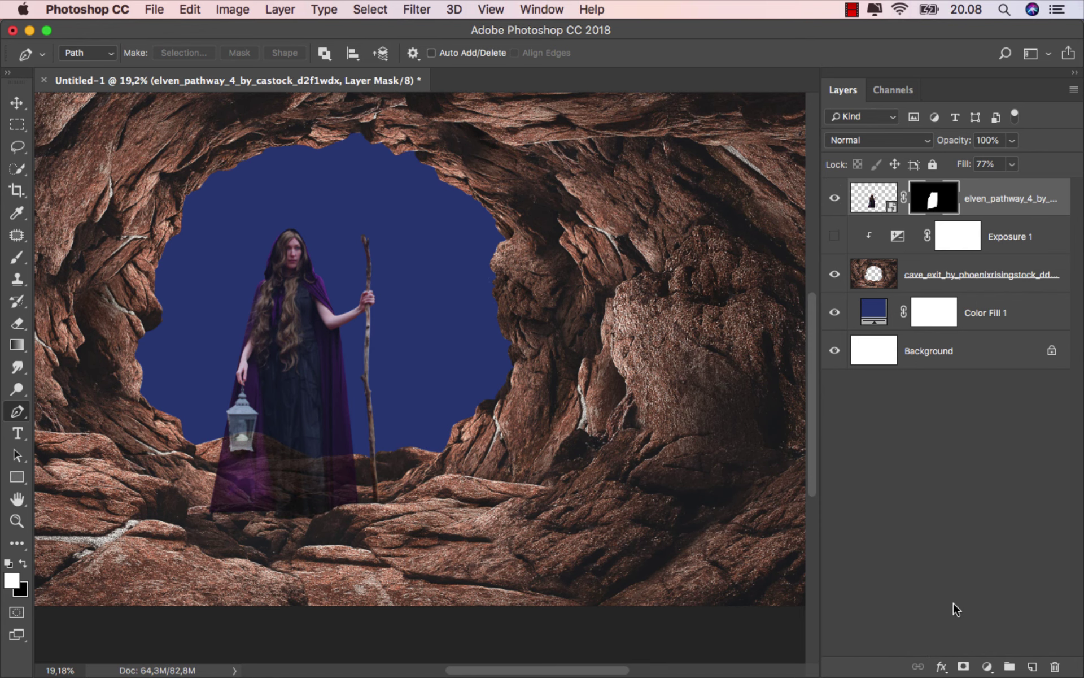
{"action": "left_click", "coordinate": [1011, 164]}
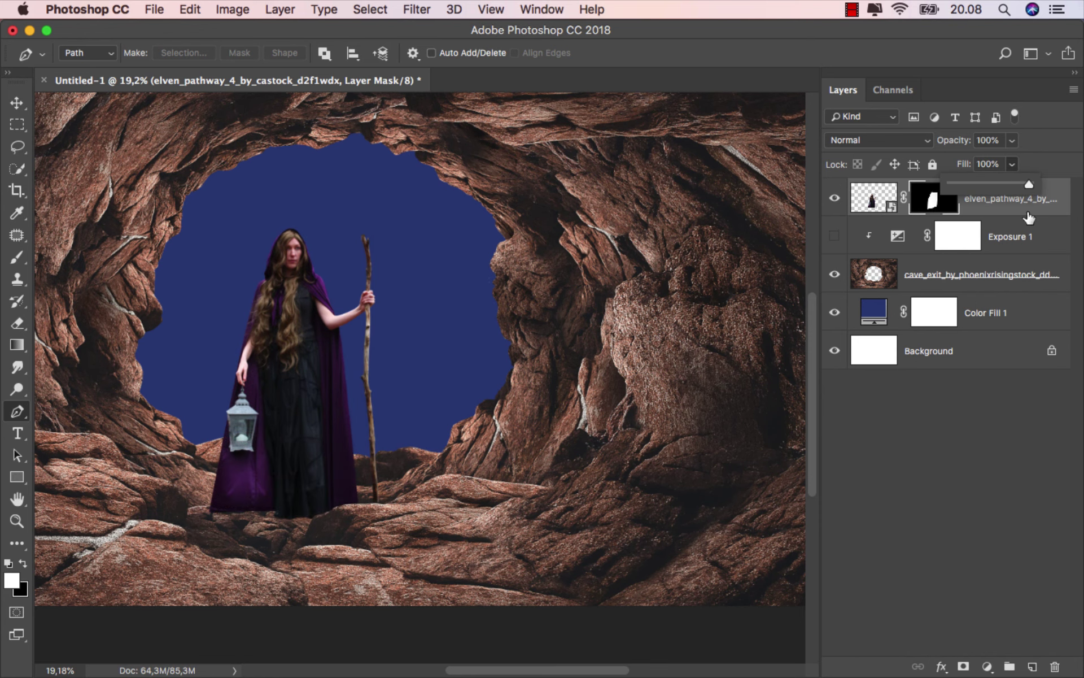
Add a new layer named shadow above Exposure 1
{"action": "scroll", "coordinate": [277, 520], "scroll_direction": "up", "scroll_amount": 5}
{"action": "left_click_drag", "start_coordinate": [258, 526], "coordinate": [321, 497]}
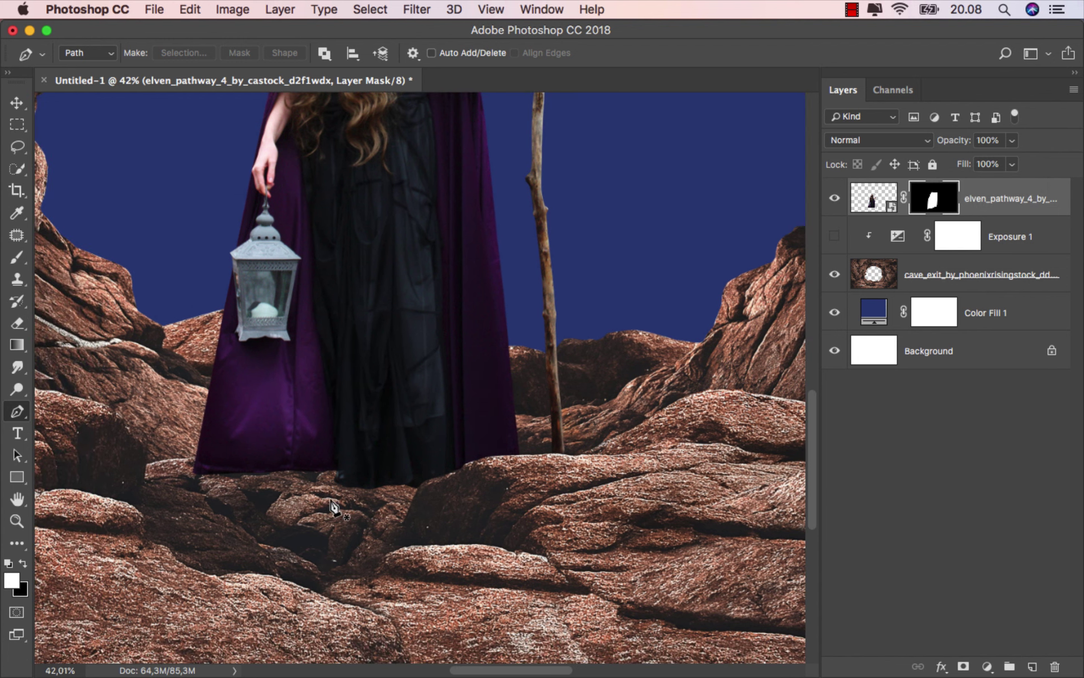
{"action": "scroll", "coordinate": [320, 497], "scroll_direction": "up", "scroll_amount": 1}
{"action": "left_click", "coordinate": [1007, 237]}
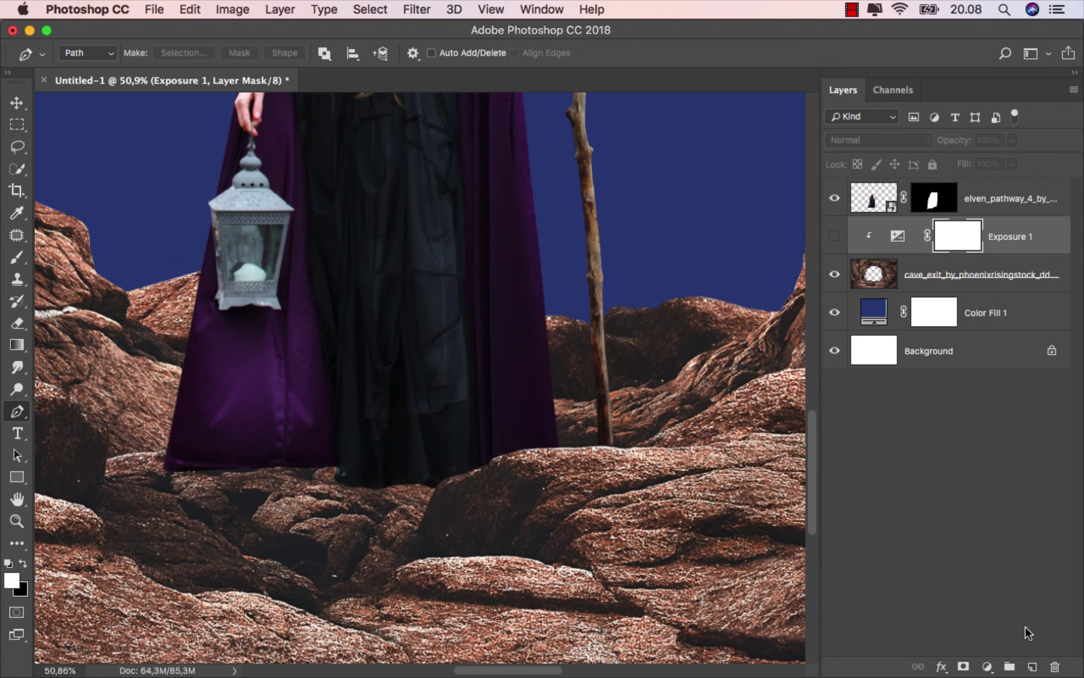
{"action": "left_click", "coordinate": [1032, 667]}
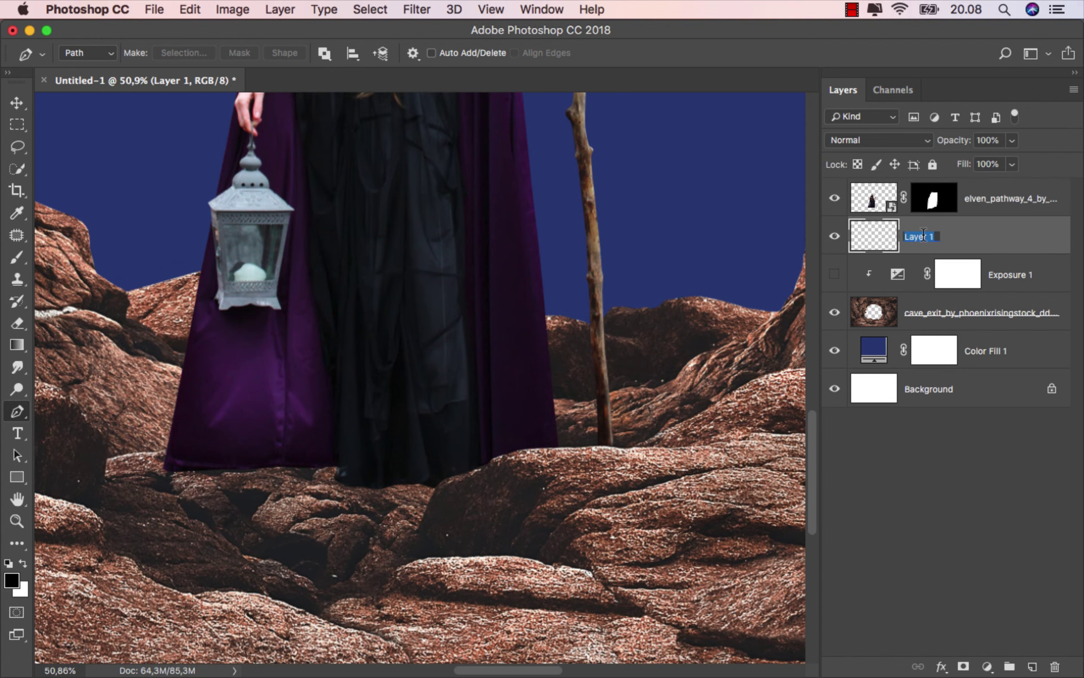
{"action": "type", "text": "w"}
{"action": "key", "text": "Return"}
Paint a faint 10% black brush shadow along the robe's hem
{"action": "left_click", "coordinate": [17, 257]}
{"action": "left_click", "coordinate": [92, 252]}
{"action": "scroll", "coordinate": [305, 441], "scroll_direction": "up", "scroll_amount": 2, "text": "alt"}
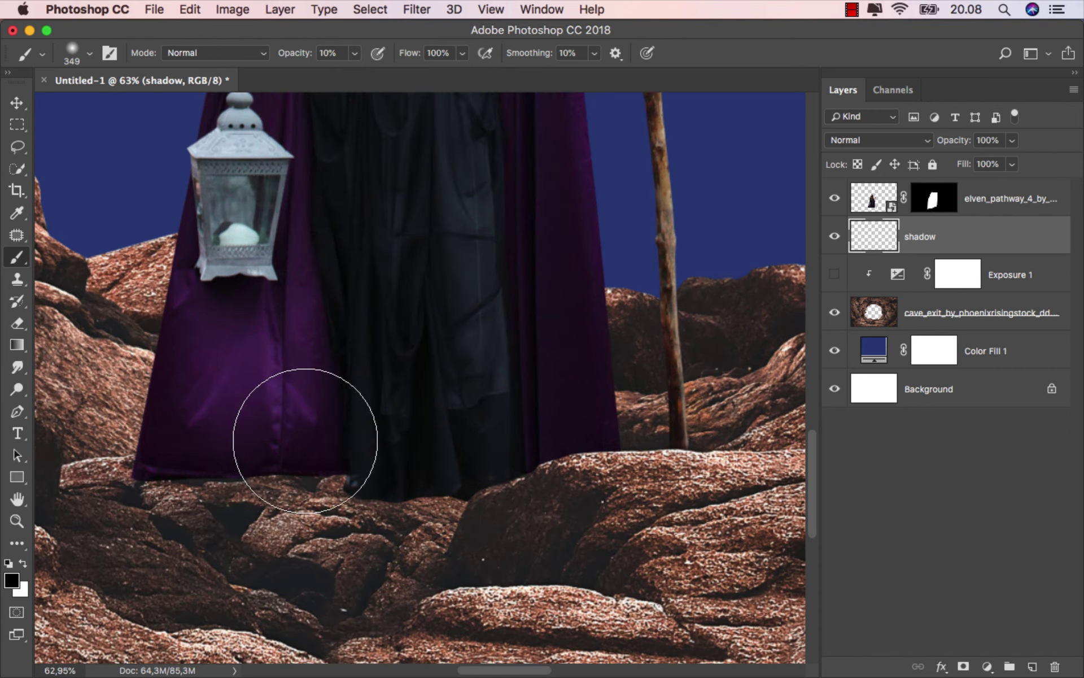
{"action": "left_click_drag", "start_coordinate": [305, 440], "coordinate": [234, 443]}
{"action": "scroll", "coordinate": [235, 443], "scroll_direction": "up", "scroll_amount": 3, "text": "alt"}
{"action": "mouse_move", "coordinate": [220, 486]}
{"action": "left_mouse_down"}
{"action": "mouse_move", "coordinate": [258, 455]}
{"action": "mouse_move", "coordinate": [237, 452]}
{"action": "left_mouse_up"}
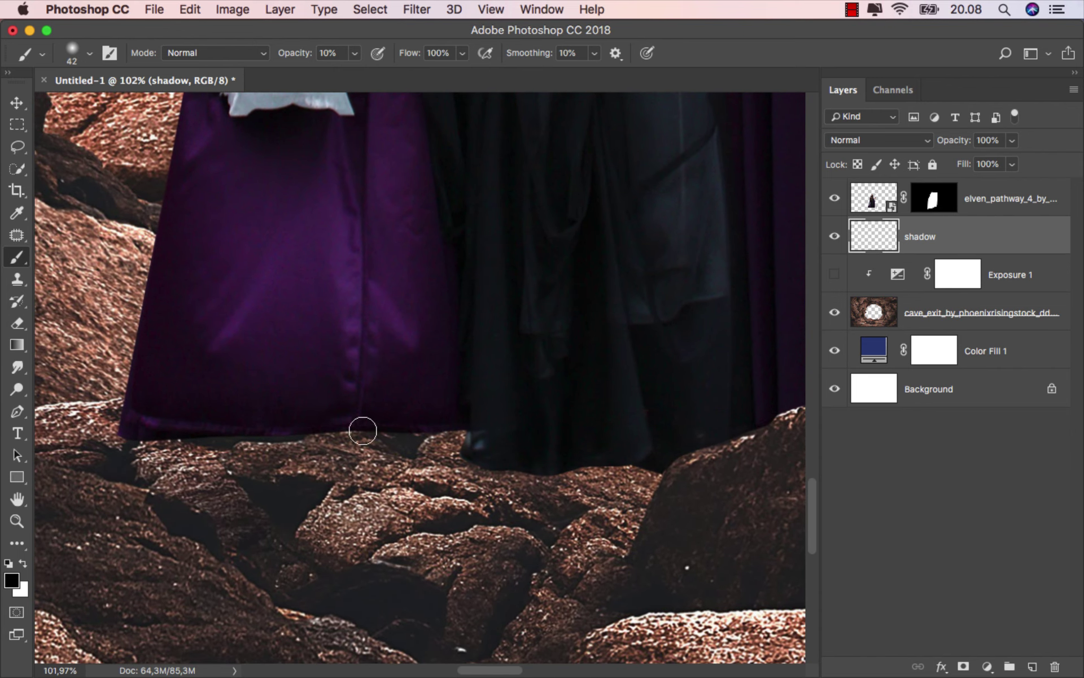
{"action": "mouse_move", "coordinate": [363, 431]}
{"action": "left_mouse_down"}
{"action": "mouse_move", "coordinate": [608, 479]}
{"action": "mouse_move", "coordinate": [622, 465]}
{"action": "mouse_move", "coordinate": [611, 463]}
{"action": "mouse_move", "coordinate": [625, 462]}
{"action": "mouse_move", "coordinate": [564, 472]}
{"action": "left_mouse_up"}
Adjust the brush size while refining the shadow, then turn on the Exposure 1 darkening
{"action": "scroll", "coordinate": [653, 462], "scroll_direction": "up", "scroll_amount": 2}
{"action": "key", "text": "bracketleft"}
{"action": "key", "text": "bracketleft"}
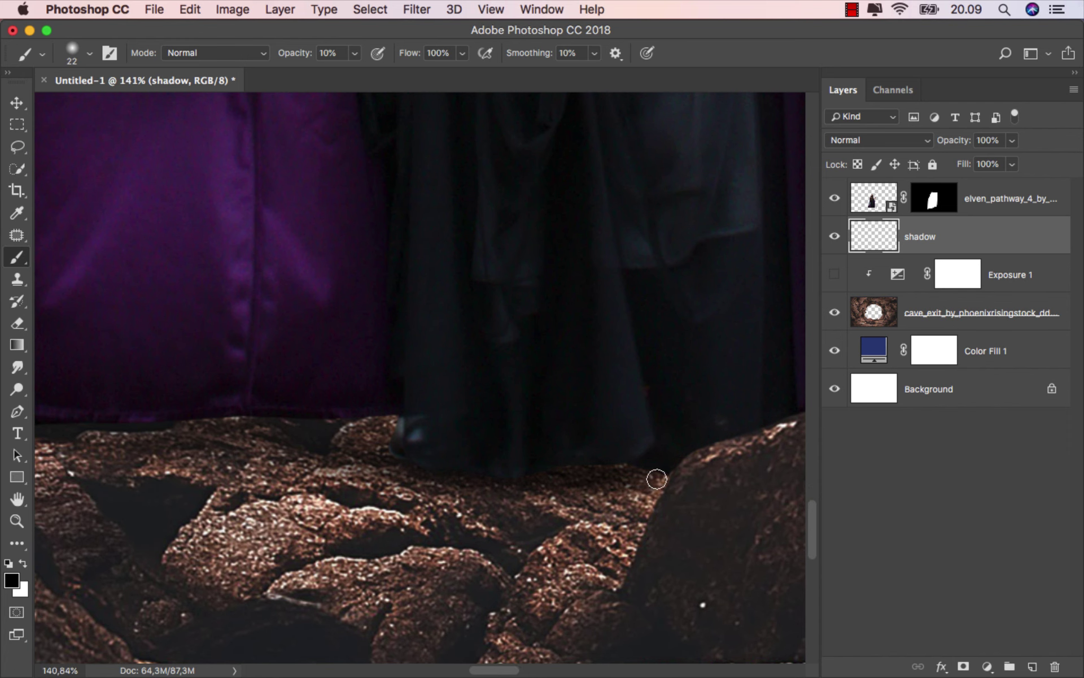
{"action": "scroll", "coordinate": [564, 469], "scroll_direction": "down", "scroll_amount": 5}
{"action": "key", "text": "bracketright"}
{"action": "key", "text": "bracketright"}
{"action": "key", "text": "bracketright"}
{"action": "scroll", "coordinate": [460, 459], "scroll_direction": "up", "scroll_amount": 2}
{"action": "scroll", "coordinate": [471, 458], "scroll_direction": "up", "scroll_amount": 1}
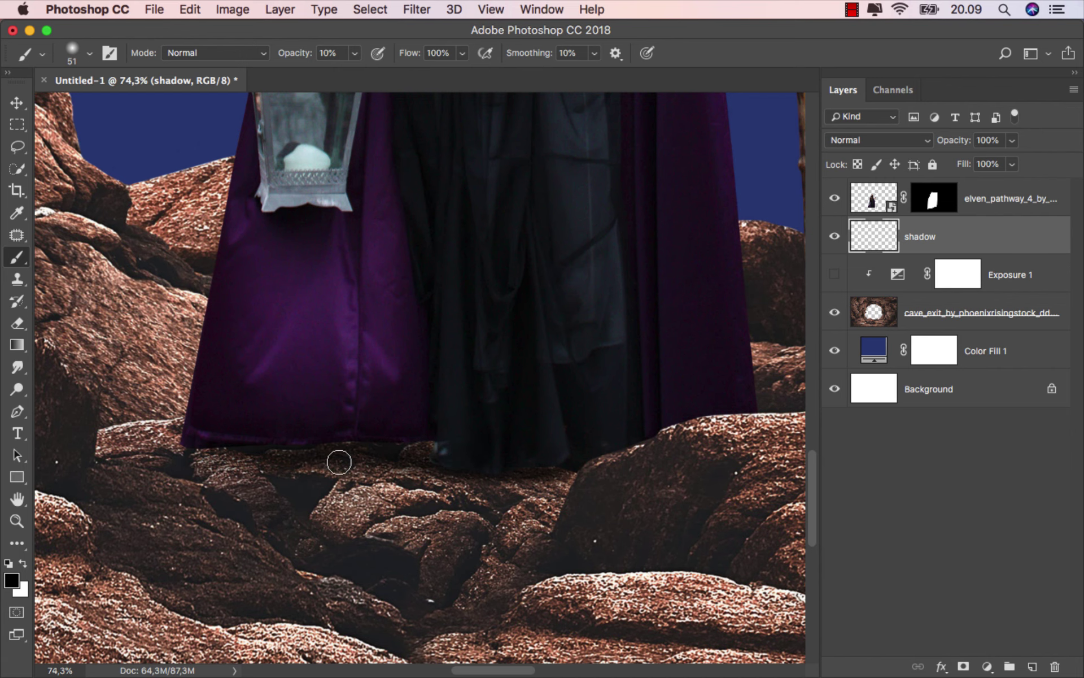
{"action": "scroll", "coordinate": [404, 452], "scroll_direction": "down", "scroll_amount": 10}
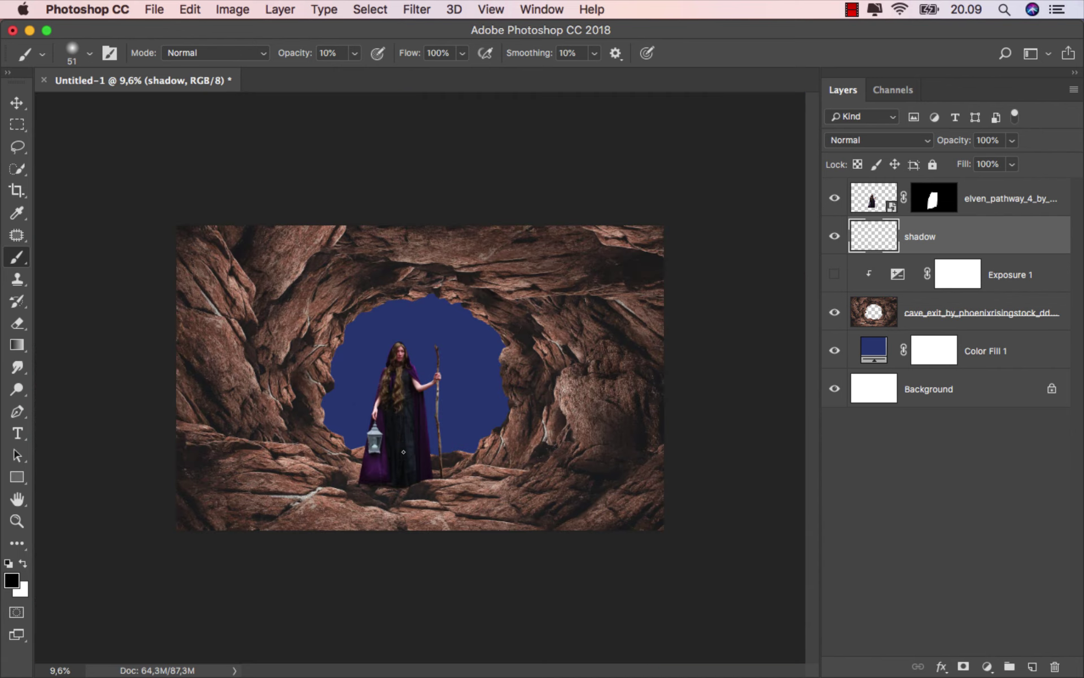
{"action": "scroll", "coordinate": [403, 452], "scroll_direction": "up", "scroll_amount": 2}
{"action": "scroll", "coordinate": [407, 449], "scroll_direction": "down", "scroll_amount": 1}
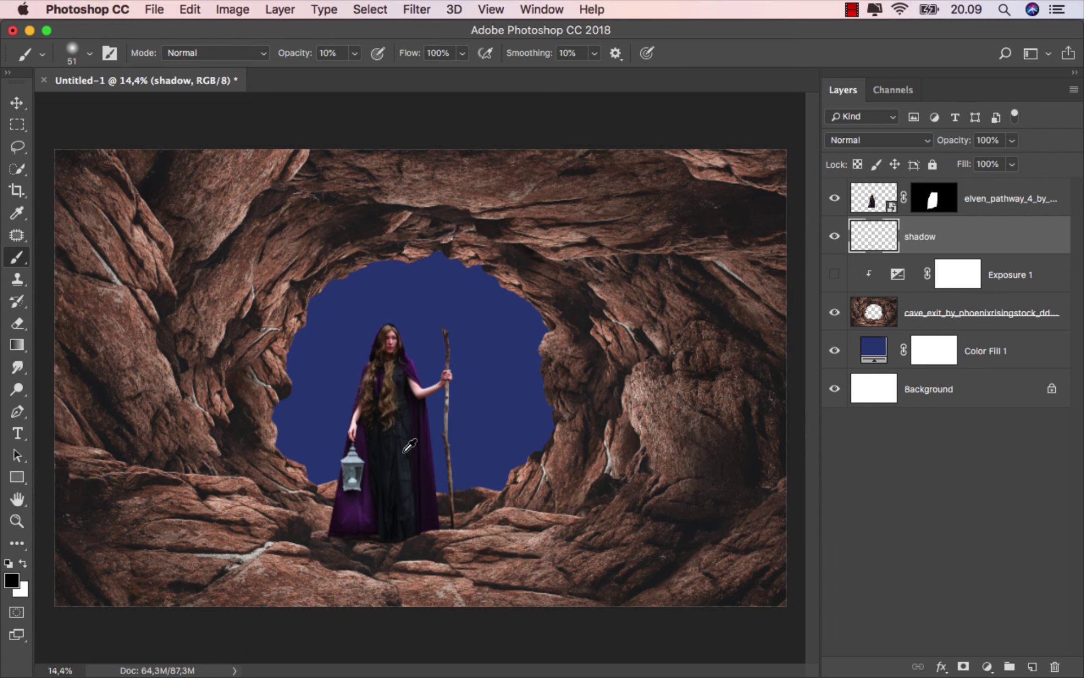
{"action": "left_click", "coordinate": [835, 275]}
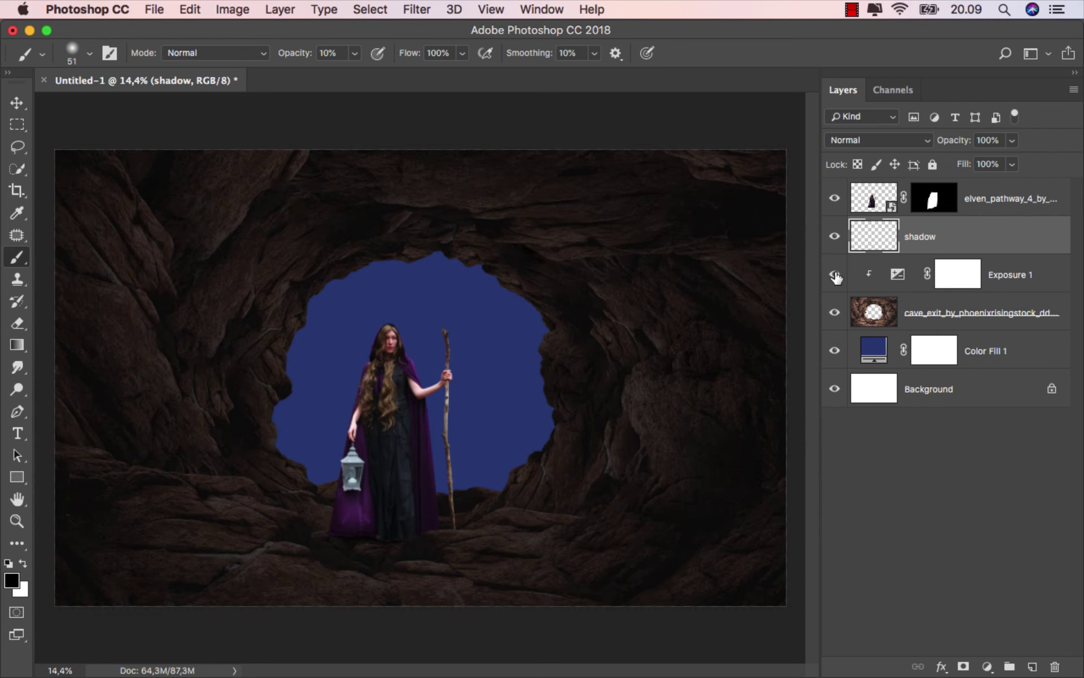
Select the elven_pathway layer and place the haunted house image from the stock images folder
{"action": "key", "text": "v"}
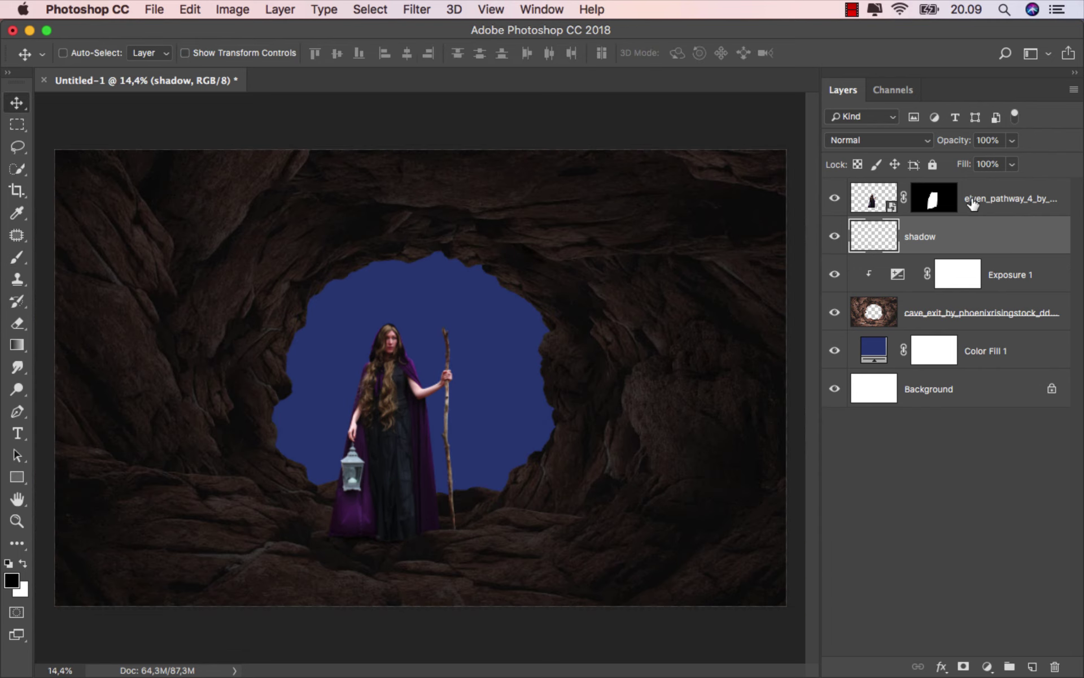
{"action": "left_click", "coordinate": [972, 202]}
{"action": "left_click", "coordinate": [339, 635]}
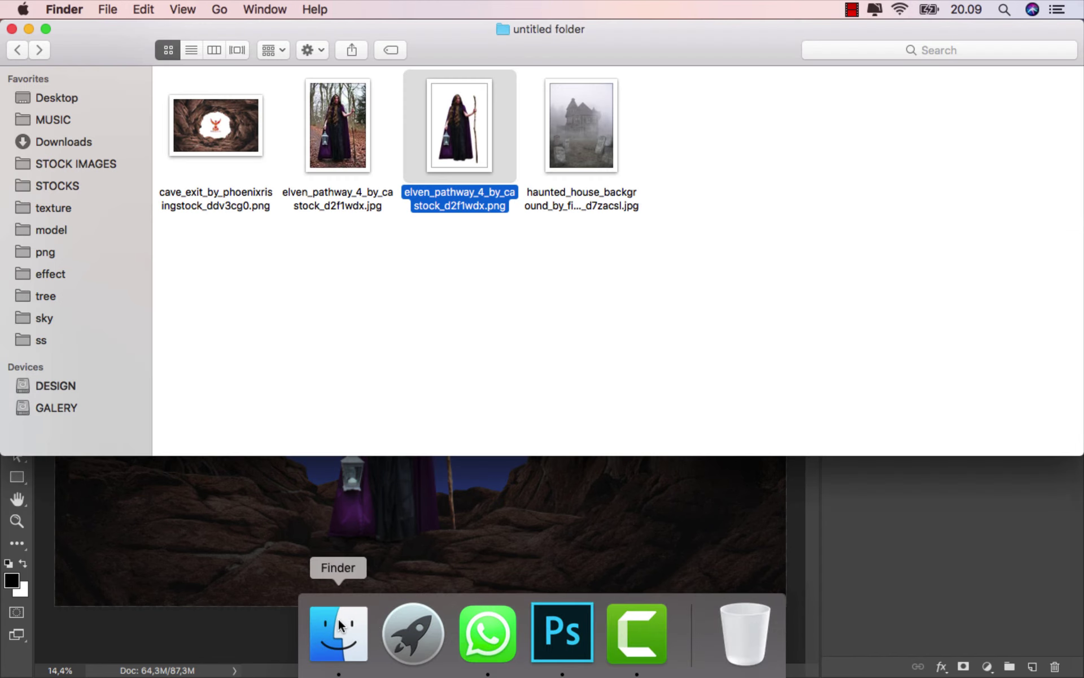
{"action": "left_click", "coordinate": [517, 288]}
{"action": "left_click", "coordinate": [567, 161]}
{"action": "left_click_drag", "start_coordinate": [567, 161], "coordinate": [435, 404]}
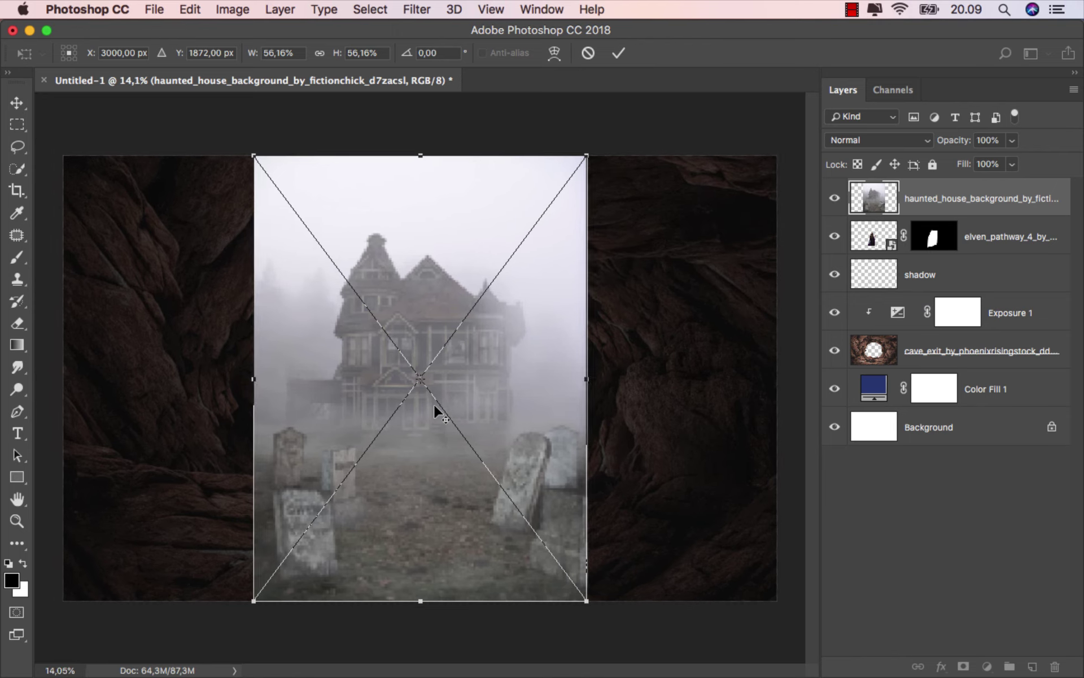
Commit the haunted house image, move it below the cave layer, and set it to Multiply
{"action": "left_click", "coordinate": [620, 53]}
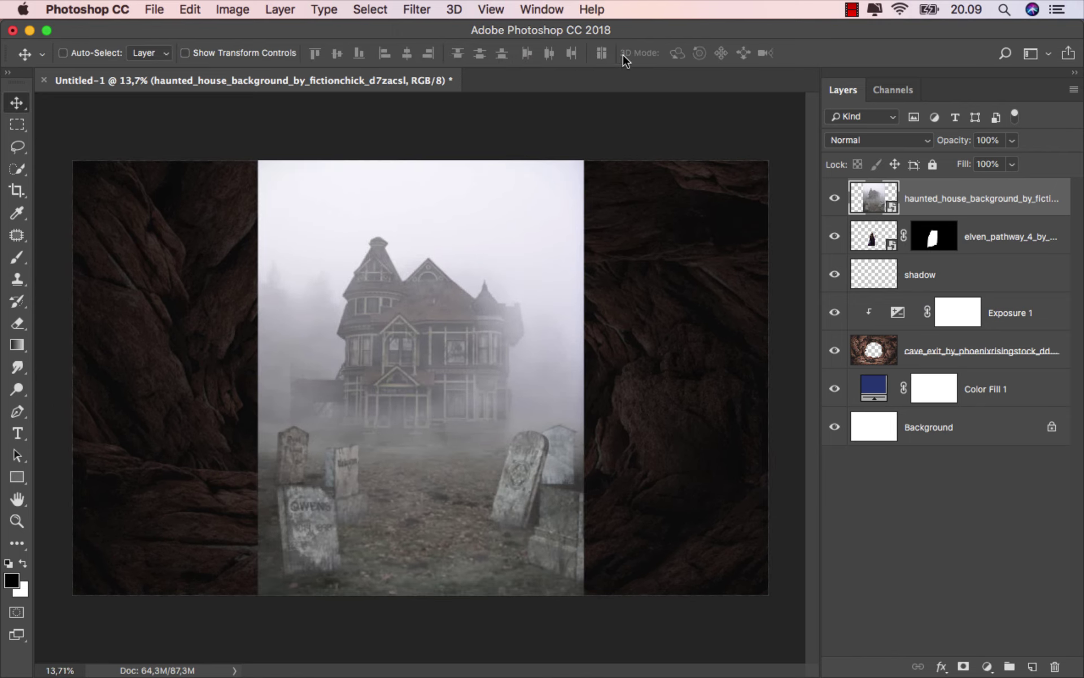
{"action": "left_click_drag", "start_coordinate": [940, 199], "coordinate": [941, 364]}
{"action": "left_click", "coordinate": [893, 141]}
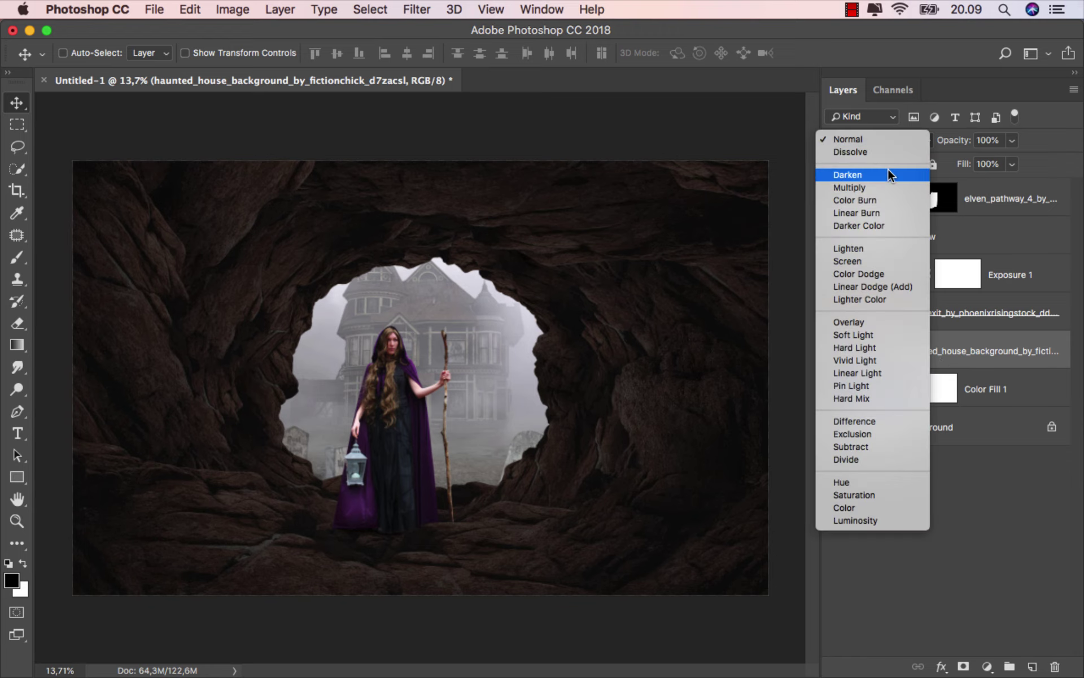
{"action": "left_click", "coordinate": [887, 184]}
{"action": "left_click_drag", "start_coordinate": [436, 347], "coordinate": [431, 403]}
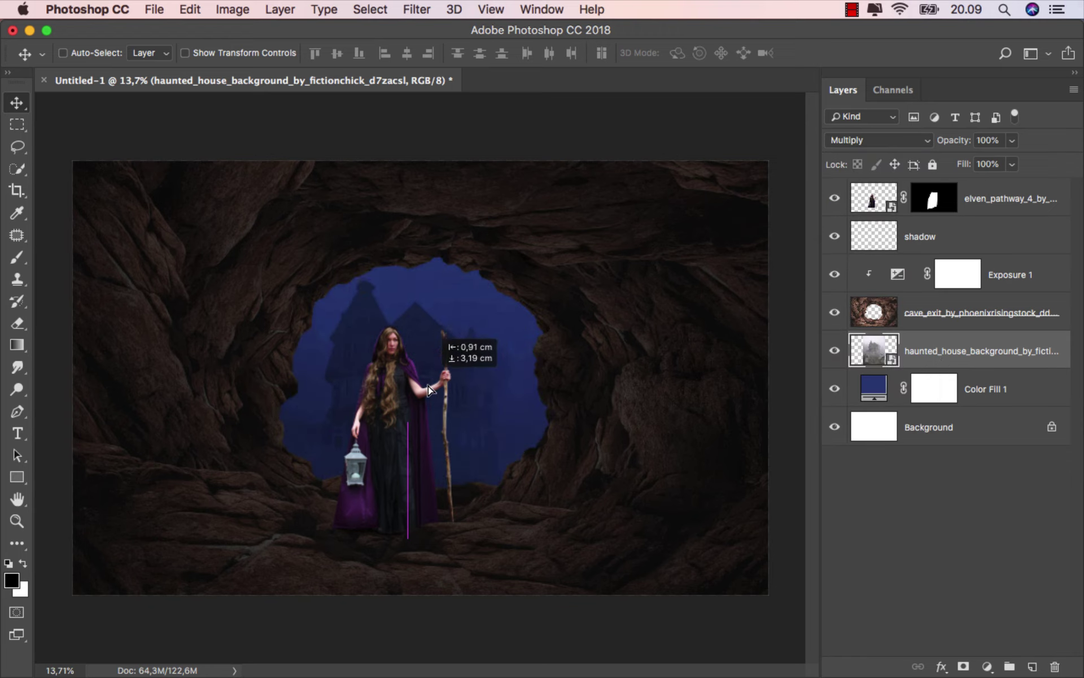
Lower the haunted house into the cave opening and scale it to about 48%
{"action": "key", "text": "ctrl+t"}
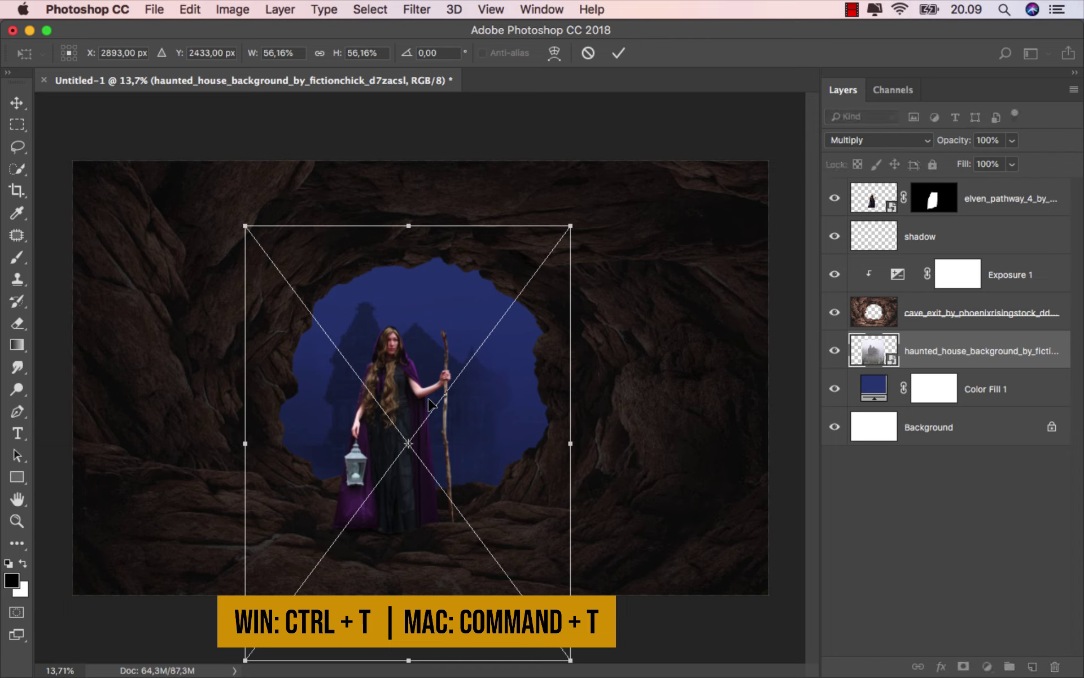
{"action": "left_click_drag", "start_coordinate": [417, 355], "coordinate": [417, 381]}
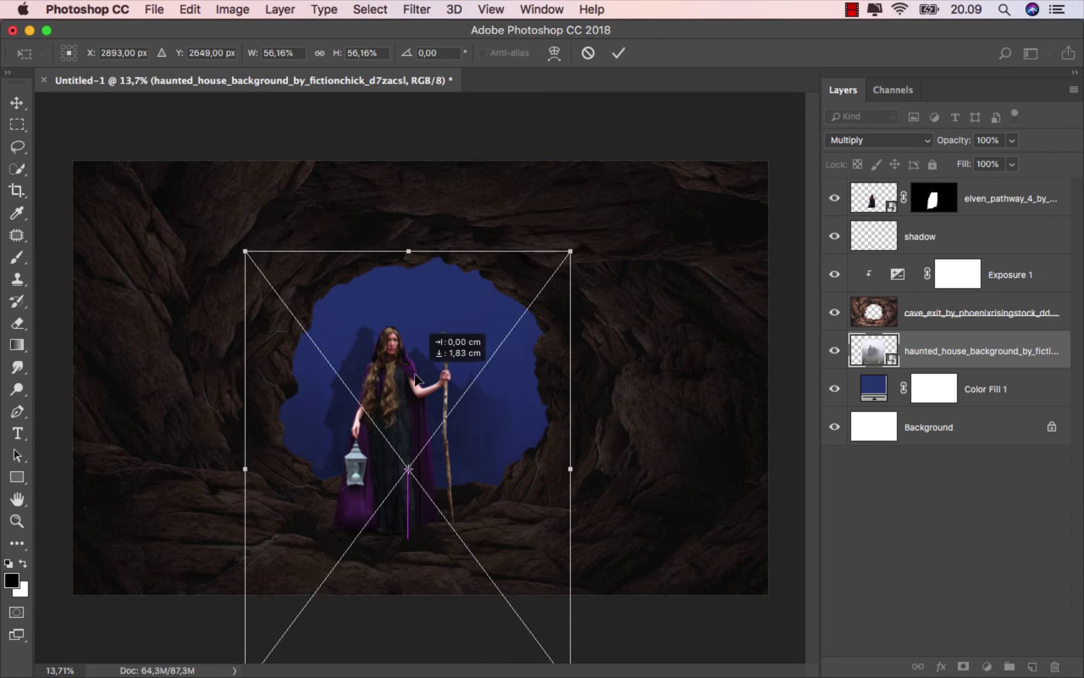
{"action": "scroll", "coordinate": [413, 365], "scroll_direction": "down", "scroll_amount": 2}
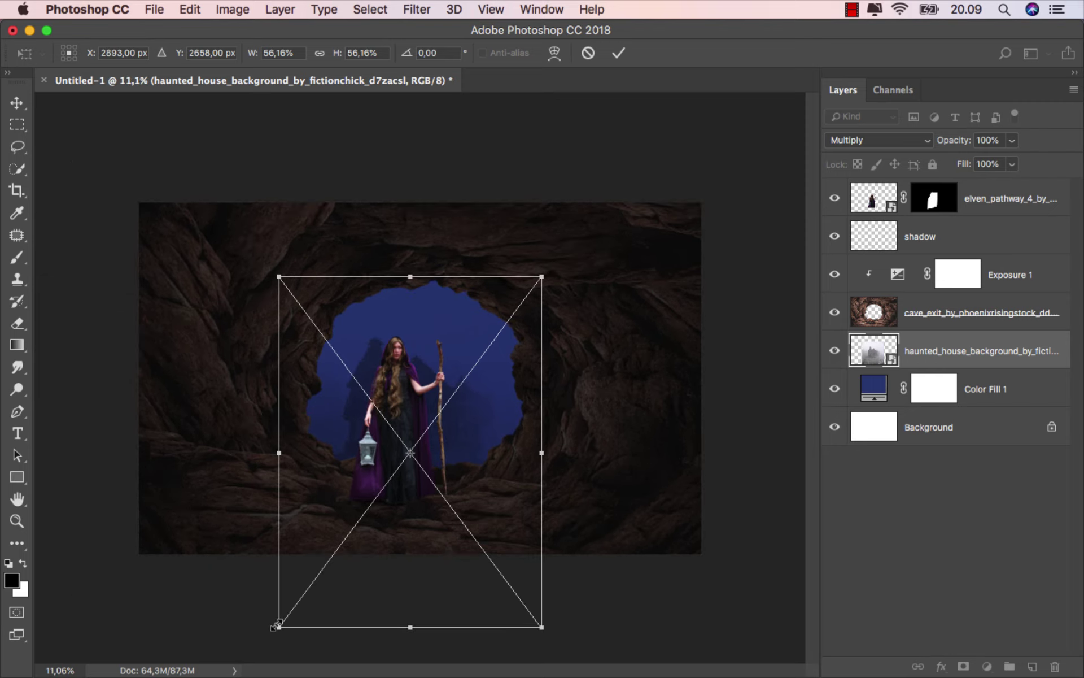
{"action": "left_click_drag", "start_coordinate": [277, 626], "coordinate": [303, 595]}
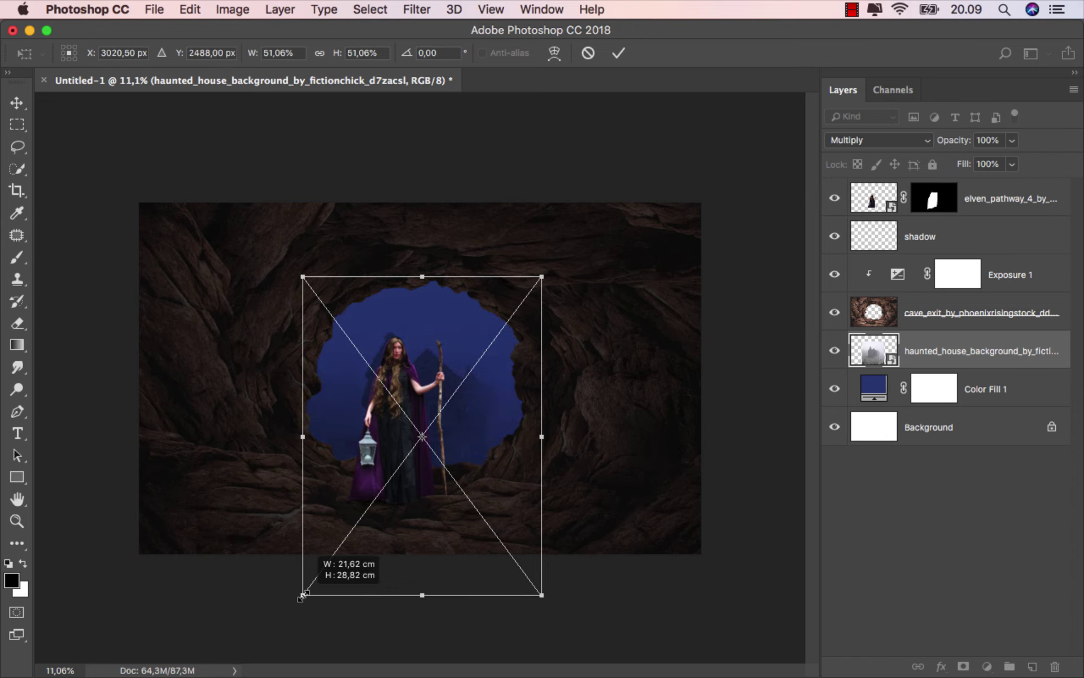
{"action": "left_click_drag", "start_coordinate": [542, 594], "coordinate": [527, 576]}
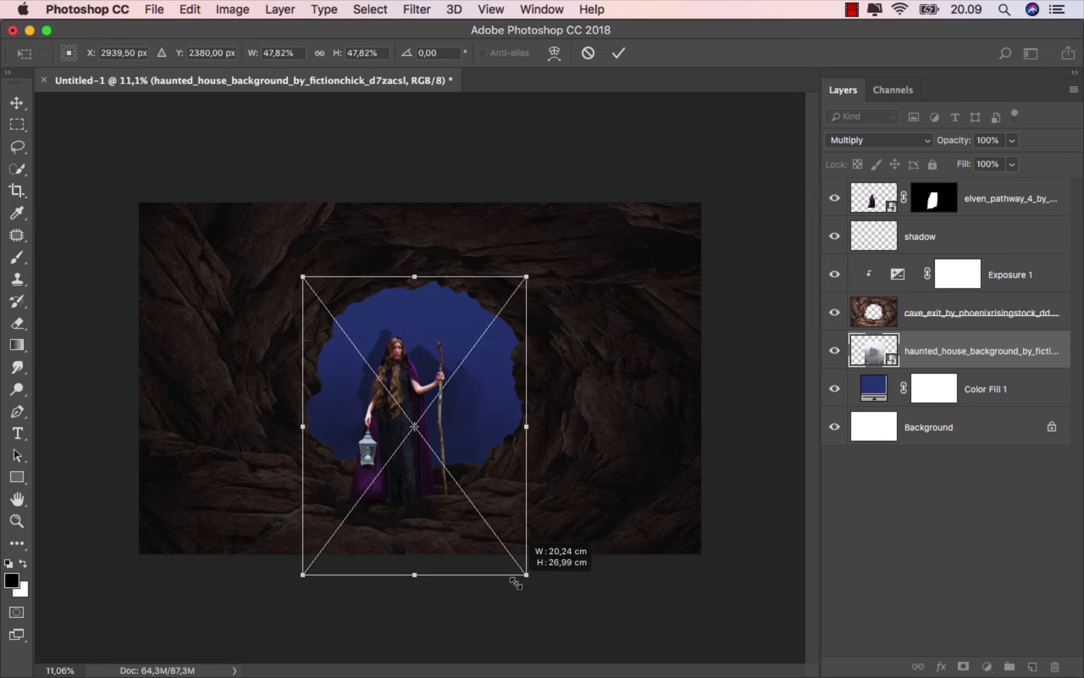
{"action": "scroll", "coordinate": [421, 420], "scroll_direction": "up", "scroll_amount": 1}
{"action": "scroll", "coordinate": [421, 421], "scroll_direction": "up", "scroll_amount": 1}
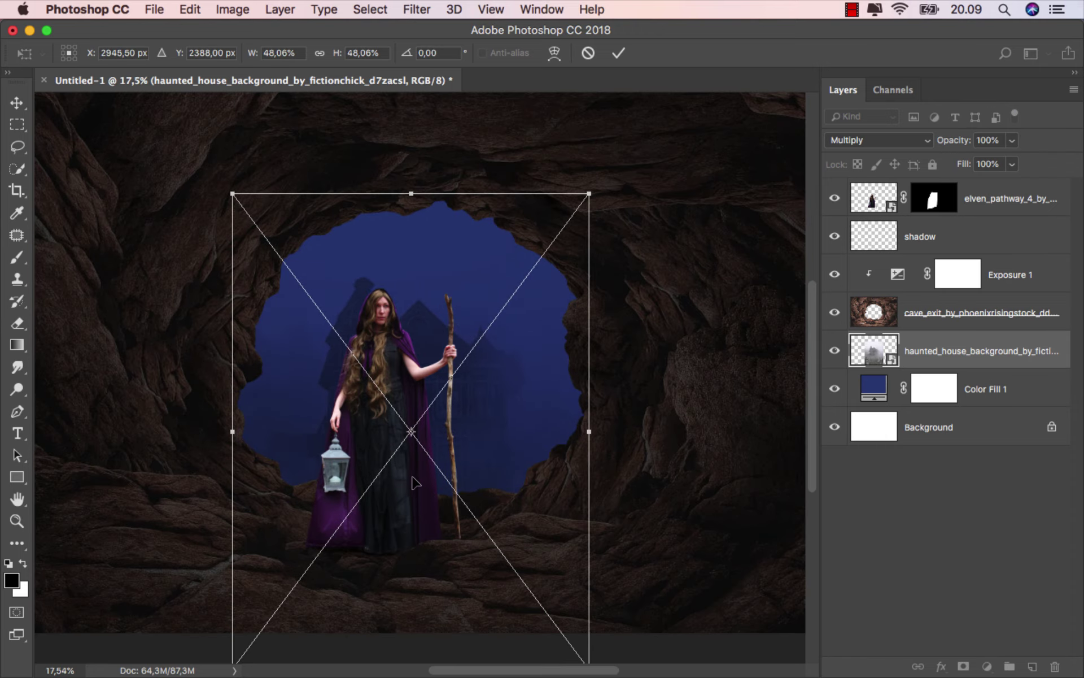
{"action": "left_click", "coordinate": [619, 52]}
{"action": "scroll", "coordinate": [376, 384], "scroll_direction": "up", "scroll_amount": 1}
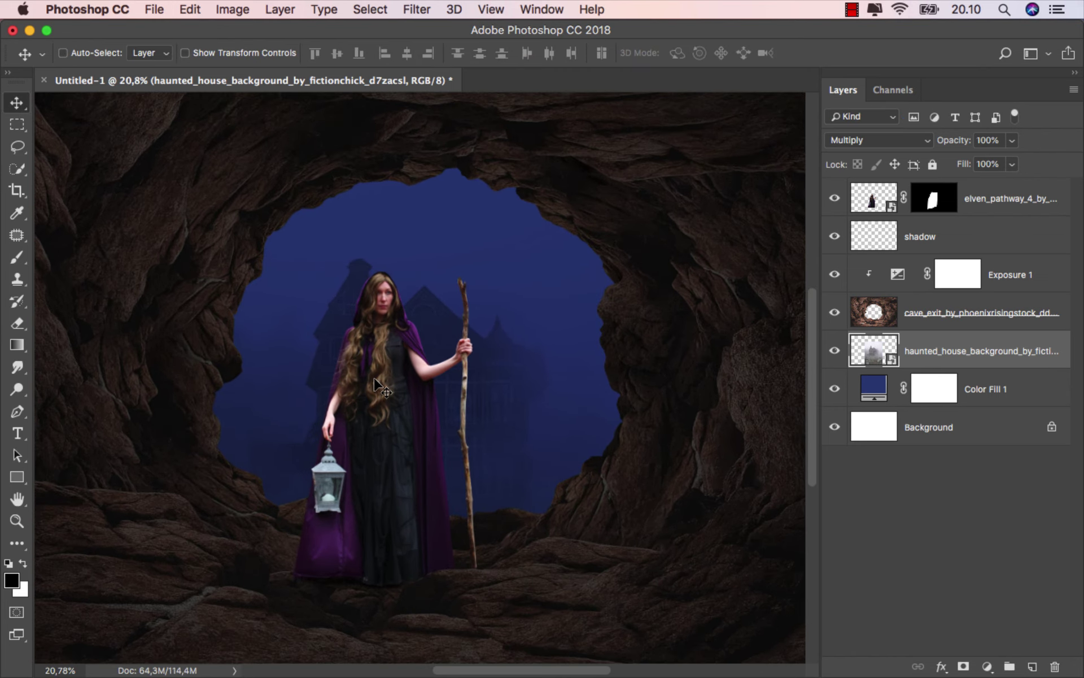
{"action": "scroll", "coordinate": [375, 384], "scroll_direction": "up", "scroll_amount": 1}
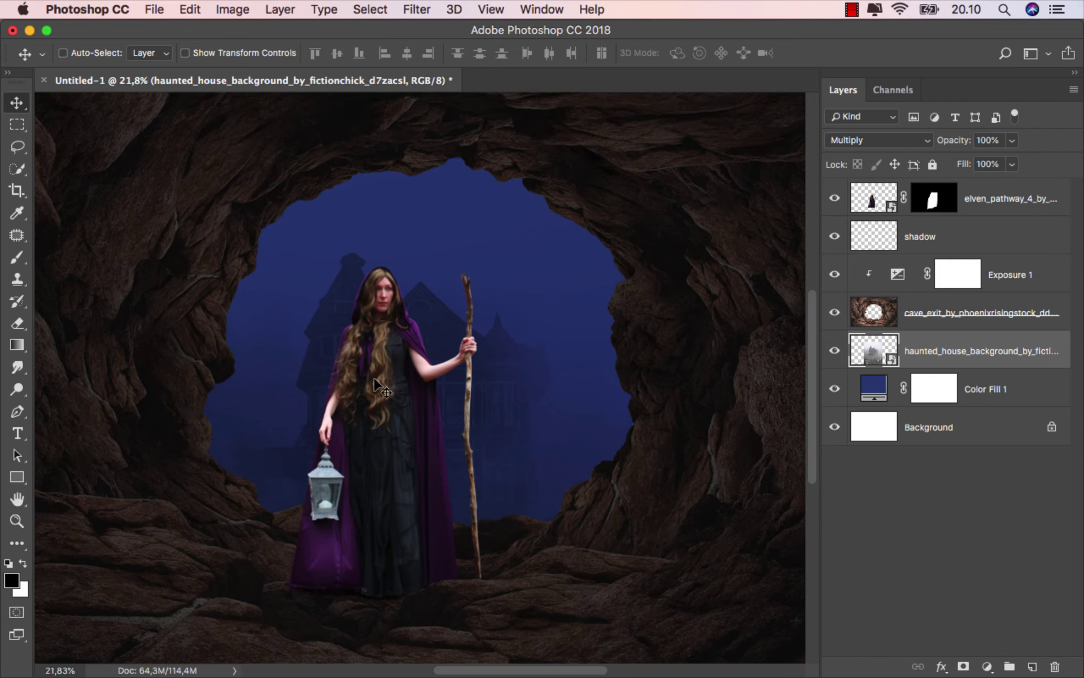
Mask the haunted house layer and fade it toward the bottom with a black gradient at 45% opacity
{"action": "left_click", "coordinate": [964, 667]}
{"action": "left_click", "coordinate": [17, 345]}
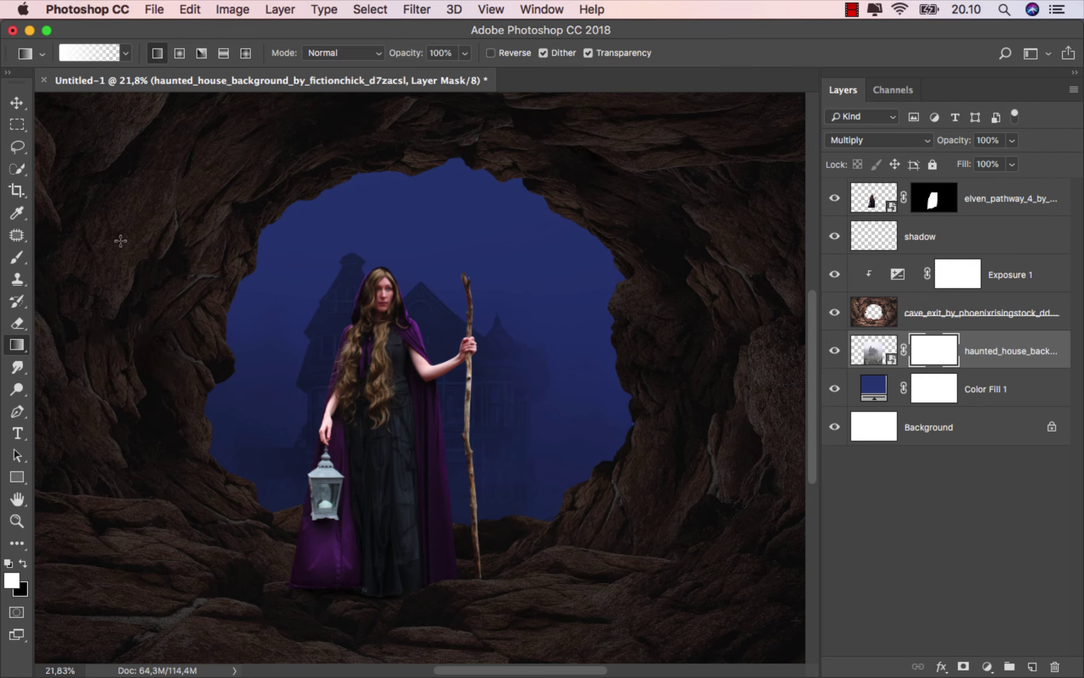
{"action": "left_click", "coordinate": [22, 563]}
{"action": "scroll", "coordinate": [350, 560], "scroll_direction": "up", "scroll_amount": 1}
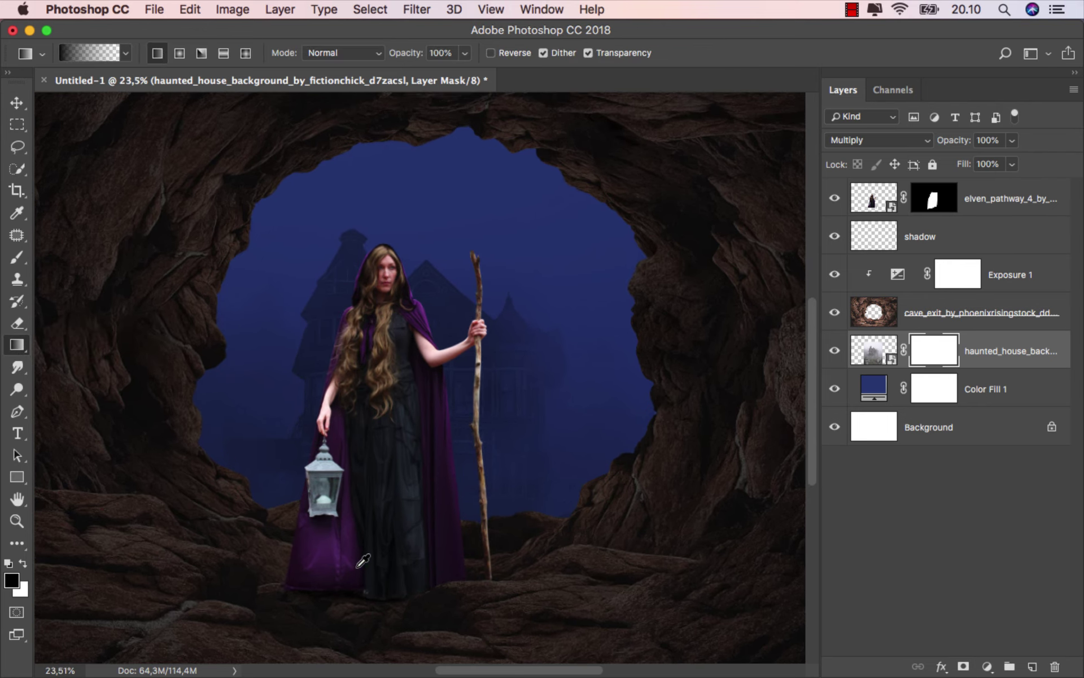
{"action": "left_click", "coordinate": [467, 57]}
{"action": "left_click_drag", "start_coordinate": [432, 70], "coordinate": [420, 73]}
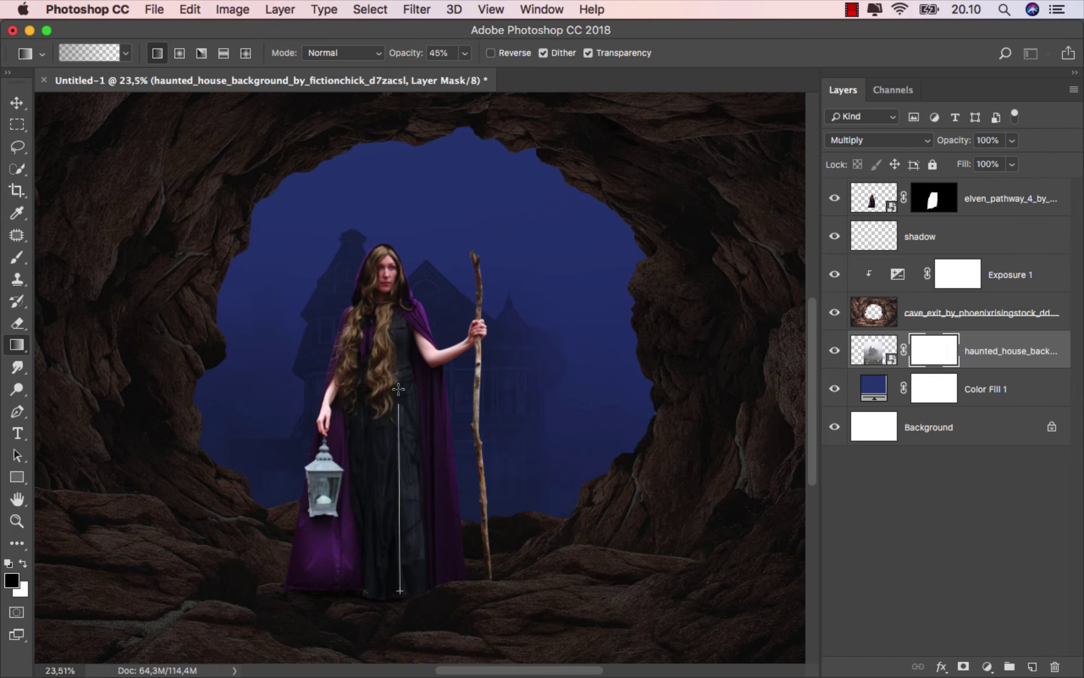
{"action": "left_click_drag", "start_coordinate": [395, 590], "coordinate": [399, 364]}
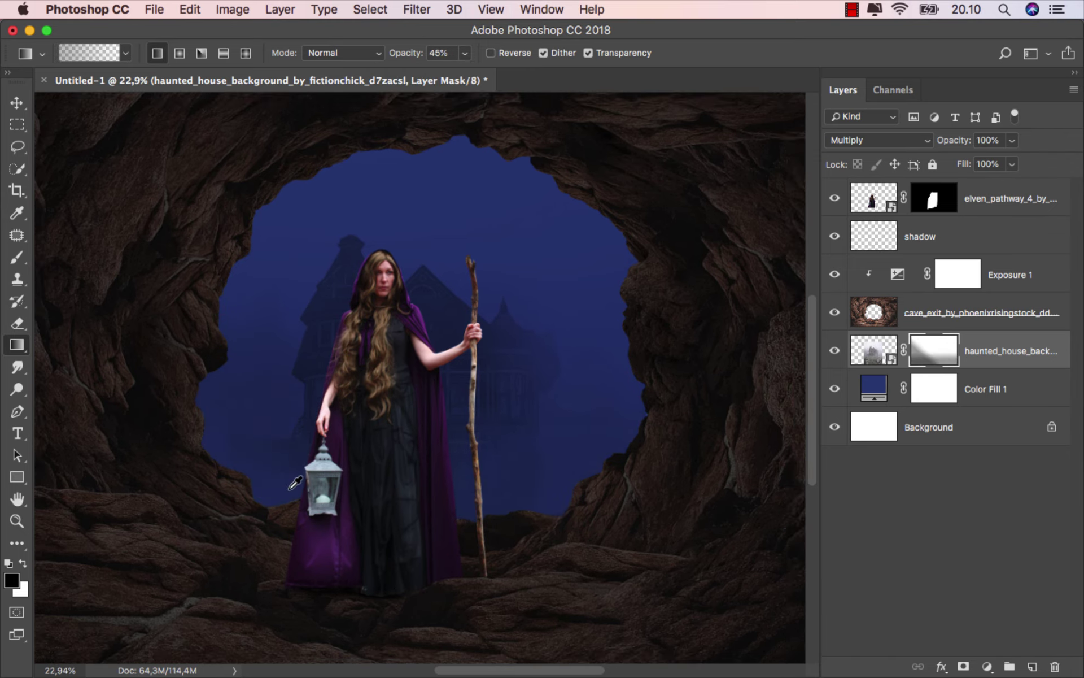
Undo the extra gradient stroke and lower the haunted house layer's opacity to 50%
{"action": "scroll", "coordinate": [273, 490], "scroll_direction": "down", "scroll_amount": 3}
{"action": "left_click_drag", "start_coordinate": [372, 555], "coordinate": [376, 339]}
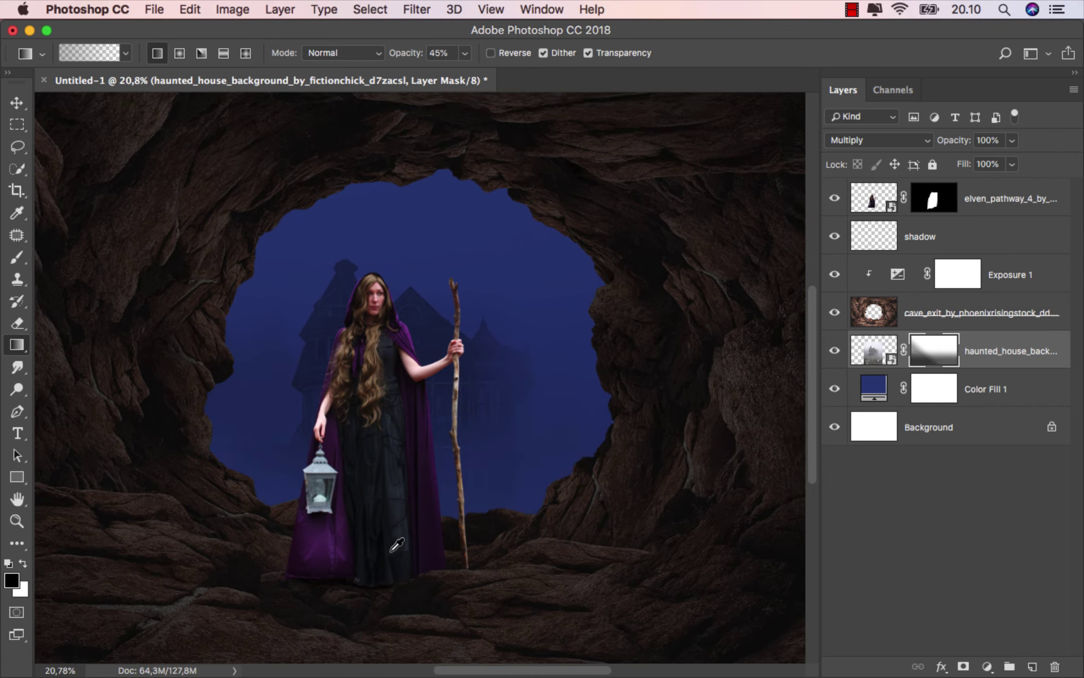
{"action": "scroll", "coordinate": [391, 551], "scroll_direction": "down", "scroll_amount": 3}
{"action": "key", "text": "ctrl+z"}
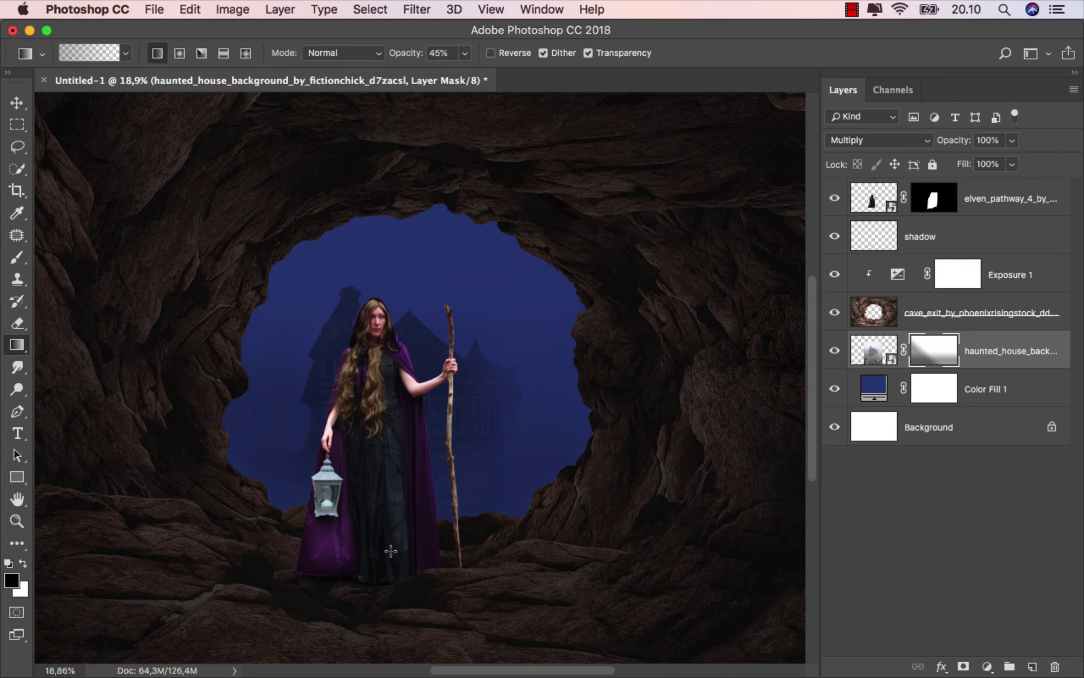
{"action": "scroll", "coordinate": [391, 550], "scroll_direction": "down", "scroll_amount": 3}
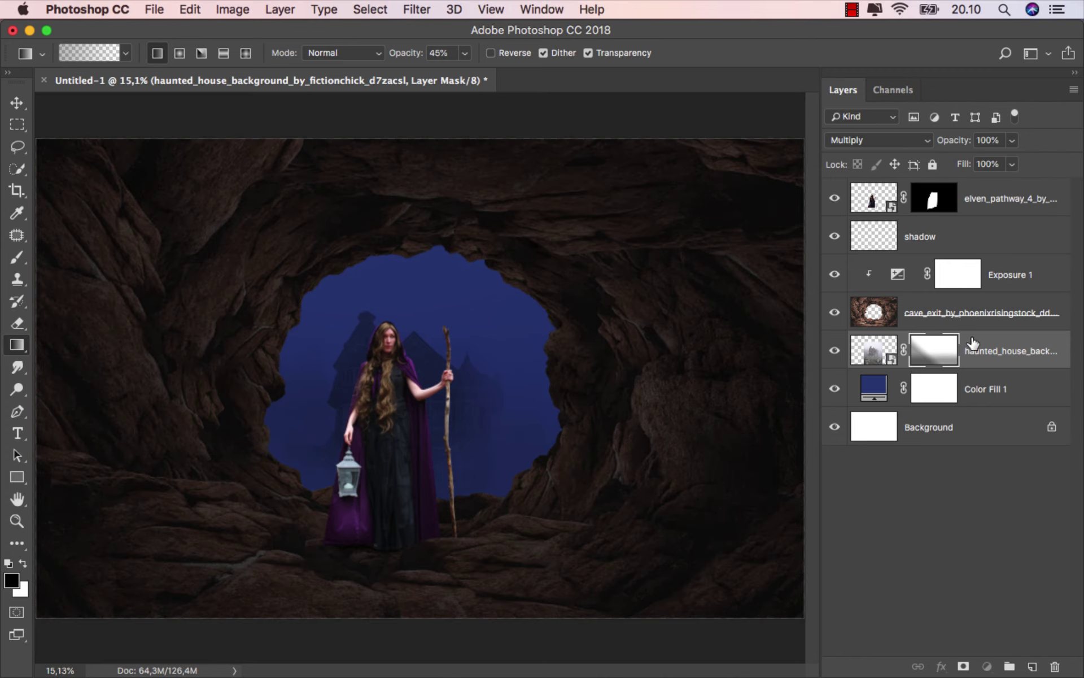
{"action": "key", "text": "ctrl+2"}
{"action": "key", "text": "v"}
{"action": "left_click_drag", "start_coordinate": [1012, 141], "coordinate": [979, 168]}
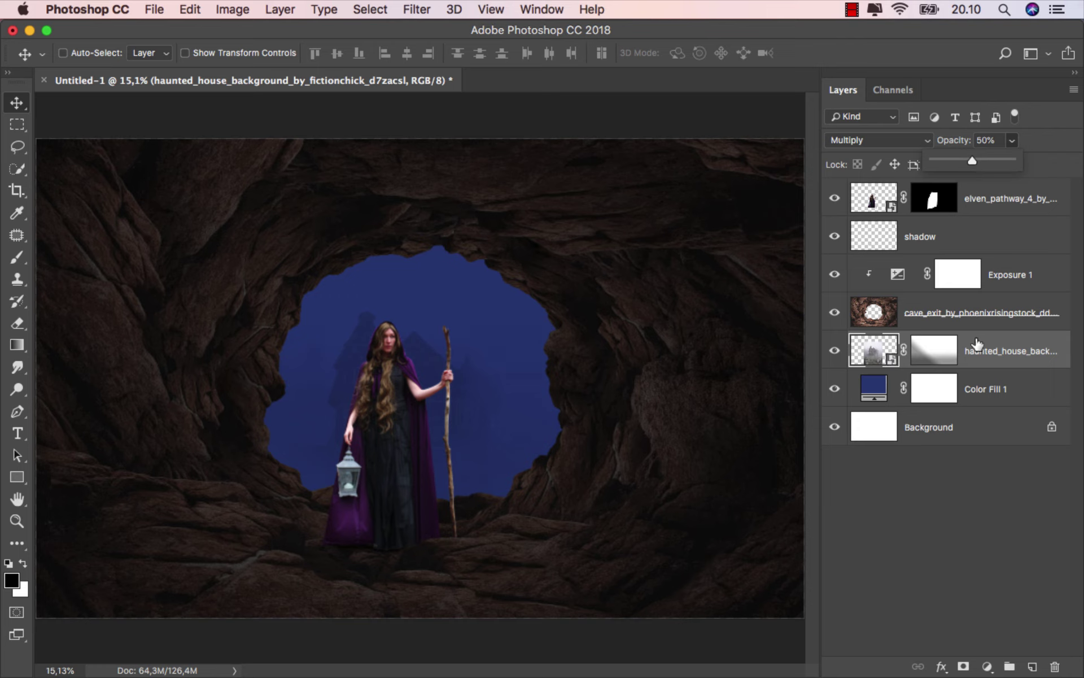
{"action": "left_click", "coordinate": [834, 350]}
{"action": "left_click", "coordinate": [834, 350]}
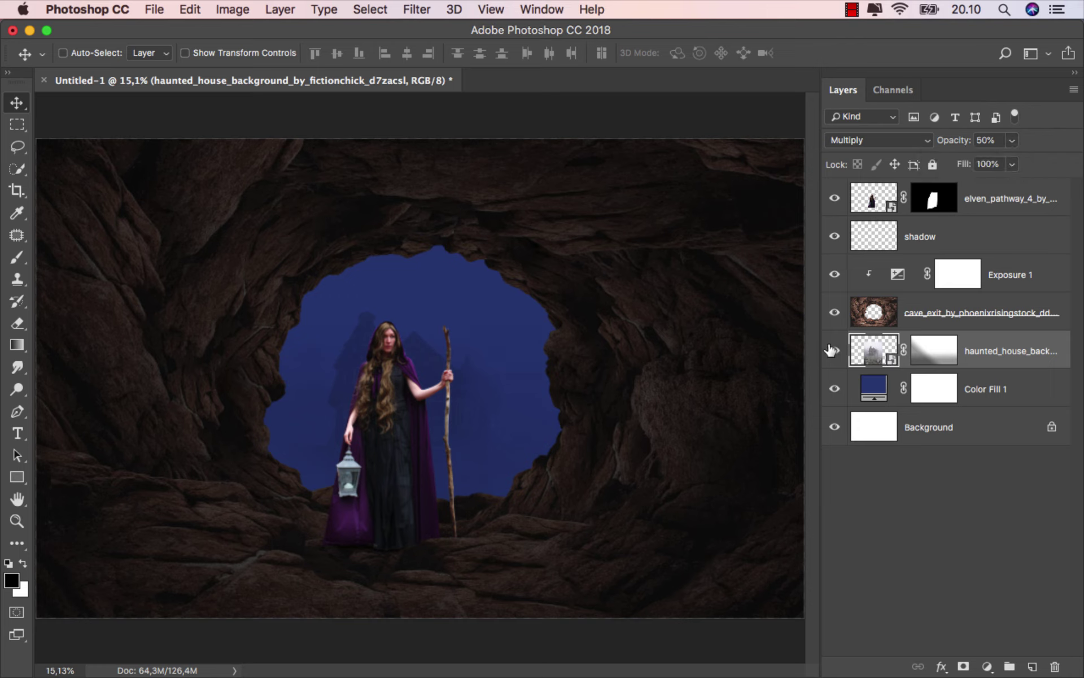
Above Exposure 1, add a clipped Hue/Saturation 1 layer colorized at hue 226, saturation 55
{"action": "left_click", "coordinate": [1007, 275]}
{"action": "left_click", "coordinate": [986, 665]}
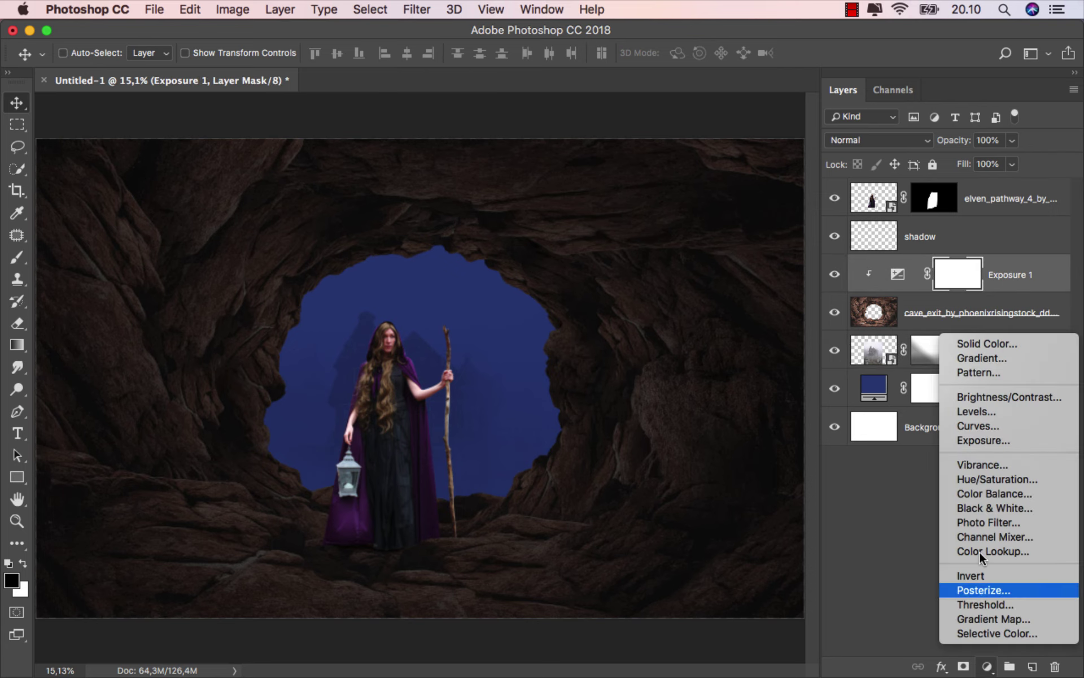
{"action": "left_click", "coordinate": [988, 474]}
{"action": "left_click", "coordinate": [678, 538]}
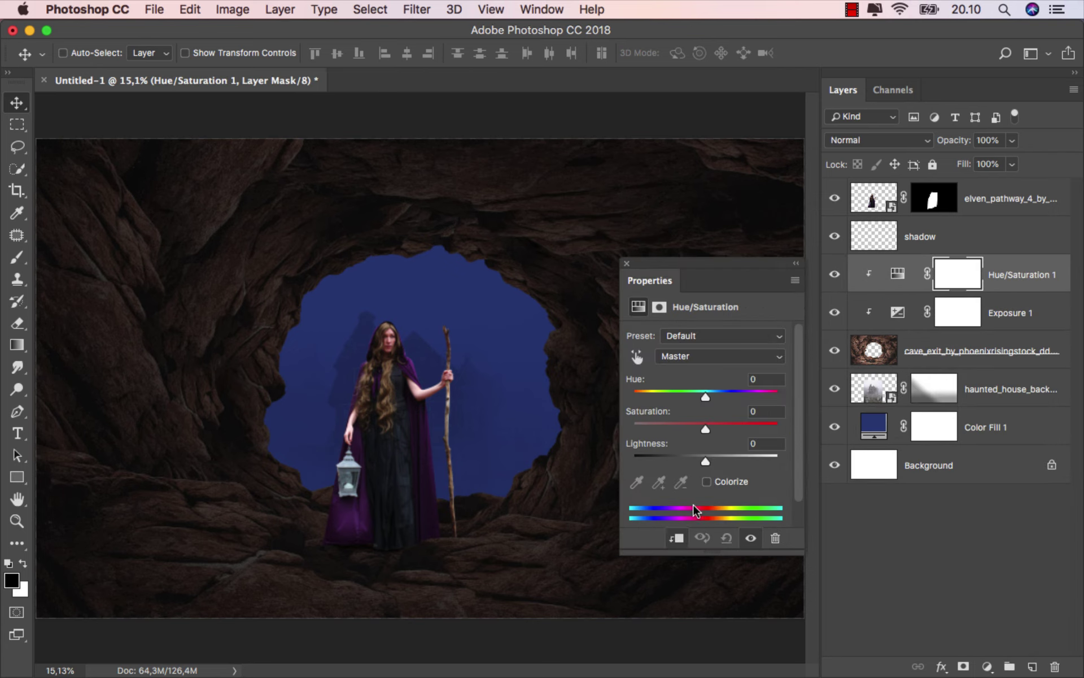
{"action": "left_click", "coordinate": [707, 481]}
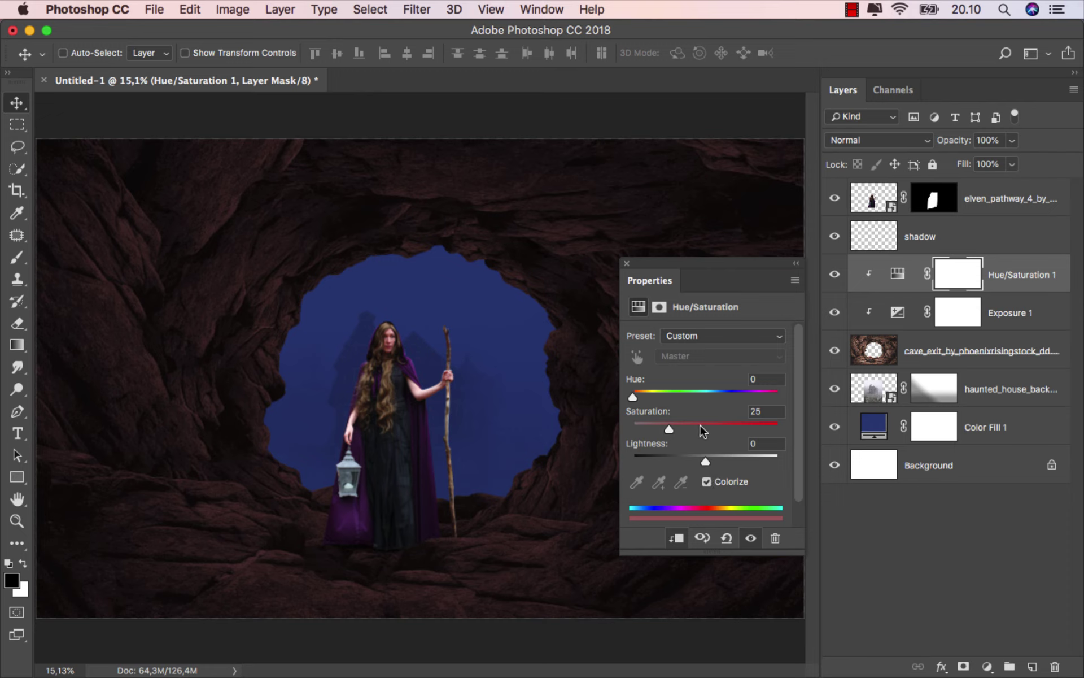
{"action": "left_click_drag", "start_coordinate": [700, 425], "coordinate": [711, 426]}
{"action": "left_click_drag", "start_coordinate": [633, 396], "coordinate": [723, 396]}
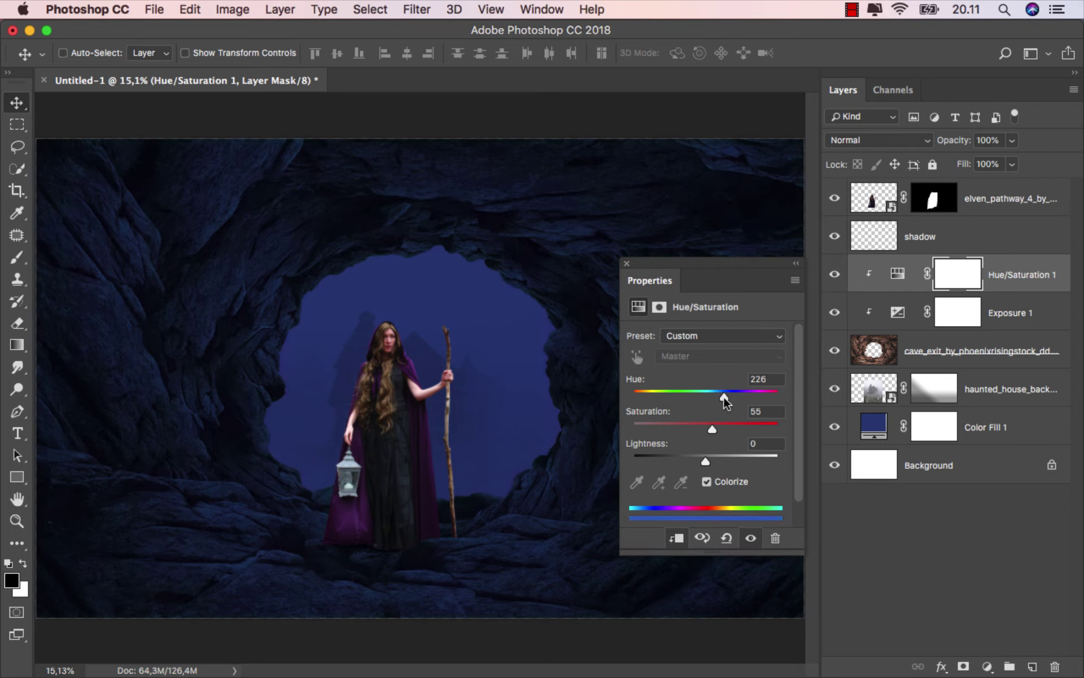
{"action": "left_click", "coordinate": [627, 263]}
{"action": "scroll", "coordinate": [509, 369], "scroll_direction": "down", "scroll_amount": 2}
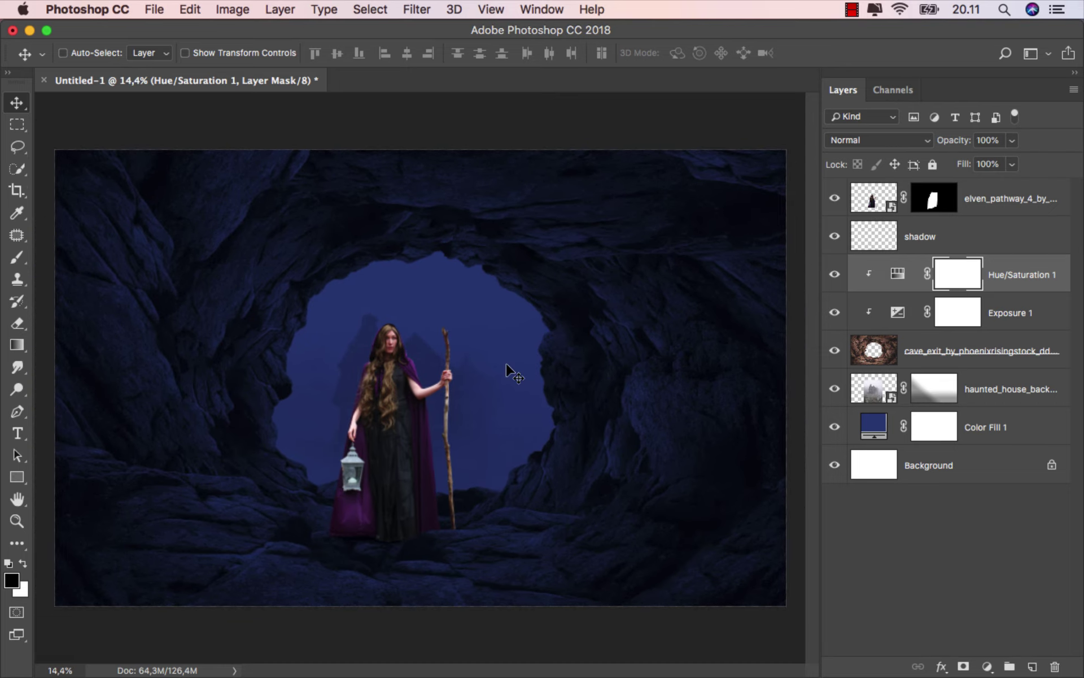
{"action": "left_click", "coordinate": [1011, 275]}
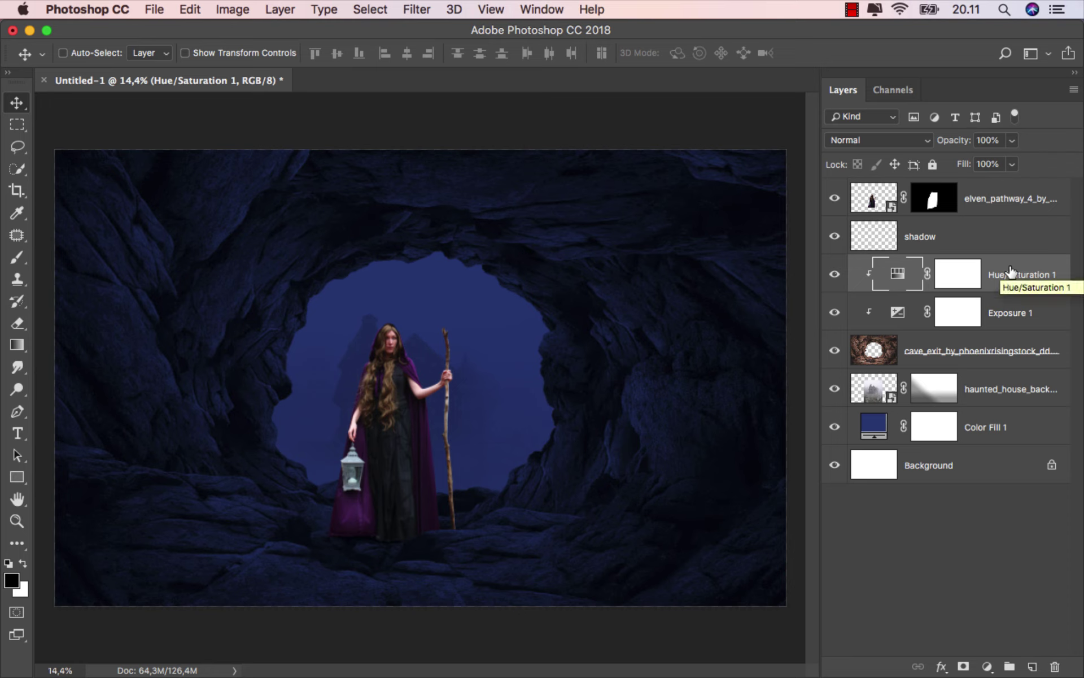
Add a clipped, colorized blue Hue/Saturation 2 layer above the woman's figure layer
{"action": "left_click", "coordinate": [993, 205]}
{"action": "left_click", "coordinate": [988, 666]}
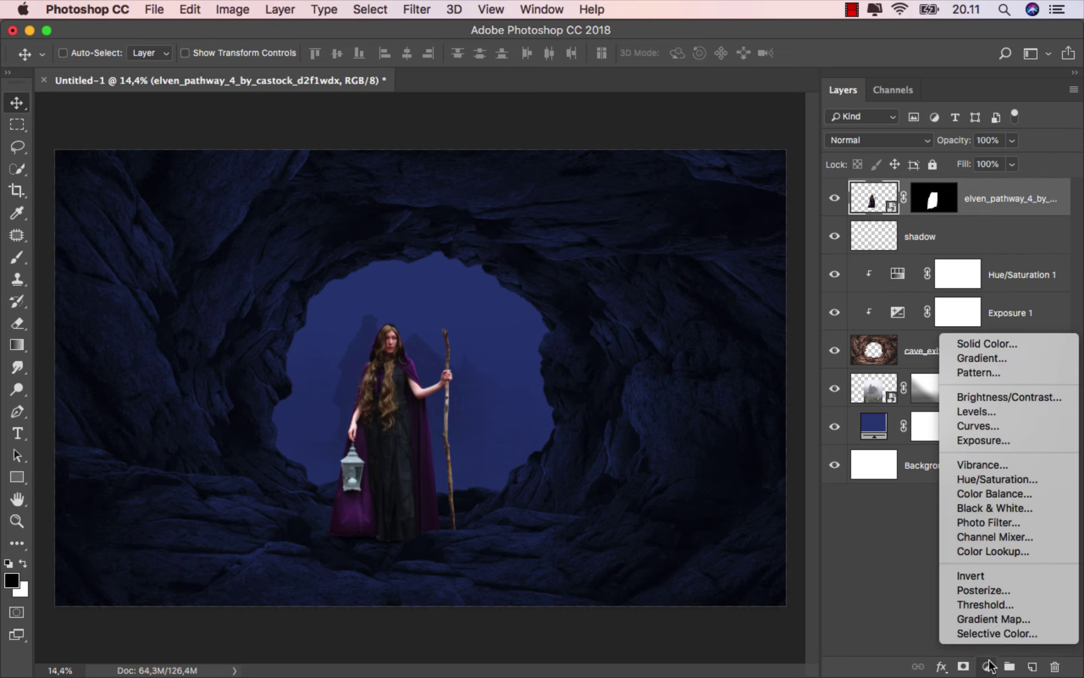
{"action": "left_click", "coordinate": [1002, 480]}
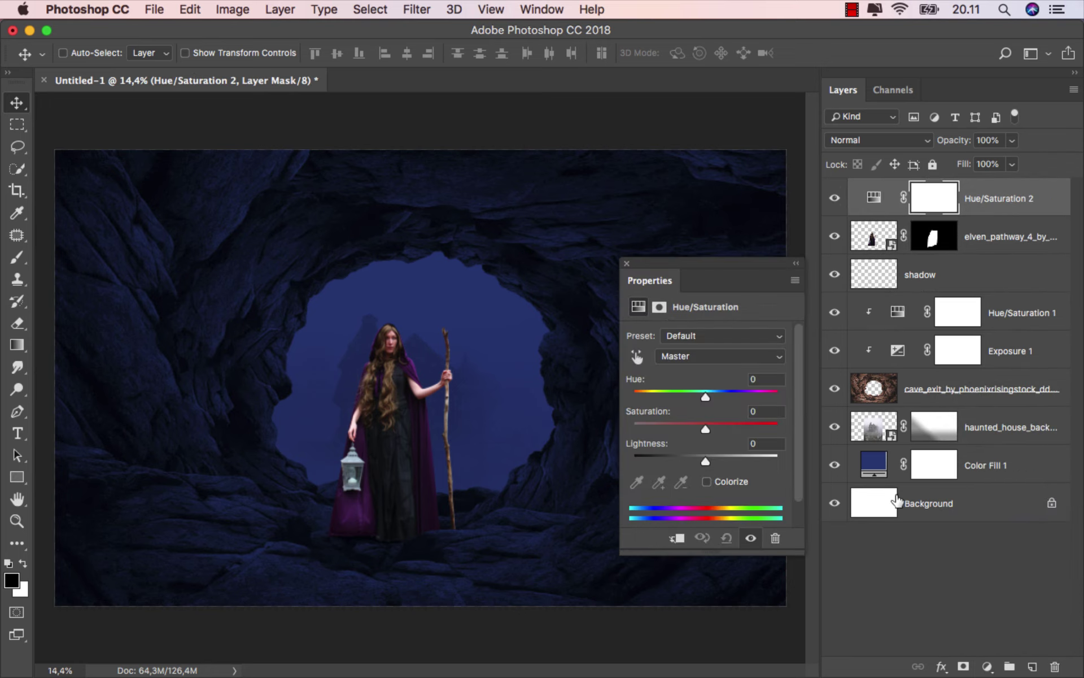
{"action": "left_click", "coordinate": [676, 539]}
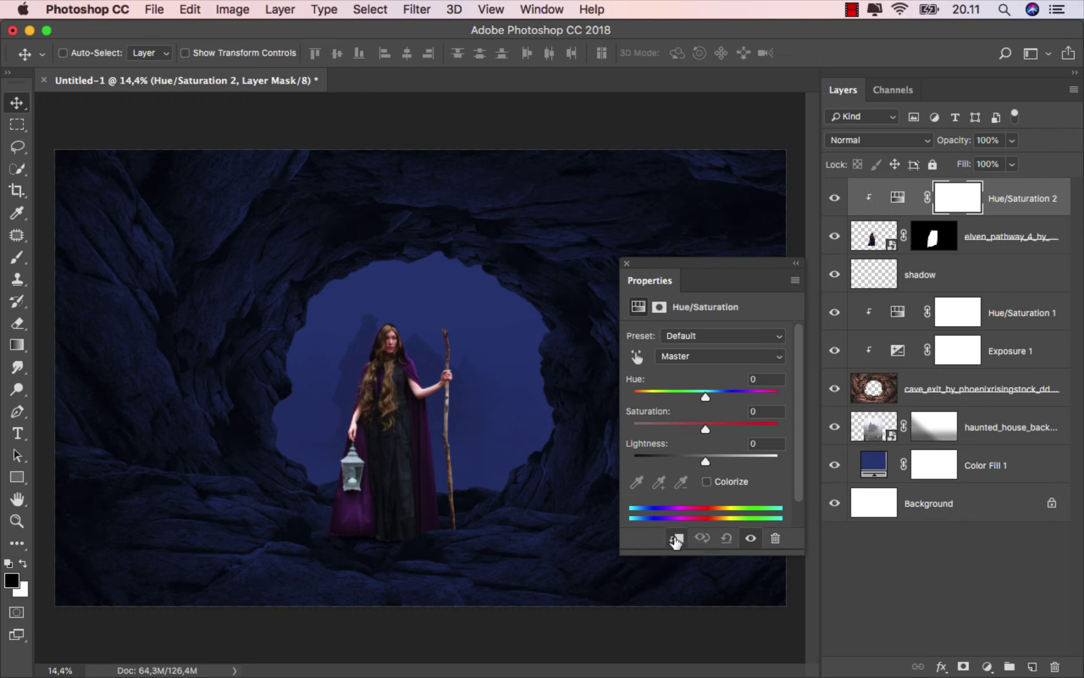
{"action": "left_click", "coordinate": [706, 479]}
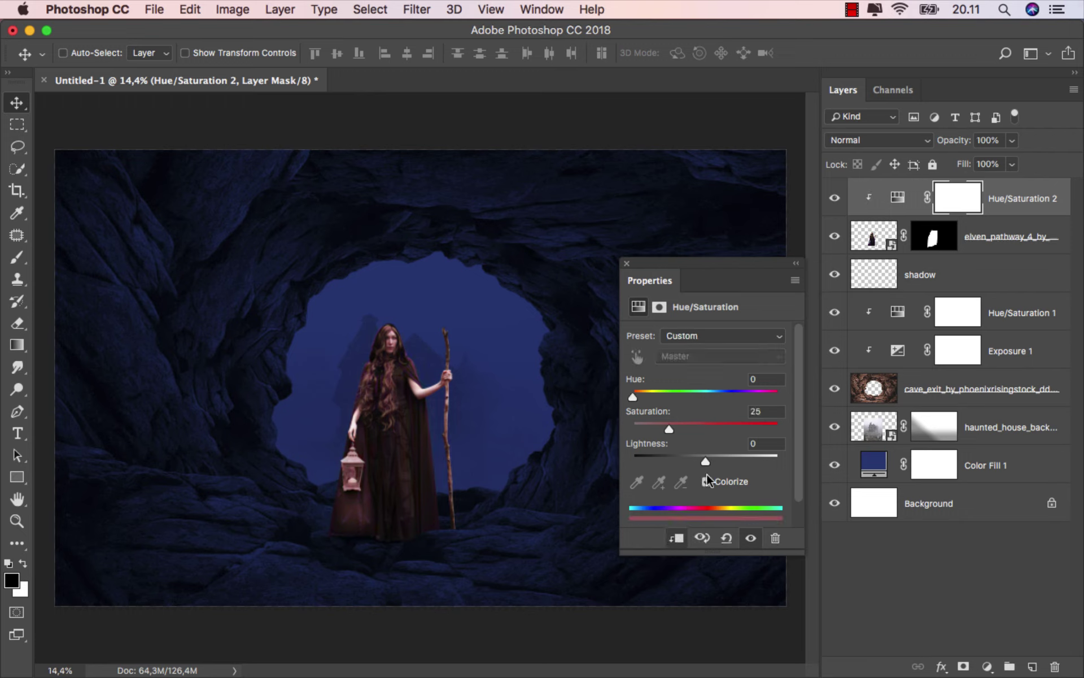
{"action": "left_click_drag", "start_coordinate": [711, 429], "coordinate": [710, 426]}
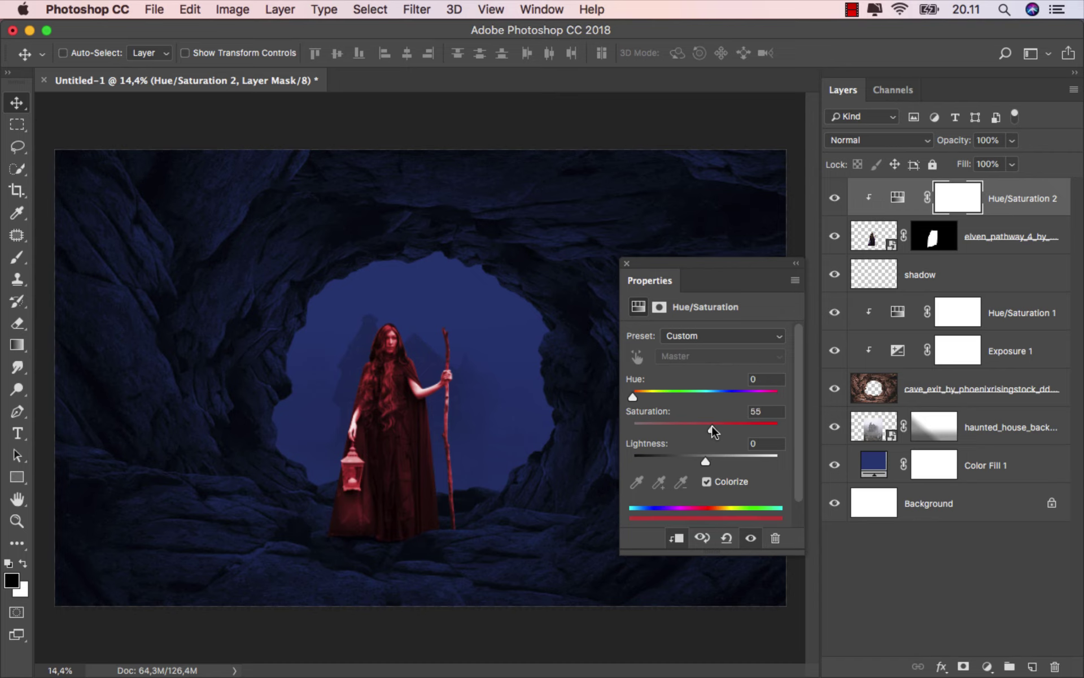
{"action": "left_click_drag", "start_coordinate": [634, 396], "coordinate": [723, 397]}
{"action": "left_click", "coordinate": [627, 261]}
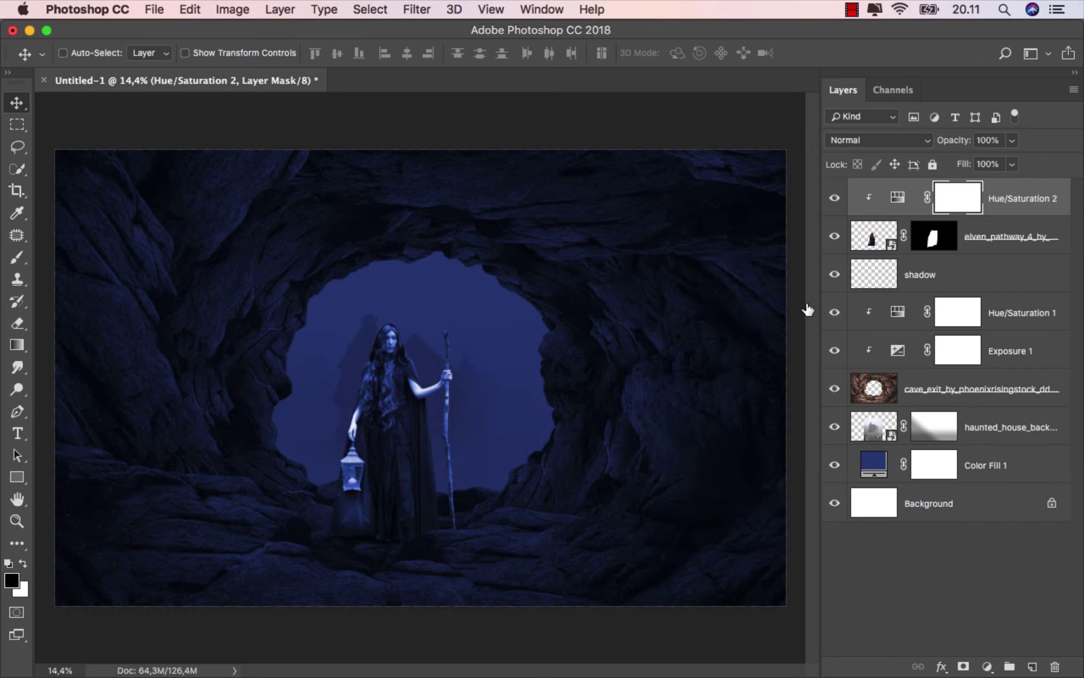
Invert the Hue/Saturation 2 mask to hide the blue tint
{"action": "left_click_drag", "start_coordinate": [937, 217], "coordinate": [951, 201]}
{"action": "key", "text": "super+i"}
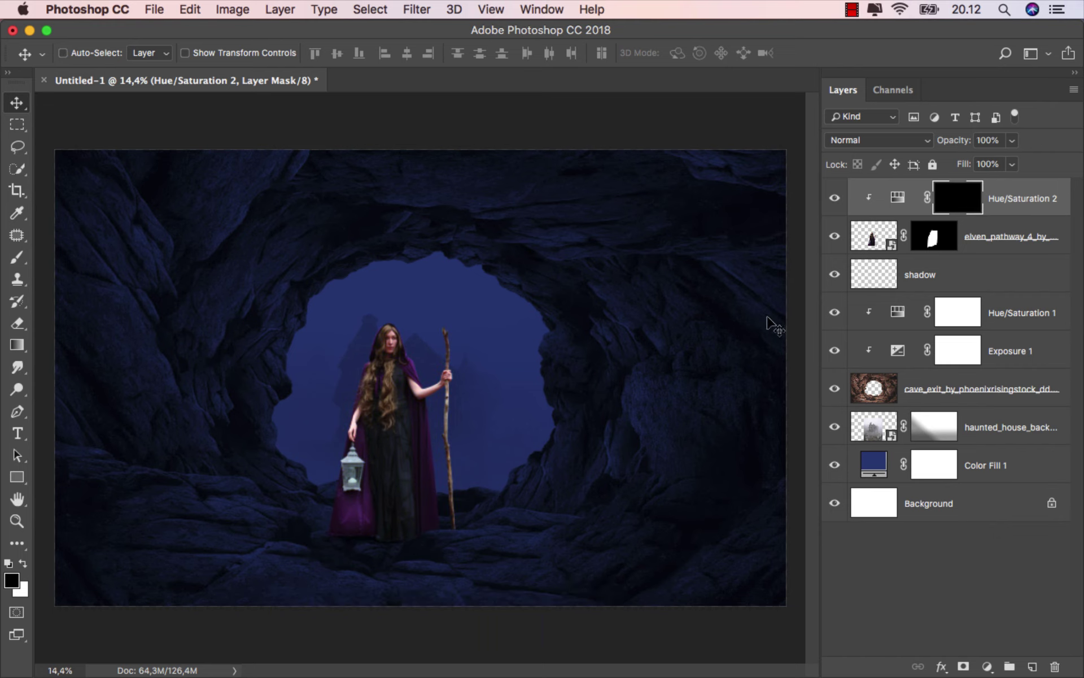
{"action": "scroll", "coordinate": [389, 480], "scroll_direction": "up", "scroll_amount": 3}
{"action": "scroll", "coordinate": [389, 483], "scroll_direction": "down", "scroll_amount": 1}
{"action": "scroll", "coordinate": [387, 479], "scroll_direction": "up", "scroll_amount": 1}
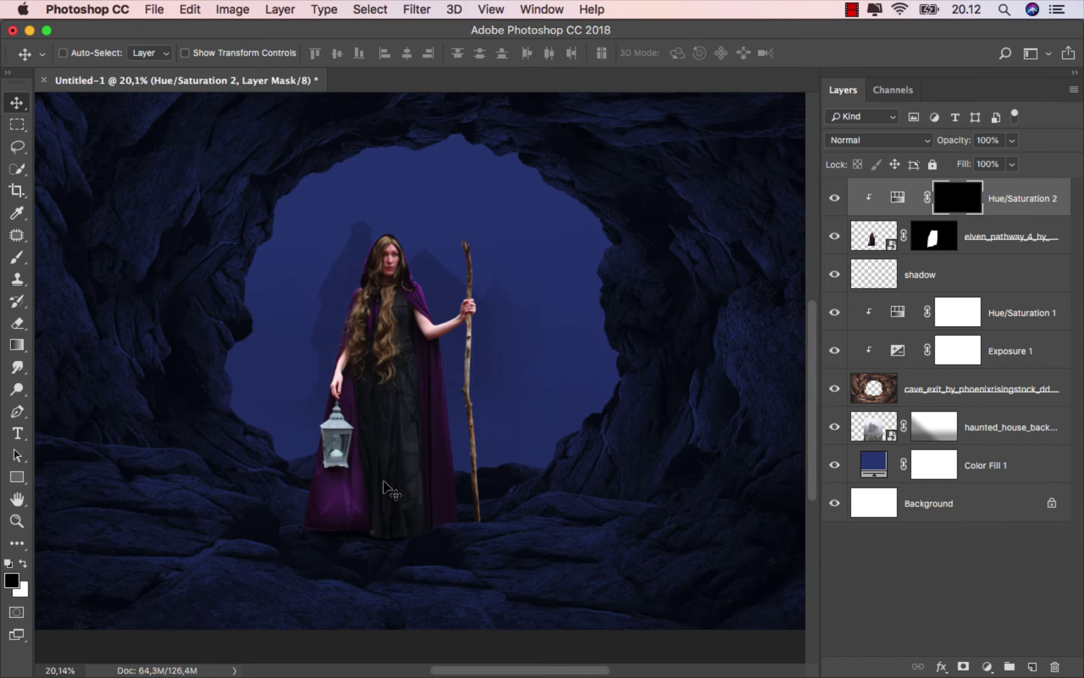
Set up a white brush of about 500 px with 6% flow
{"action": "left_click_drag", "start_coordinate": [17, 257], "coordinate": [60, 258]}
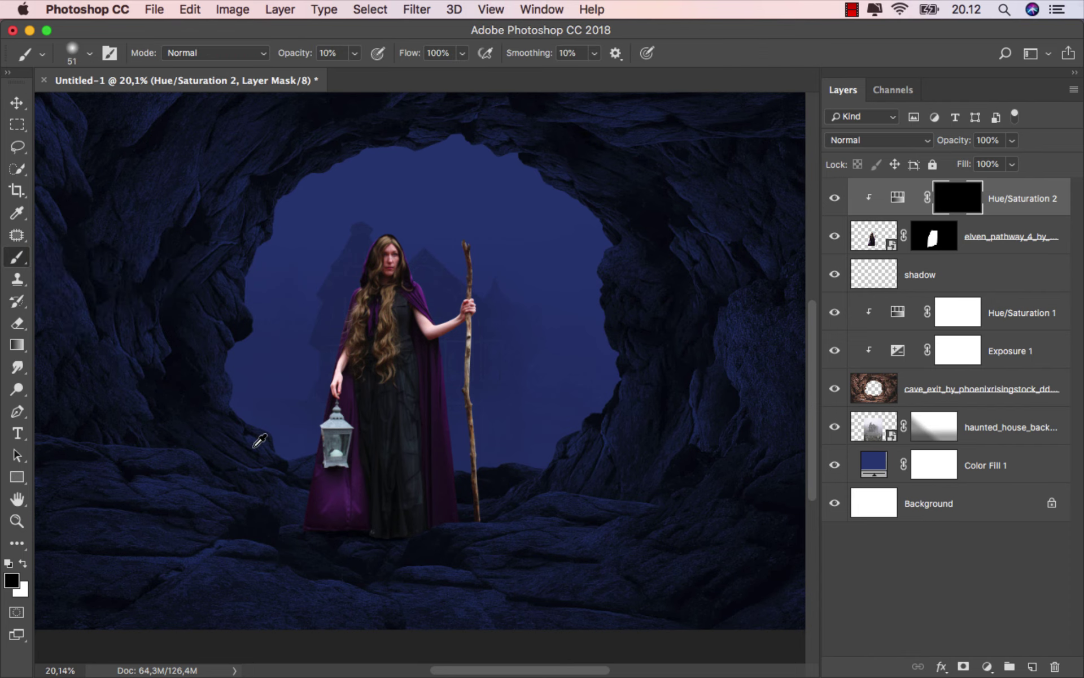
{"action": "scroll", "coordinate": [259, 440], "scroll_direction": "up", "scroll_amount": 1}
{"action": "left_click", "coordinate": [21, 565]}
{"action": "scroll", "coordinate": [395, 452], "scroll_direction": "up", "scroll_amount": 2}
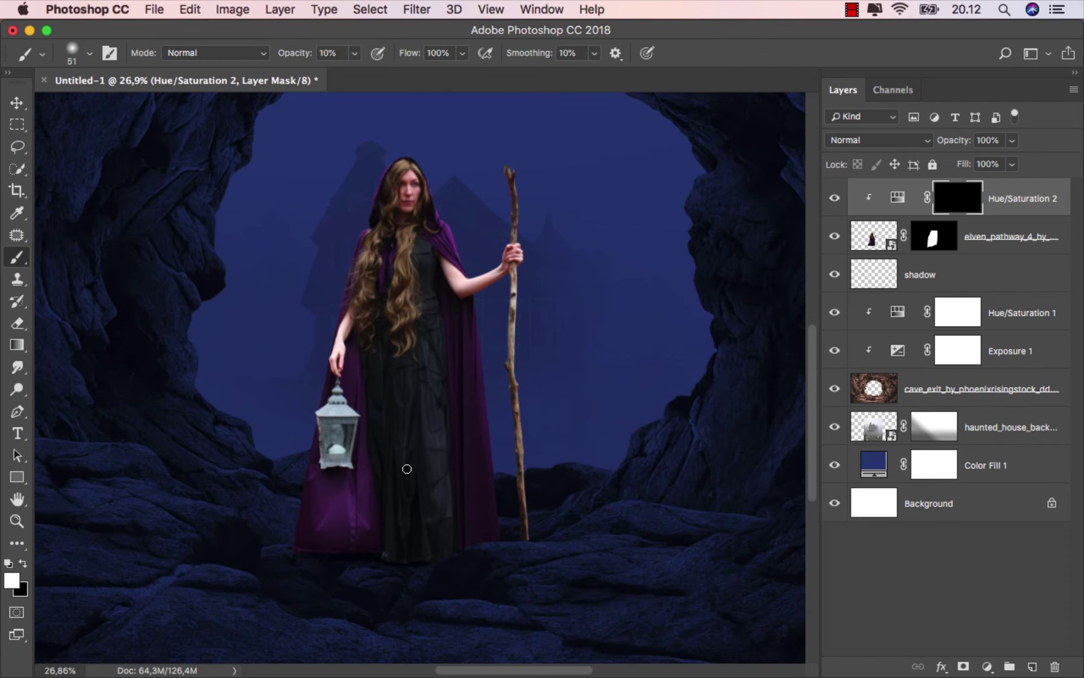
{"action": "scroll", "coordinate": [396, 452], "scroll_direction": "up", "scroll_amount": 2}
{"action": "left_click_drag", "start_coordinate": [379, 440], "coordinate": [439, 438]}
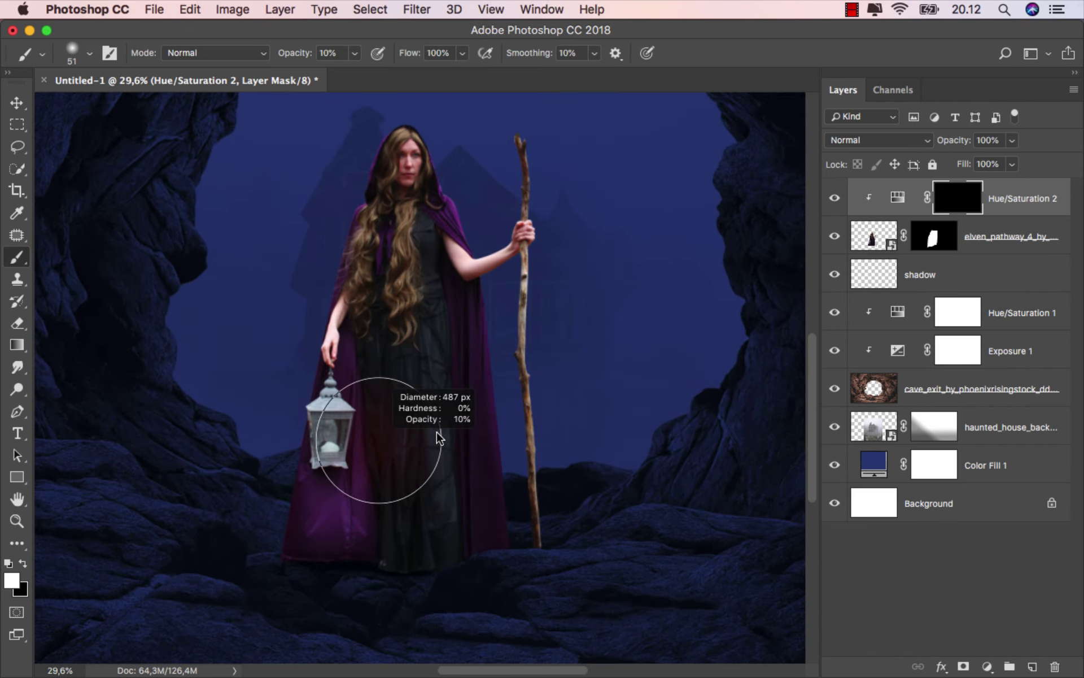
{"action": "left_click", "coordinate": [355, 53]}
{"action": "left_click", "coordinate": [462, 54]}
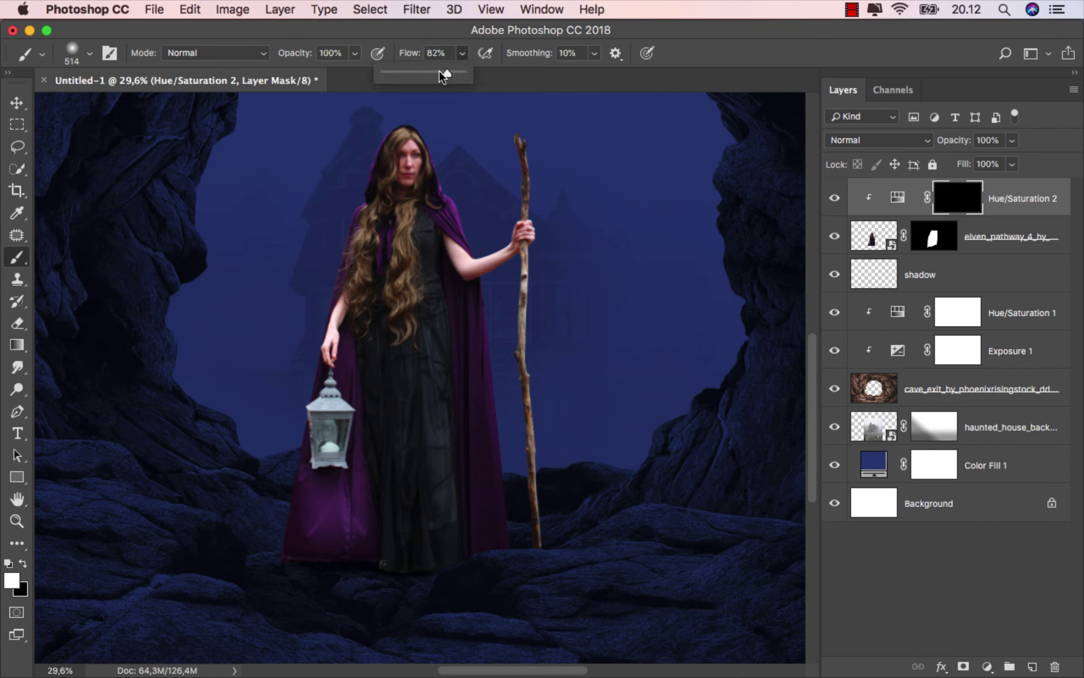
{"action": "left_click_drag", "start_coordinate": [445, 75], "coordinate": [391, 76]}
{"action": "left_click_drag", "start_coordinate": [387, 411], "coordinate": [412, 412]}
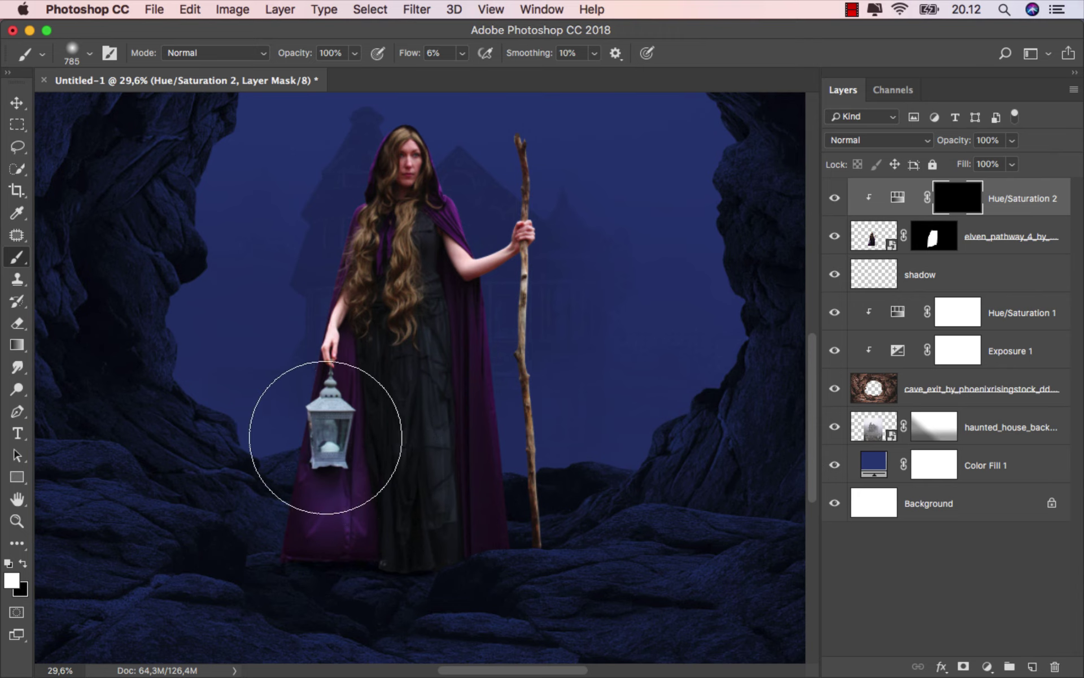
Paint the tint onto the lower hair, dress and cloak near the lantern
{"action": "mouse_move", "coordinate": [317, 428]}
{"action": "left_mouse_down"}
{"action": "mouse_move", "coordinate": [380, 460]}
{"action": "mouse_move", "coordinate": [331, 443]}
{"action": "left_mouse_up"}
{"action": "mouse_move", "coordinate": [383, 357]}
{"action": "left_mouse_down"}
{"action": "mouse_move", "coordinate": [424, 229]}
{"action": "mouse_move", "coordinate": [448, 460]}
{"action": "left_mouse_up"}
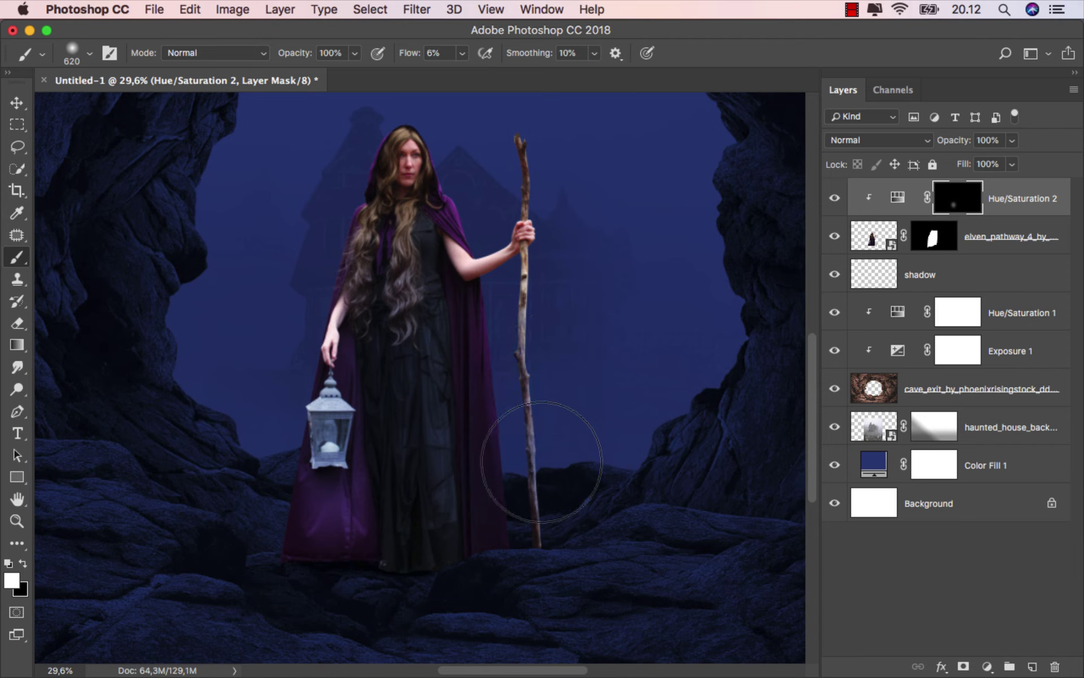
{"action": "mouse_move", "coordinate": [523, 473]}
{"action": "left_mouse_down"}
{"action": "mouse_move", "coordinate": [527, 527]}
{"action": "mouse_move", "coordinate": [422, 525]}
{"action": "mouse_move", "coordinate": [336, 458]}
{"action": "mouse_move", "coordinate": [310, 581]}
{"action": "mouse_move", "coordinate": [423, 534]}
{"action": "left_mouse_up"}
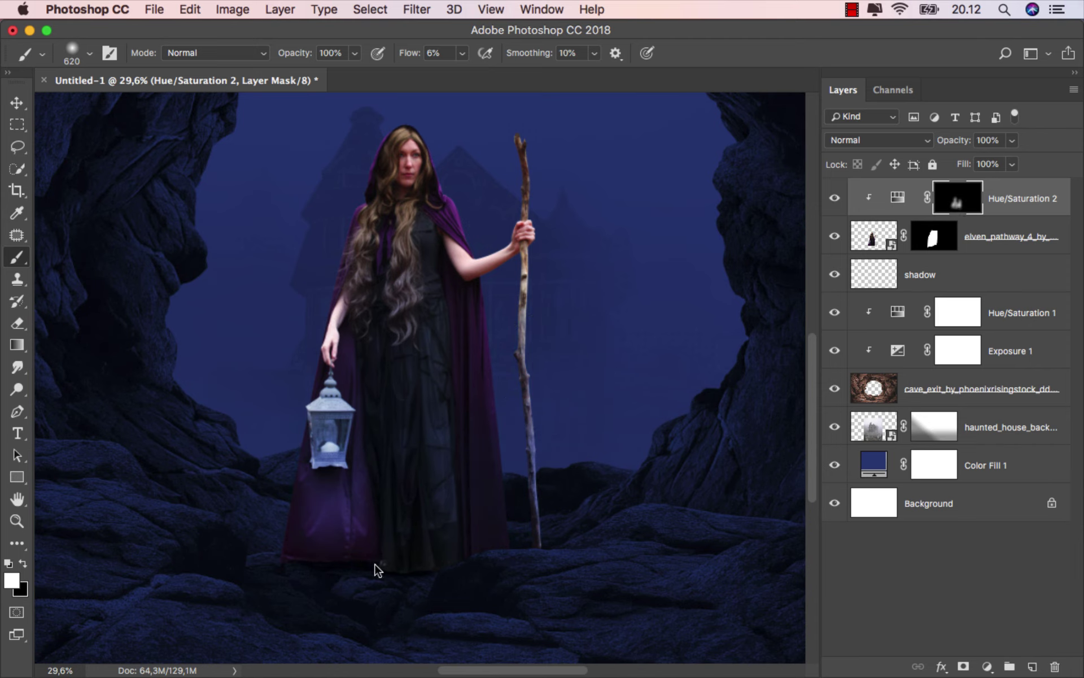
{"action": "scroll", "coordinate": [396, 260], "scroll_direction": "up", "scroll_amount": 5}
{"action": "mouse_move", "coordinate": [406, 287]}
{"action": "left_mouse_down"}
{"action": "mouse_move", "coordinate": [388, 292]}
{"action": "mouse_move", "coordinate": [388, 234]}
{"action": "left_mouse_up"}
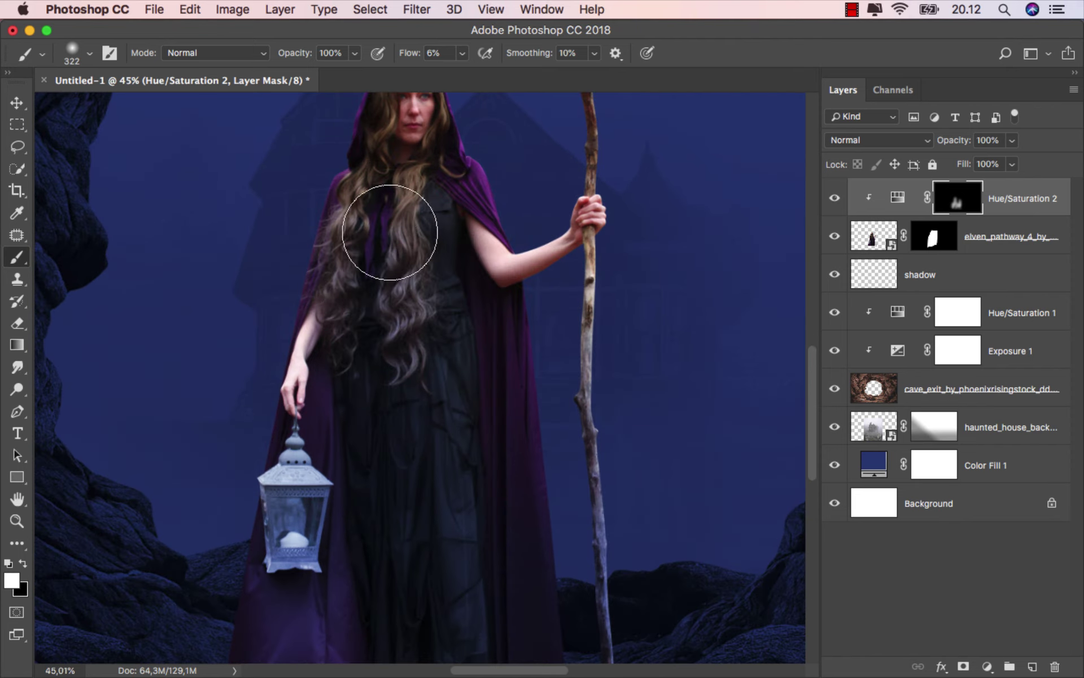
{"action": "scroll", "coordinate": [387, 235], "scroll_direction": "up", "scroll_amount": 5}
{"action": "mouse_move", "coordinate": [399, 375]}
{"action": "left_mouse_down"}
{"action": "mouse_move", "coordinate": [374, 410]}
{"action": "mouse_move", "coordinate": [436, 339]}
{"action": "mouse_move", "coordinate": [435, 459]}
{"action": "mouse_move", "coordinate": [416, 380]}
{"action": "mouse_move", "coordinate": [365, 462]}
{"action": "left_mouse_up"}
{"action": "scroll", "coordinate": [364, 462], "scroll_direction": "down", "scroll_amount": 5}
{"action": "scroll", "coordinate": [364, 462], "scroll_direction": "right", "scroll_amount": 3}
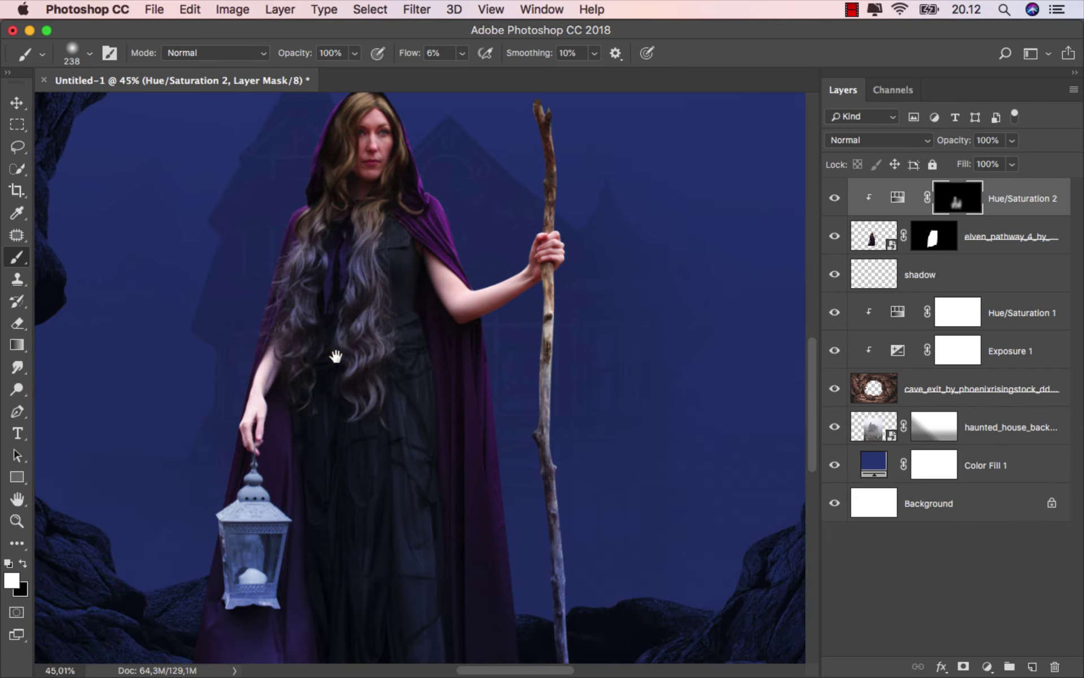
With a smaller brush, paint the tint over the hair near the head and along the staff
{"action": "mouse_move", "coordinate": [371, 380]}
{"action": "left_mouse_down"}
{"action": "mouse_move", "coordinate": [308, 375]}
{"action": "mouse_move", "coordinate": [301, 288]}
{"action": "mouse_move", "coordinate": [363, 364]}
{"action": "left_mouse_up"}
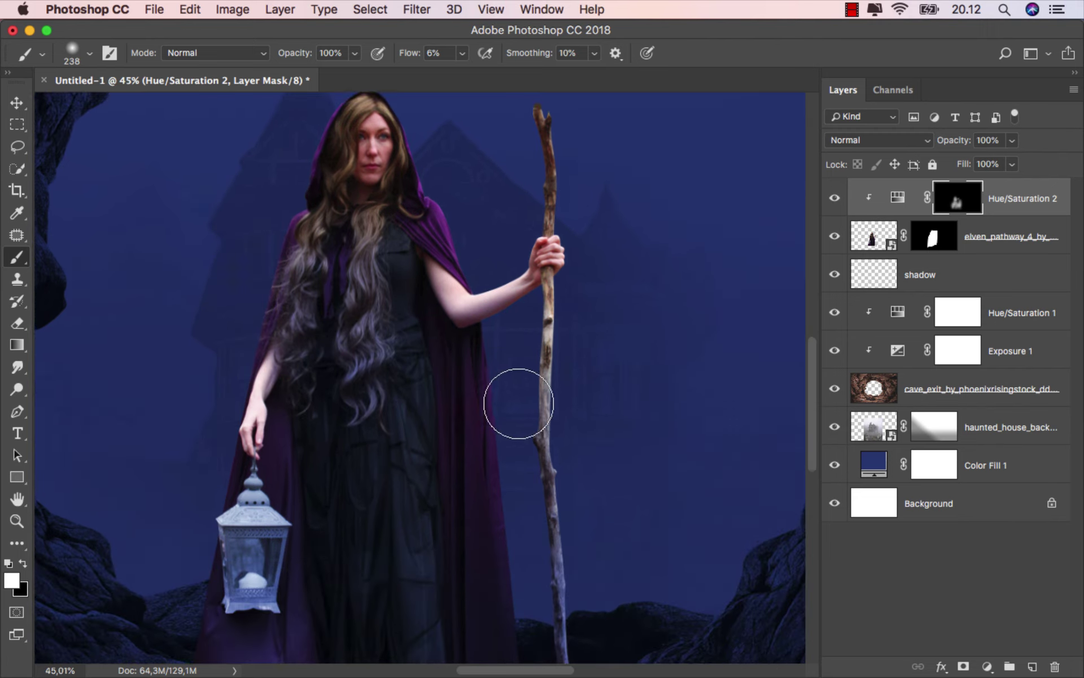
{"action": "scroll", "coordinate": [520, 399], "scroll_direction": "up", "scroll_amount": 2}
{"action": "mouse_move", "coordinate": [525, 370]}
{"action": "left_mouse_down"}
{"action": "mouse_move", "coordinate": [499, 373]}
{"action": "mouse_move", "coordinate": [524, 373]}
{"action": "left_mouse_up"}
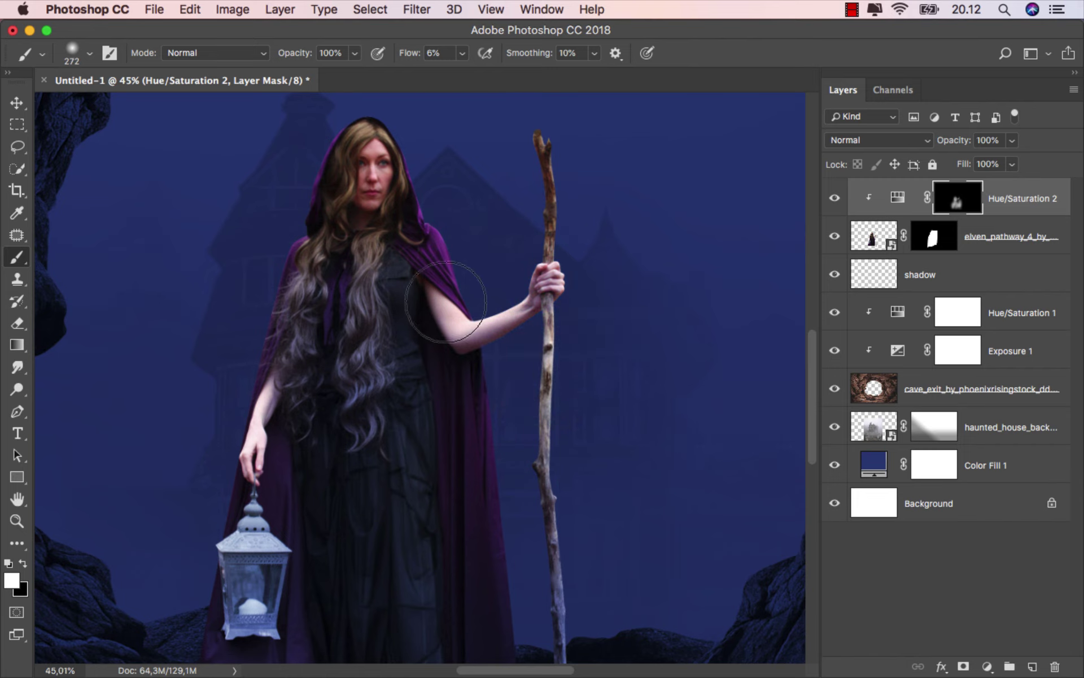
{"action": "mouse_move", "coordinate": [368, 268]}
{"action": "left_mouse_down"}
{"action": "mouse_move", "coordinate": [307, 264]}
{"action": "mouse_move", "coordinate": [351, 213]}
{"action": "mouse_move", "coordinate": [346, 186]}
{"action": "mouse_move", "coordinate": [380, 121]}
{"action": "mouse_move", "coordinate": [363, 139]}
{"action": "left_mouse_up"}
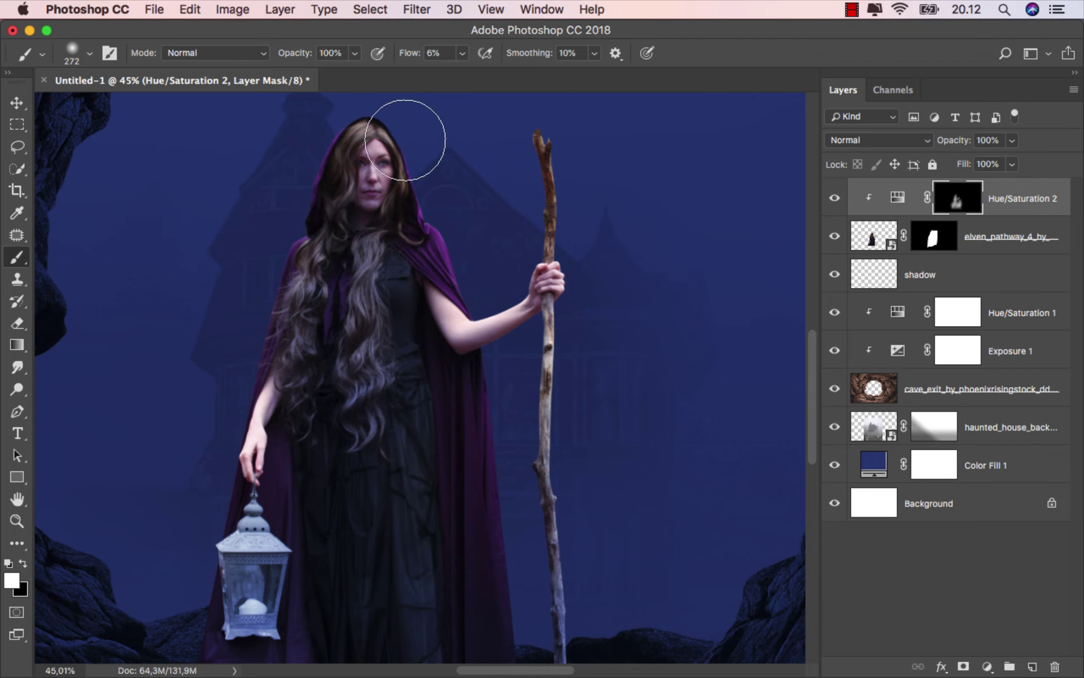
{"action": "scroll", "coordinate": [412, 277], "scroll_direction": "down", "scroll_amount": 3}
{"action": "scroll", "coordinate": [418, 237], "scroll_direction": "up", "scroll_amount": 2}
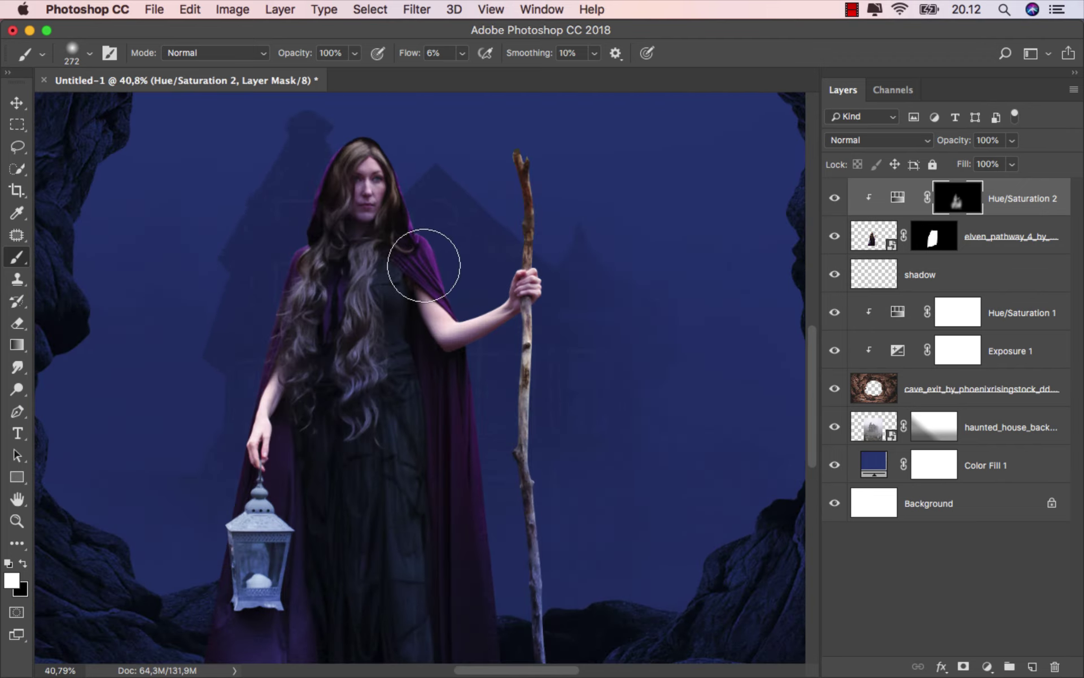
{"action": "scroll", "coordinate": [484, 387], "scroll_direction": "down", "scroll_amount": 3}
{"action": "scroll", "coordinate": [316, 312], "scroll_direction": "down", "scroll_amount": 1}
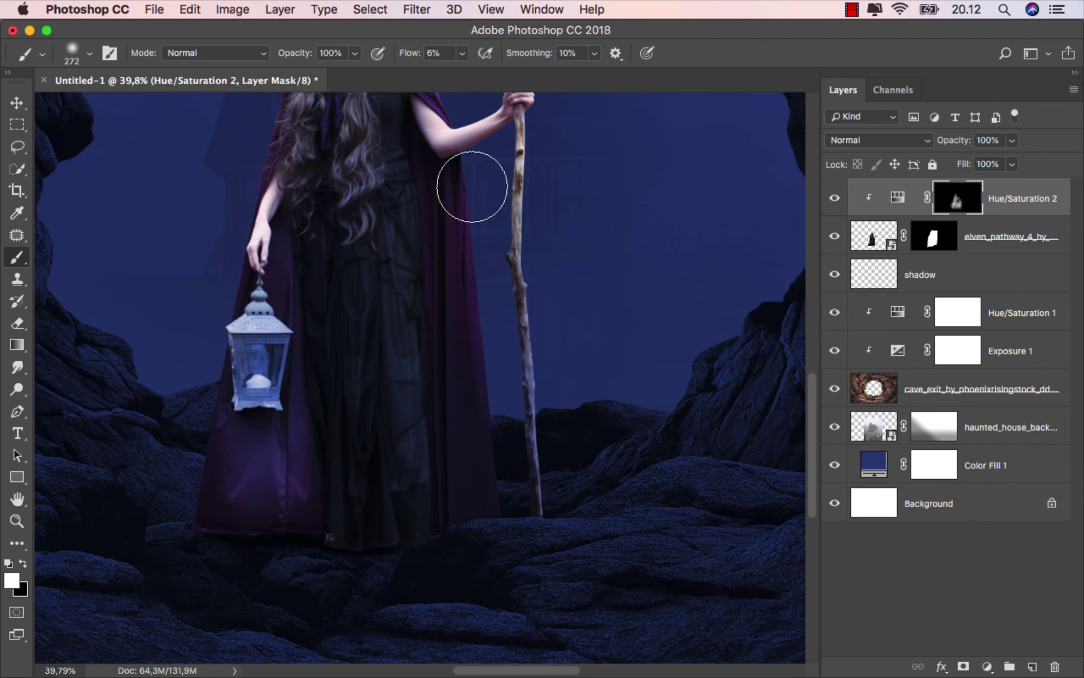
{"action": "left_click_drag", "start_coordinate": [525, 191], "coordinate": [534, 417]}
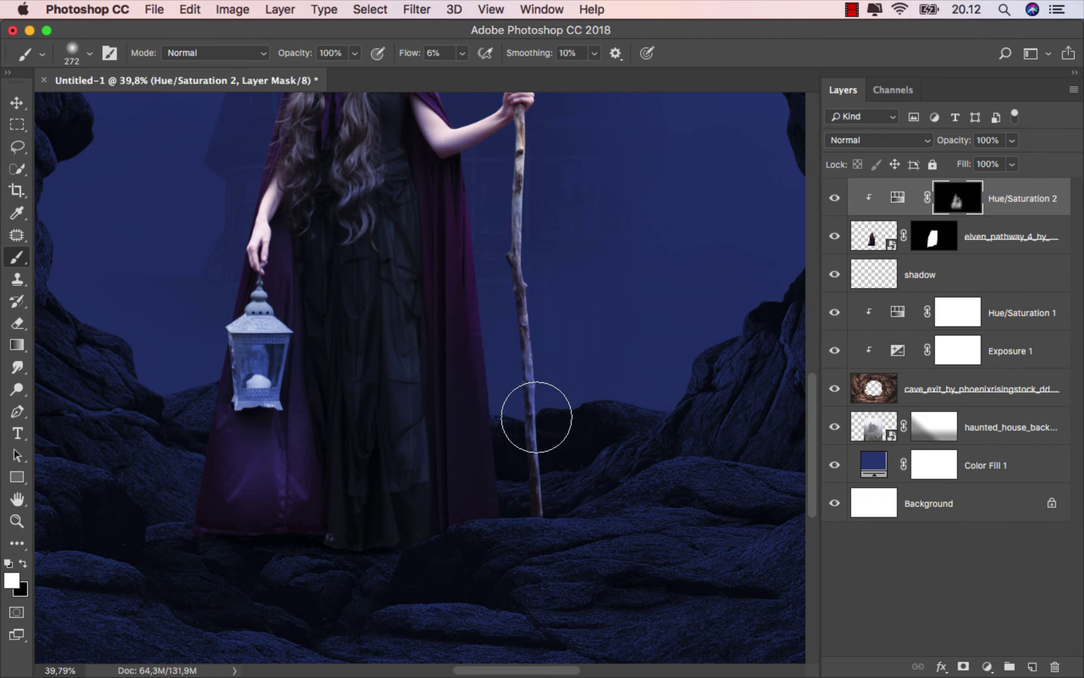
{"action": "key", "text": "ctrl+z"}
{"action": "left_click_drag", "start_coordinate": [520, 157], "coordinate": [519, 306]}
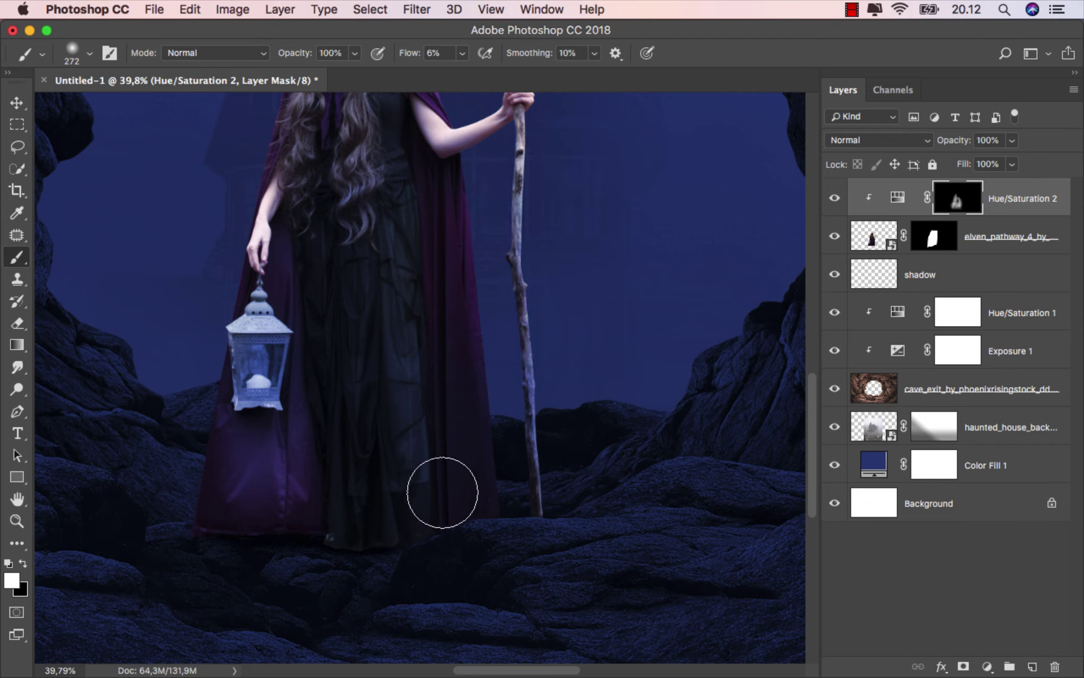
{"action": "left_click_drag", "start_coordinate": [443, 491], "coordinate": [463, 490]}
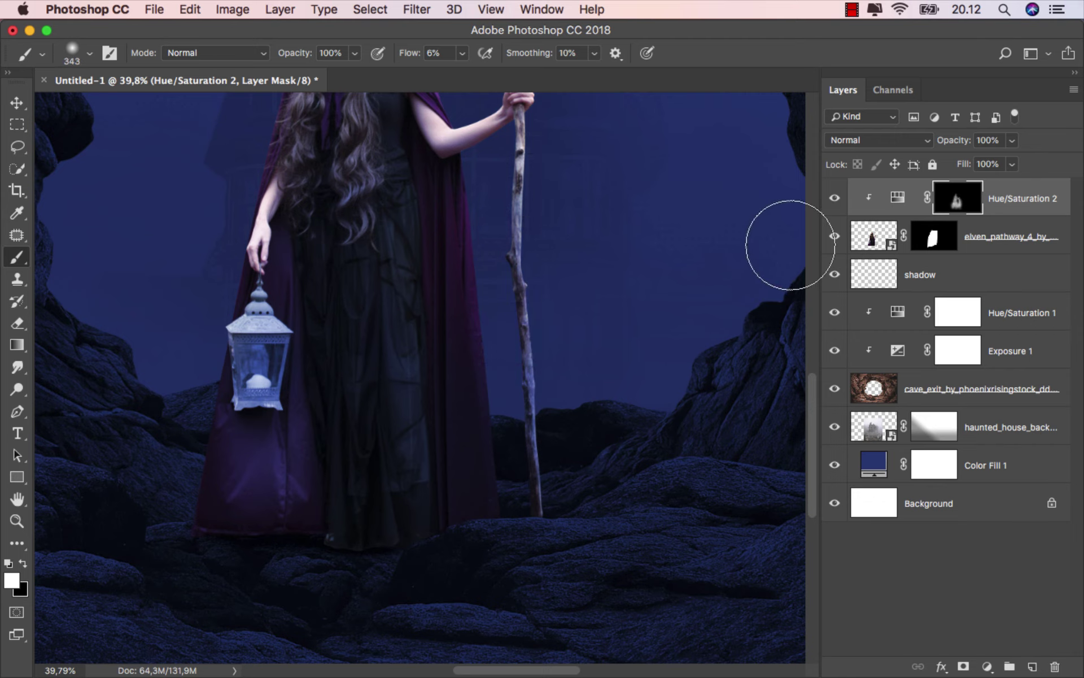
Compare with Hue/Saturation 2 toggled, fit the image, and target the adjustment layer
{"action": "left_click", "coordinate": [835, 197]}
{"action": "left_click", "coordinate": [835, 197]}
{"action": "scroll", "coordinate": [444, 377], "scroll_direction": "down", "scroll_amount": 1}
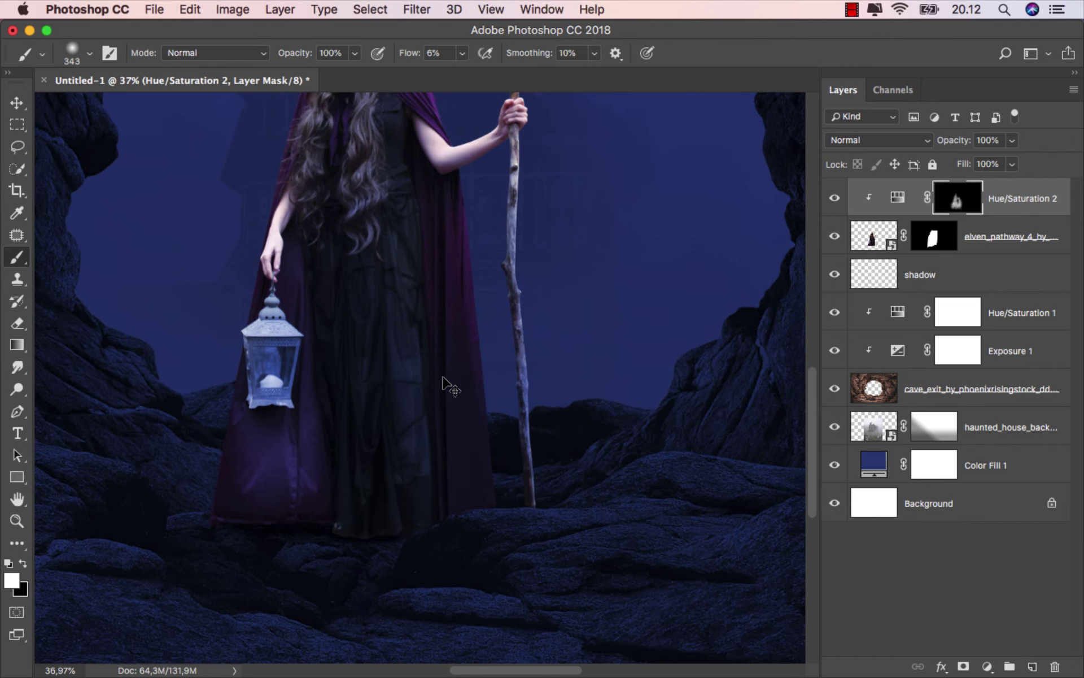
{"action": "key", "text": "ctrl+0"}
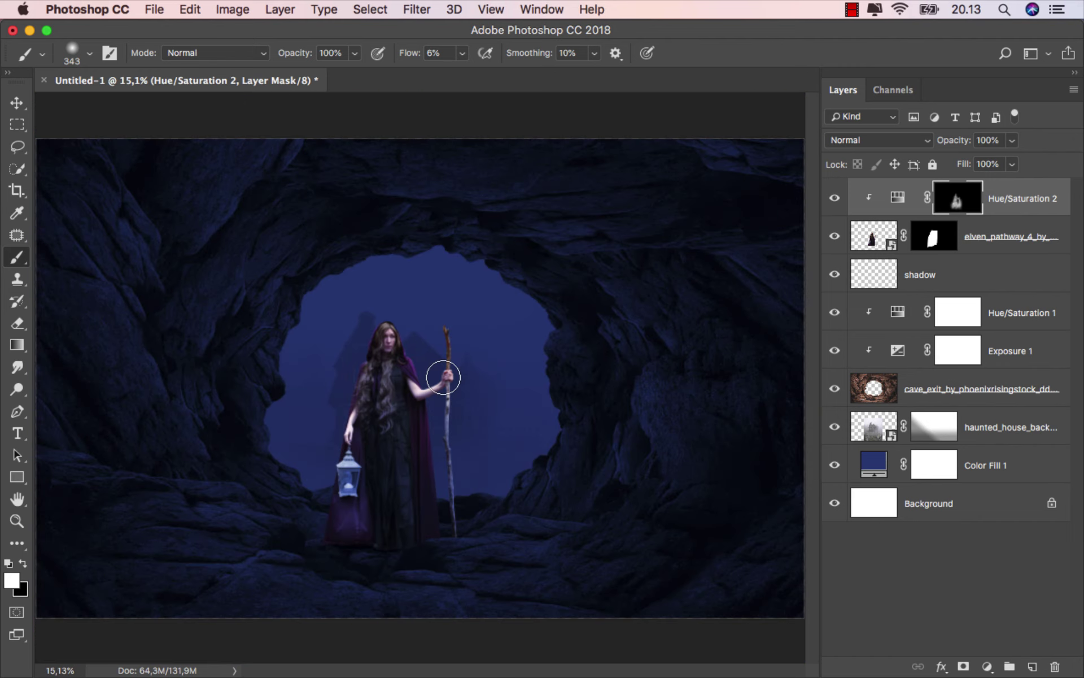
{"action": "key", "text": "ctrl+2"}
Create a new empty layer and set the foreground colour to blue #498eff
{"action": "key", "text": "d"}
{"action": "key", "text": "v"}
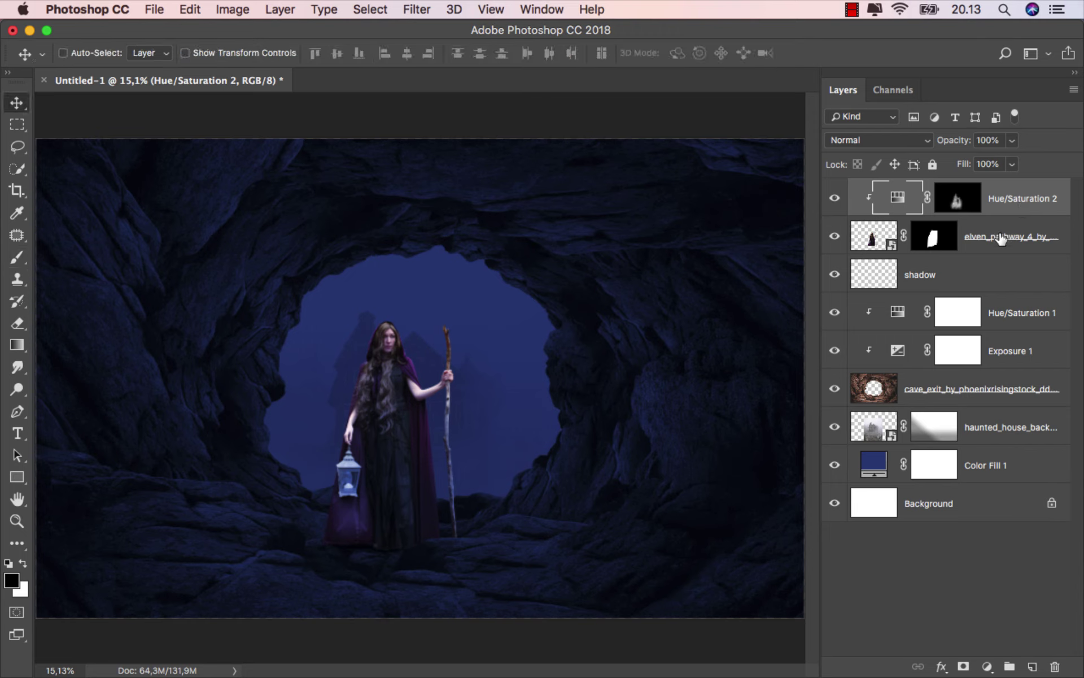
{"action": "left_click", "coordinate": [1030, 664]}
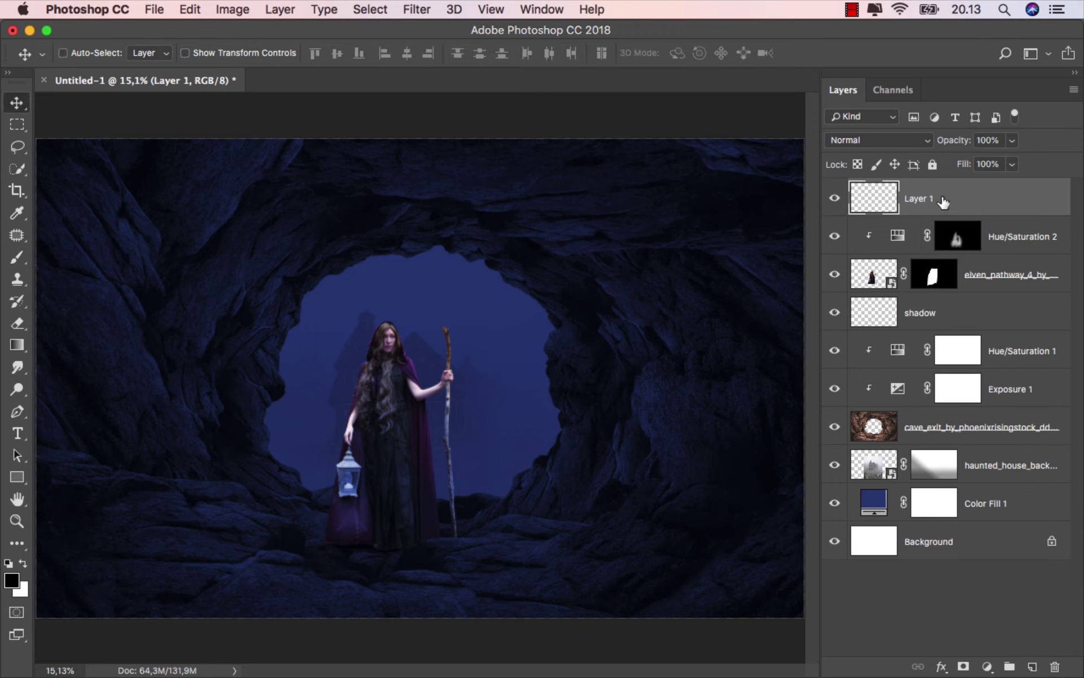
{"action": "left_click", "coordinate": [17, 258]}
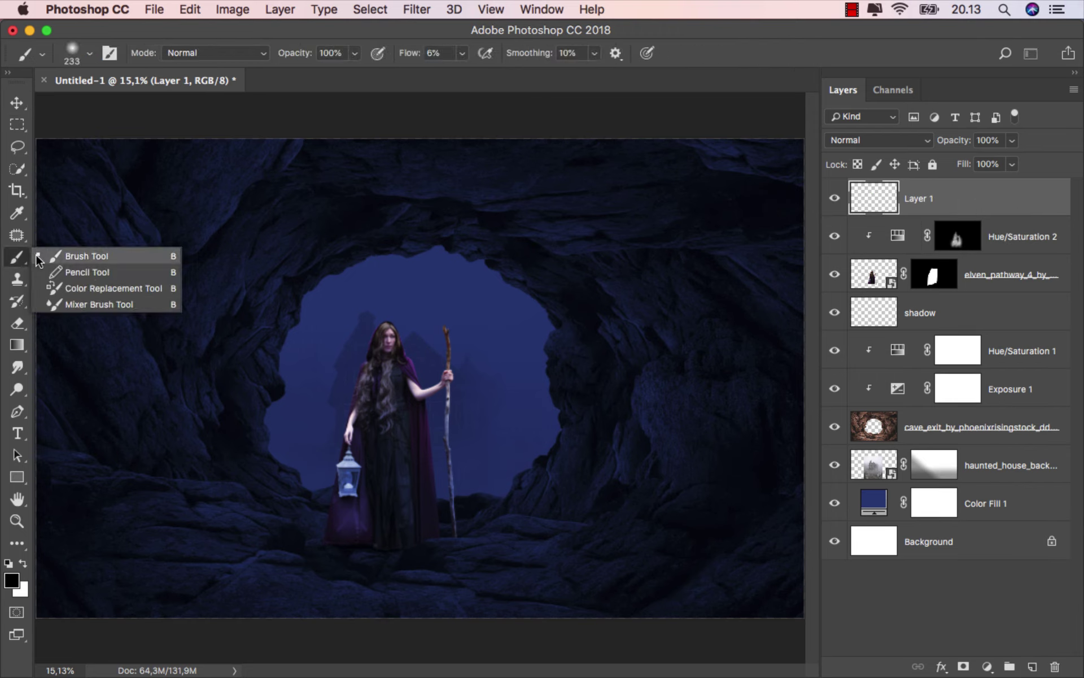
{"action": "left_click", "coordinate": [50, 252]}
{"action": "left_click", "coordinate": [11, 580]}
{"action": "left_click", "coordinate": [689, 406]}
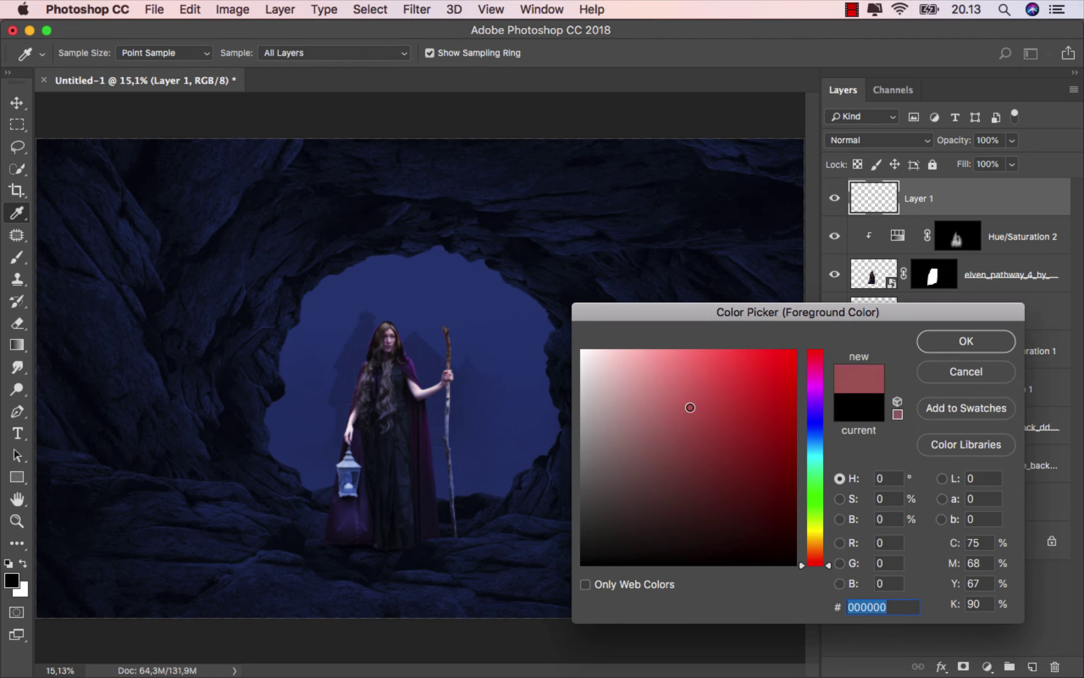
{"action": "left_click", "coordinate": [735, 351]}
{"action": "left_click_drag", "start_coordinate": [819, 493], "coordinate": [815, 433]}
{"action": "left_click_drag", "start_coordinate": [817, 433], "coordinate": [819, 435]}
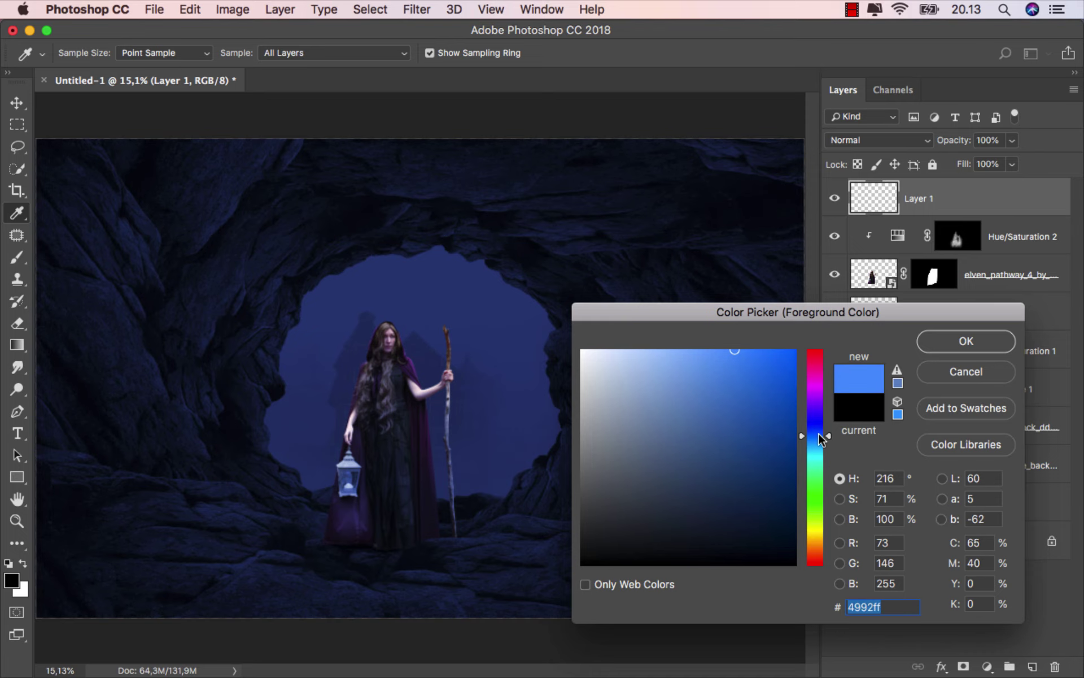
{"action": "left_click", "coordinate": [938, 341]}
Paint blue light into the lantern at 100% flow and set Layer 1 to Overlay
{"action": "key", "text": "b"}
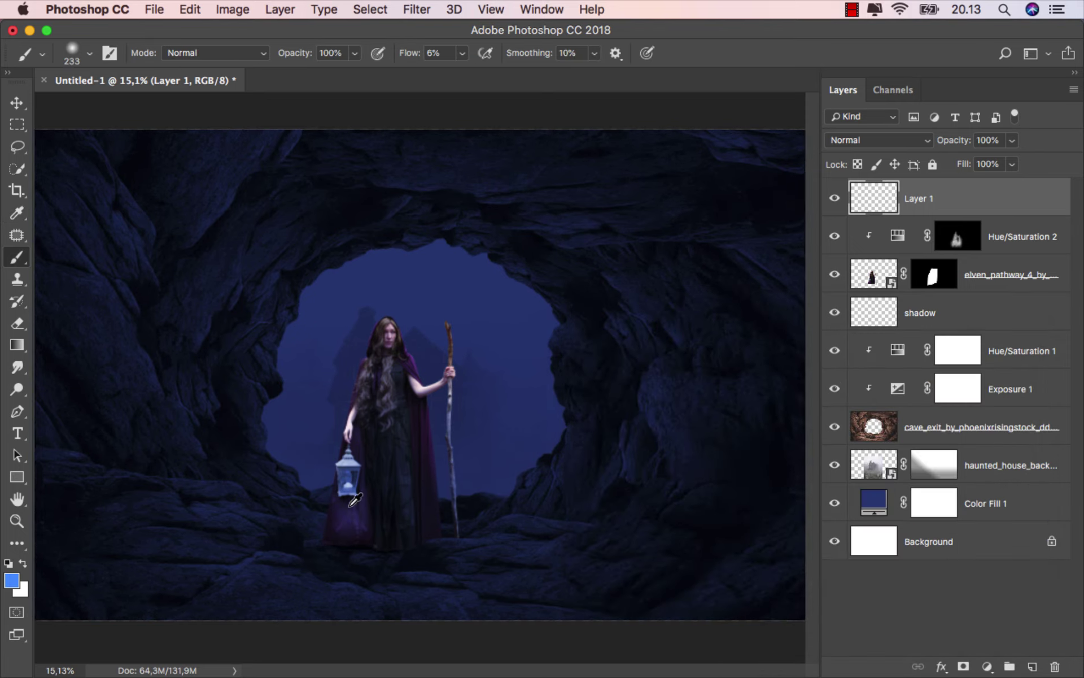
{"action": "scroll", "coordinate": [347, 491], "scroll_direction": "up", "scroll_amount": 3}
{"action": "scroll", "coordinate": [347, 491], "scroll_direction": "up", "scroll_amount": 2}
{"action": "left_click", "coordinate": [462, 53]}
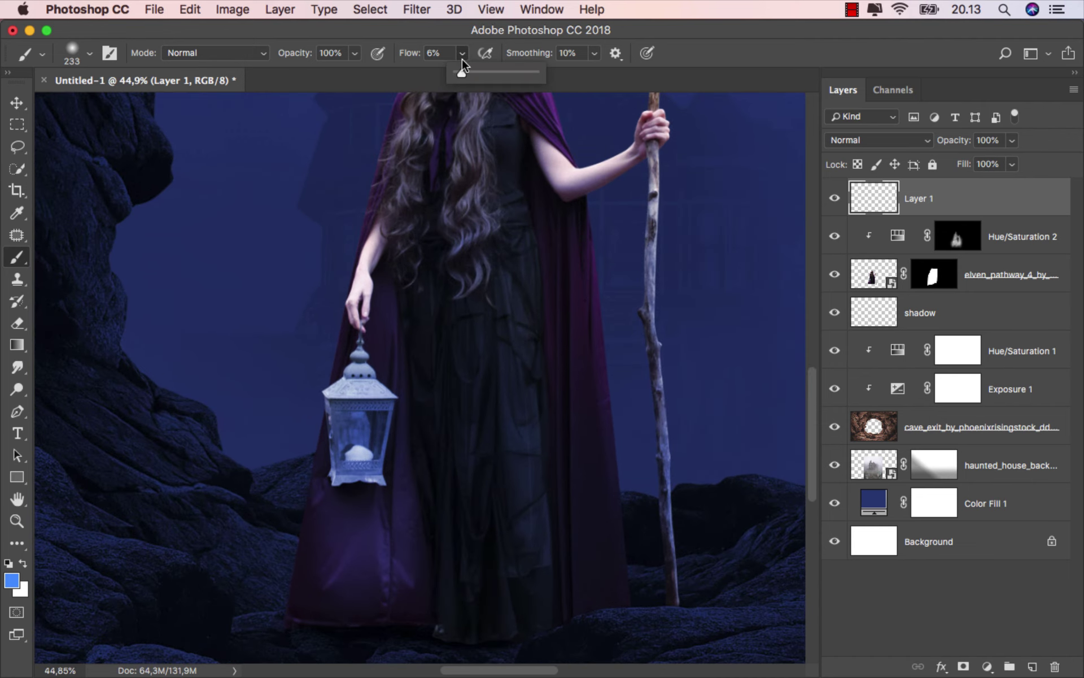
{"action": "left_click_drag", "start_coordinate": [458, 73], "coordinate": [535, 73]}
{"action": "left_click", "coordinate": [359, 438]}
{"action": "scroll", "coordinate": [358, 437], "scroll_direction": "up", "scroll_amount": 1}
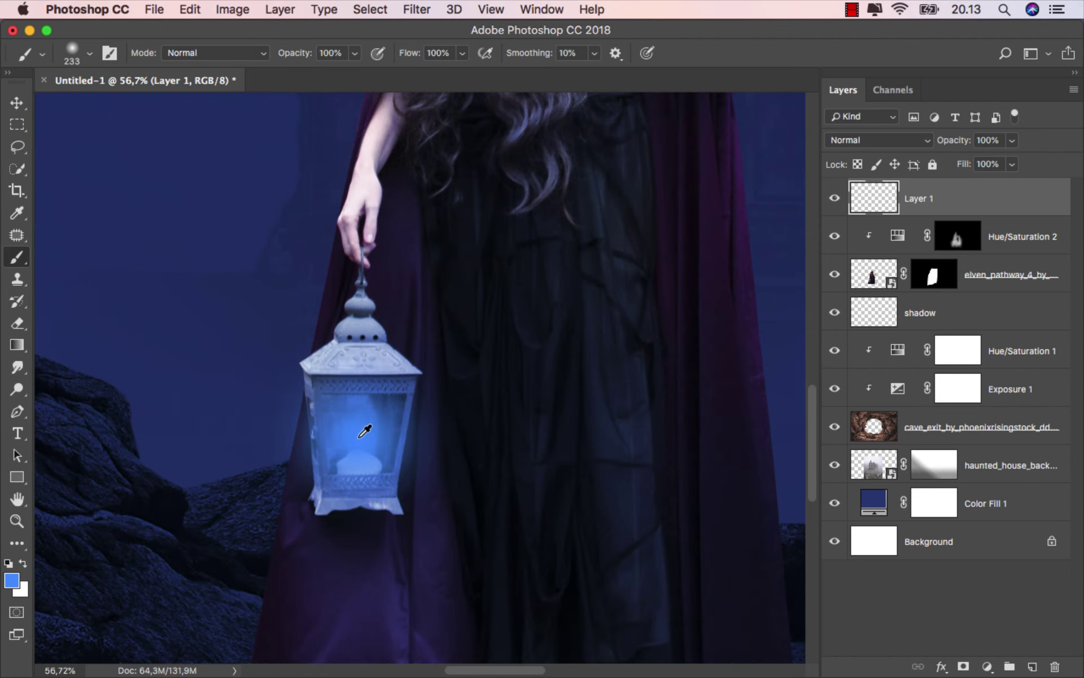
{"action": "scroll", "coordinate": [358, 438], "scroll_direction": "up", "scroll_amount": 1}
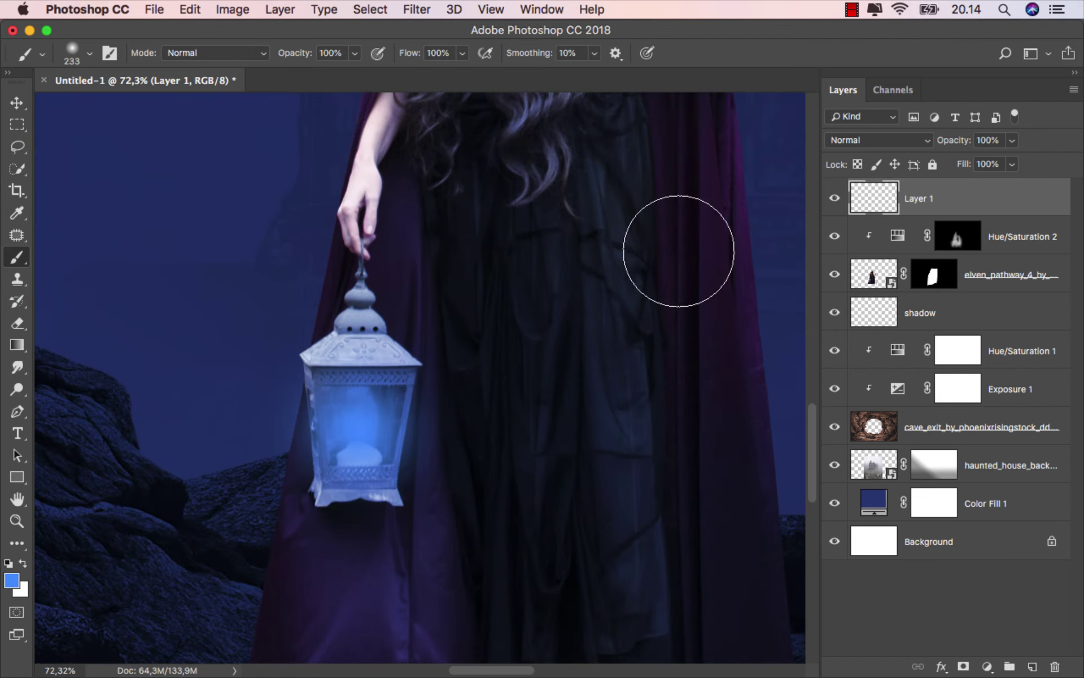
{"action": "left_click", "coordinate": [848, 140]}
{"action": "left_click", "coordinate": [854, 322]}
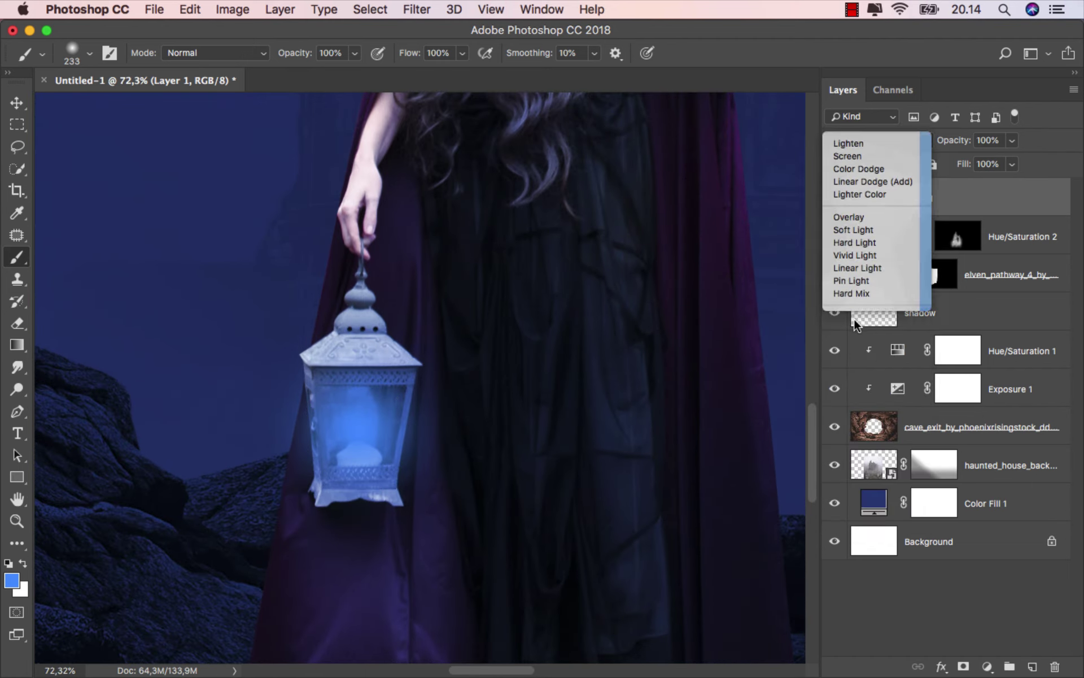
{"action": "left_click", "coordinate": [835, 199]}
{"action": "left_click", "coordinate": [835, 198]}
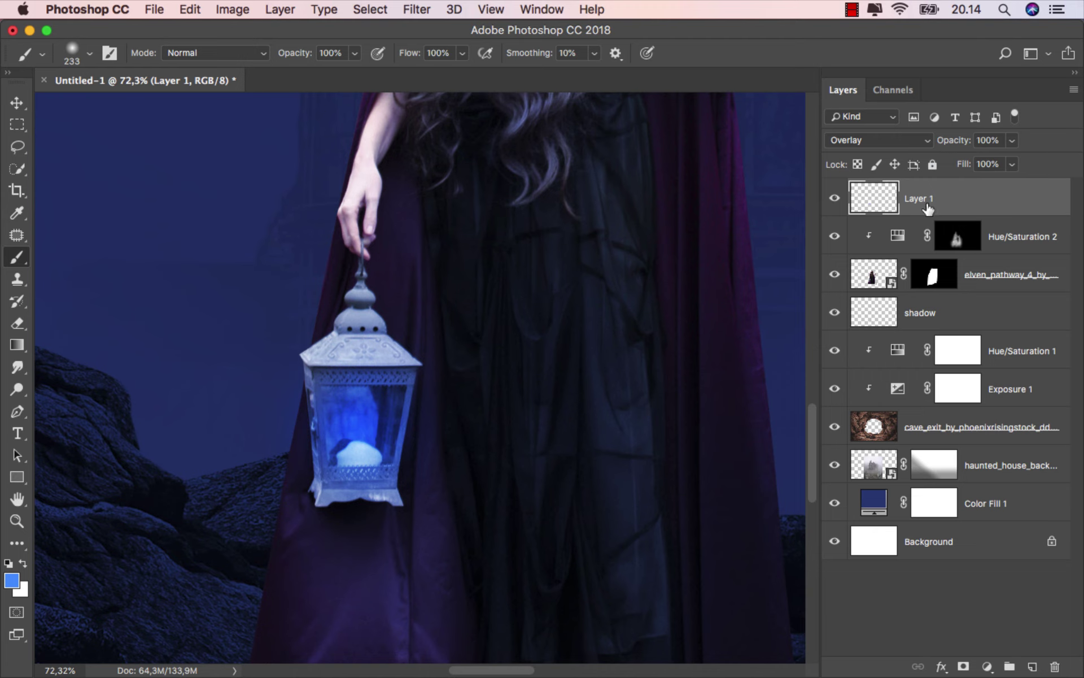
Enlarge the glow to about 133% and duplicate it as Layer 1 copy
{"action": "key", "text": "super+t"}
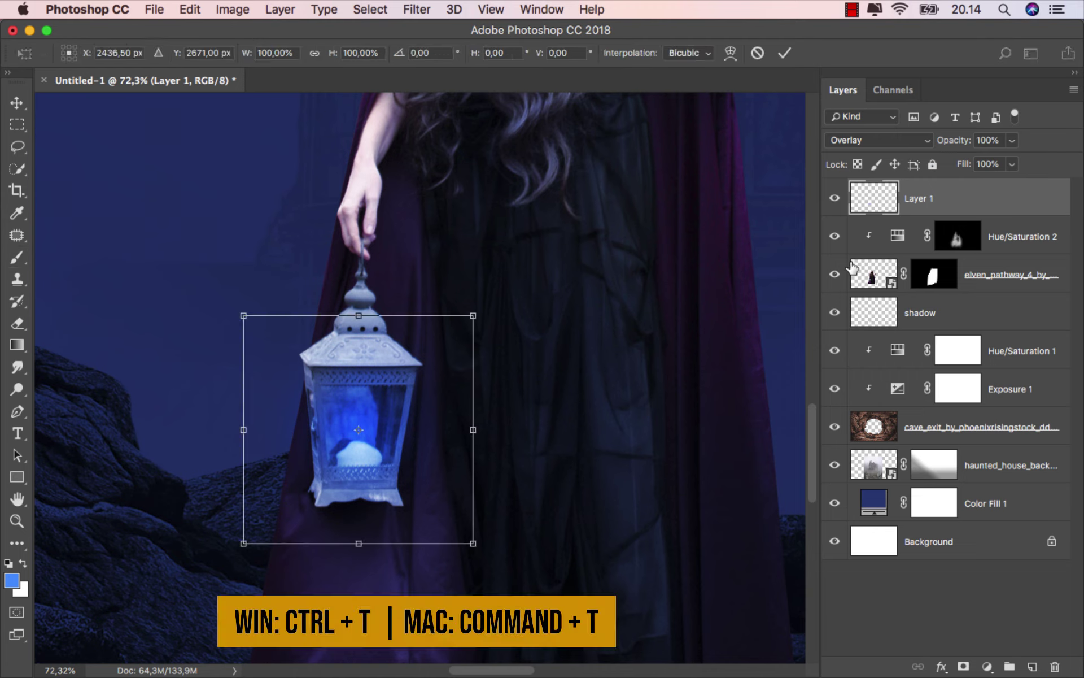
{"action": "left_click_drag", "start_coordinate": [478, 313], "coordinate": [503, 266]}
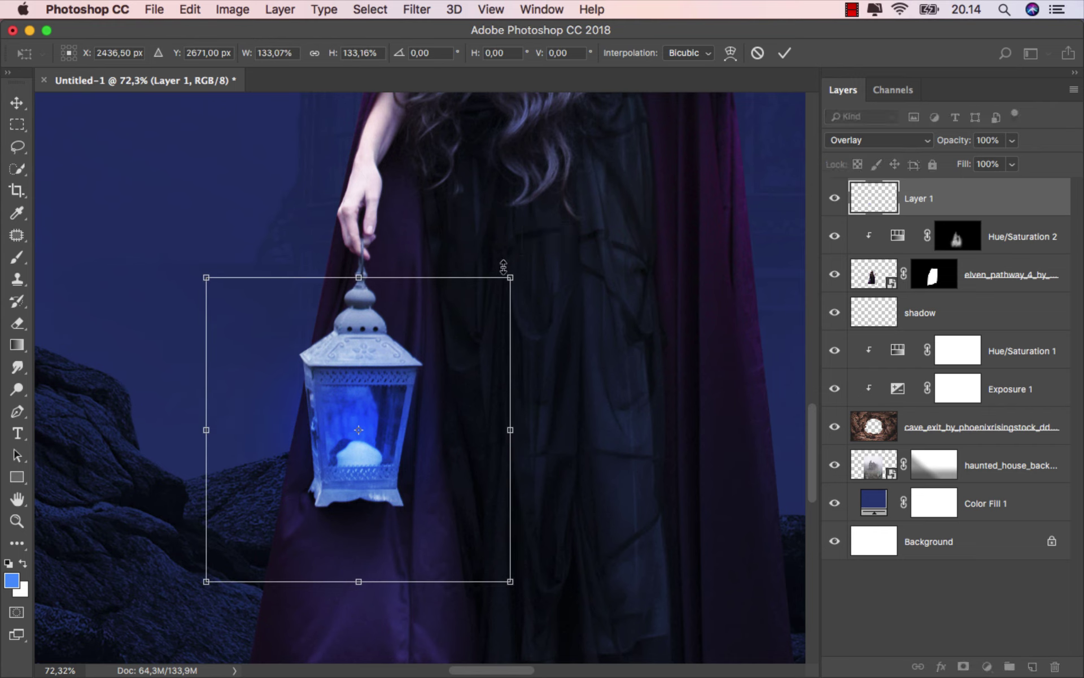
{"action": "left_click", "coordinate": [784, 52]}
{"action": "key", "text": "b"}
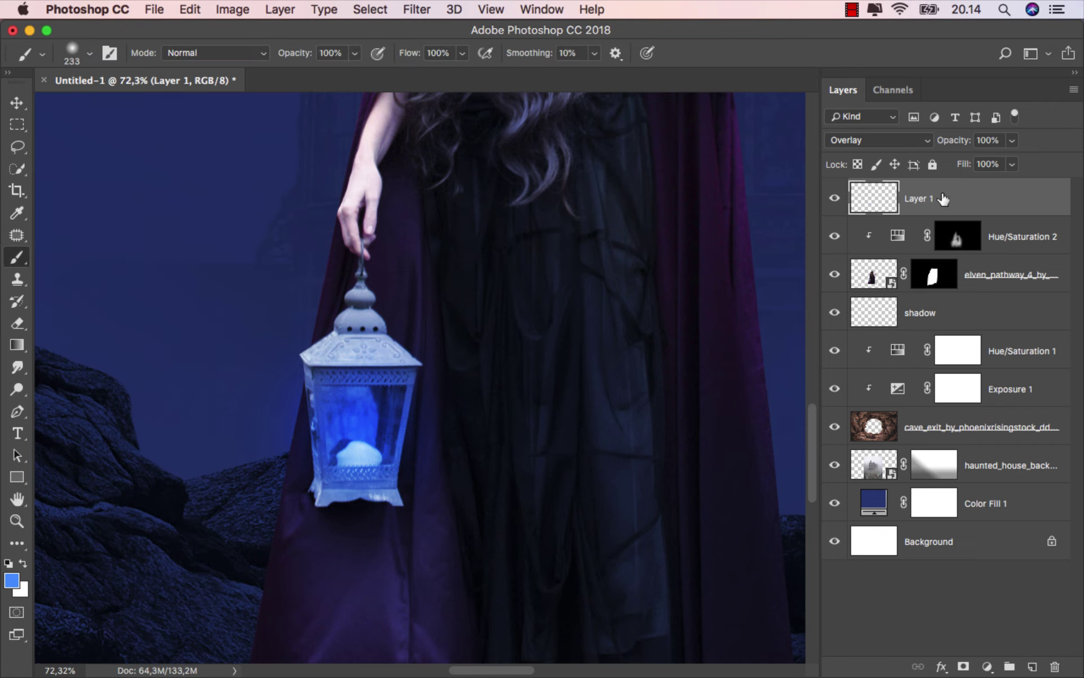
{"action": "key", "text": "v"}
{"action": "key", "text": "ctrl+j"}
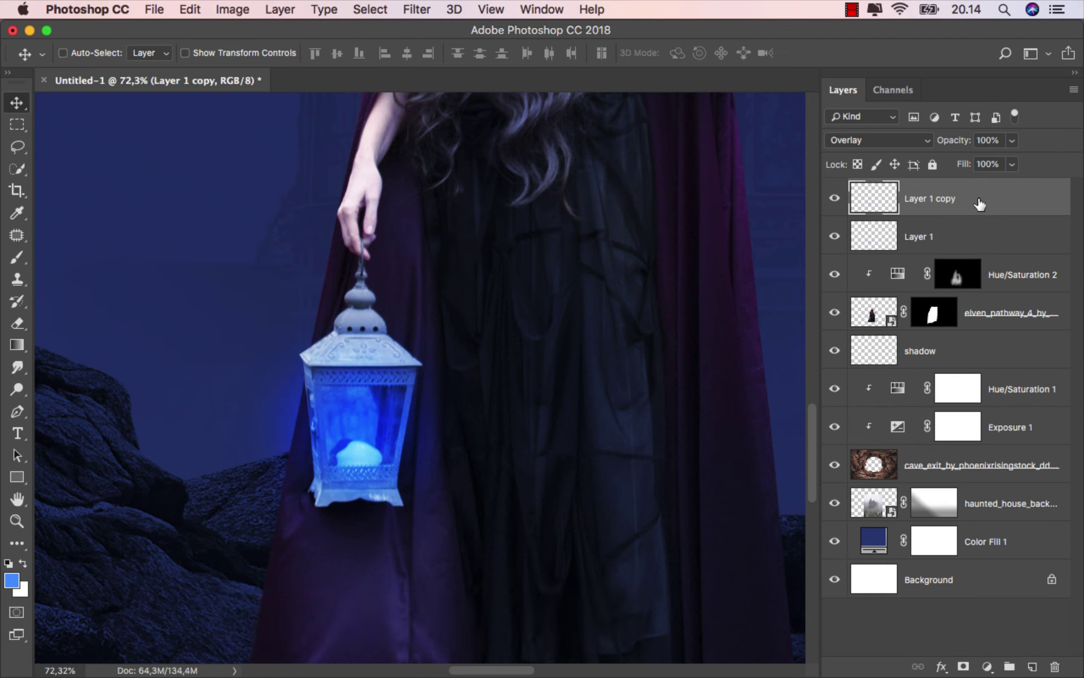
Shift the Layer 1 copy glow's hue to -36 and fit the image on screen
{"action": "key", "text": "ctrl+u"}
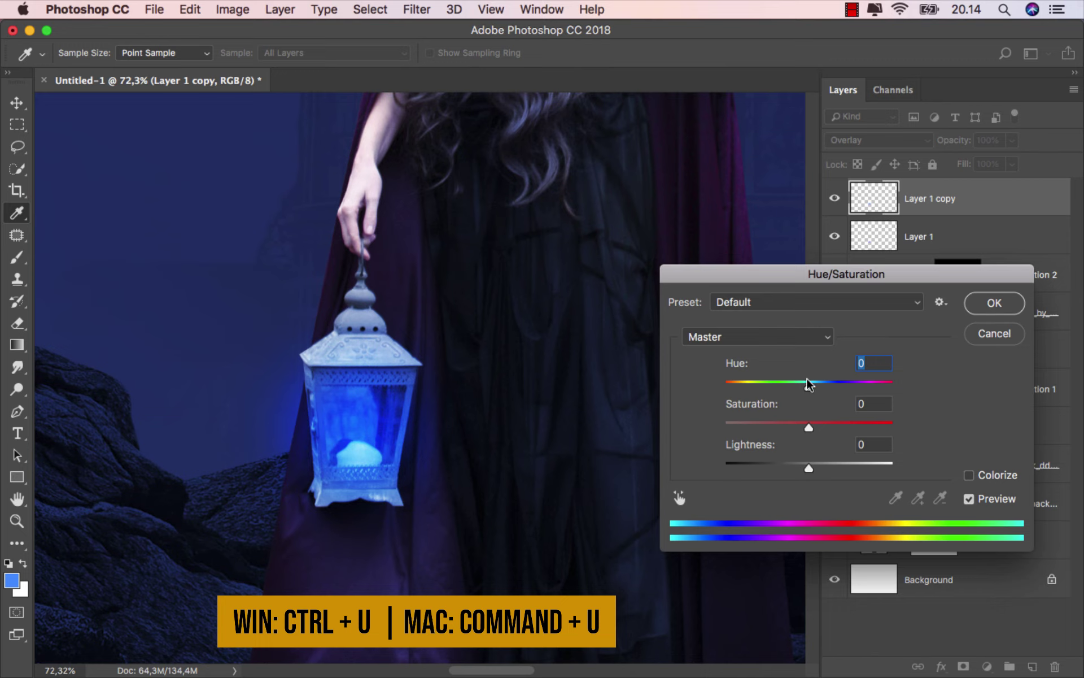
{"action": "left_click_drag", "start_coordinate": [799, 382], "coordinate": [775, 387]}
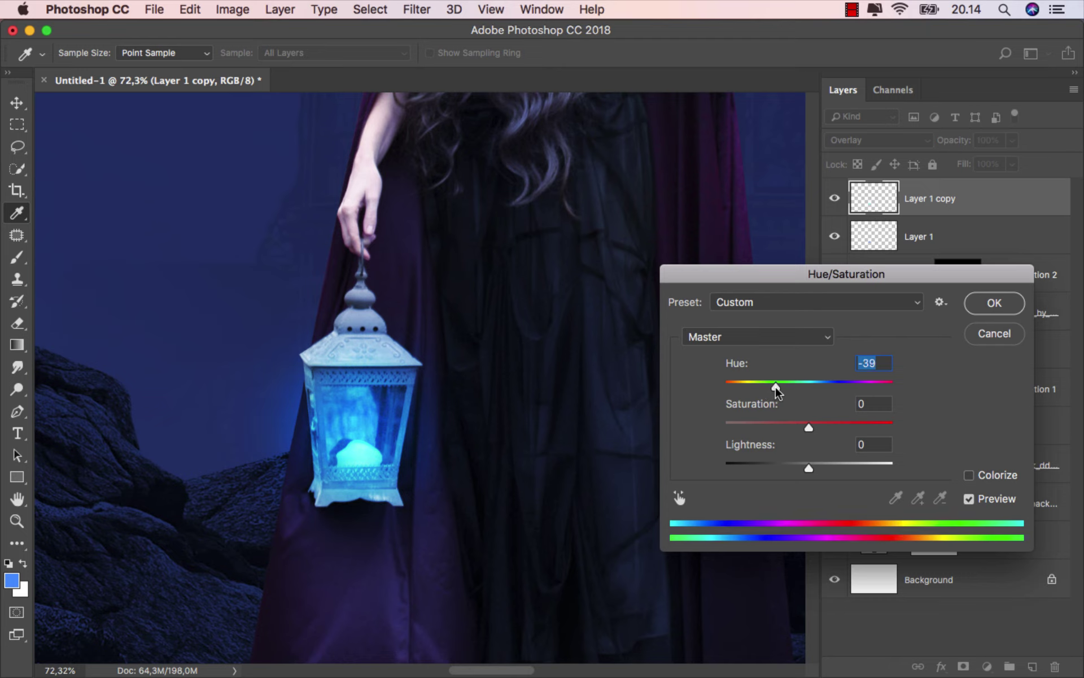
{"action": "left_click_drag", "start_coordinate": [776, 389], "coordinate": [778, 389]}
{"action": "left_click", "coordinate": [995, 303]}
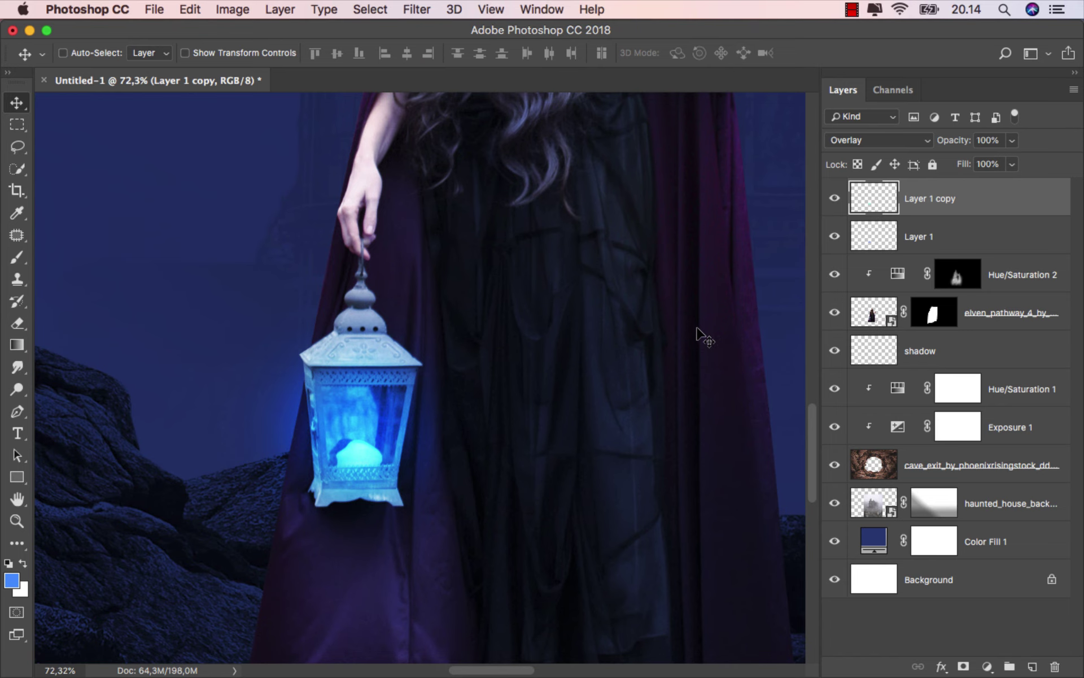
{"action": "key", "text": "super+0"}
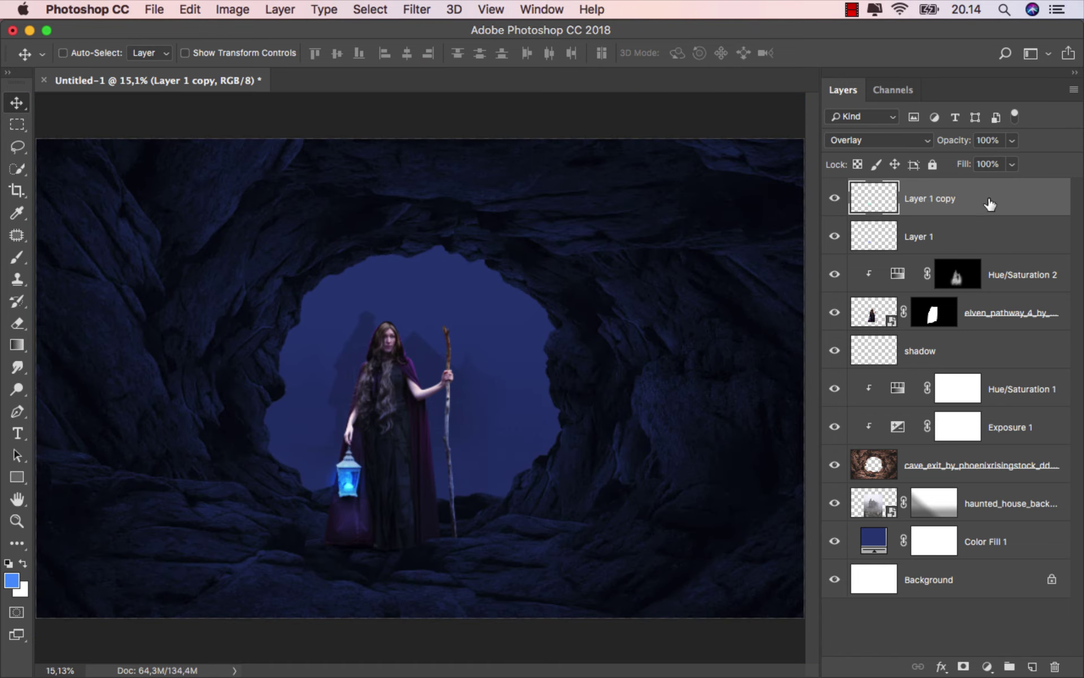
{"action": "left_click", "coordinate": [835, 464]}
{"action": "left_click", "coordinate": [1009, 431]}
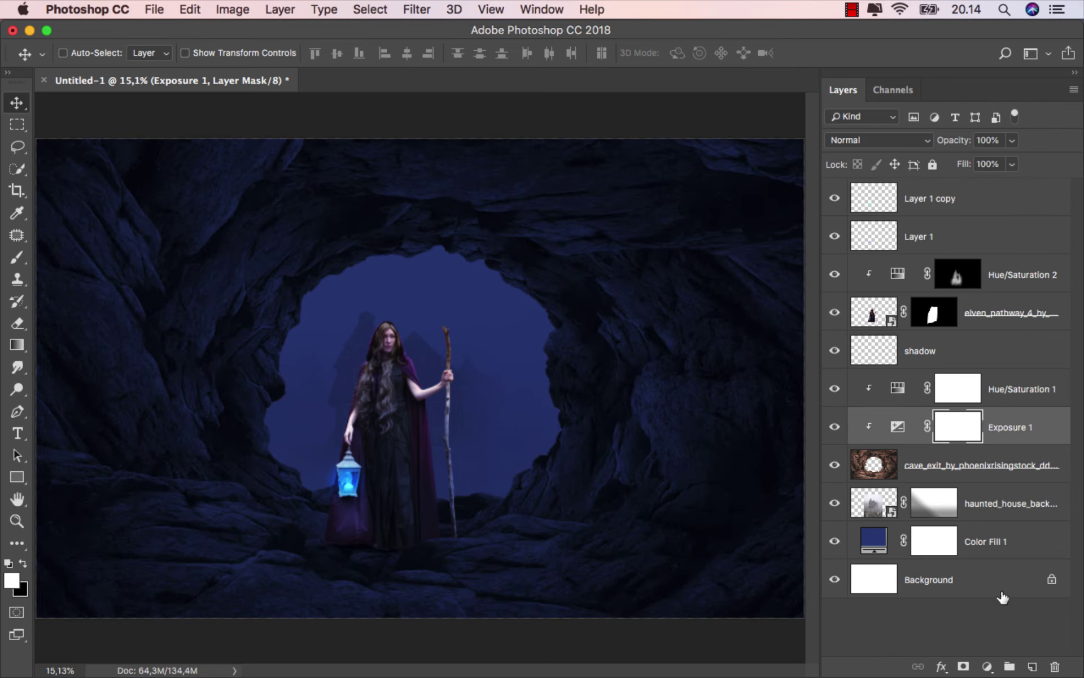
Add a Levels 1 layer with the white input at 79, then invert its mask
{"action": "left_click", "coordinate": [987, 666]}
{"action": "left_click", "coordinate": [985, 415]}
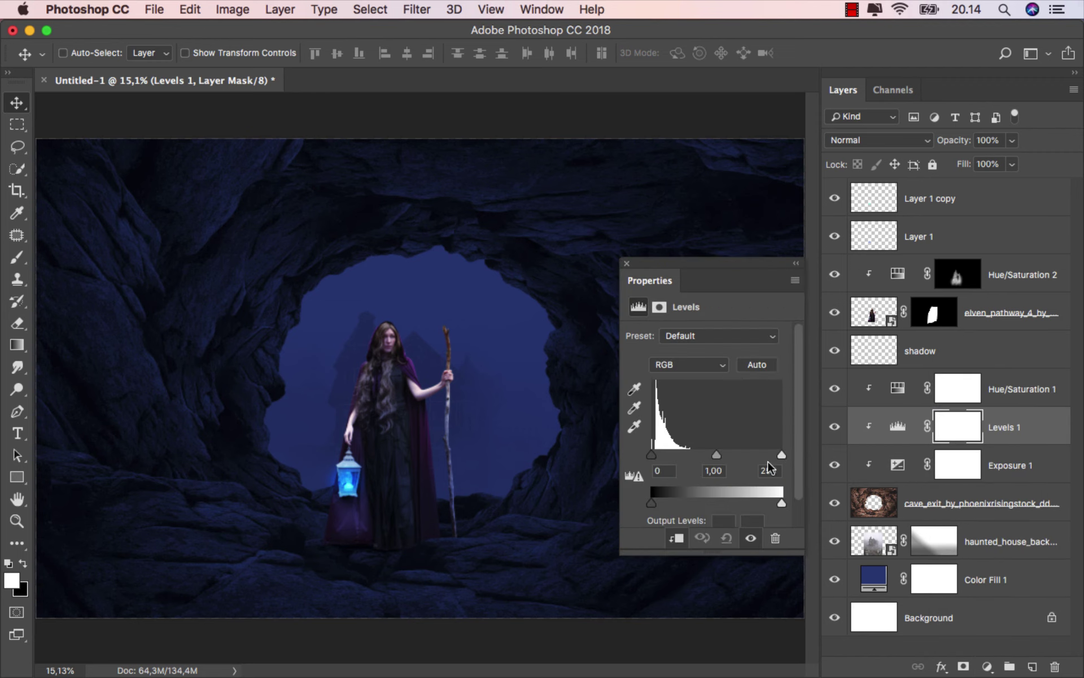
{"action": "left_click_drag", "start_coordinate": [782, 454], "coordinate": [691, 454]}
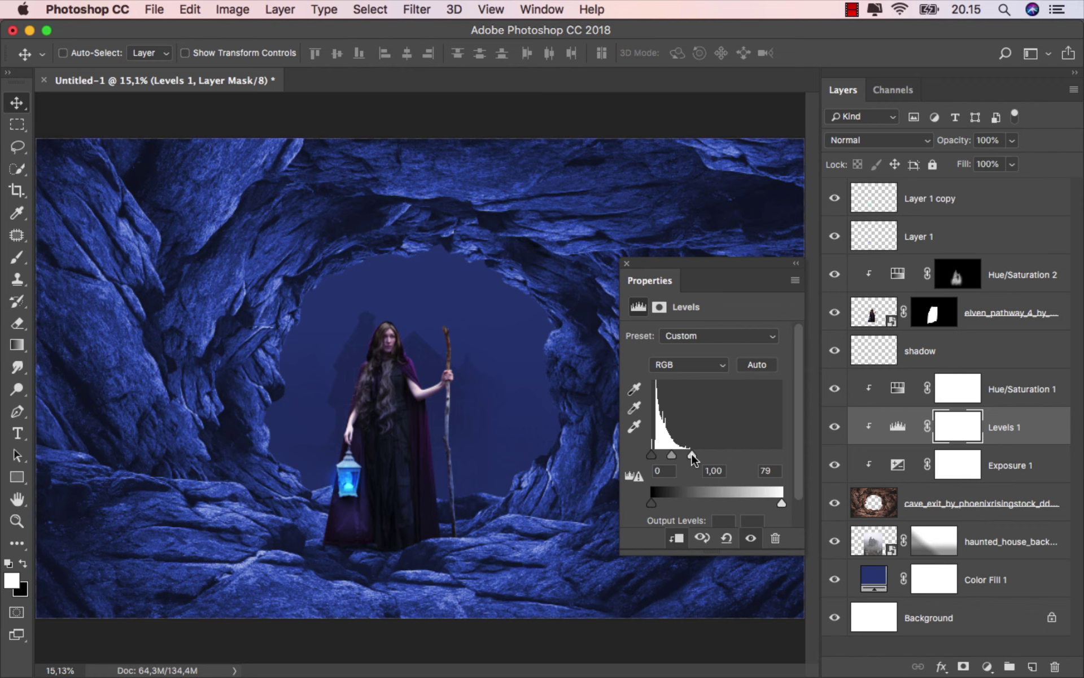
{"action": "left_click", "coordinate": [627, 263]}
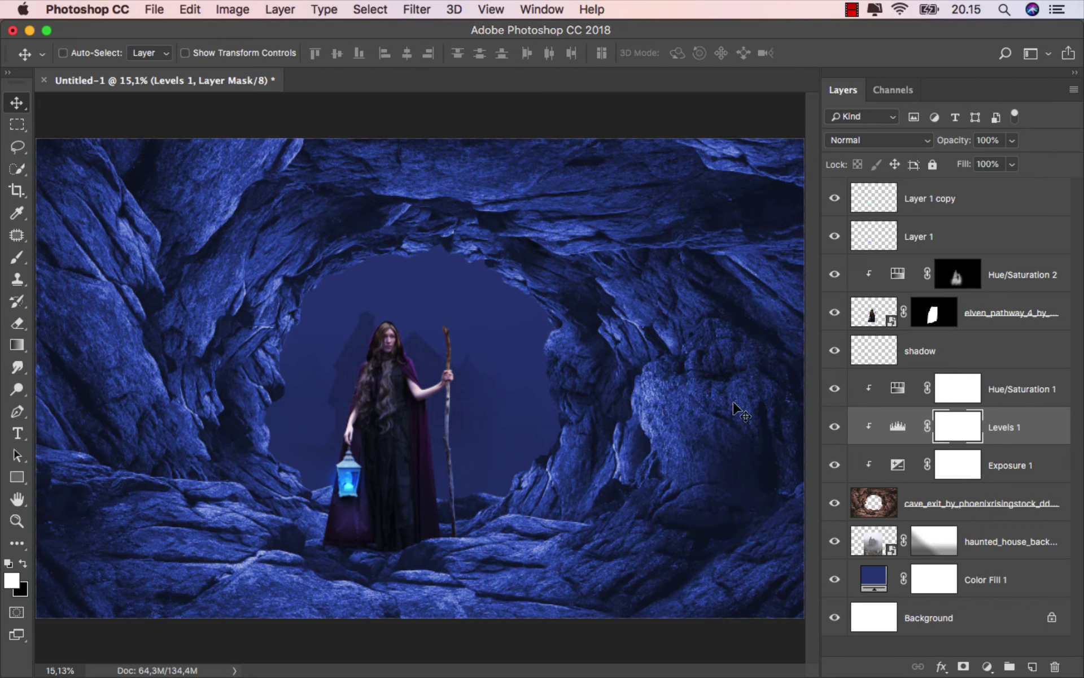
{"action": "key", "text": "super+i"}
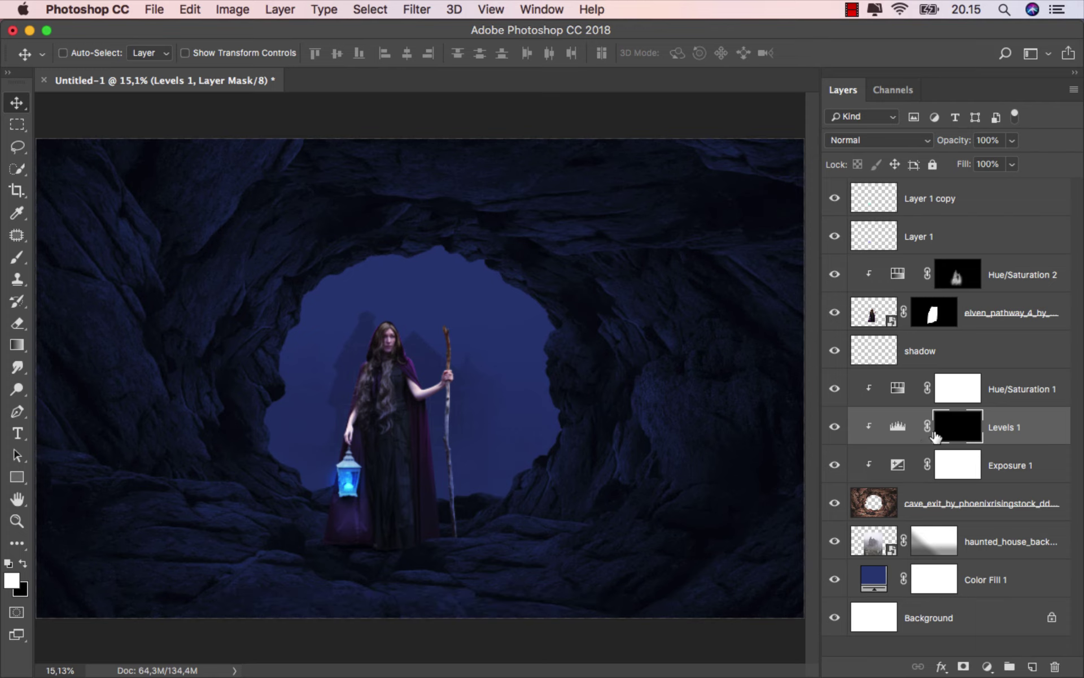
Set up a soft Brush at 8% flow, about 509 px, on the Levels 1 mask
{"action": "scroll", "coordinate": [572, 493], "scroll_direction": "up", "scroll_amount": 1}
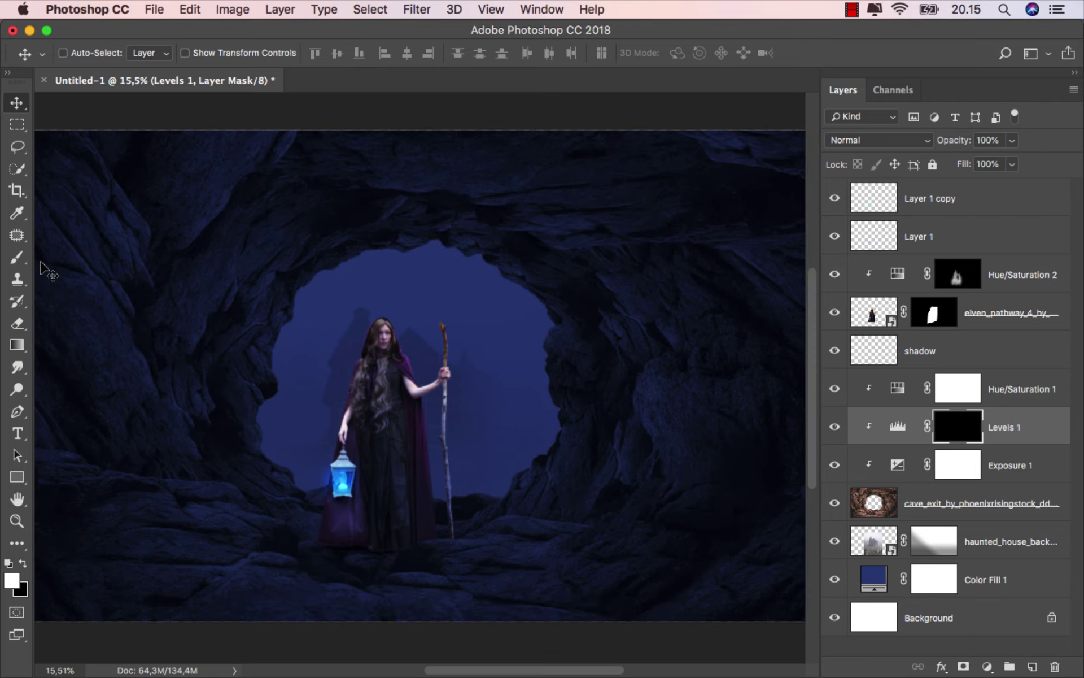
{"action": "right_click", "coordinate": [17, 257]}
{"action": "left_click", "coordinate": [85, 255]}
{"action": "scroll", "coordinate": [508, 441], "scroll_direction": "up", "scroll_amount": 3}
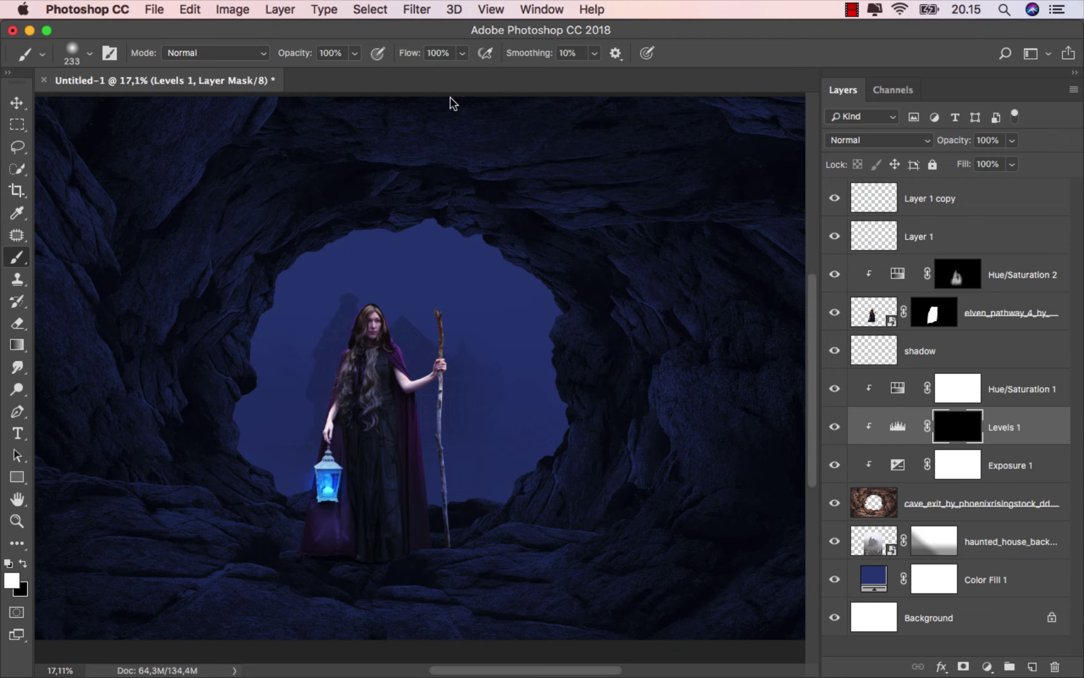
{"action": "left_click", "coordinate": [462, 52]}
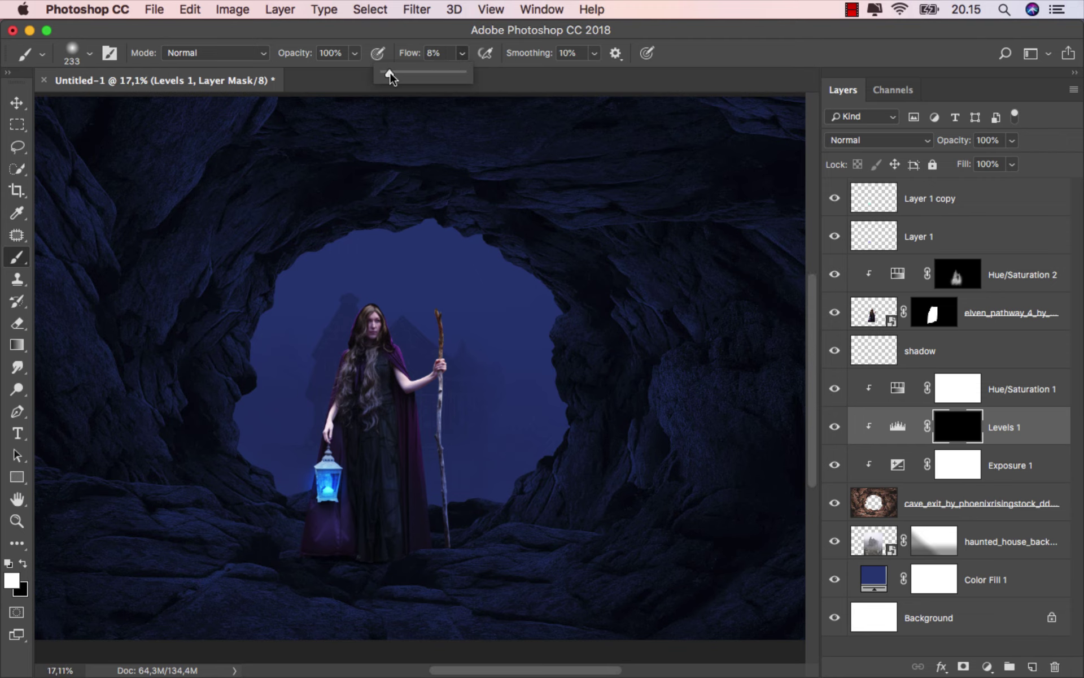
{"action": "left_click_drag", "start_coordinate": [530, 372], "coordinate": [556, 372]}
Paint soft highlights over the floor, right cave wall and left rock wall
{"action": "scroll", "coordinate": [469, 563], "scroll_direction": "up", "scroll_amount": 1}
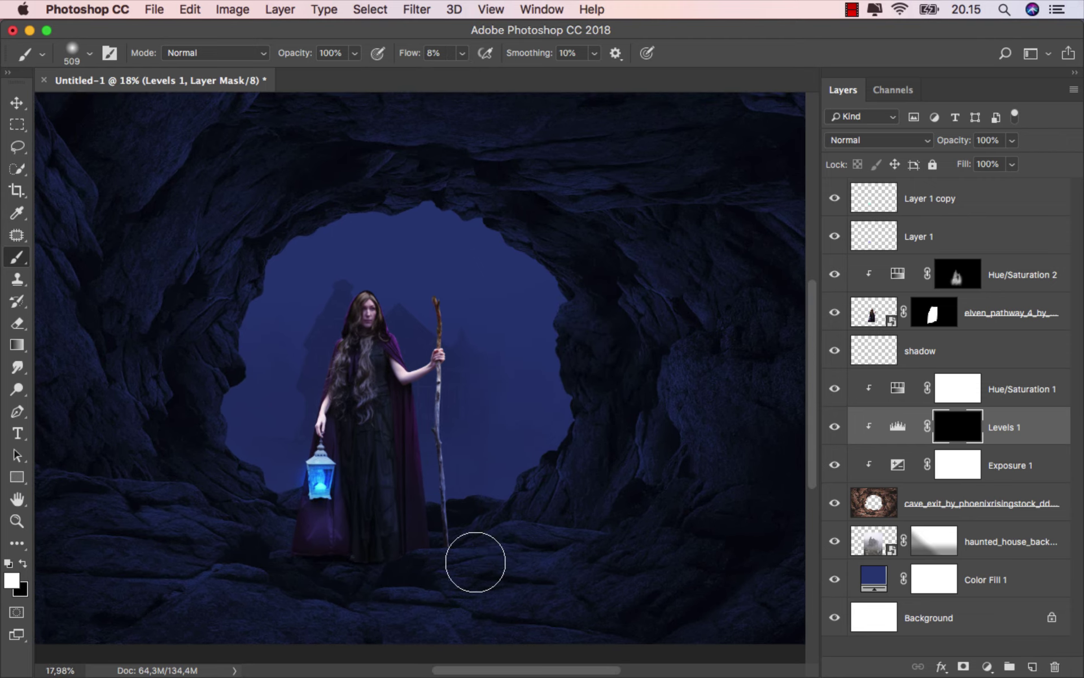
{"action": "mouse_move", "coordinate": [469, 563]}
{"action": "left_mouse_down"}
{"action": "mouse_move", "coordinate": [658, 325]}
{"action": "mouse_move", "coordinate": [629, 249]}
{"action": "mouse_move", "coordinate": [661, 428]}
{"action": "mouse_move", "coordinate": [649, 503]}
{"action": "mouse_move", "coordinate": [699, 397]}
{"action": "mouse_move", "coordinate": [546, 518]}
{"action": "mouse_move", "coordinate": [542, 551]}
{"action": "mouse_move", "coordinate": [344, 586]}
{"action": "mouse_move", "coordinate": [271, 569]}
{"action": "mouse_move", "coordinate": [371, 569]}
{"action": "mouse_move", "coordinate": [264, 554]}
{"action": "mouse_move", "coordinate": [221, 503]}
{"action": "mouse_move", "coordinate": [215, 515]}
{"action": "mouse_move", "coordinate": [199, 372]}
{"action": "mouse_move", "coordinate": [245, 269]}
{"action": "mouse_move", "coordinate": [218, 395]}
{"action": "mouse_move", "coordinate": [286, 244]}
{"action": "mouse_move", "coordinate": [278, 254]}
{"action": "left_mouse_up"}
{"action": "scroll", "coordinate": [232, 534], "scroll_direction": "down", "scroll_amount": 3}
{"action": "scroll", "coordinate": [225, 497], "scroll_direction": "up", "scroll_amount": 2}
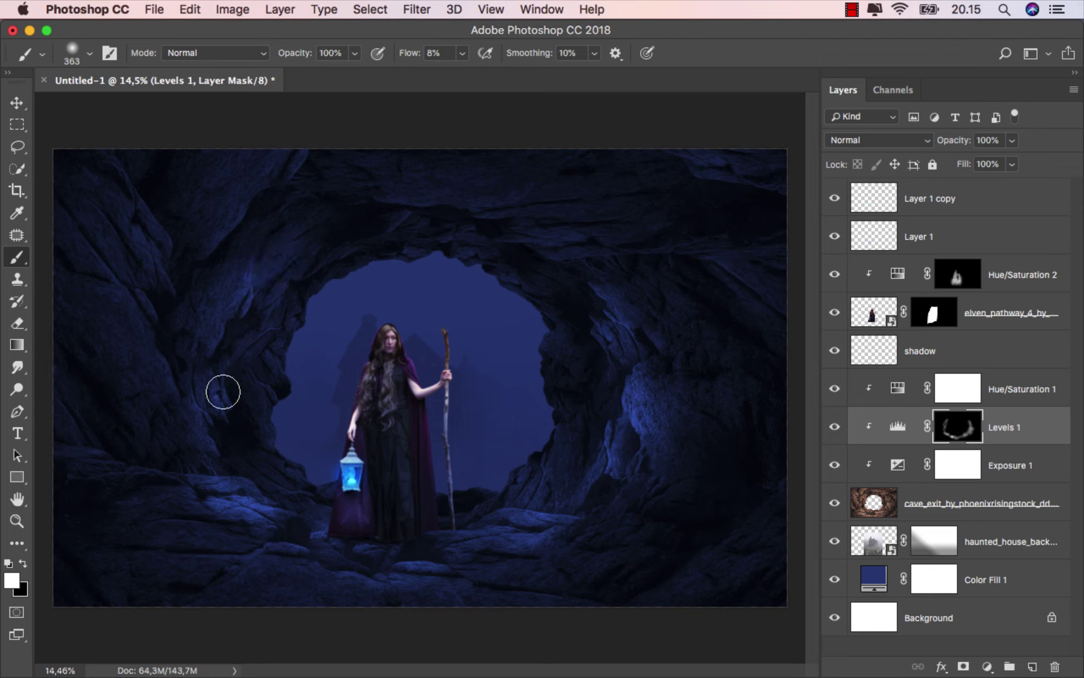
{"action": "mouse_move", "coordinate": [203, 428]}
{"action": "left_mouse_down"}
{"action": "mouse_move", "coordinate": [225, 479]}
{"action": "mouse_move", "coordinate": [177, 360]}
{"action": "mouse_move", "coordinate": [174, 380]}
{"action": "mouse_move", "coordinate": [147, 322]}
{"action": "mouse_move", "coordinate": [181, 447]}
{"action": "mouse_move", "coordinate": [152, 477]}
{"action": "mouse_move", "coordinate": [181, 494]}
{"action": "mouse_move", "coordinate": [297, 530]}
{"action": "mouse_move", "coordinate": [455, 537]}
{"action": "mouse_move", "coordinate": [595, 499]}
{"action": "mouse_move", "coordinate": [581, 531]}
{"action": "mouse_move", "coordinate": [557, 523]}
{"action": "mouse_move", "coordinate": [627, 521]}
{"action": "mouse_move", "coordinate": [660, 497]}
{"action": "mouse_move", "coordinate": [734, 537]}
{"action": "mouse_move", "coordinate": [612, 588]}
{"action": "mouse_move", "coordinate": [482, 567]}
{"action": "mouse_move", "coordinate": [390, 584]}
{"action": "mouse_move", "coordinate": [365, 554]}
{"action": "mouse_move", "coordinate": [266, 531]}
{"action": "mouse_move", "coordinate": [281, 504]}
{"action": "mouse_move", "coordinate": [259, 469]}
{"action": "mouse_move", "coordinate": [278, 469]}
{"action": "mouse_move", "coordinate": [331, 530]}
{"action": "mouse_move", "coordinate": [331, 519]}
{"action": "mouse_move", "coordinate": [278, 493]}
{"action": "mouse_move", "coordinate": [317, 518]}
{"action": "mouse_move", "coordinate": [516, 526]}
{"action": "mouse_move", "coordinate": [432, 547]}
{"action": "left_mouse_up"}
Resize the brush to 258 then 224 px and paint highlights over the cave roof rocks
{"action": "scroll", "coordinate": [436, 547], "scroll_direction": "up", "scroll_amount": 1}
{"action": "scroll", "coordinate": [436, 547], "scroll_direction": "up", "scroll_amount": 2}
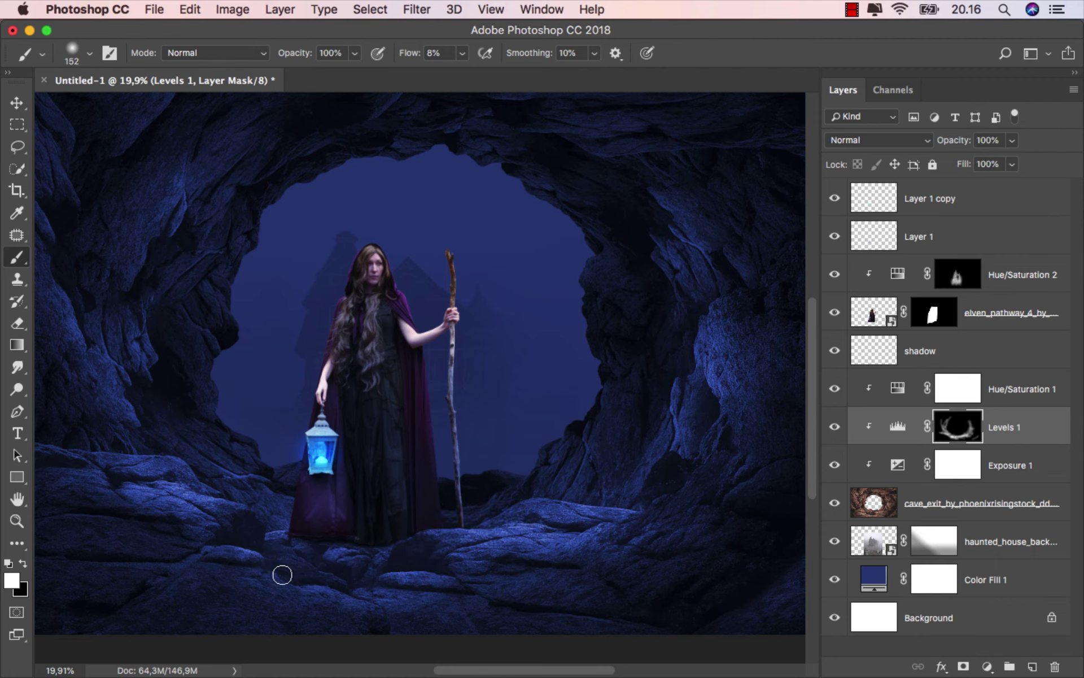
{"action": "left_click_drag", "start_coordinate": [637, 497], "coordinate": [542, 545]}
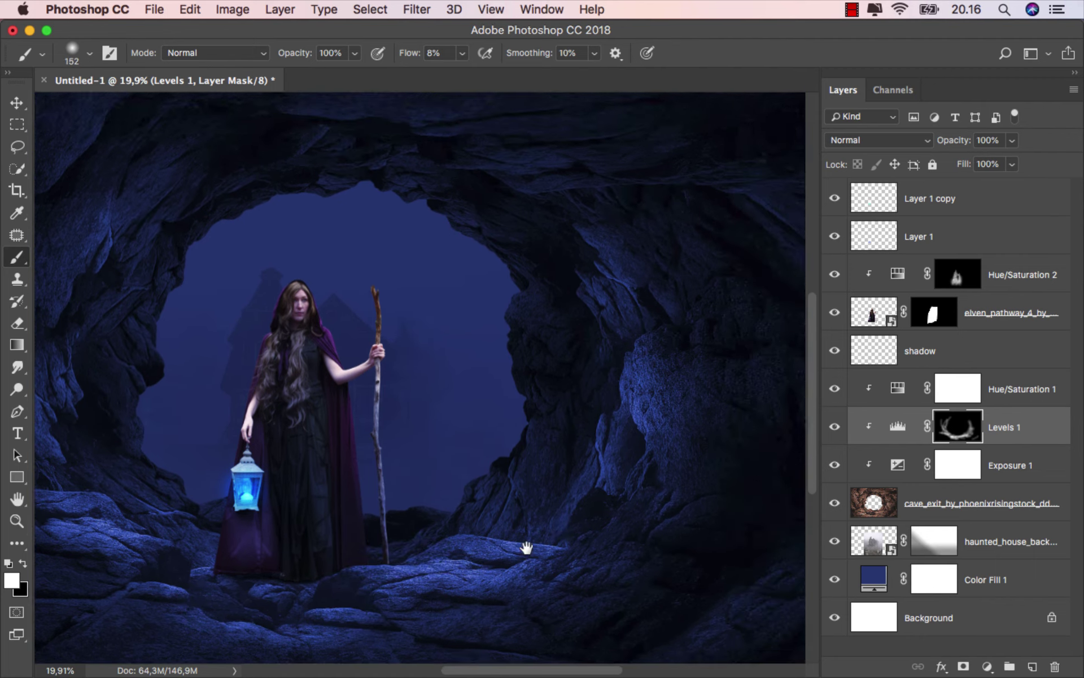
{"action": "left_click_drag", "start_coordinate": [533, 470], "coordinate": [570, 378]}
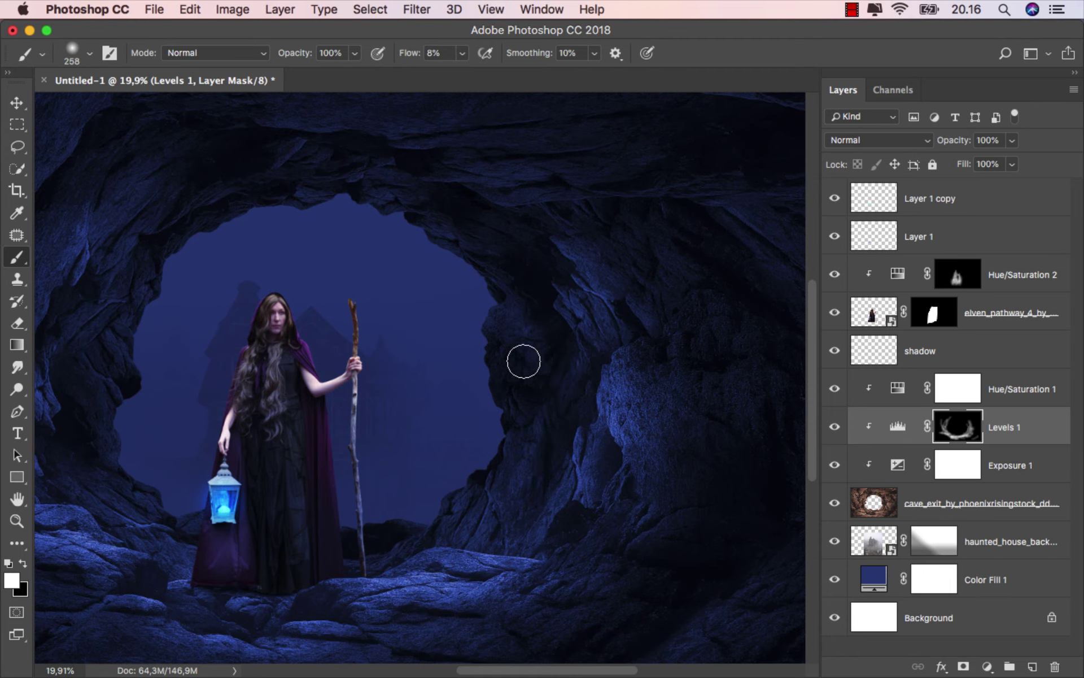
{"action": "mouse_move", "coordinate": [629, 456]}
{"action": "left_mouse_down"}
{"action": "mouse_move", "coordinate": [525, 561]}
{"action": "mouse_move", "coordinate": [695, 356]}
{"action": "left_mouse_up"}
{"action": "left_click_drag", "start_coordinate": [402, 309], "coordinate": [418, 293]}
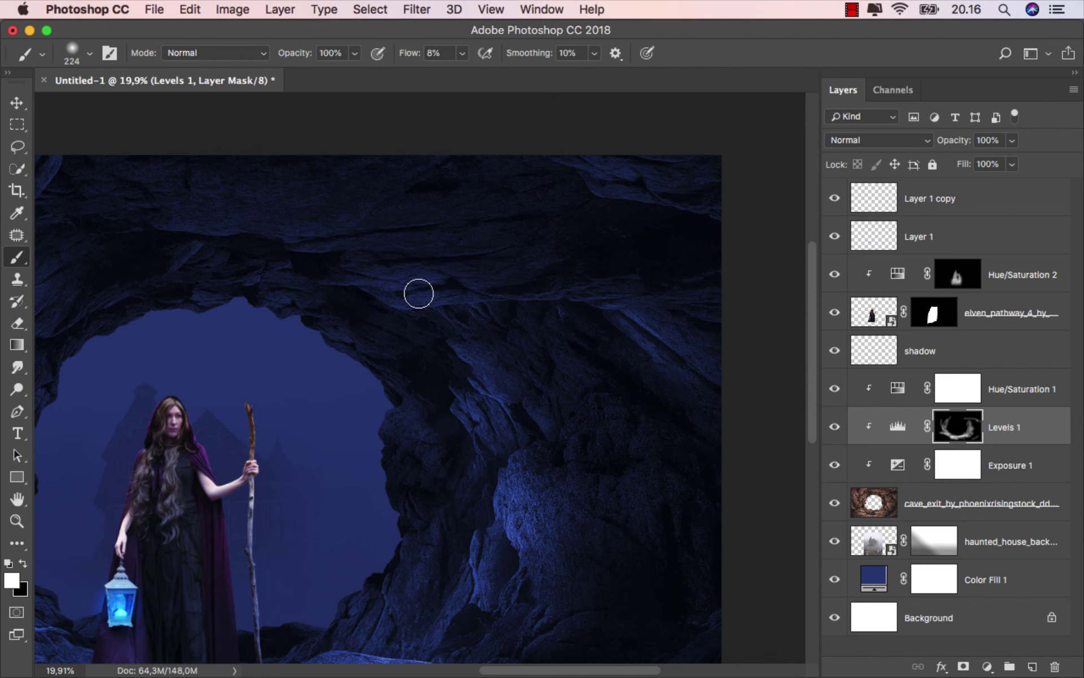
{"action": "left_click_drag", "start_coordinate": [269, 283], "coordinate": [496, 259]}
{"action": "mouse_move", "coordinate": [340, 299]}
{"action": "left_mouse_down"}
{"action": "mouse_move", "coordinate": [473, 235]}
{"action": "mouse_move", "coordinate": [566, 213]}
{"action": "mouse_move", "coordinate": [346, 259]}
{"action": "mouse_move", "coordinate": [430, 256]}
{"action": "mouse_move", "coordinate": [263, 262]}
{"action": "mouse_move", "coordinate": [254, 242]}
{"action": "mouse_move", "coordinate": [277, 172]}
{"action": "mouse_move", "coordinate": [172, 239]}
{"action": "mouse_move", "coordinate": [124, 303]}
{"action": "mouse_move", "coordinate": [144, 257]}
{"action": "left_mouse_up"}
Undo the last stroke and repaint the highlight onto the left side rocks
{"action": "scroll", "coordinate": [118, 204], "scroll_direction": "down", "scroll_amount": 1}
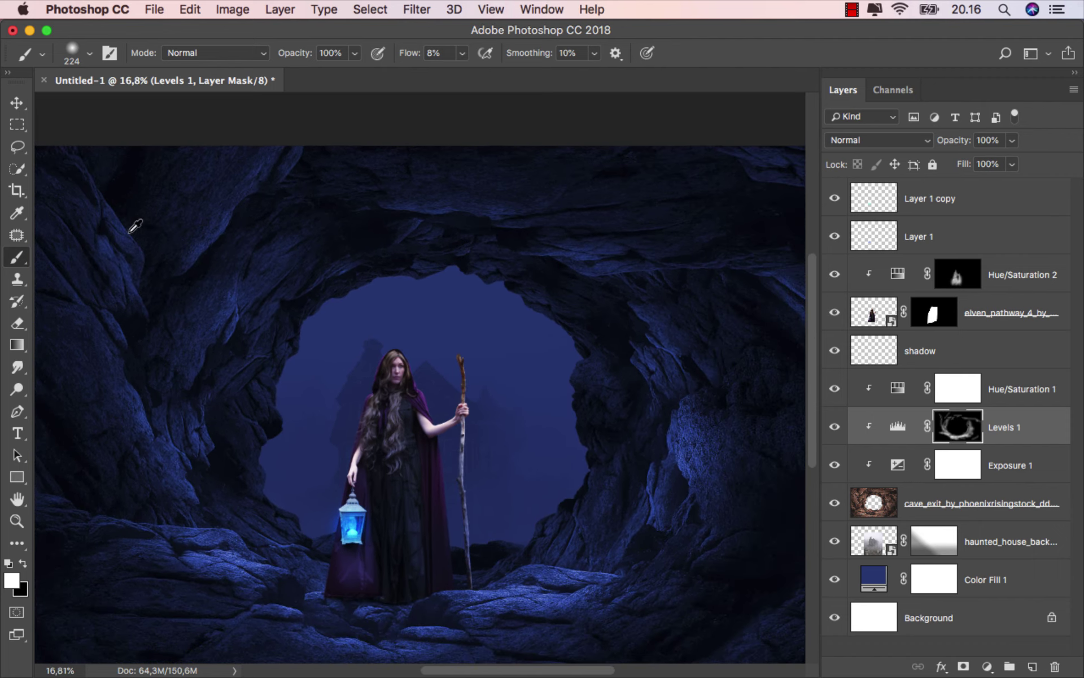
{"action": "scroll", "coordinate": [198, 266], "scroll_direction": "down", "scroll_amount": 1}
{"action": "key", "text": "super+z"}
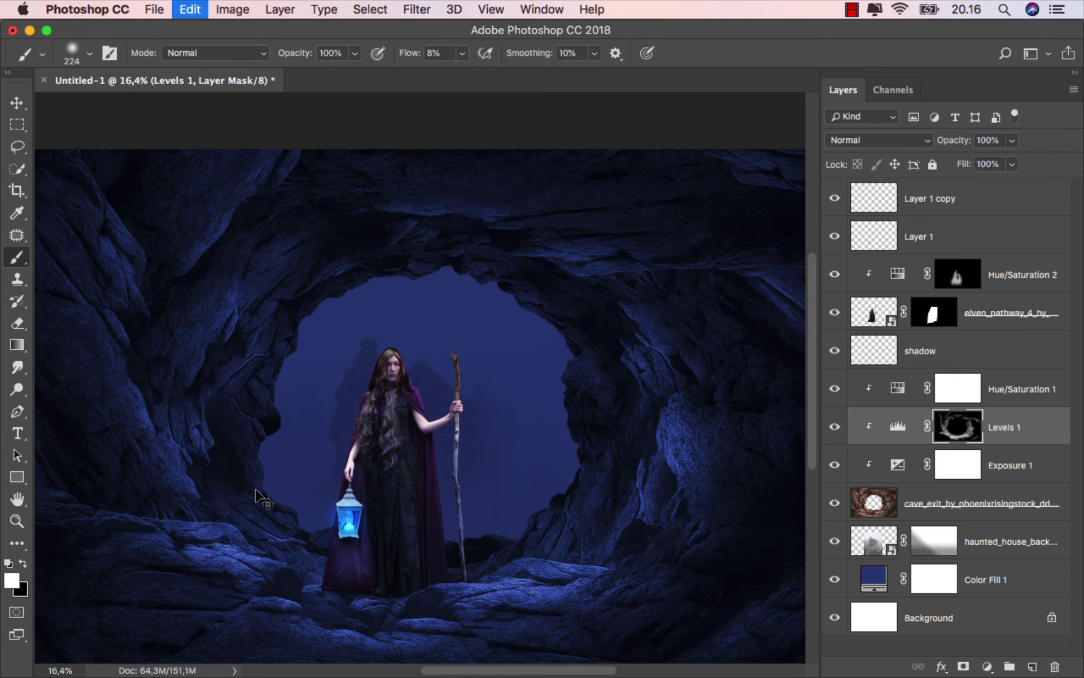
{"action": "left_click_drag", "start_coordinate": [230, 400], "coordinate": [261, 389]}
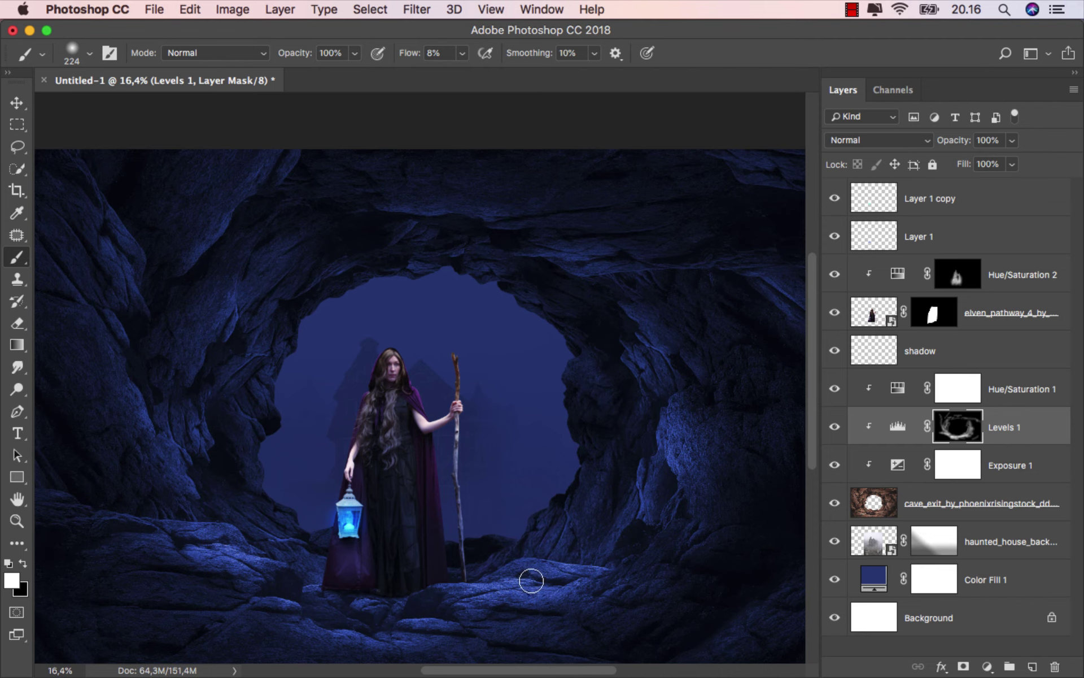
Compare the cave with and without the Levels 1 highlights
{"action": "scroll", "coordinate": [483, 558], "scroll_direction": "down", "scroll_amount": 3}
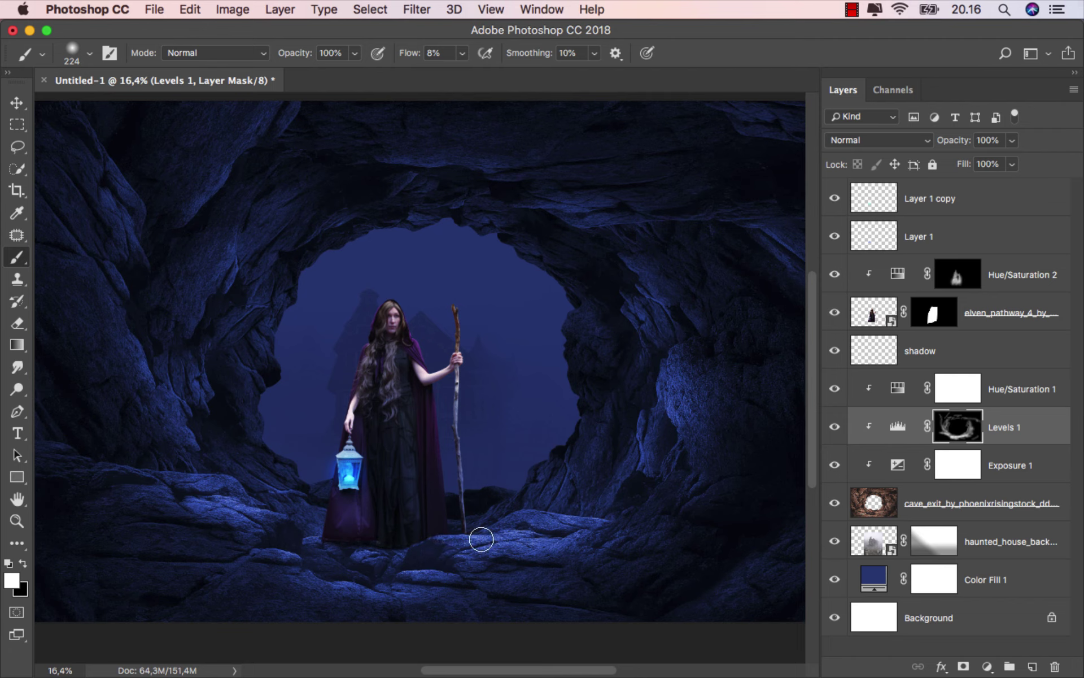
{"action": "scroll", "coordinate": [577, 505], "scroll_direction": "down", "scroll_amount": 2}
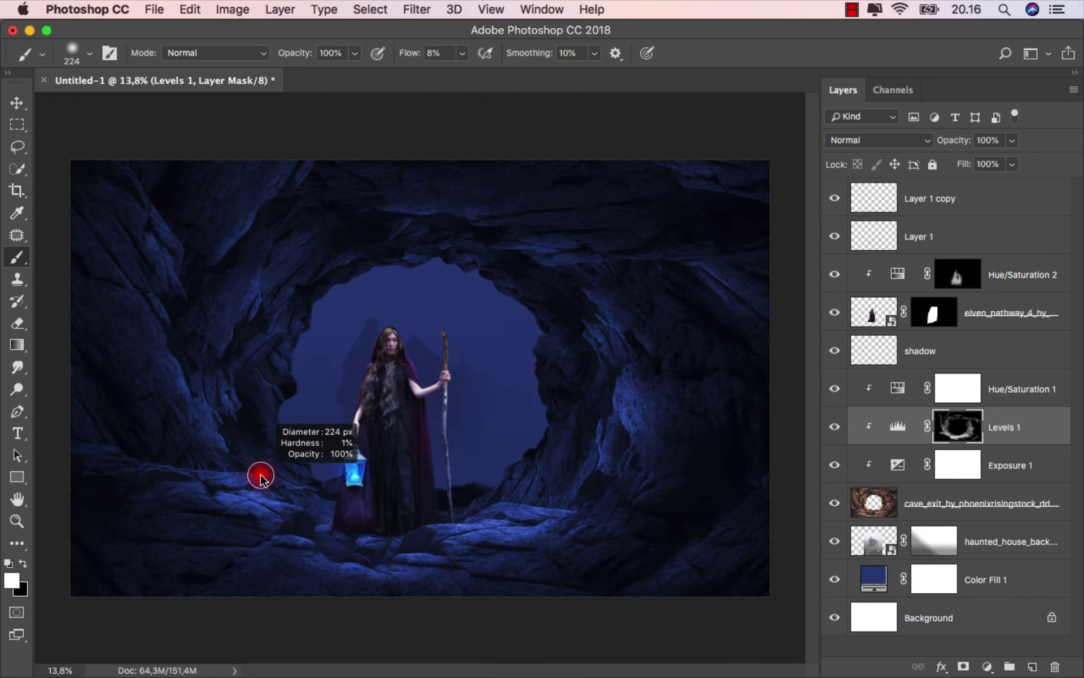
{"action": "scroll", "coordinate": [362, 381], "scroll_direction": "down", "scroll_amount": 1}
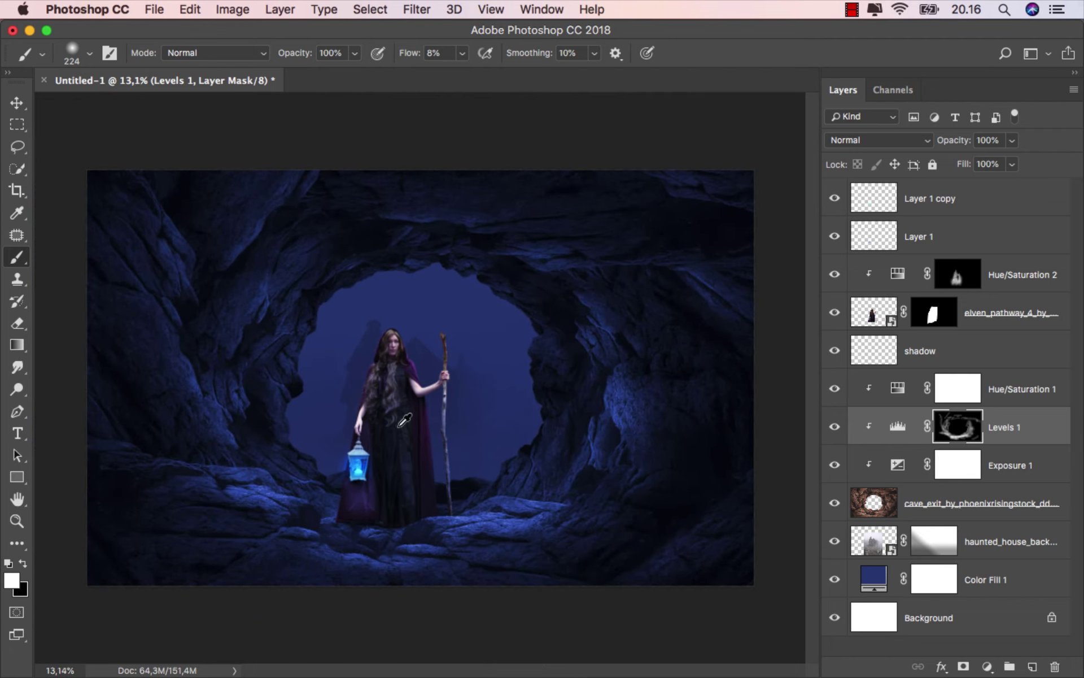
{"action": "scroll", "coordinate": [404, 420], "scroll_direction": "up", "scroll_amount": 2}
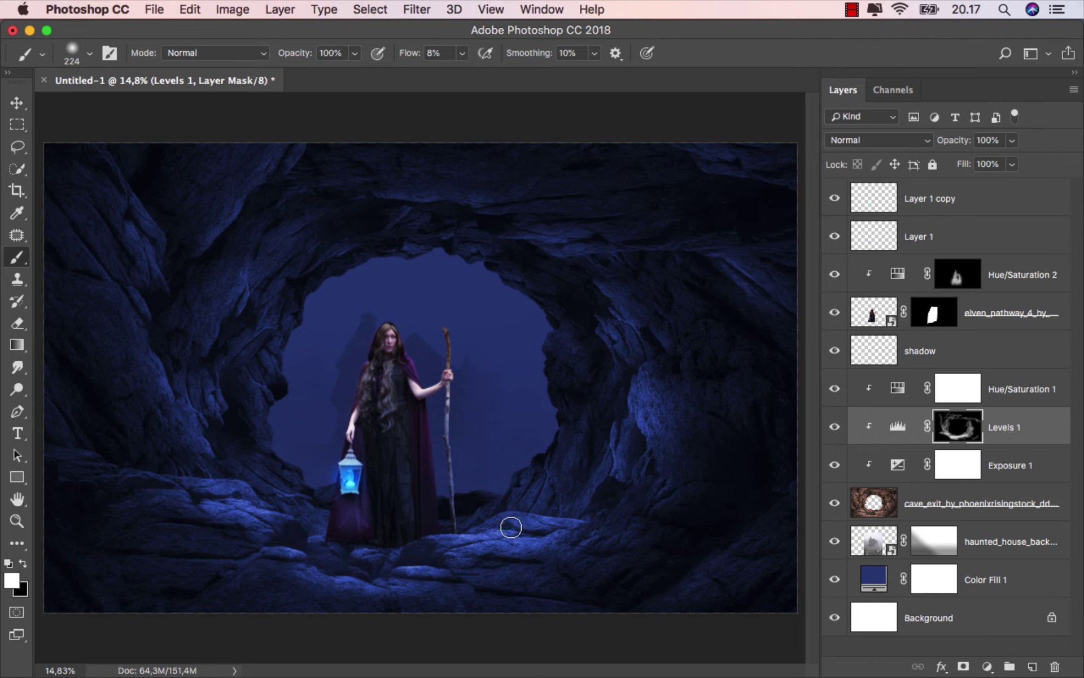
{"action": "scroll", "coordinate": [502, 522], "scroll_direction": "down", "scroll_amount": 1}
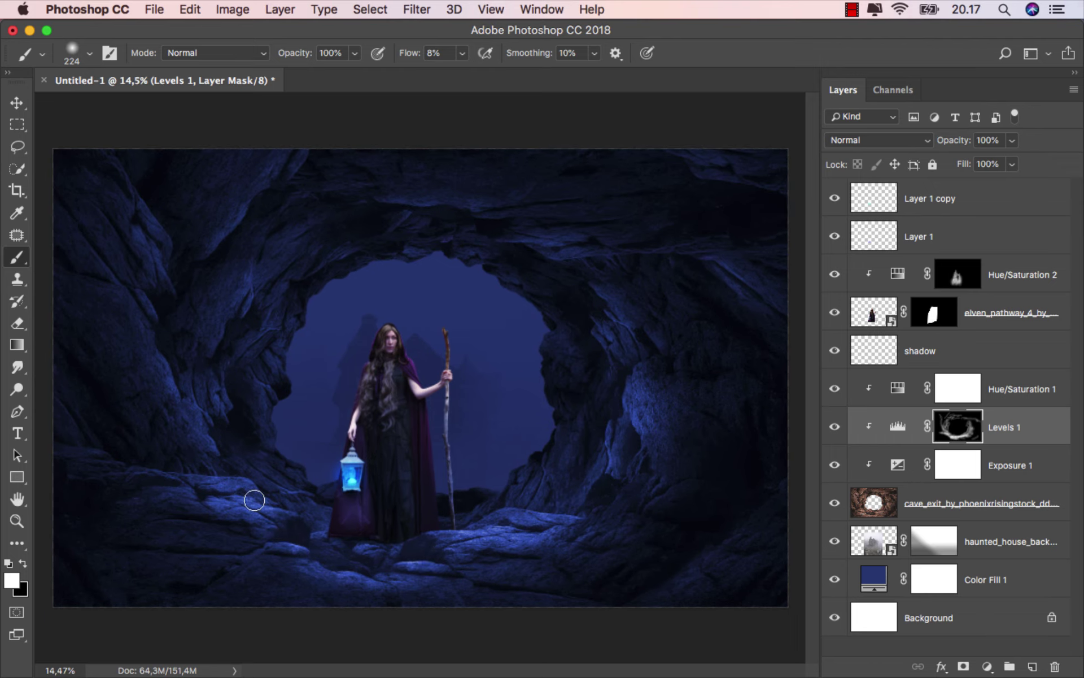
{"action": "scroll", "coordinate": [396, 435], "scroll_direction": "up", "scroll_amount": 1}
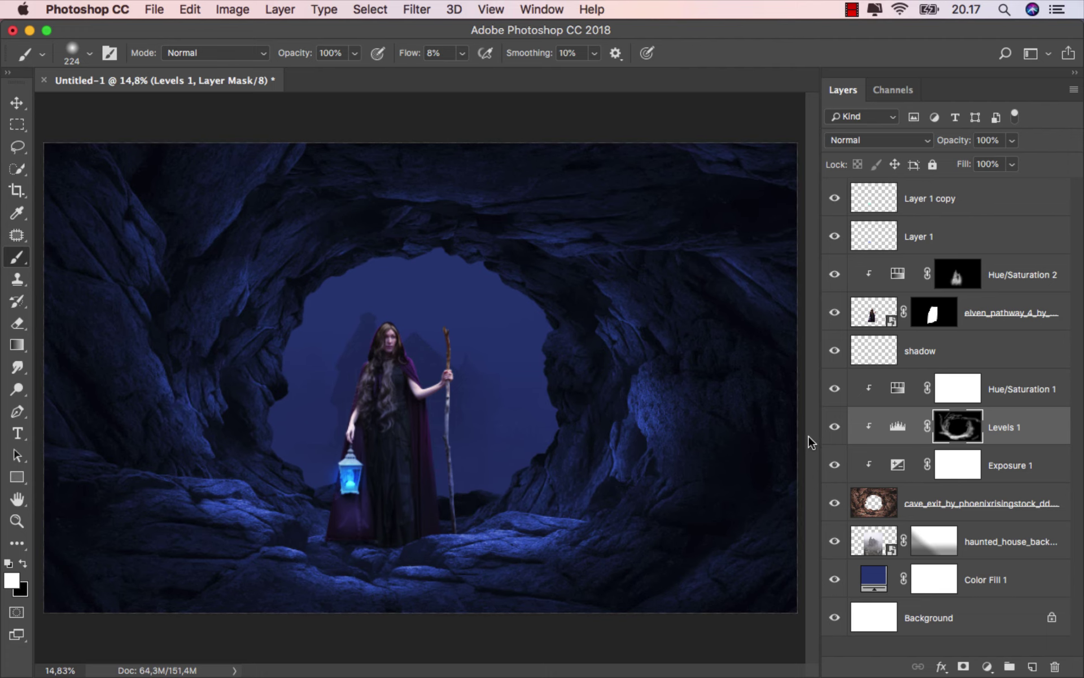
{"action": "left_click", "coordinate": [834, 426]}
Split the Levels 1 Blend If This Layer shadow slider to about 0/164
{"action": "right_click", "coordinate": [1033, 429]}
{"action": "left_click", "coordinate": [994, 426]}
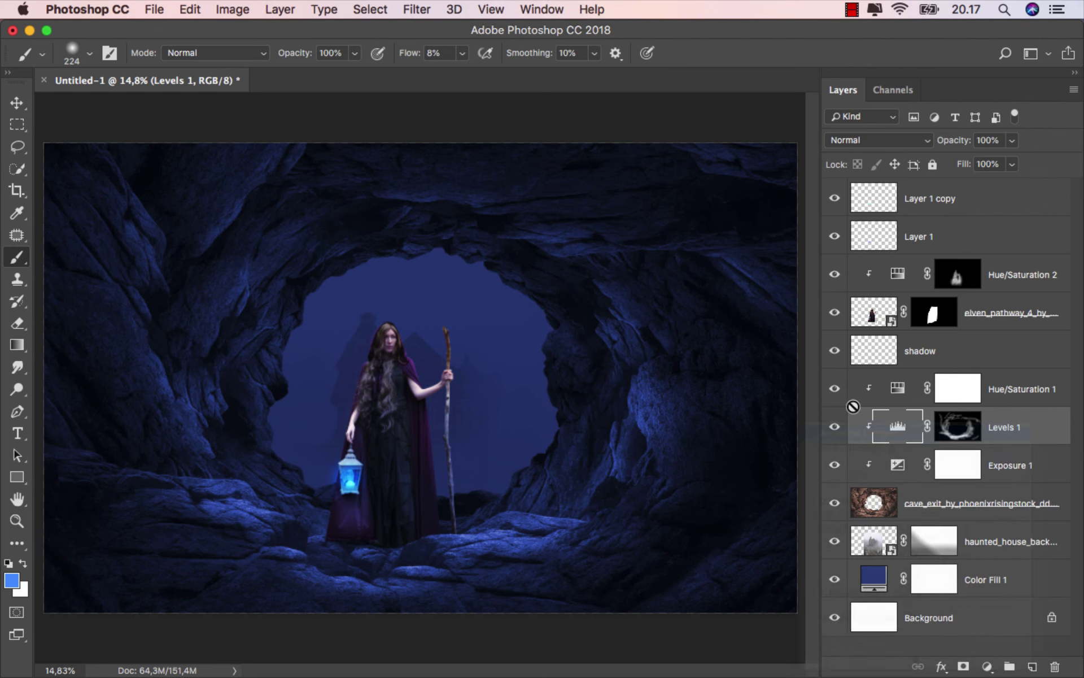
{"action": "mouse_move", "coordinate": [469, 154]}
{"action": "left_mouse_down"}
{"action": "mouse_move", "coordinate": [790, 148]}
{"action": "mouse_move", "coordinate": [841, 108]}
{"action": "left_mouse_up"}
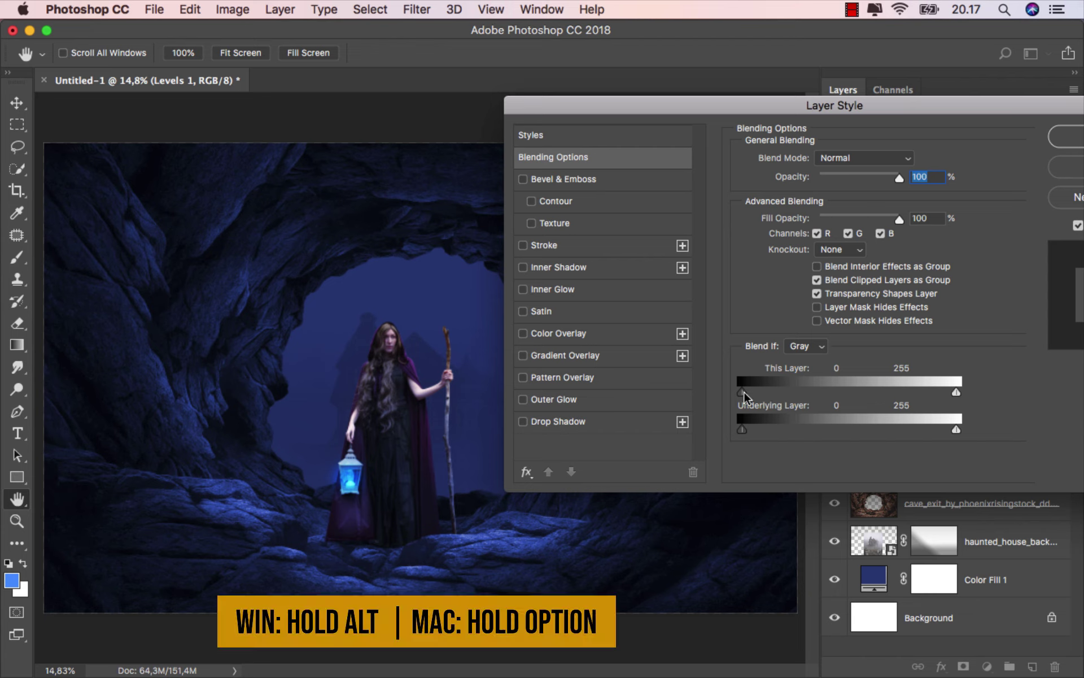
{"action": "left_click_drag", "start_coordinate": [741, 392], "coordinate": [893, 389]}
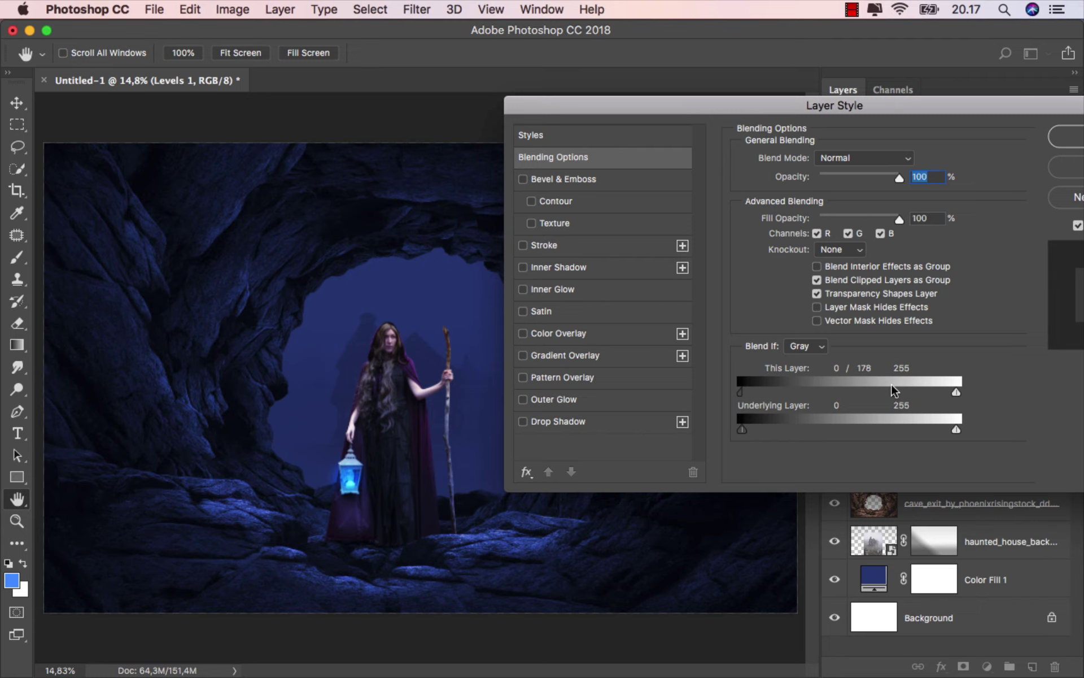
{"action": "left_click_drag", "start_coordinate": [892, 390], "coordinate": [883, 390]}
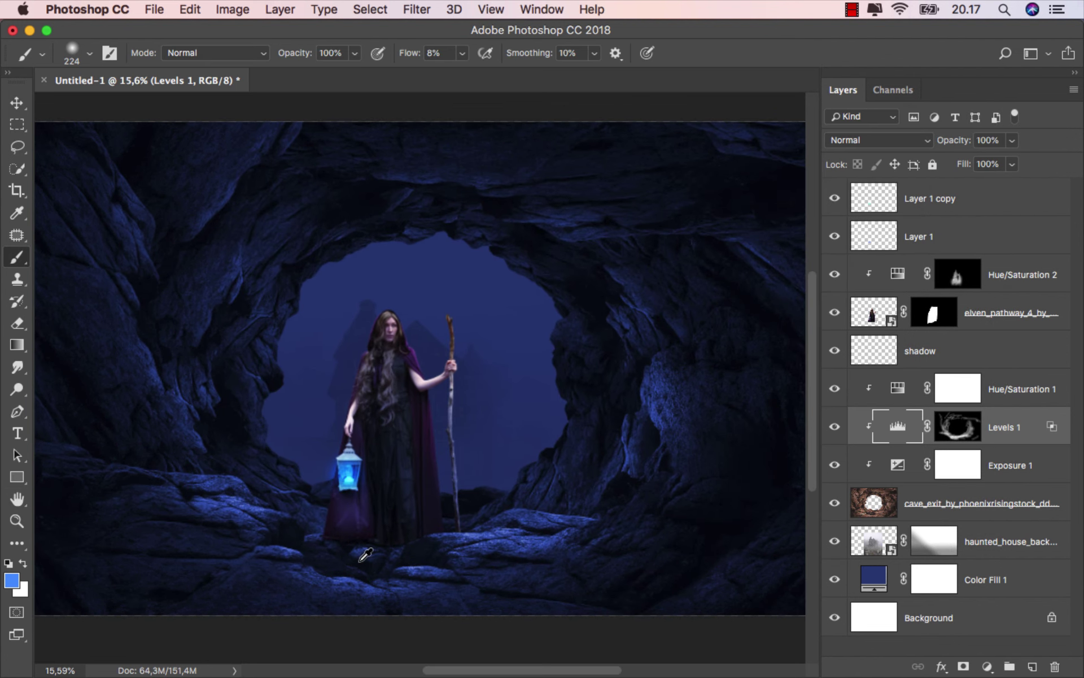
Target the Levels 1 mask and recentre the view on the whole cave scene
{"action": "scroll", "coordinate": [366, 555], "scroll_direction": "up", "scroll_amount": 3}
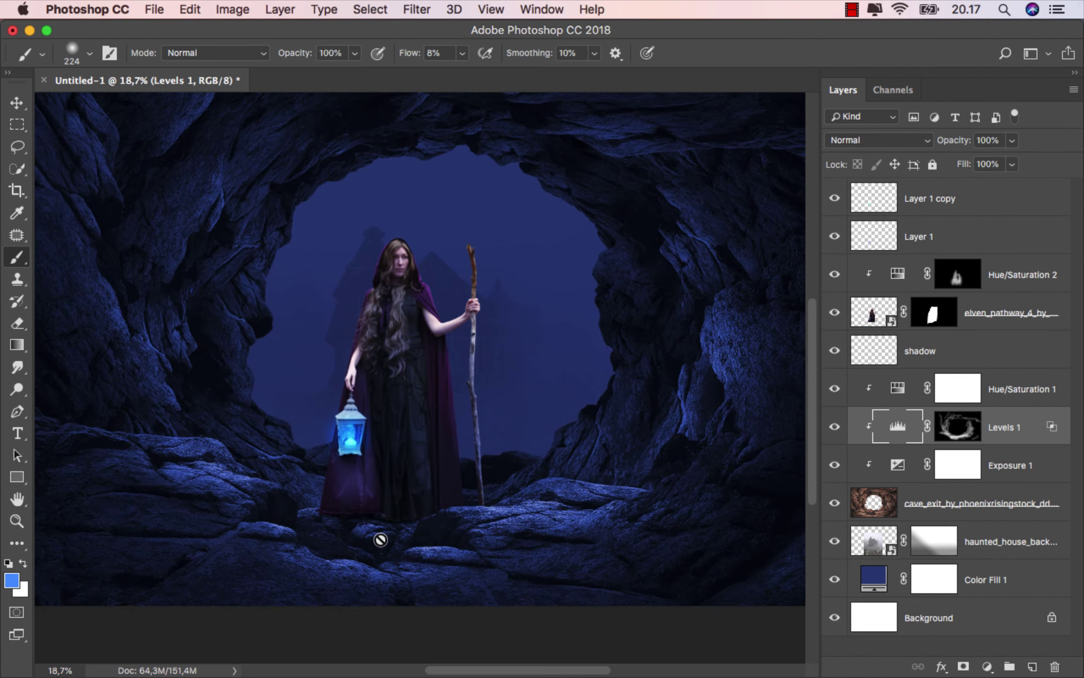
{"action": "left_click", "coordinate": [946, 425]}
{"action": "scroll", "coordinate": [373, 576], "scroll_direction": "up", "scroll_amount": 1}
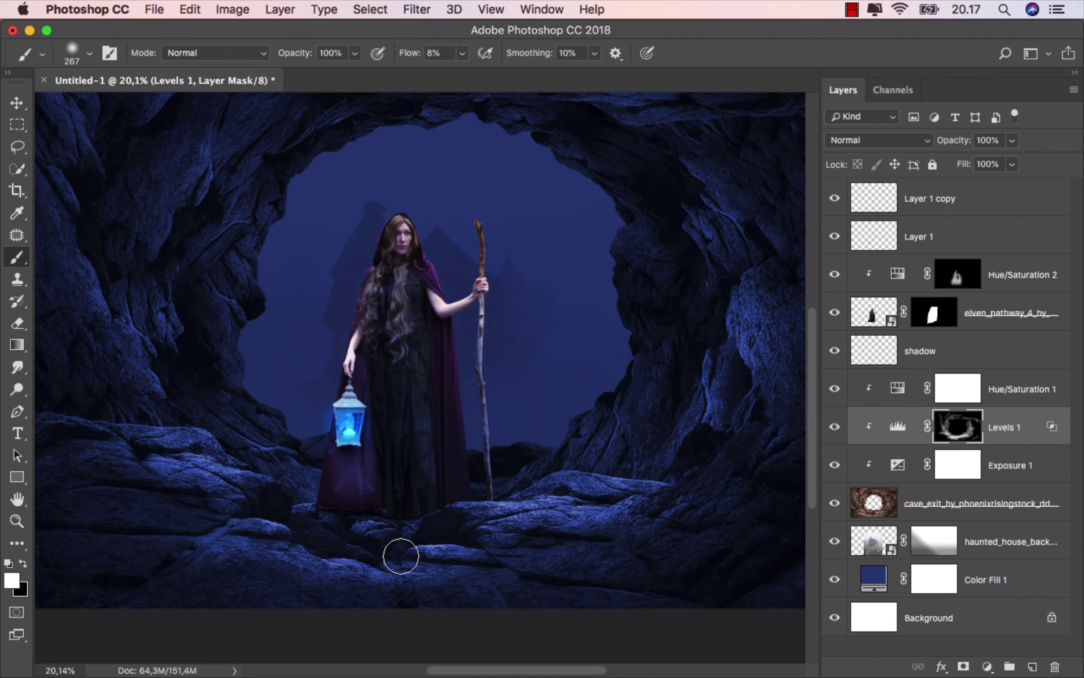
{"action": "left_click_drag", "start_coordinate": [155, 489], "coordinate": [312, 520]}
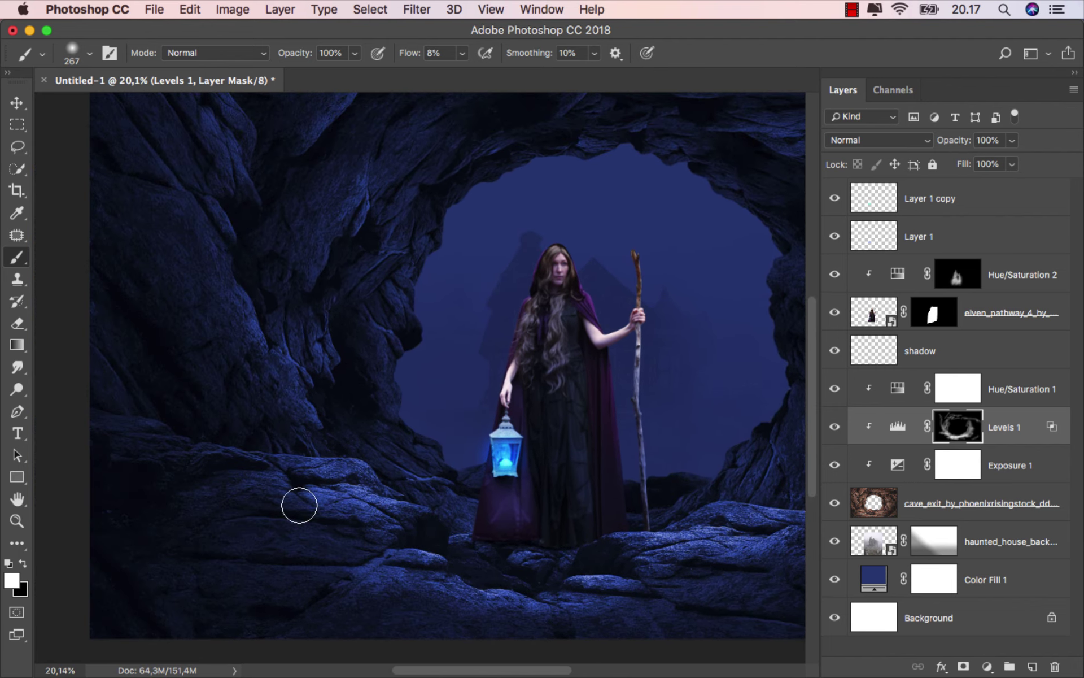
{"action": "left_click_drag", "start_coordinate": [323, 393], "coordinate": [258, 523]}
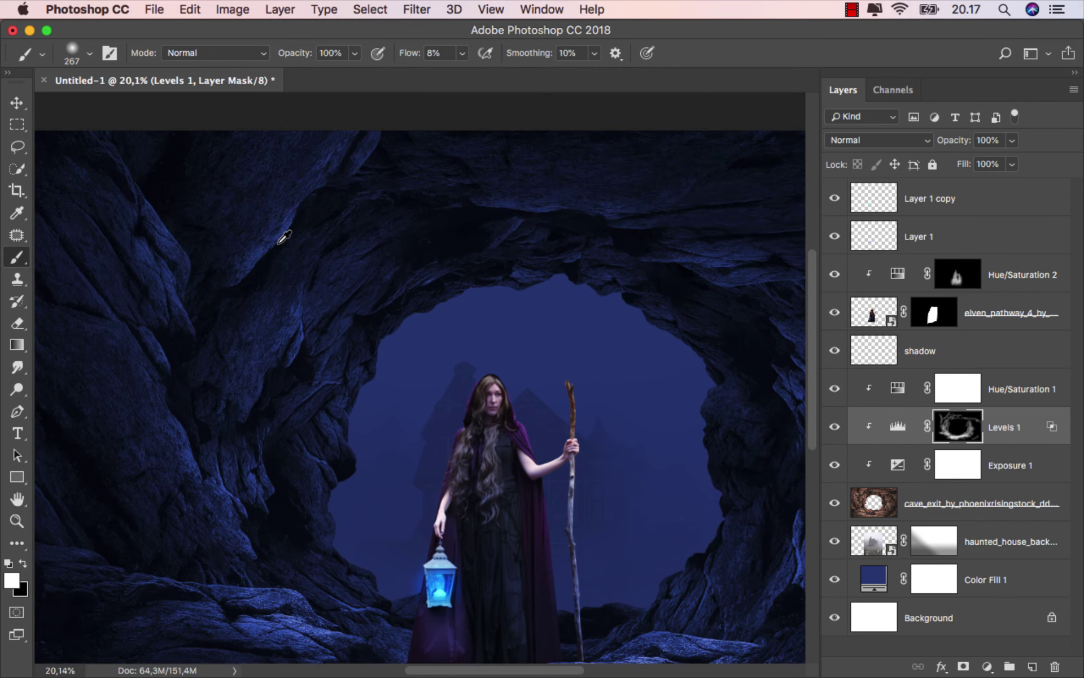
{"action": "scroll", "coordinate": [285, 234], "scroll_direction": "down", "scroll_amount": 2}
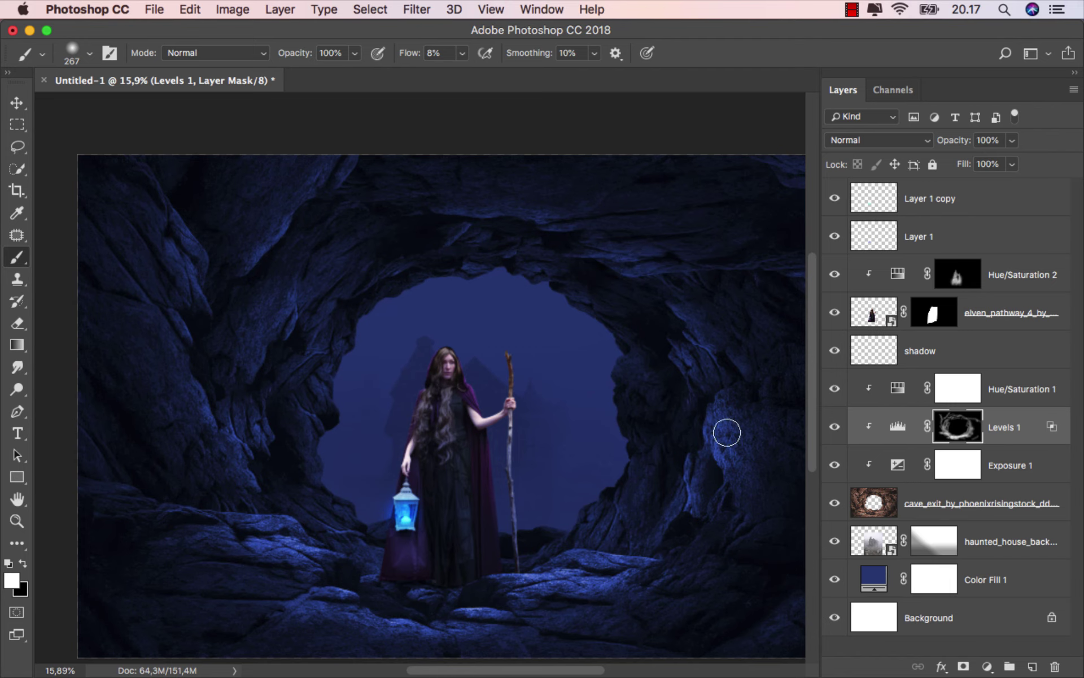
{"action": "mouse_move", "coordinate": [727, 432]}
{"action": "left_mouse_down"}
{"action": "mouse_move", "coordinate": [607, 385]}
{"action": "mouse_move", "coordinate": [603, 468]}
{"action": "left_mouse_up"}
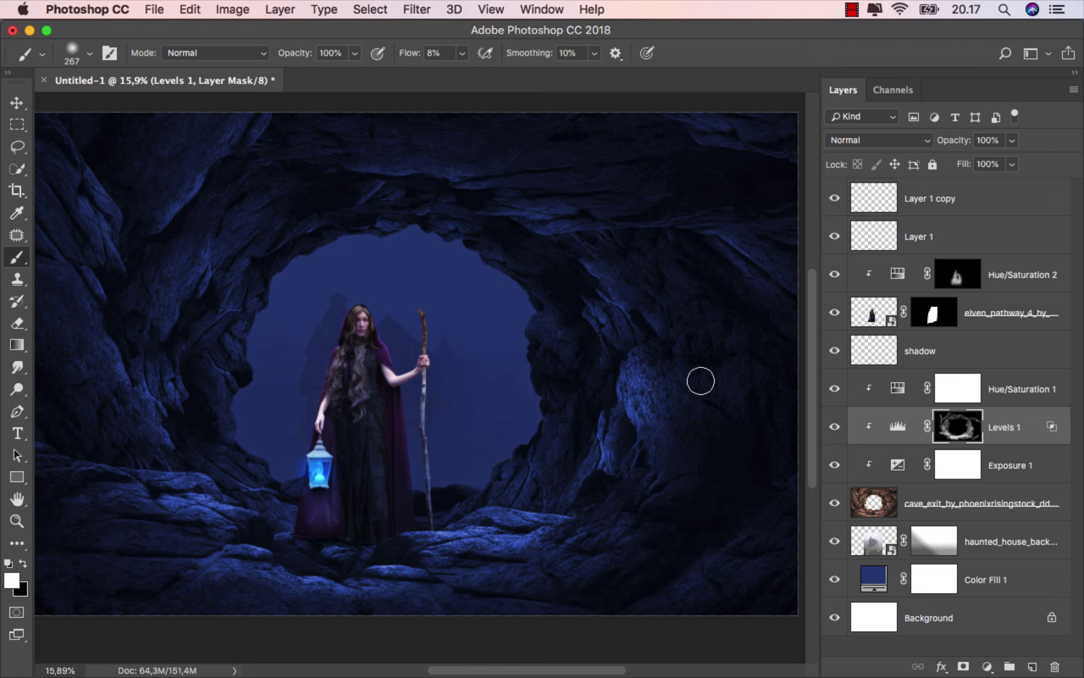
Resize the brush up to 555 px and paint more highlights on the cave walls
{"action": "left_click_drag", "start_coordinate": [706, 374], "coordinate": [728, 380]}
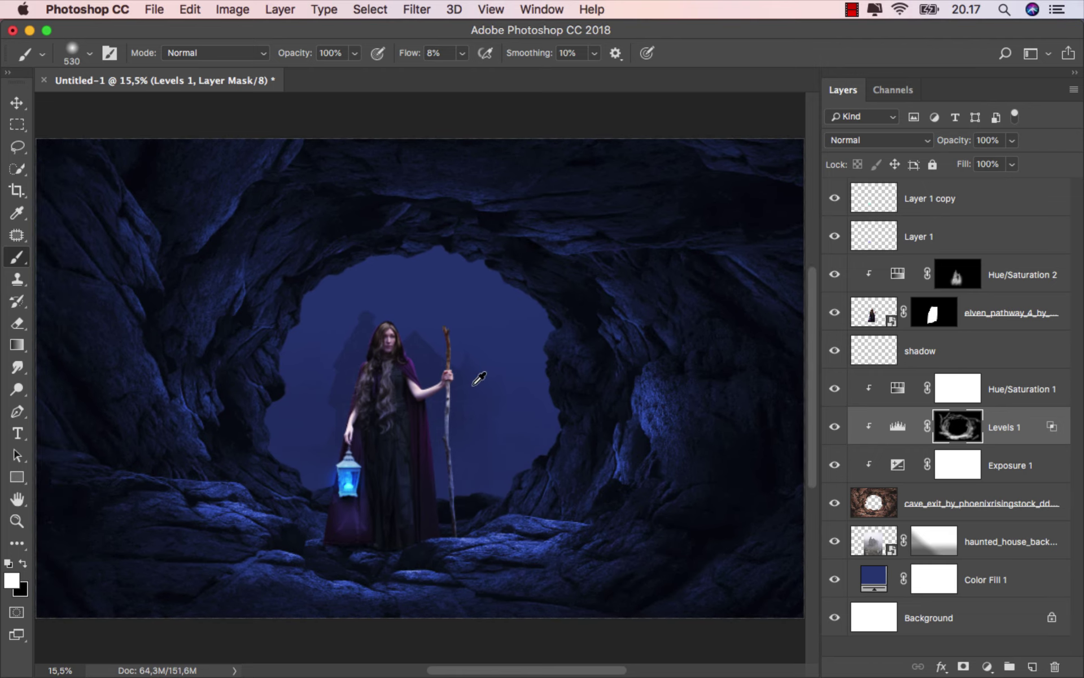
{"action": "scroll", "coordinate": [363, 343], "scroll_direction": "up", "scroll_amount": 1}
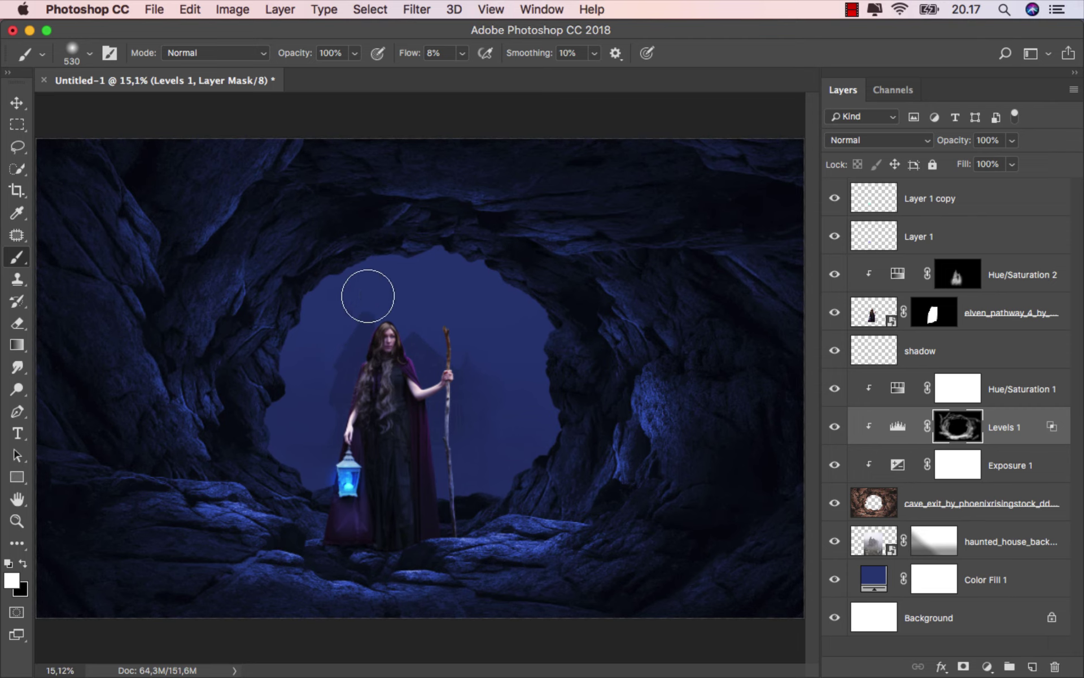
{"action": "left_click_drag", "start_coordinate": [367, 291], "coordinate": [351, 229]}
{"action": "scroll", "coordinate": [370, 384], "scroll_direction": "down", "scroll_amount": 1}
{"action": "left_click_drag", "start_coordinate": [607, 234], "coordinate": [593, 226]}
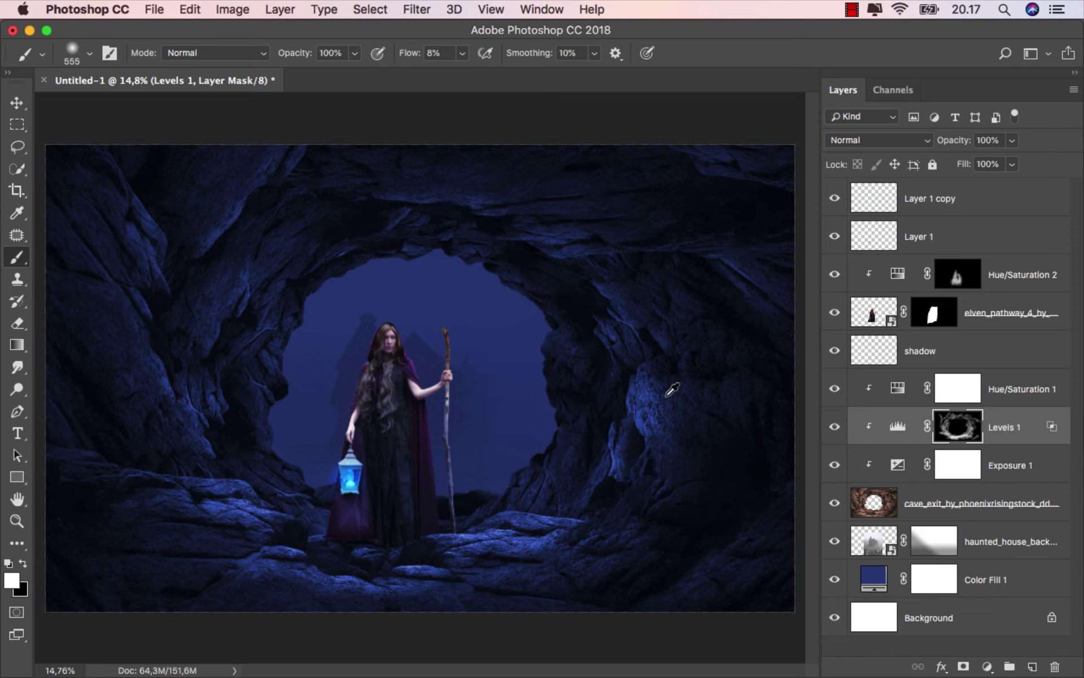
{"action": "scroll", "coordinate": [667, 390], "scroll_direction": "down", "scroll_amount": 1}
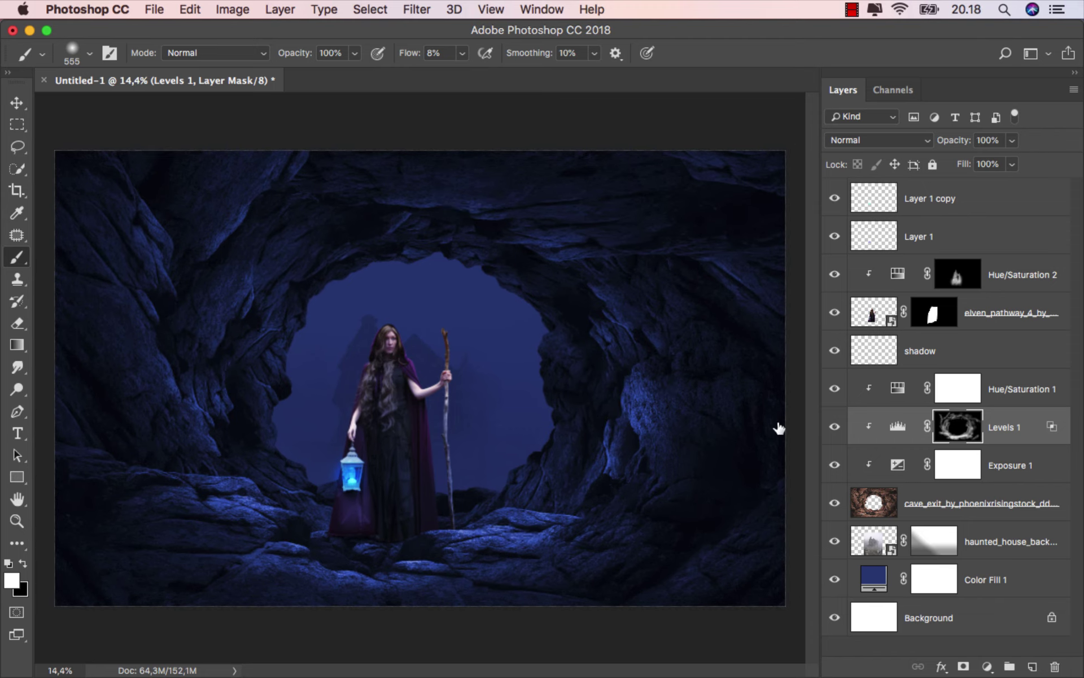
Toggle Levels 1 off and on to compare, then stop painting on its mask
{"action": "left_click", "coordinate": [835, 427]}
{"action": "left_click", "coordinate": [835, 427]}
{"action": "key", "text": "super+2"}
Switch to the Move tool, select Hue/Saturation 2 and briefly hide the woman's layer
{"action": "key", "text": "v"}
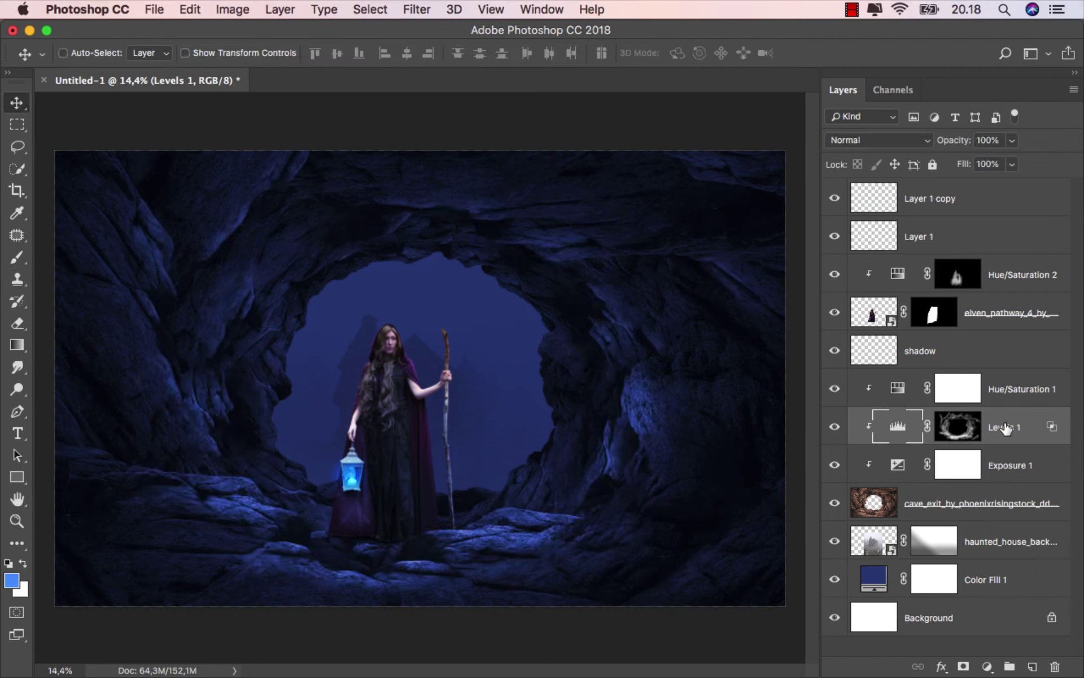
{"action": "left_click", "coordinate": [1014, 277]}
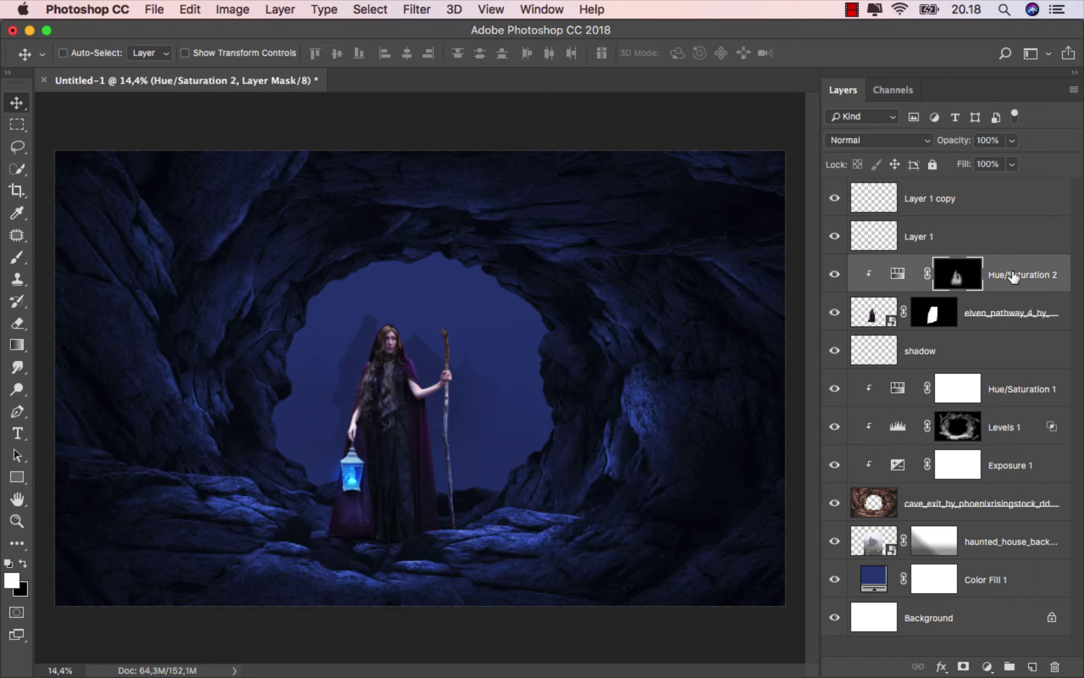
{"action": "left_click", "coordinate": [840, 319]}
{"action": "left_click", "coordinate": [898, 274]}
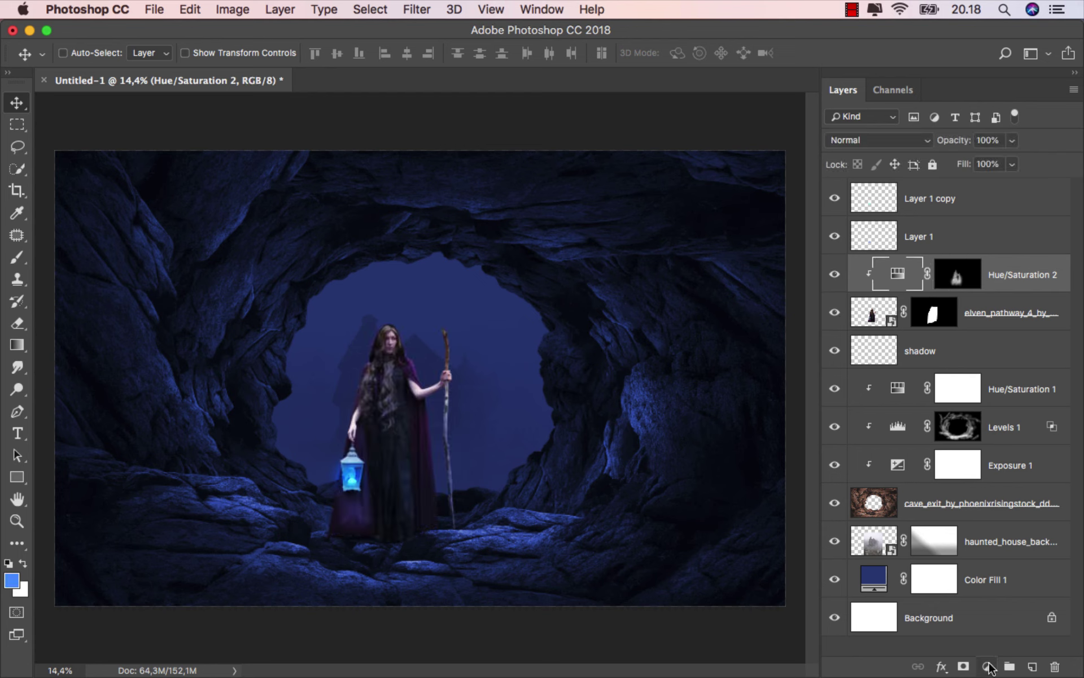
Add a Hue/Saturation layer clipped to the woman, colorized at Hue 226, Saturation 70
{"action": "left_click", "coordinate": [989, 666]}
{"action": "left_click", "coordinate": [994, 478]}
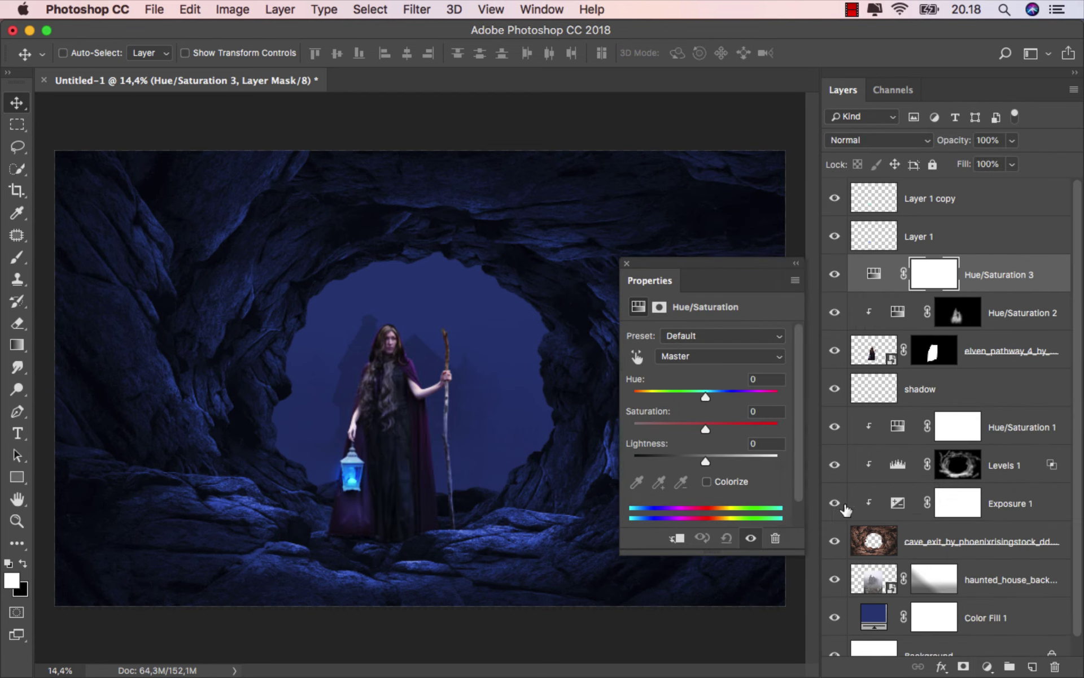
{"action": "left_click", "coordinate": [677, 537]}
{"action": "left_click", "coordinate": [706, 481]}
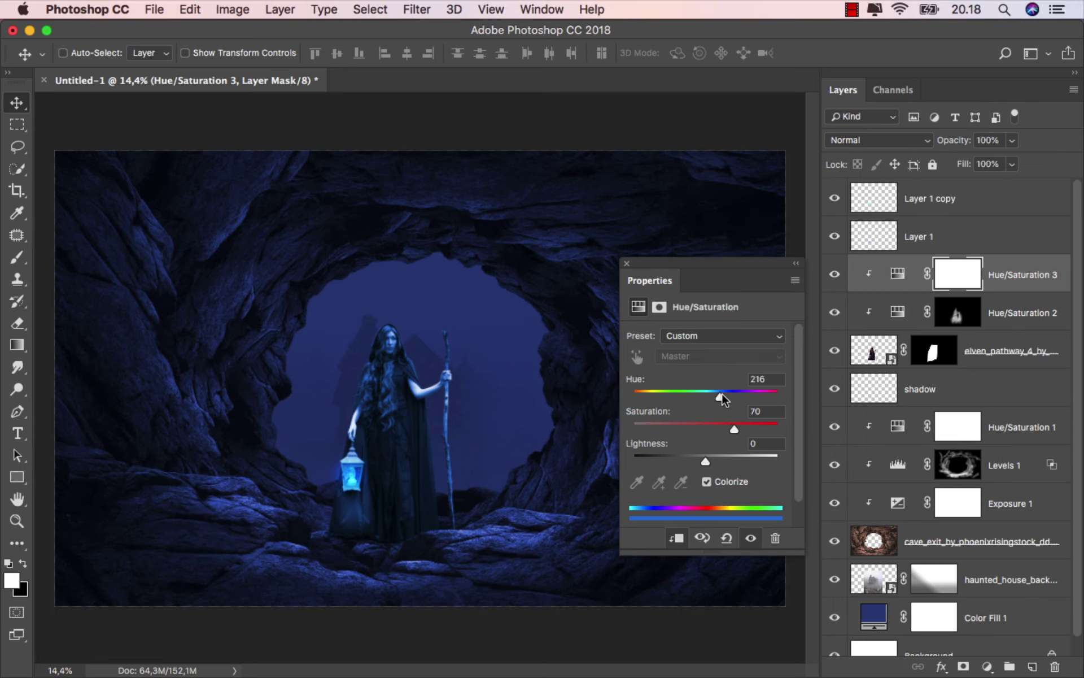
{"action": "left_click_drag", "start_coordinate": [722, 393], "coordinate": [724, 396]}
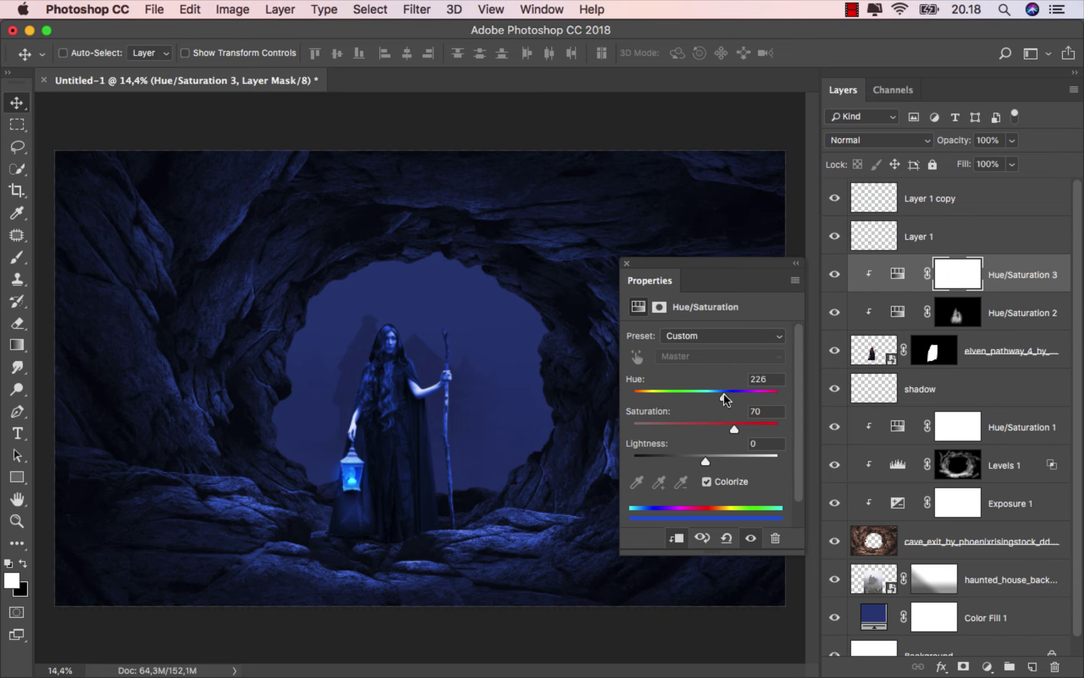
{"action": "left_click", "coordinate": [627, 264]}
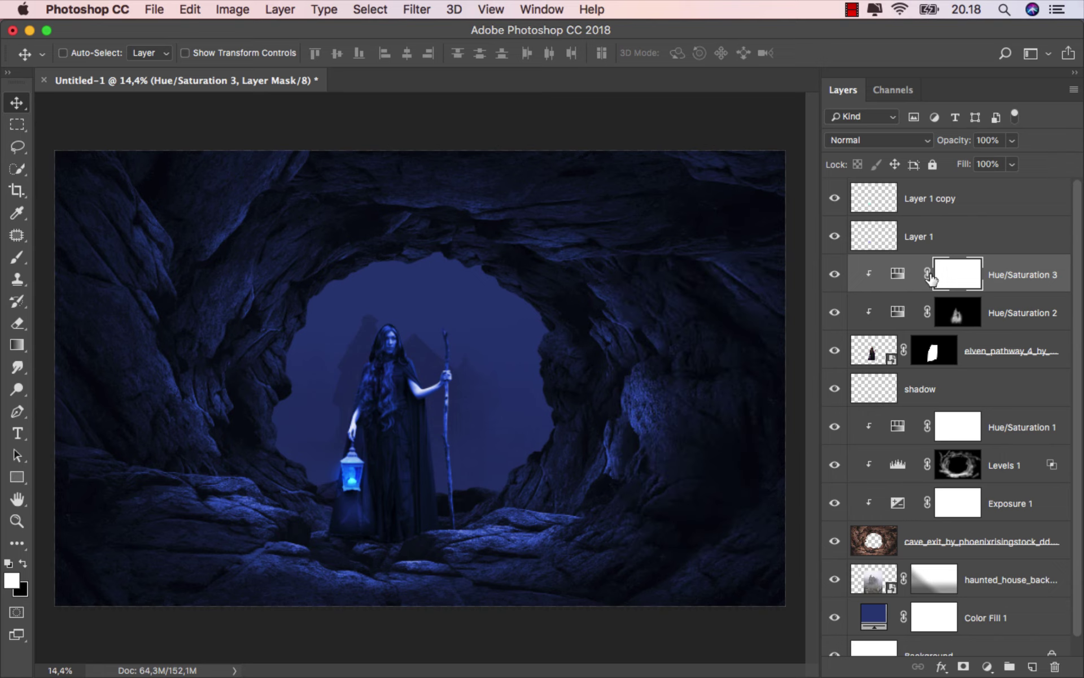
Compare the blue tint, set it to Linear Dodge (Add), and target its mask
{"action": "left_click", "coordinate": [835, 275]}
{"action": "left_click", "coordinate": [836, 275]}
{"action": "left_click", "coordinate": [875, 140]}
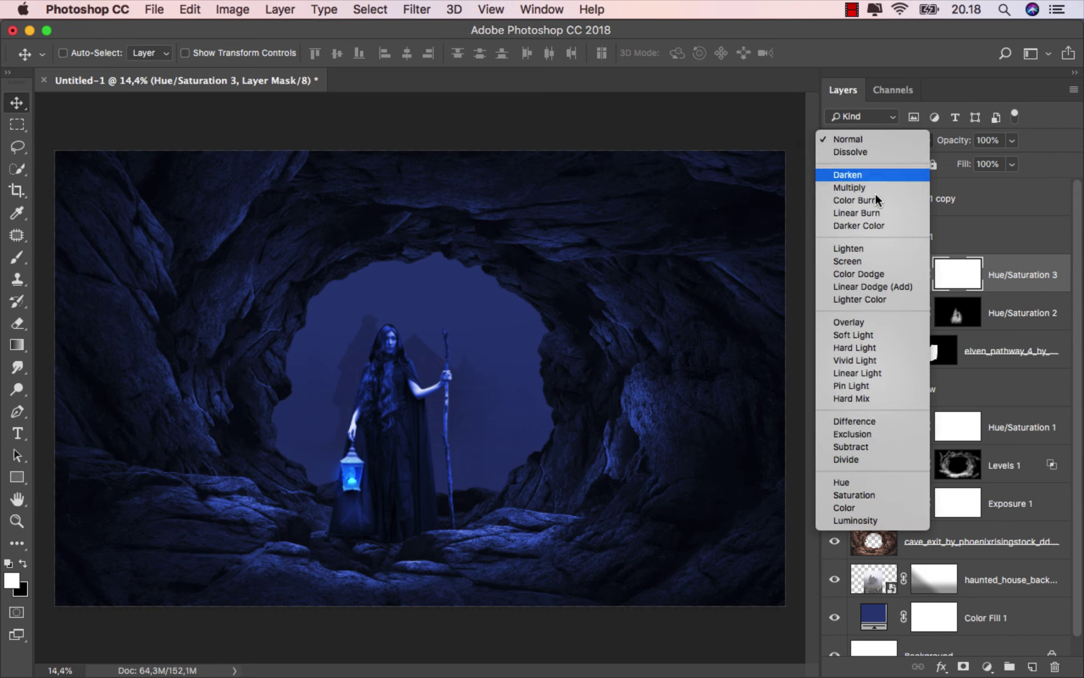
{"action": "left_click", "coordinate": [877, 285]}
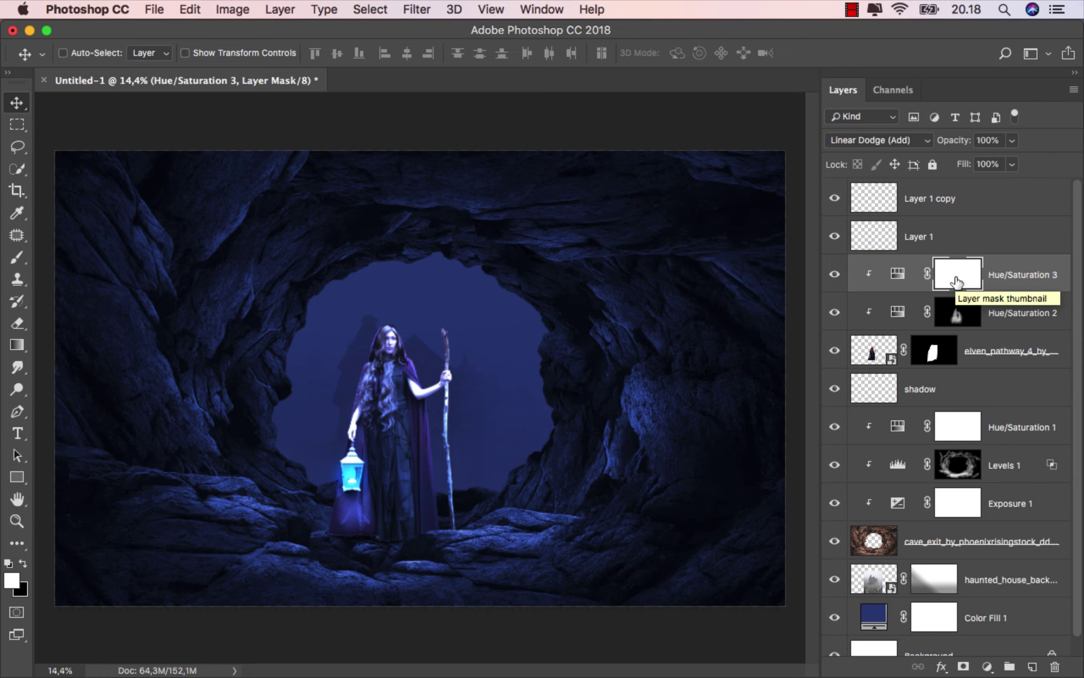
{"action": "left_click_drag", "start_coordinate": [956, 282], "coordinate": [956, 283]}
Invert the Hue/Saturation 3 mask and paint the blue glow onto the lantern
{"action": "key", "text": "super+i"}
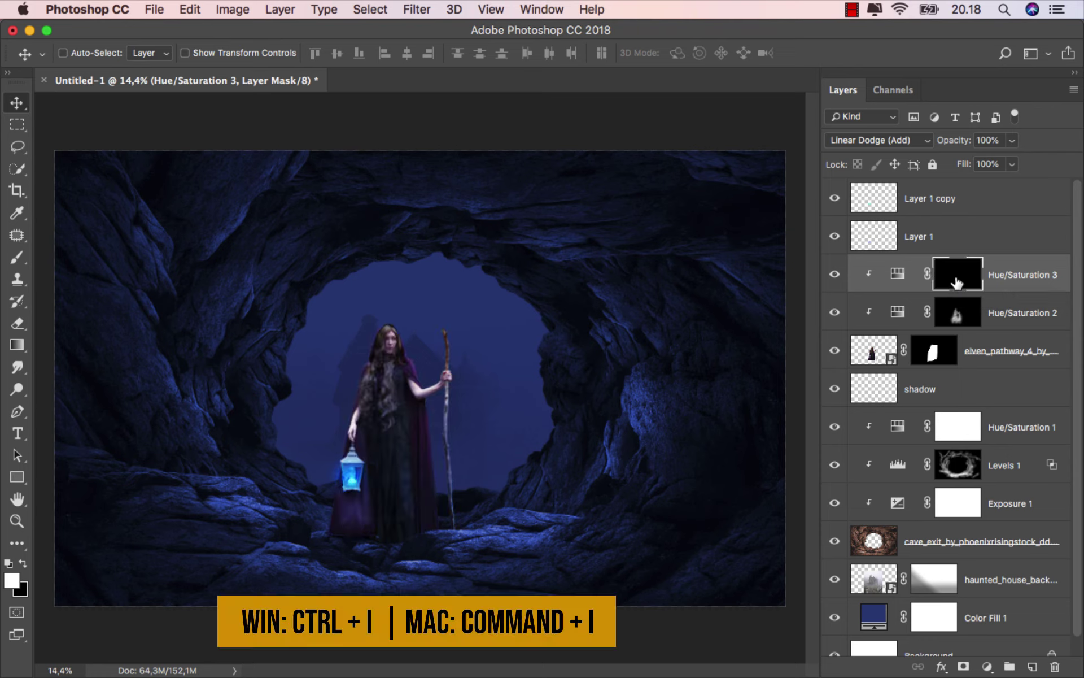
{"action": "left_click_drag", "start_coordinate": [17, 257], "coordinate": [68, 257]}
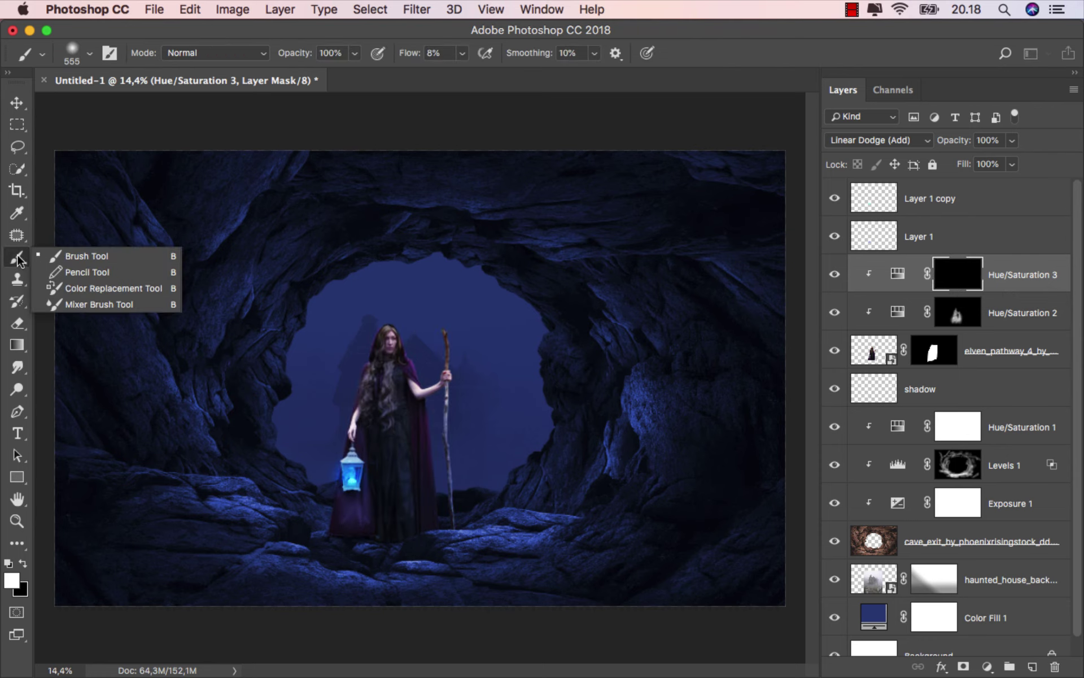
{"action": "scroll", "coordinate": [351, 469], "scroll_direction": "up", "scroll_amount": 2}
{"action": "scroll", "coordinate": [352, 469], "scroll_direction": "up", "scroll_amount": 5}
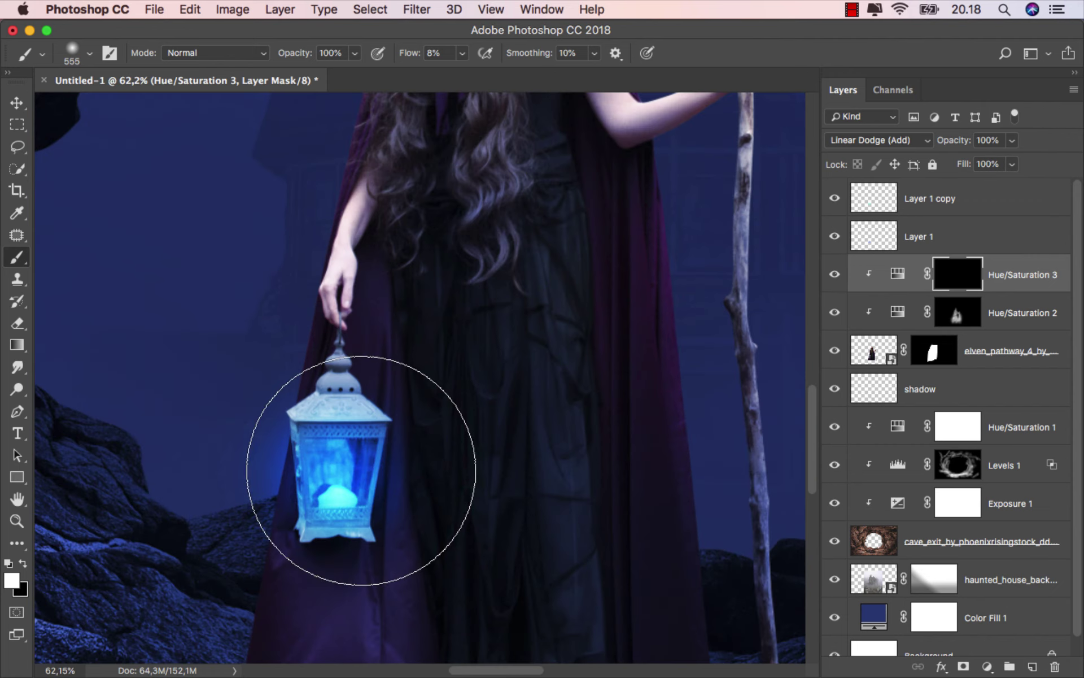
{"action": "mouse_move", "coordinate": [350, 452]}
{"action": "left_mouse_down"}
{"action": "mouse_move", "coordinate": [317, 448]}
{"action": "mouse_move", "coordinate": [322, 486]}
{"action": "left_mouse_up"}
{"action": "left_click", "coordinate": [339, 485]}
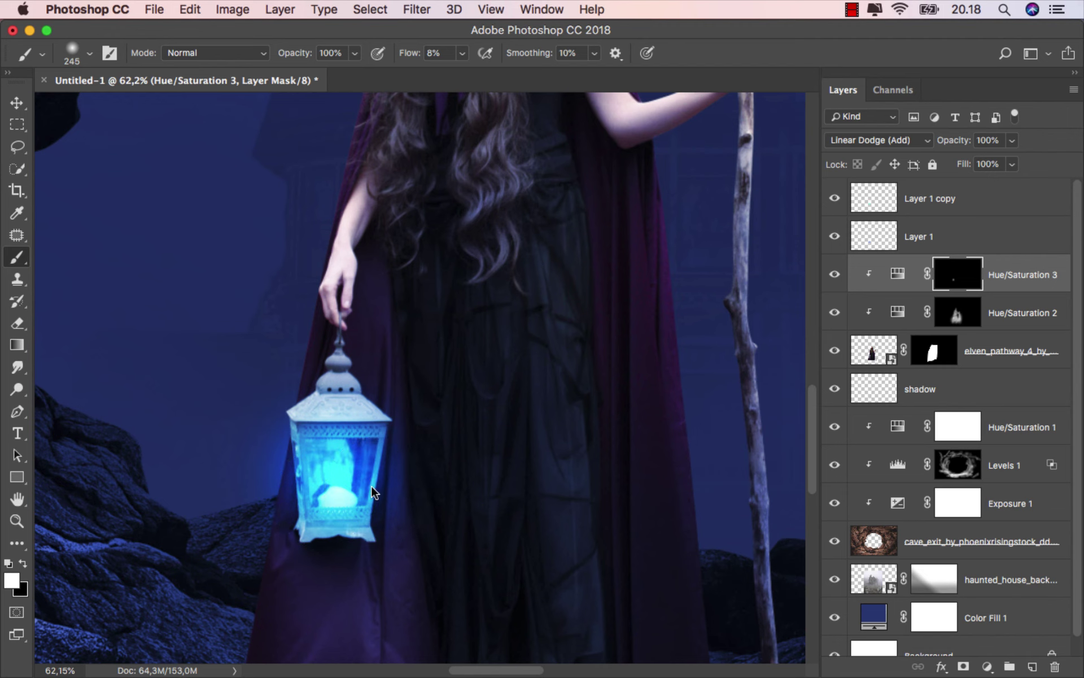
Shrink the brush to a fine tip and paint blue glow along the staff
{"action": "scroll", "coordinate": [371, 382], "scroll_direction": "down", "scroll_amount": 5}
{"action": "scroll", "coordinate": [371, 383], "scroll_direction": "up", "scroll_amount": 3}
{"action": "scroll", "coordinate": [356, 514], "scroll_direction": "down", "scroll_amount": 2}
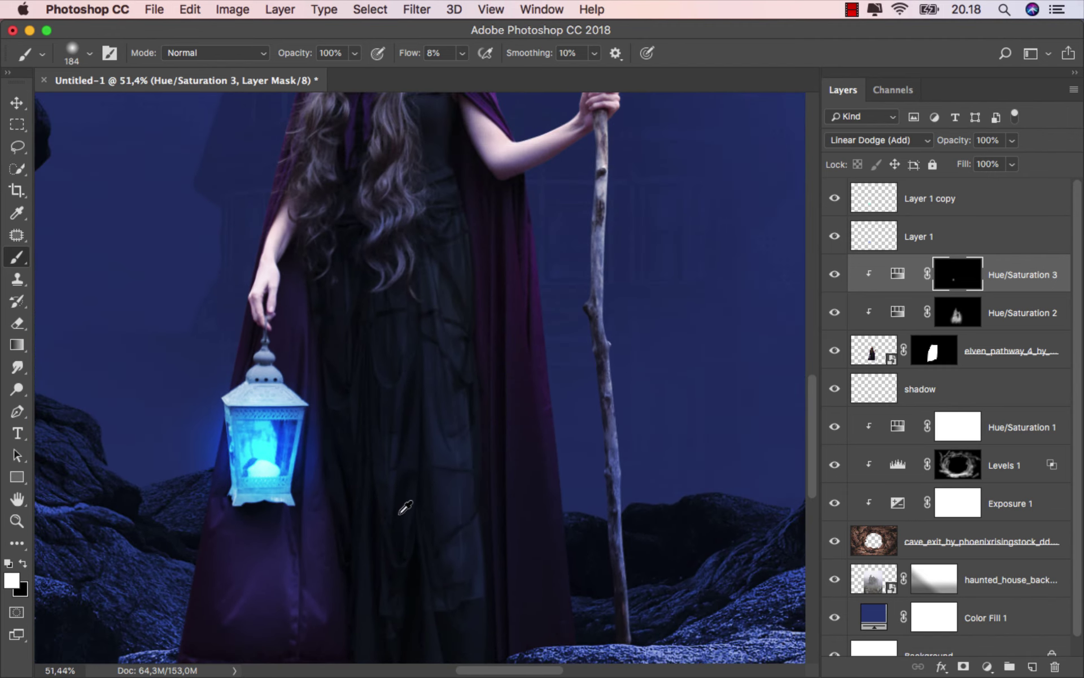
{"action": "scroll", "coordinate": [525, 487], "scroll_direction": "right", "scroll_amount": 5}
{"action": "left_click_drag", "start_coordinate": [452, 465], "coordinate": [418, 464]}
{"action": "scroll", "coordinate": [453, 469], "scroll_direction": "up", "scroll_amount": 3}
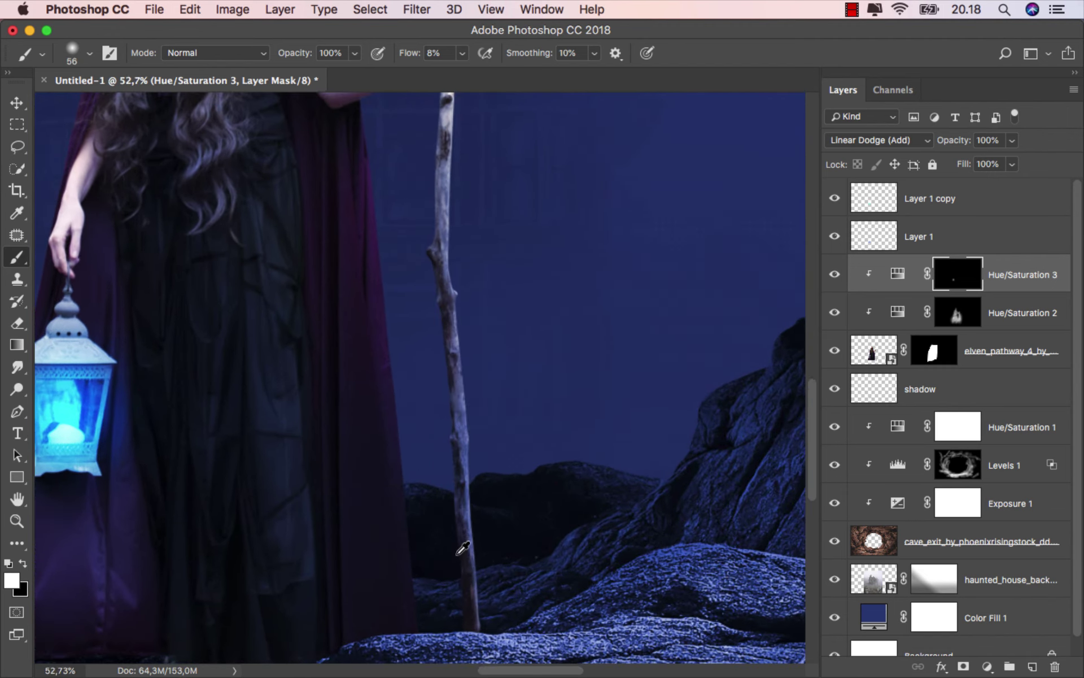
{"action": "scroll", "coordinate": [462, 559], "scroll_direction": "down", "scroll_amount": 2}
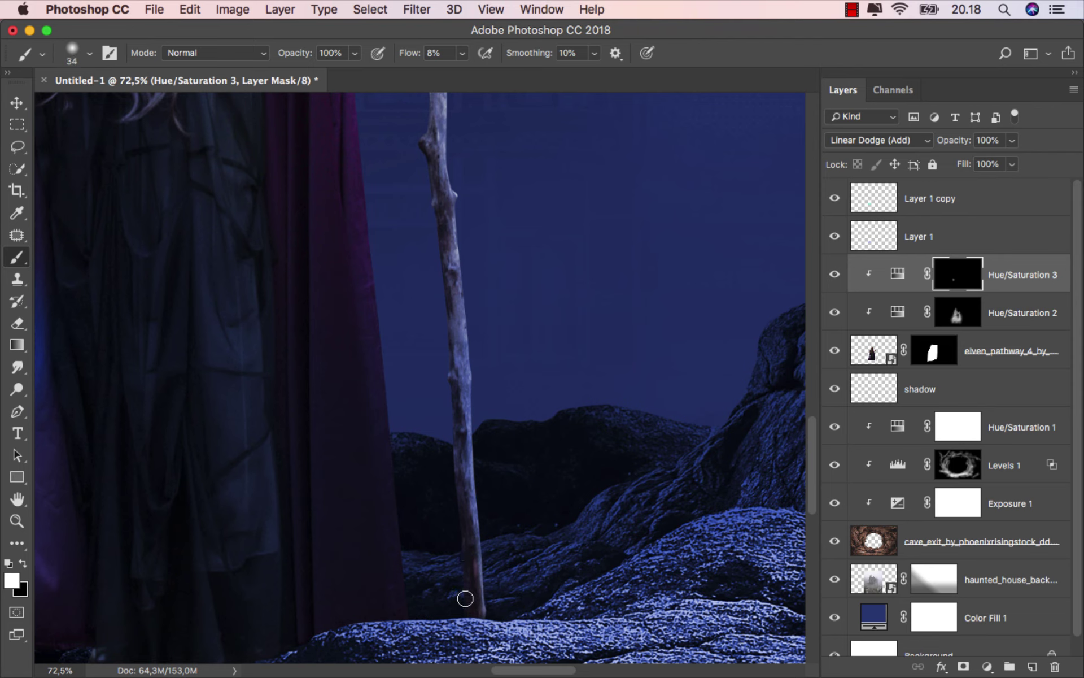
{"action": "left_click_drag", "start_coordinate": [442, 317], "coordinate": [440, 268]}
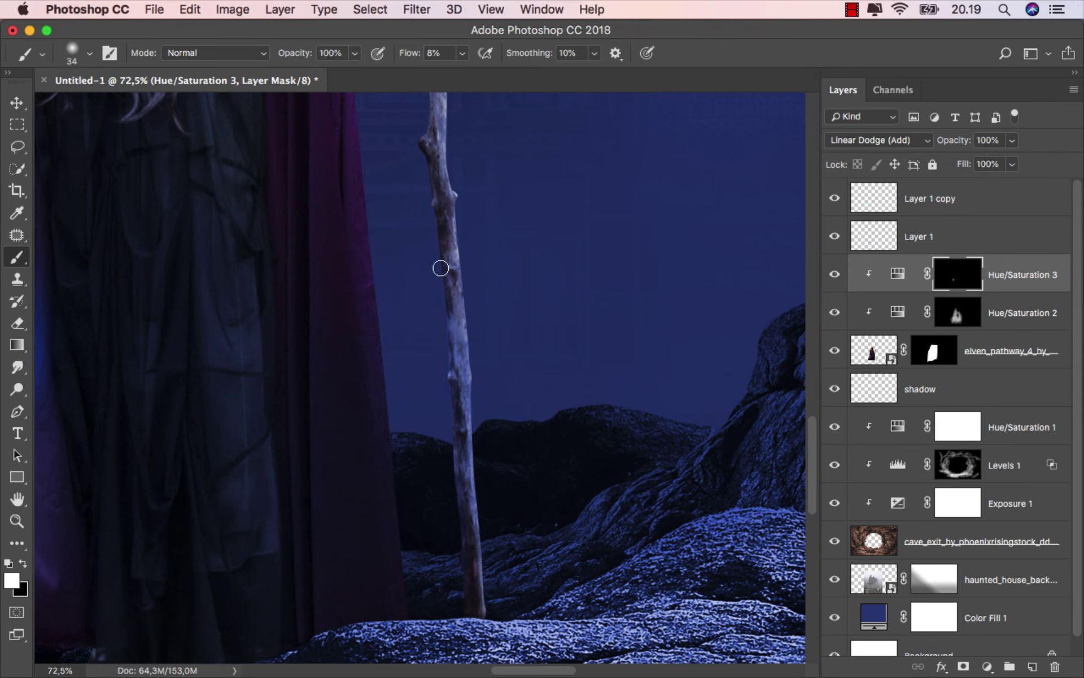
Paint more blue glow further up the staff
{"action": "scroll", "coordinate": [457, 610], "scroll_direction": "up", "scroll_amount": 3}
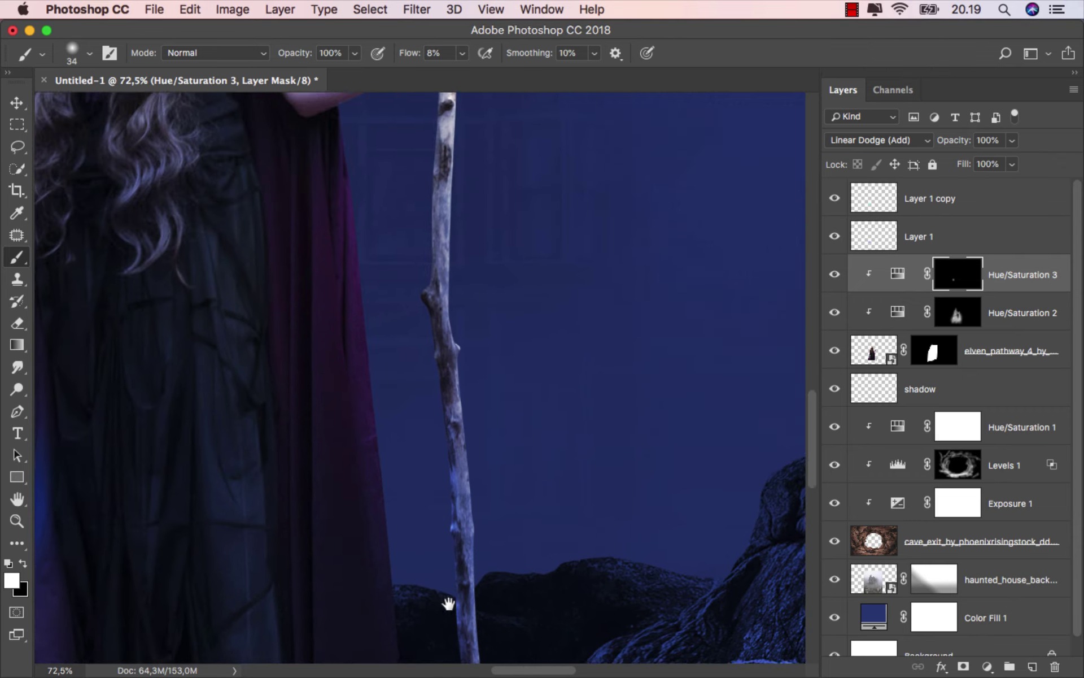
{"action": "scroll", "coordinate": [428, 292], "scroll_direction": "up", "scroll_amount": 3}
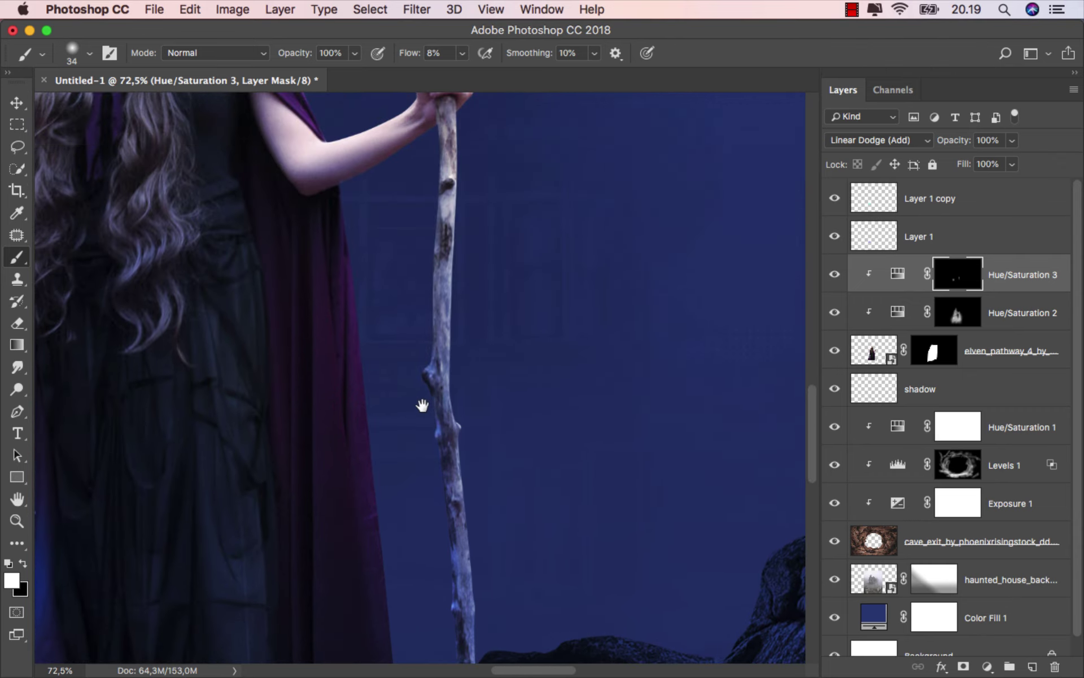
{"action": "left_click_drag", "start_coordinate": [421, 415], "coordinate": [436, 319]}
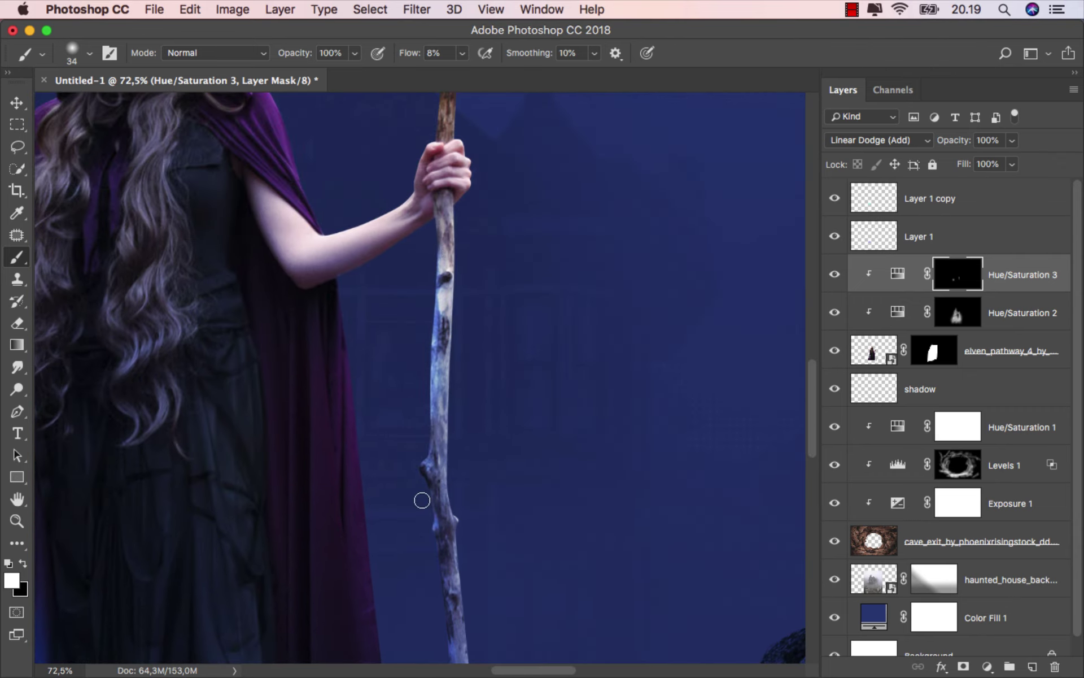
{"action": "scroll", "coordinate": [513, 443], "scroll_direction": "down", "scroll_amount": 2}
{"action": "scroll", "coordinate": [507, 423], "scroll_direction": "down", "scroll_amount": 3}
{"action": "scroll", "coordinate": [507, 429], "scroll_direction": "up", "scroll_amount": 2}
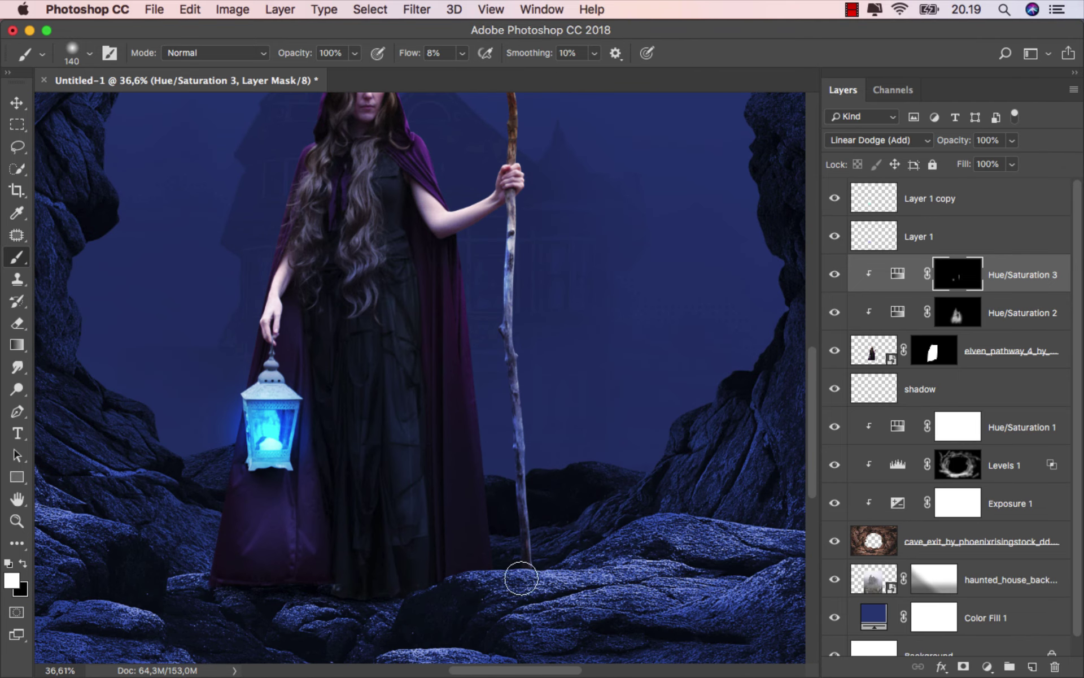
Lower brush flow to 5% and brush soft glow up the dress with a large brush
{"action": "left_click_drag", "start_coordinate": [516, 564], "coordinate": [542, 564]}
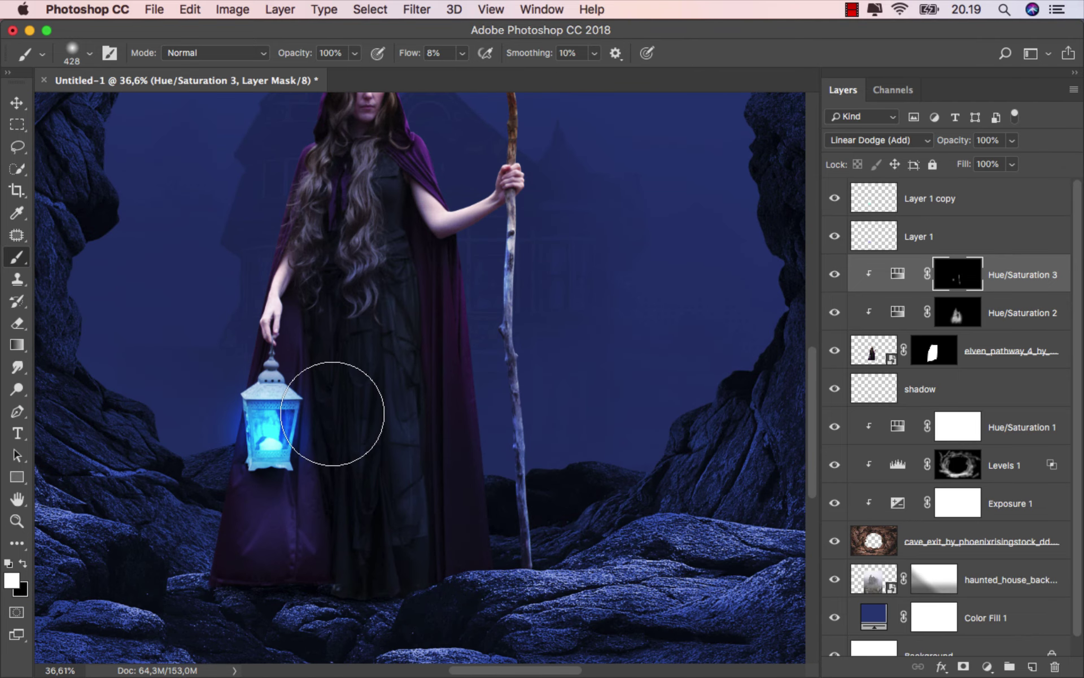
{"action": "left_click", "coordinate": [462, 53]}
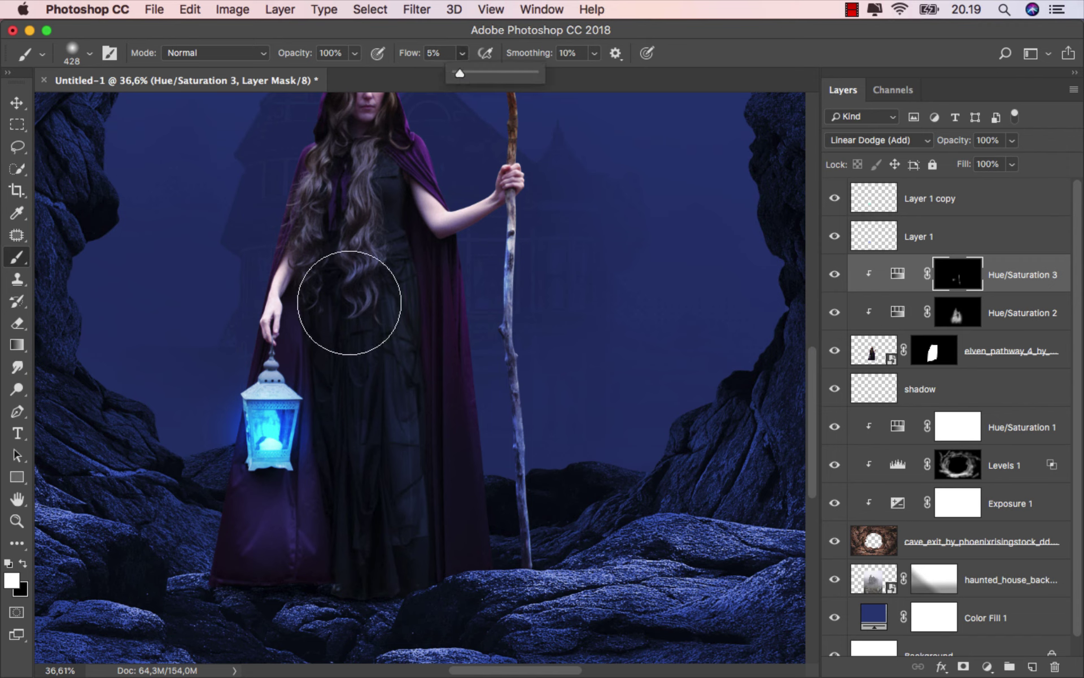
{"action": "mouse_move", "coordinate": [294, 377]}
{"action": "left_mouse_down"}
{"action": "mouse_move", "coordinate": [274, 412]}
{"action": "mouse_move", "coordinate": [267, 497]}
{"action": "left_mouse_up"}
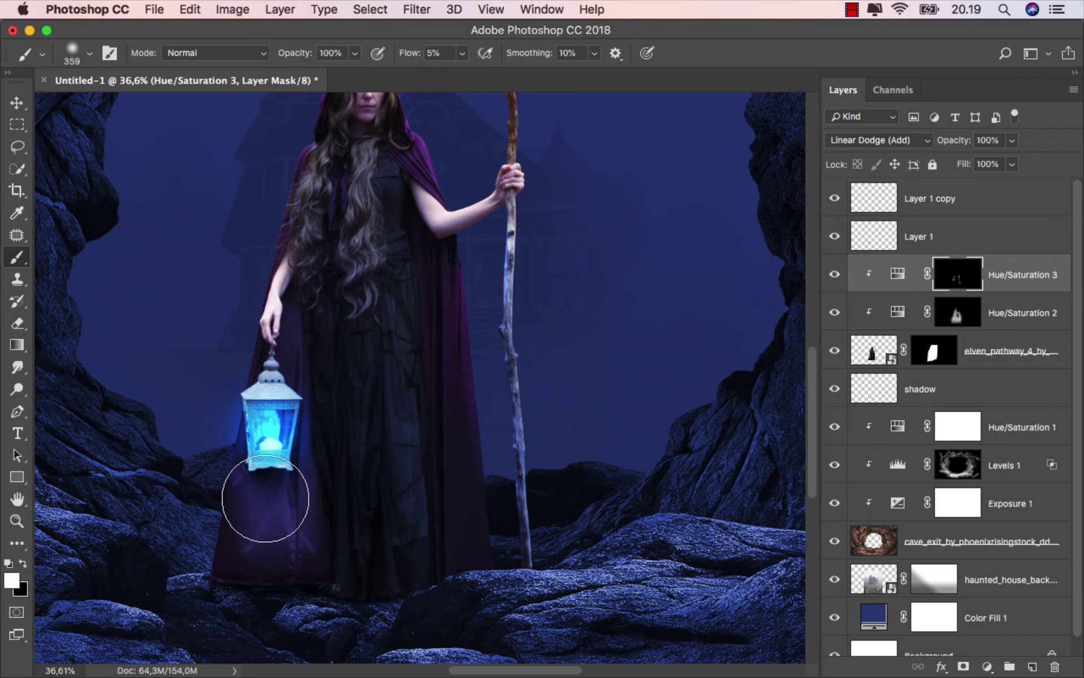
{"action": "left_click_drag", "start_coordinate": [322, 474], "coordinate": [334, 474]}
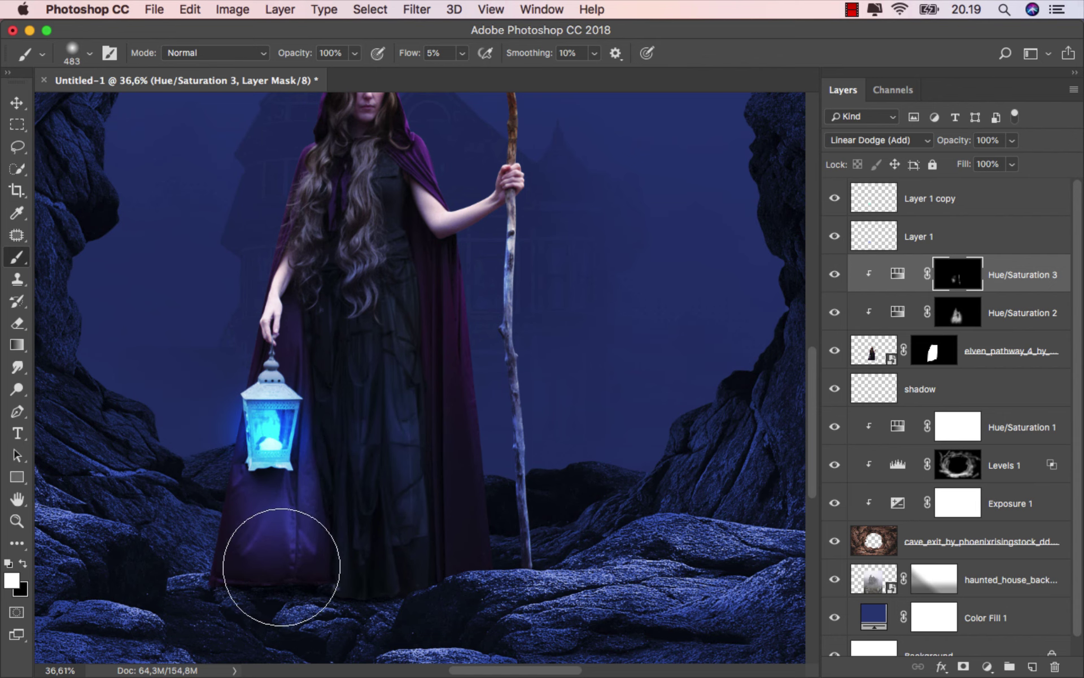
{"action": "left_click_drag", "start_coordinate": [417, 464], "coordinate": [476, 546]}
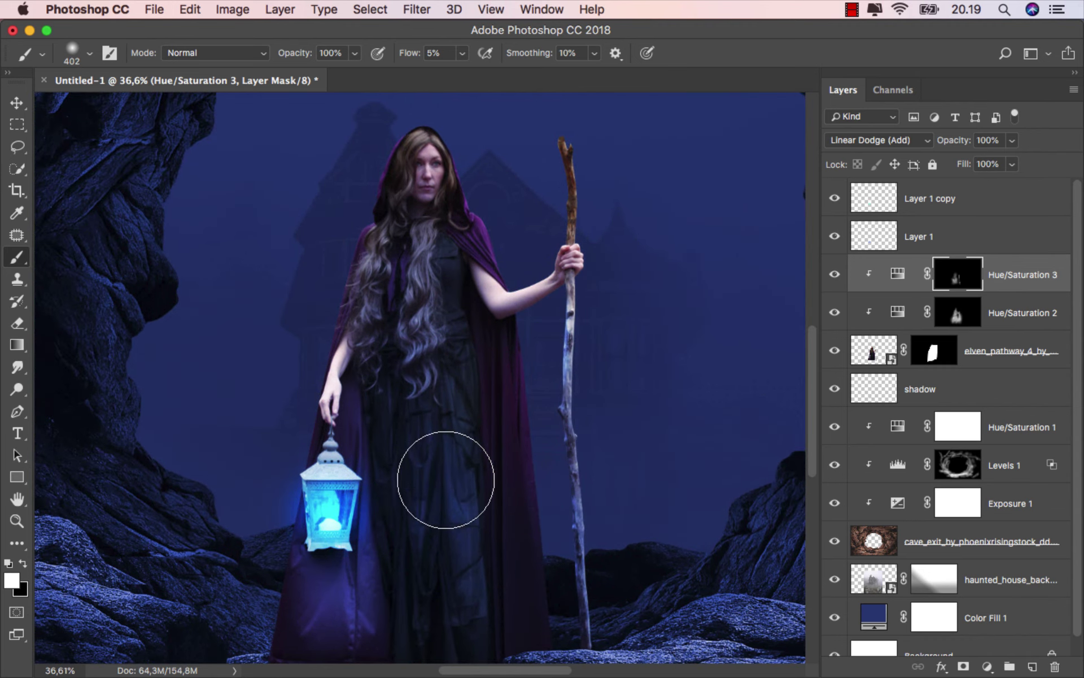
Continue brushing glow across the dress and arm, adjusting brush size for each area
{"action": "mouse_move", "coordinate": [448, 491]}
{"action": "left_mouse_down"}
{"action": "mouse_move", "coordinate": [413, 496]}
{"action": "mouse_move", "coordinate": [446, 466]}
{"action": "left_mouse_up"}
{"action": "scroll", "coordinate": [492, 532], "scroll_direction": "down", "scroll_amount": 3}
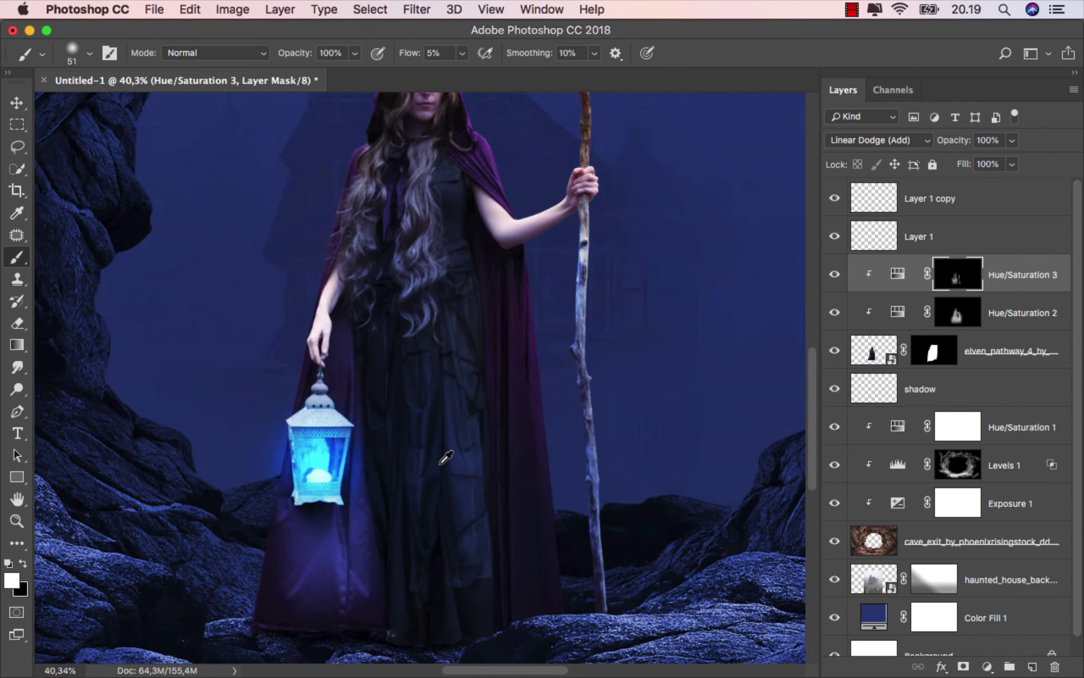
{"action": "scroll", "coordinate": [451, 452], "scroll_direction": "up", "scroll_amount": 4}
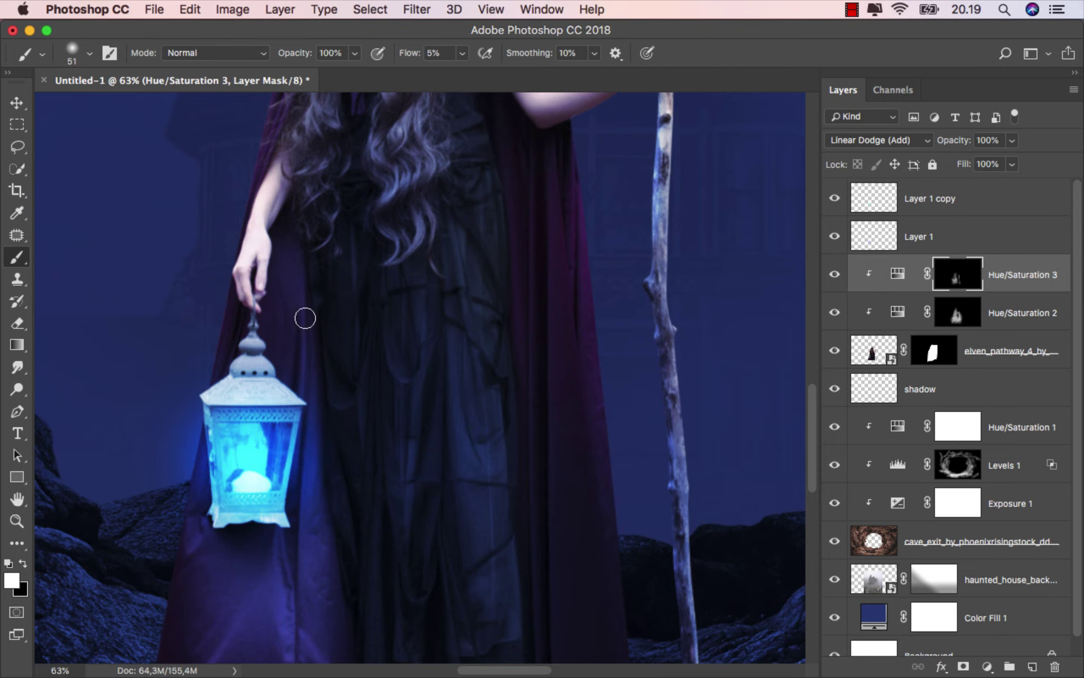
{"action": "left_click_drag", "start_coordinate": [324, 528], "coordinate": [339, 527]}
{"action": "scroll", "coordinate": [363, 547], "scroll_direction": "right", "scroll_amount": 2}
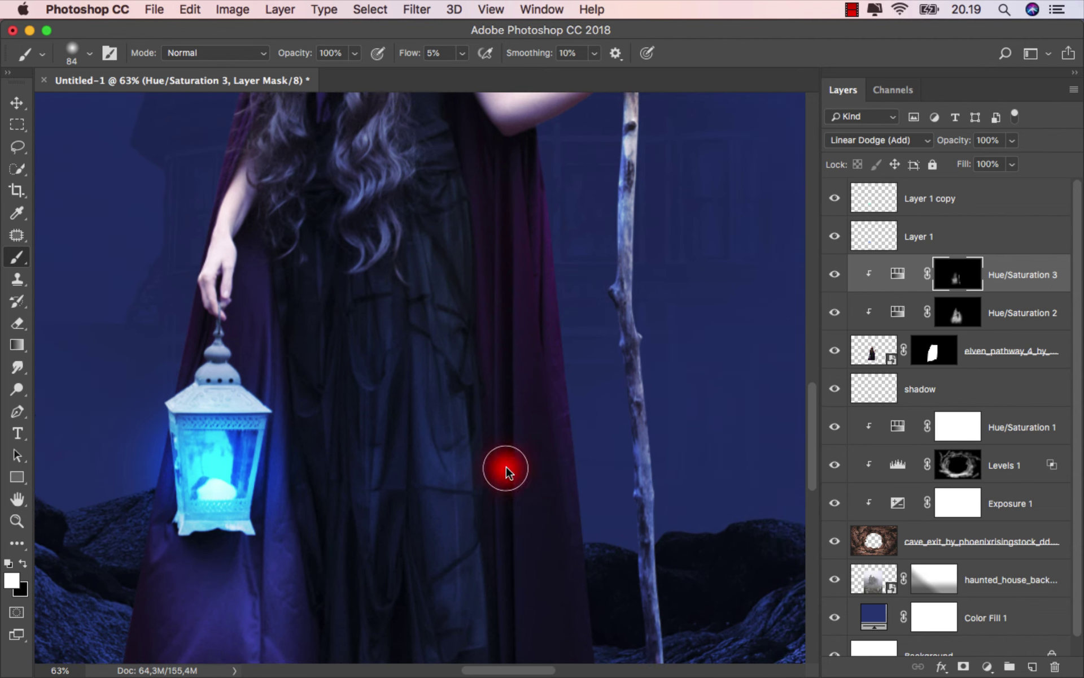
{"action": "scroll", "coordinate": [443, 438], "scroll_direction": "down", "scroll_amount": 2}
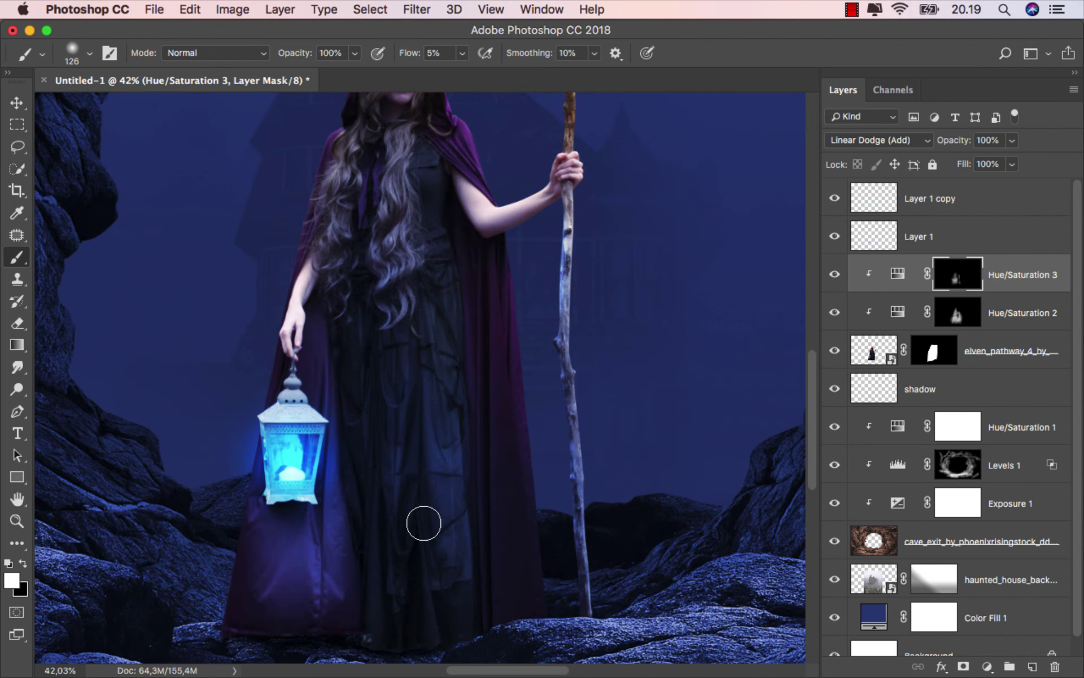
{"action": "left_click_drag", "start_coordinate": [375, 486], "coordinate": [401, 486]}
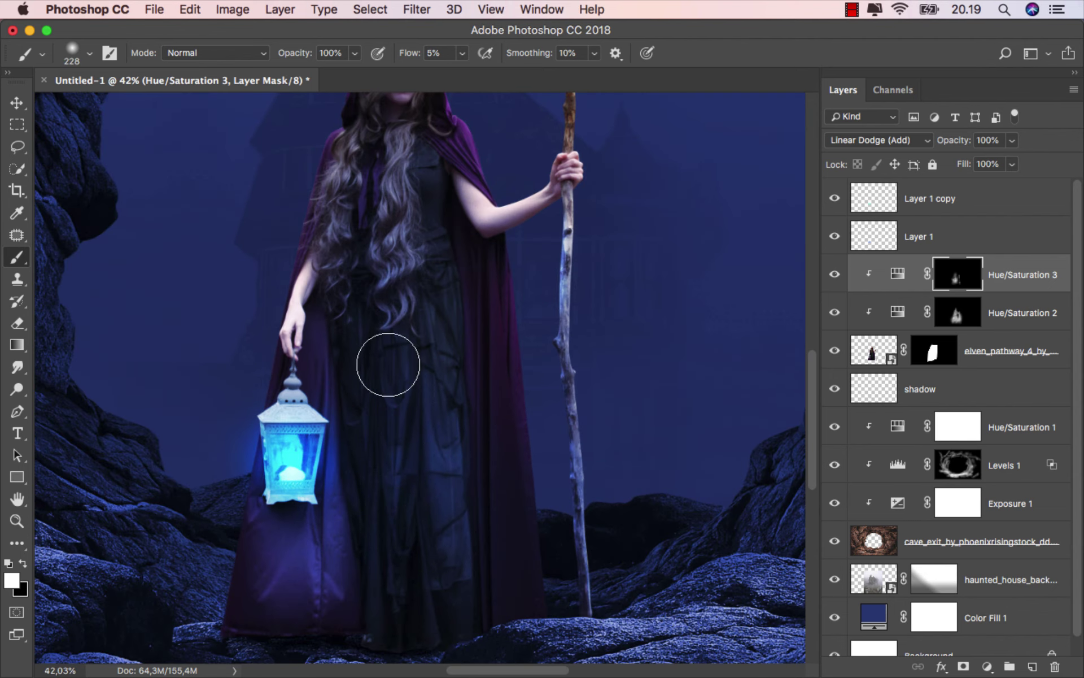
{"action": "scroll", "coordinate": [444, 467], "scroll_direction": "up", "scroll_amount": 5}
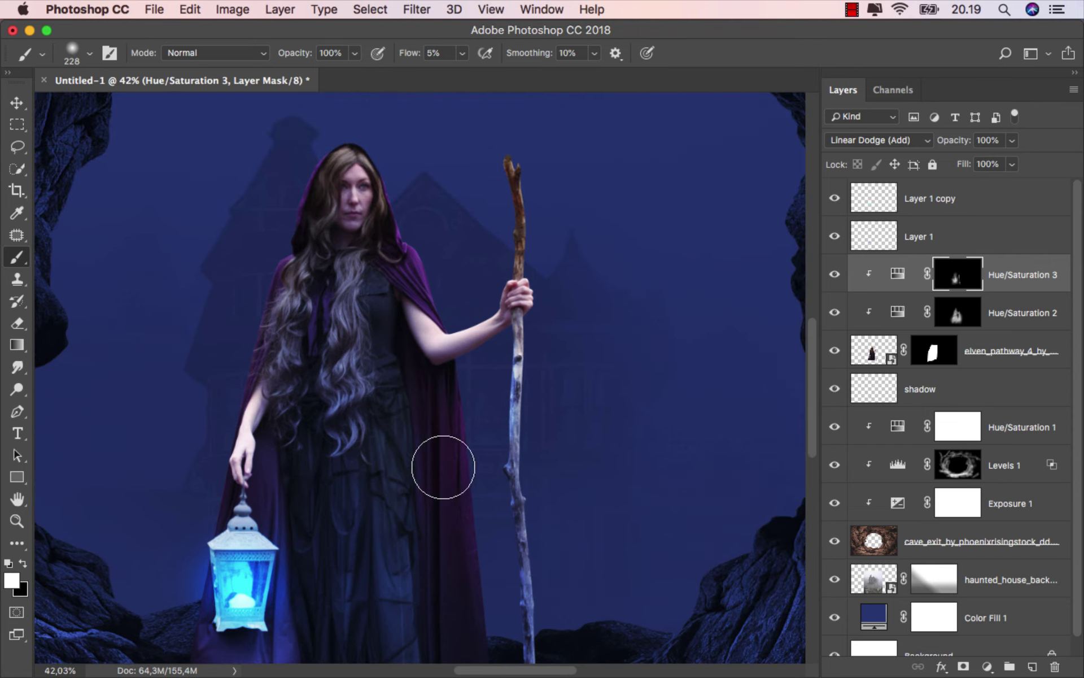
{"action": "scroll", "coordinate": [477, 307], "scroll_direction": "up", "scroll_amount": 5}
{"action": "left_click_drag", "start_coordinate": [465, 356], "coordinate": [446, 370]}
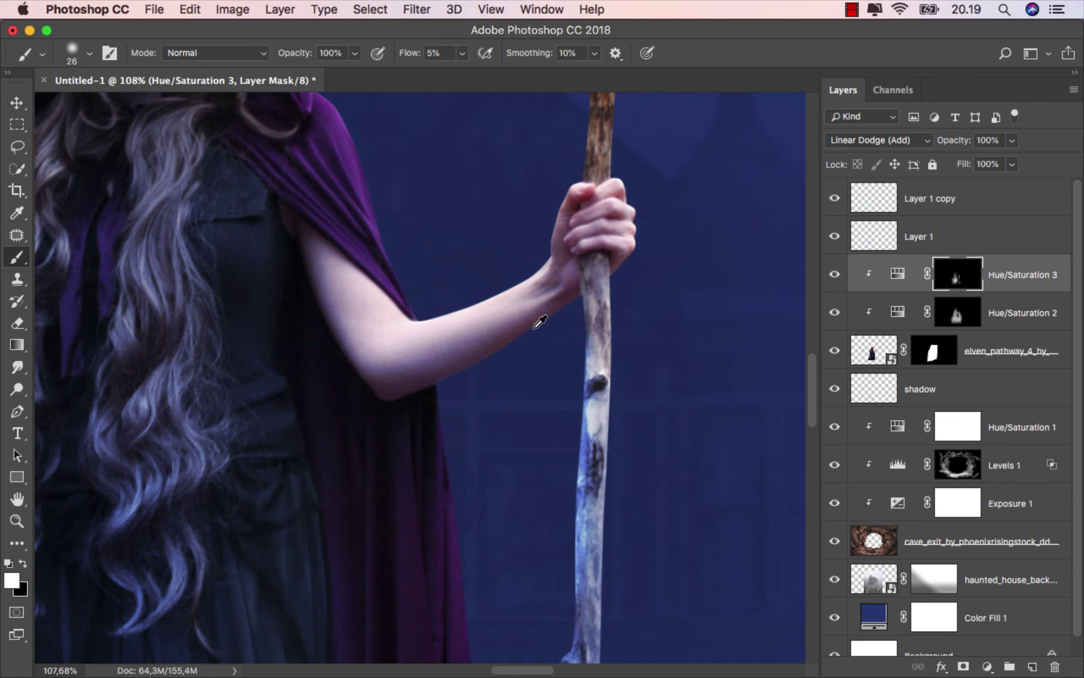
Raise the brush flow to full and shrink the brush to a tiny tip
{"action": "scroll", "coordinate": [541, 321], "scroll_direction": "up", "scroll_amount": 3}
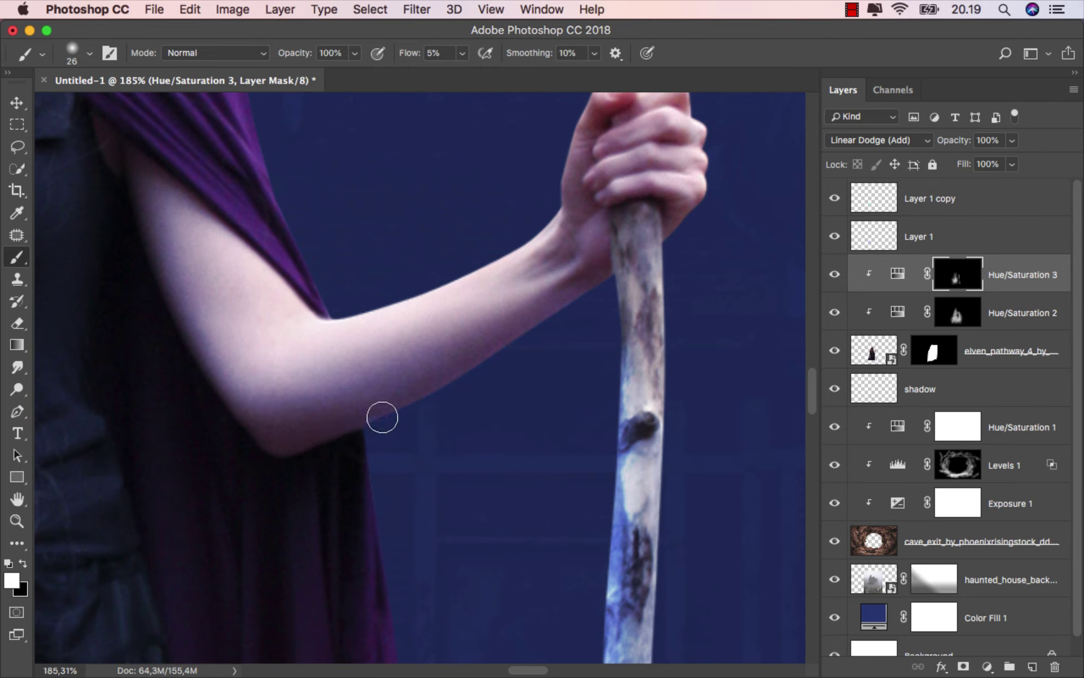
{"action": "scroll", "coordinate": [406, 151], "scroll_direction": "left", "scroll_amount": 5}
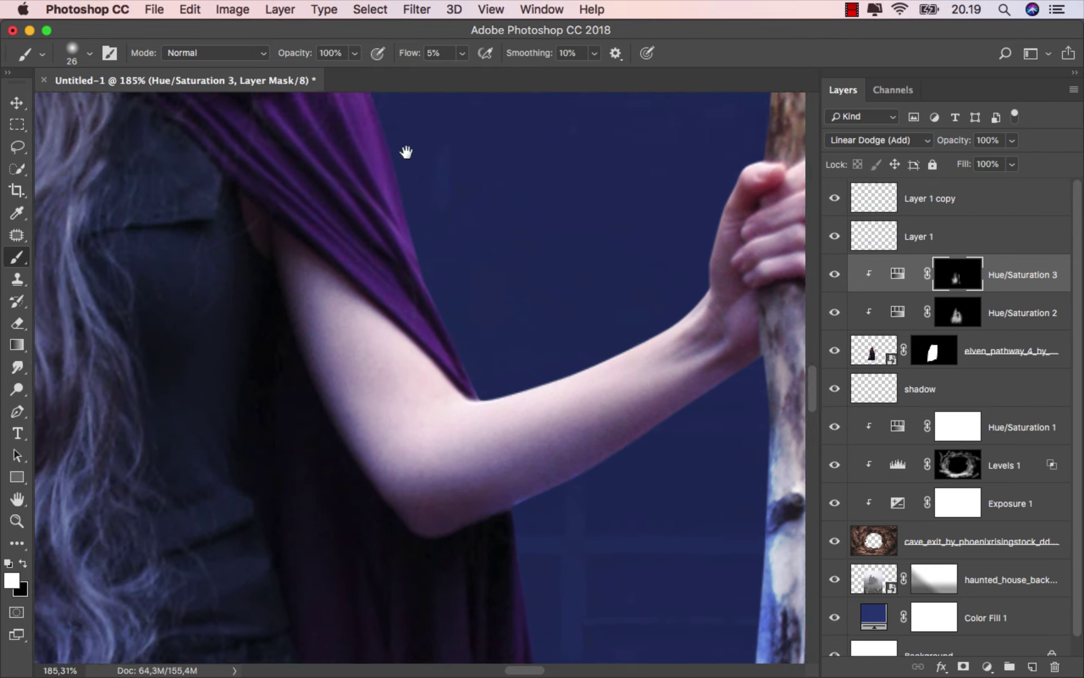
{"action": "left_click_drag", "start_coordinate": [407, 152], "coordinate": [428, 164]}
{"action": "mouse_move", "coordinate": [462, 52]}
{"action": "left_mouse_down"}
{"action": "mouse_move", "coordinate": [480, 74]}
{"action": "mouse_move", "coordinate": [541, 73]}
{"action": "left_mouse_up"}
{"action": "left_click_drag", "start_coordinate": [315, 363], "coordinate": [302, 365]}
Zoom in on the elbow and staff and paint a thin blue rim along the finger
{"action": "scroll", "coordinate": [310, 341], "scroll_direction": "down", "scroll_amount": 2}
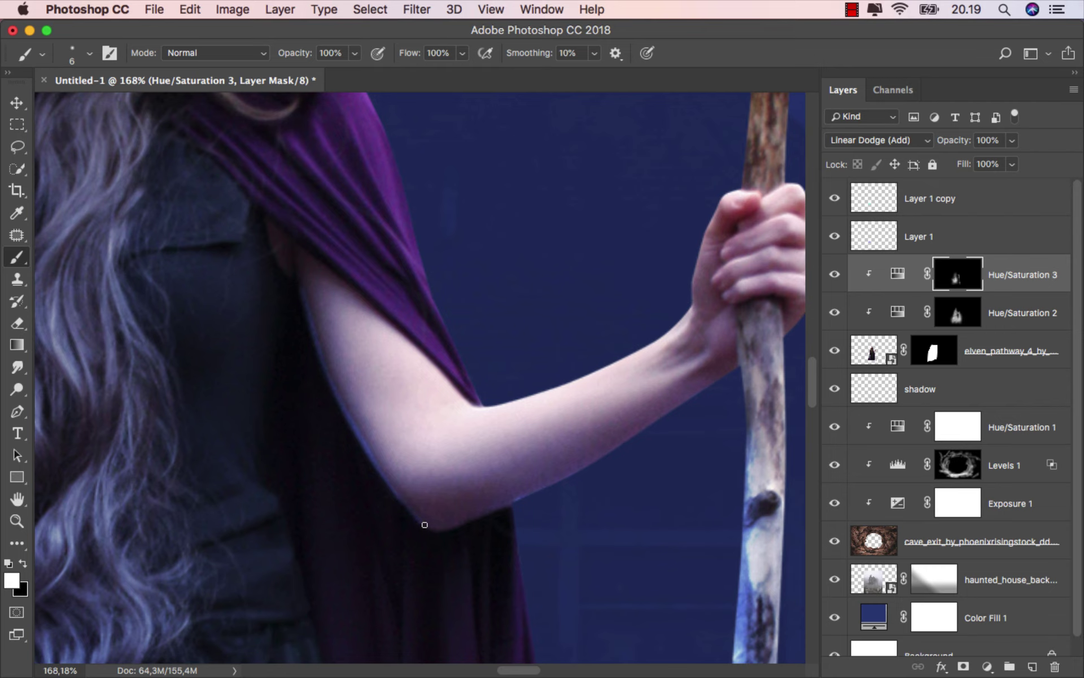
{"action": "mouse_move", "coordinate": [612, 483]}
{"action": "left_mouse_down"}
{"action": "mouse_move", "coordinate": [406, 404]}
{"action": "mouse_move", "coordinate": [424, 361]}
{"action": "left_mouse_up"}
{"action": "scroll", "coordinate": [278, 442], "scroll_direction": "up", "scroll_amount": 2}
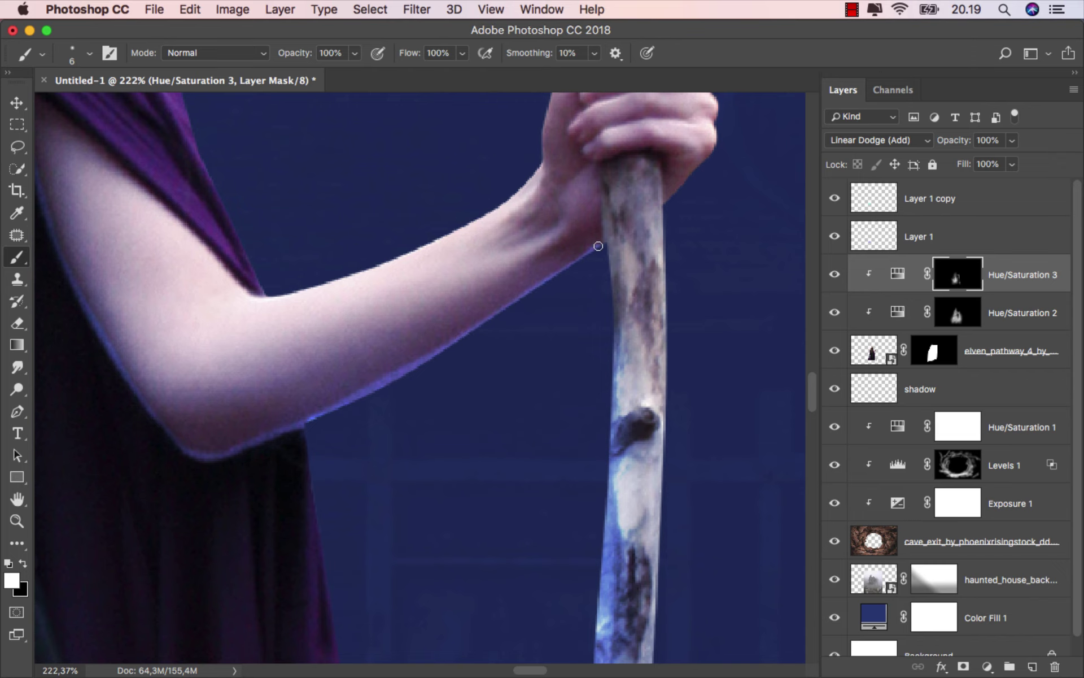
{"action": "scroll", "coordinate": [598, 246], "scroll_direction": "down", "scroll_amount": 3}
{"action": "scroll", "coordinate": [604, 339], "scroll_direction": "down", "scroll_amount": 3}
{"action": "scroll", "coordinate": [571, 343], "scroll_direction": "down", "scroll_amount": 3}
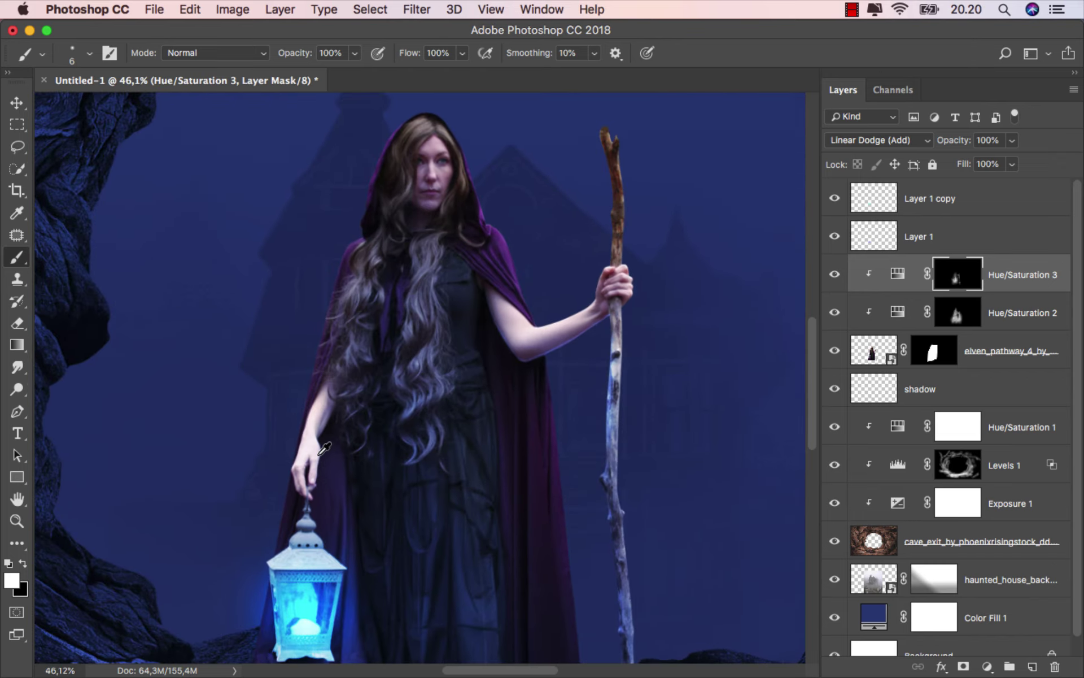
{"action": "scroll", "coordinate": [325, 448], "scroll_direction": "up", "scroll_amount": 2}
{"action": "scroll", "coordinate": [316, 452], "scroll_direction": "up", "scroll_amount": 3}
{"action": "scroll", "coordinate": [294, 454], "scroll_direction": "up", "scroll_amount": 1}
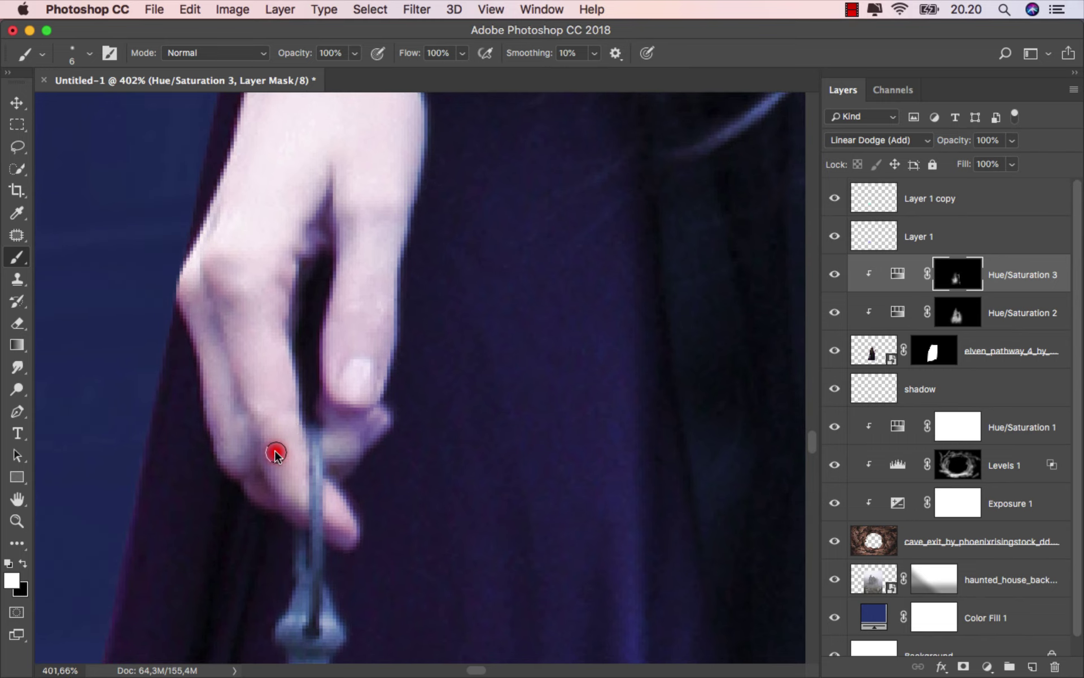
{"action": "left_click_drag", "start_coordinate": [275, 453], "coordinate": [270, 452]}
{"action": "scroll", "coordinate": [230, 445], "scroll_direction": "down", "scroll_amount": 1}
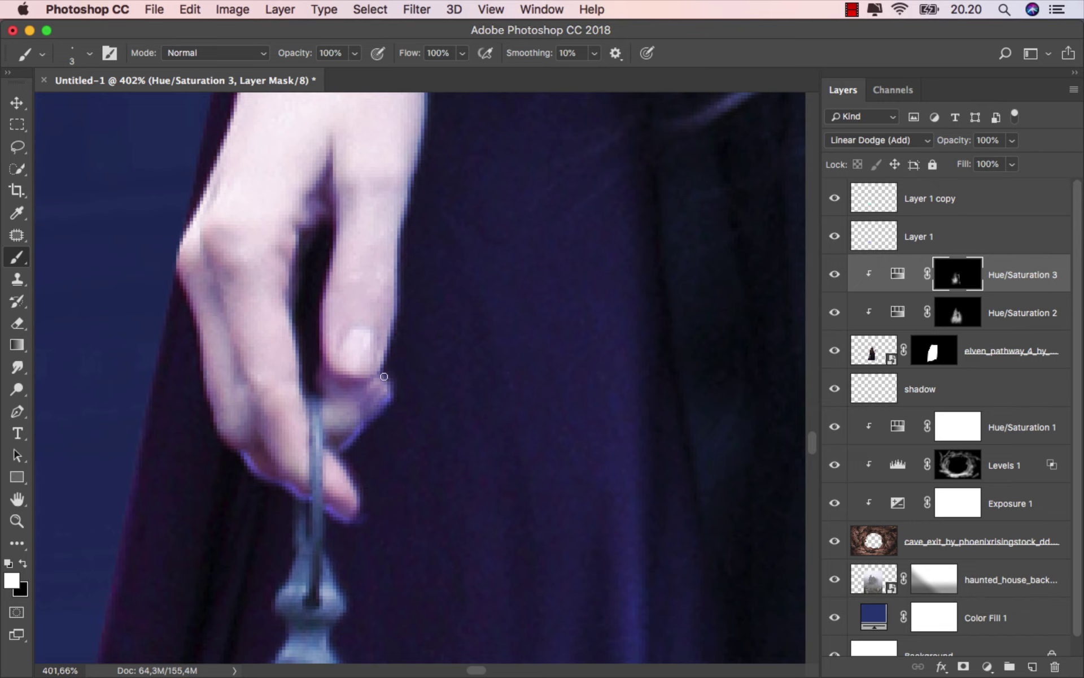
{"action": "left_click_drag", "start_coordinate": [327, 349], "coordinate": [330, 288]}
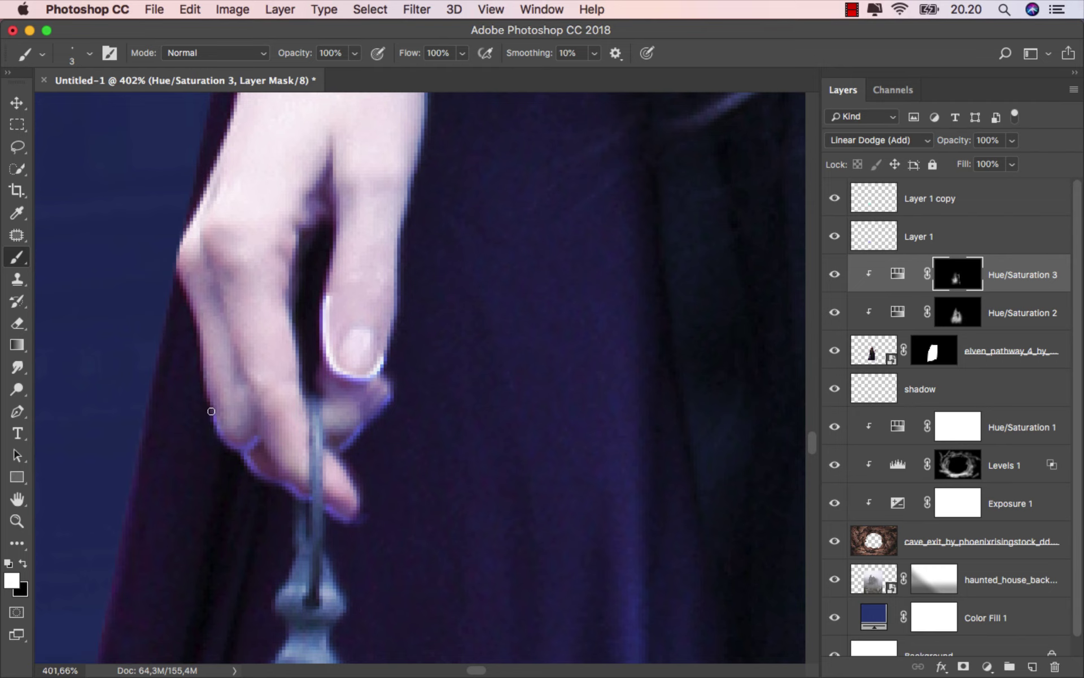
Extend the thin blue rim up the finger's edge
{"action": "scroll", "coordinate": [193, 282], "scroll_direction": "down", "scroll_amount": 5}
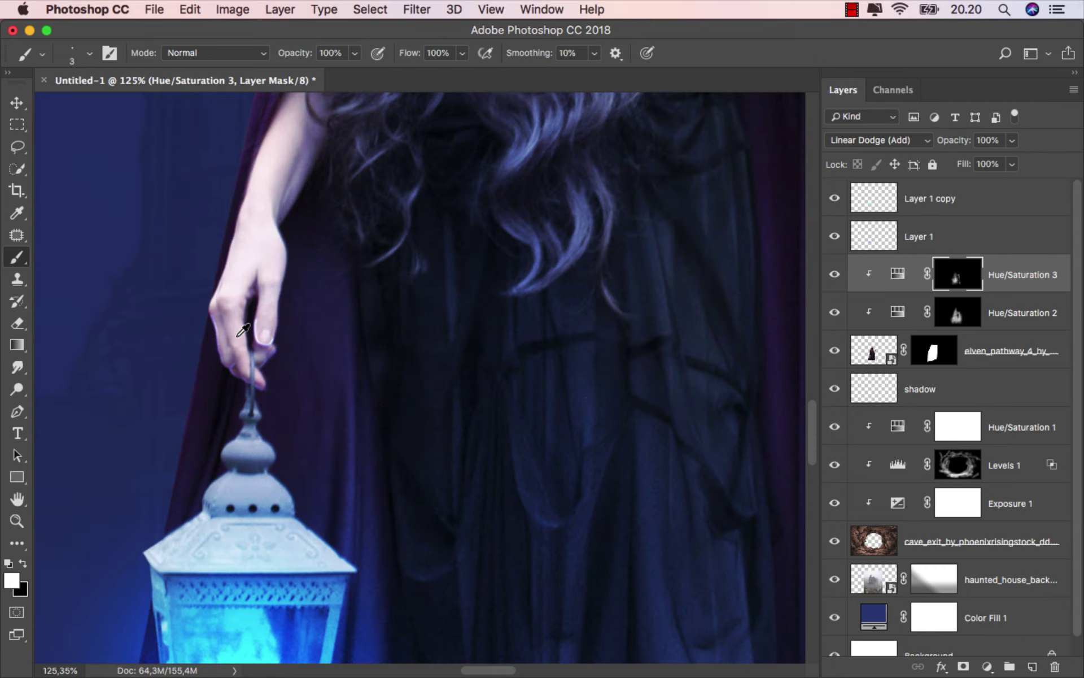
{"action": "scroll", "coordinate": [246, 343], "scroll_direction": "up", "scroll_amount": 5}
{"action": "left_click_drag", "start_coordinate": [273, 357], "coordinate": [261, 225]}
{"action": "scroll", "coordinate": [289, 291], "scroll_direction": "down", "scroll_amount": 5}
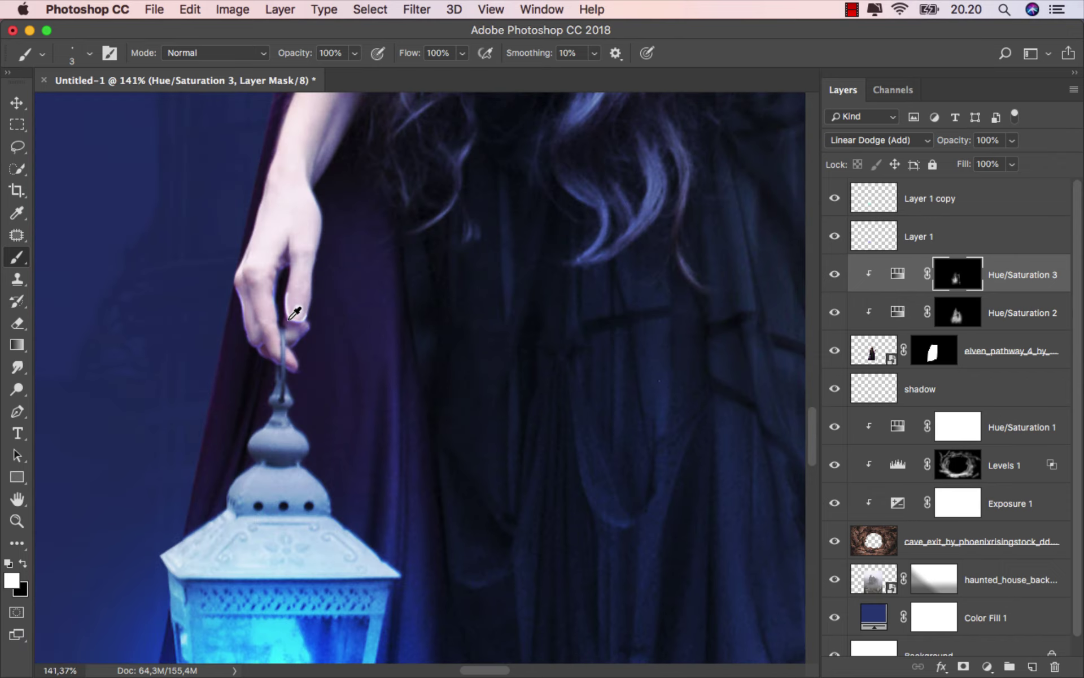
{"action": "scroll", "coordinate": [274, 321], "scroll_direction": "up", "scroll_amount": 4}
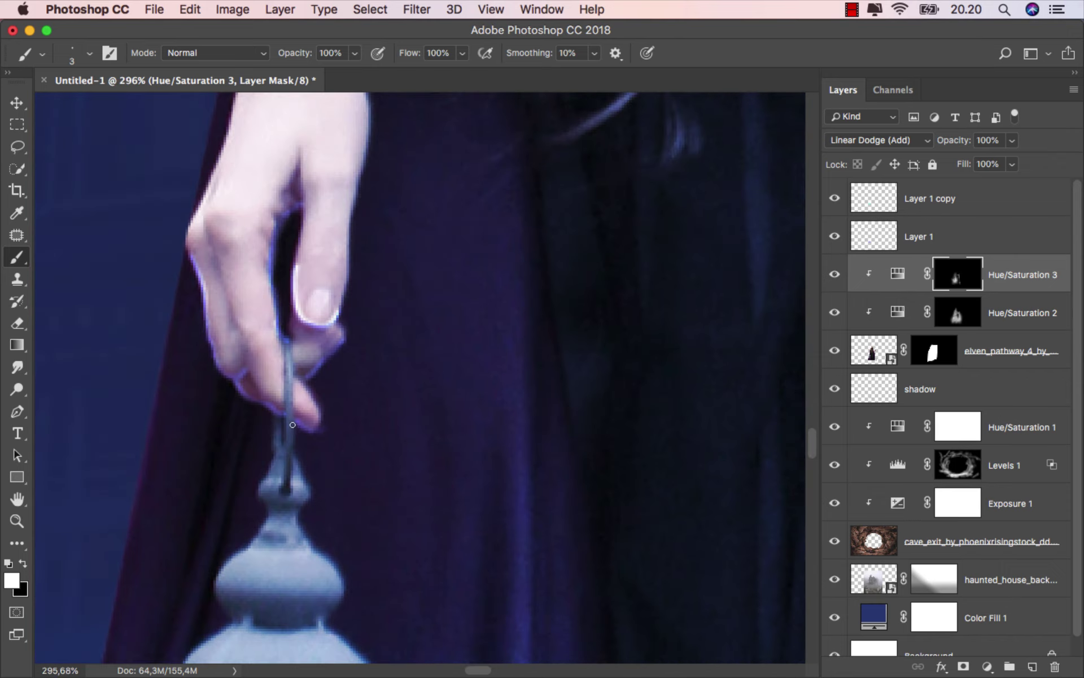
Pan across the forearm underside and the hand gripping the staff, then centre the figure
{"action": "scroll", "coordinate": [293, 424], "scroll_direction": "down", "scroll_amount": 2}
{"action": "scroll", "coordinate": [292, 425], "scroll_direction": "down", "scroll_amount": 3}
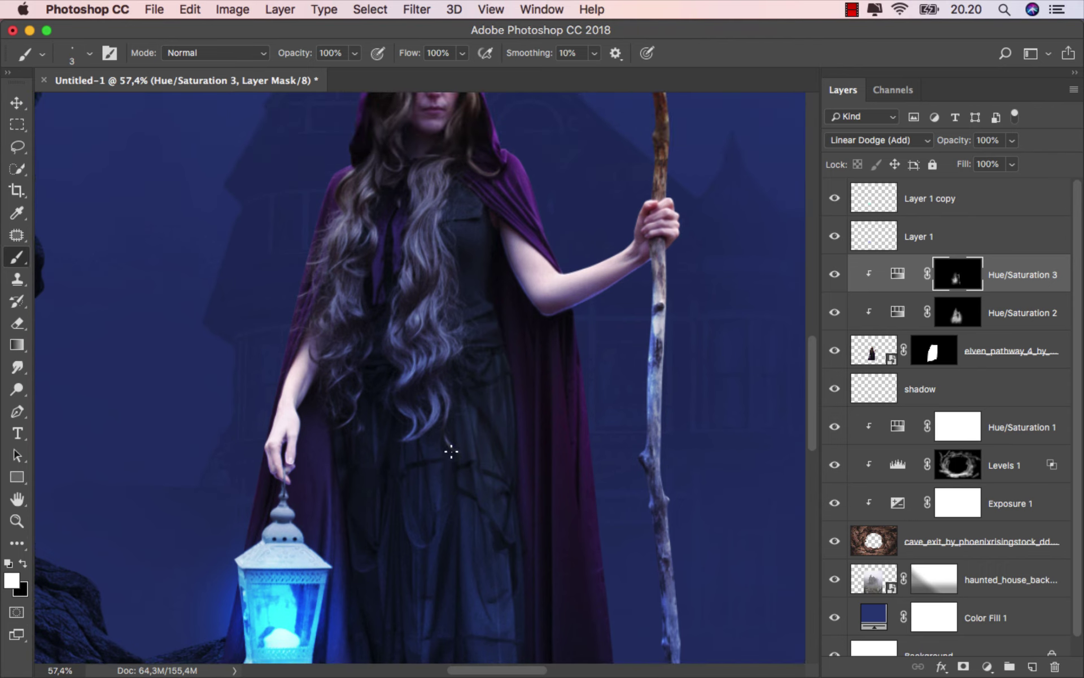
{"action": "scroll", "coordinate": [395, 513], "scroll_direction": "up", "scroll_amount": 2}
{"action": "scroll", "coordinate": [395, 513], "scroll_direction": "right", "scroll_amount": 2}
{"action": "scroll", "coordinate": [395, 513], "scroll_direction": "up", "scroll_amount": 2}
{"action": "scroll", "coordinate": [394, 514], "scroll_direction": "right", "scroll_amount": 2}
{"action": "scroll", "coordinate": [429, 416], "scroll_direction": "up", "scroll_amount": 3}
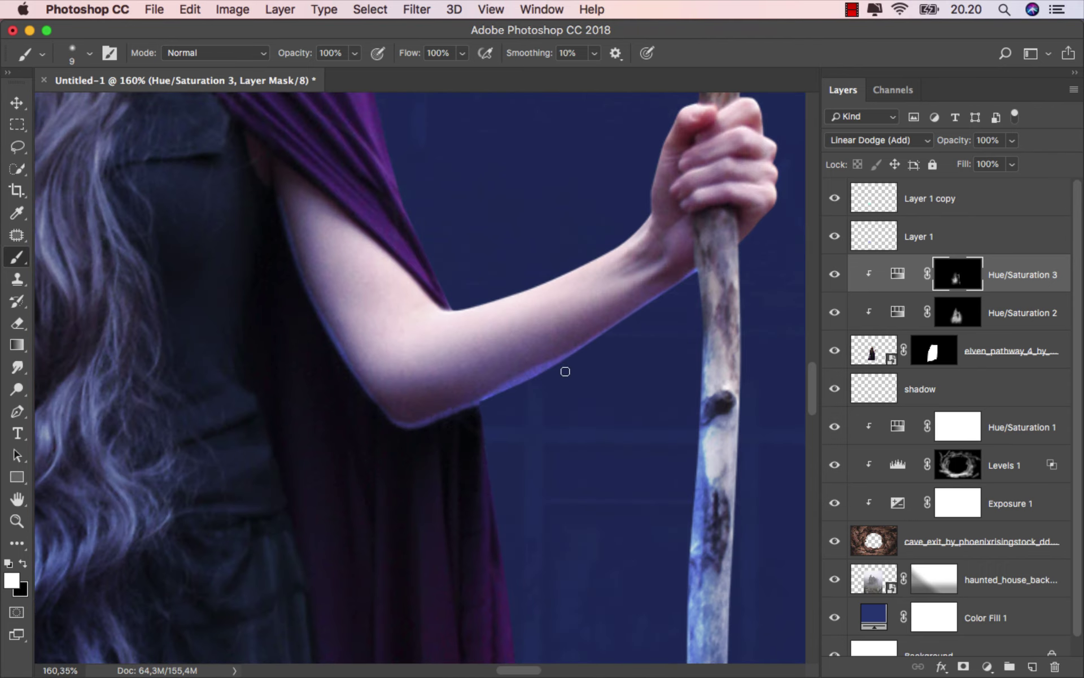
{"action": "scroll", "coordinate": [559, 370], "scroll_direction": "up", "scroll_amount": 3}
{"action": "left_click_drag", "start_coordinate": [525, 390], "coordinate": [228, 450]}
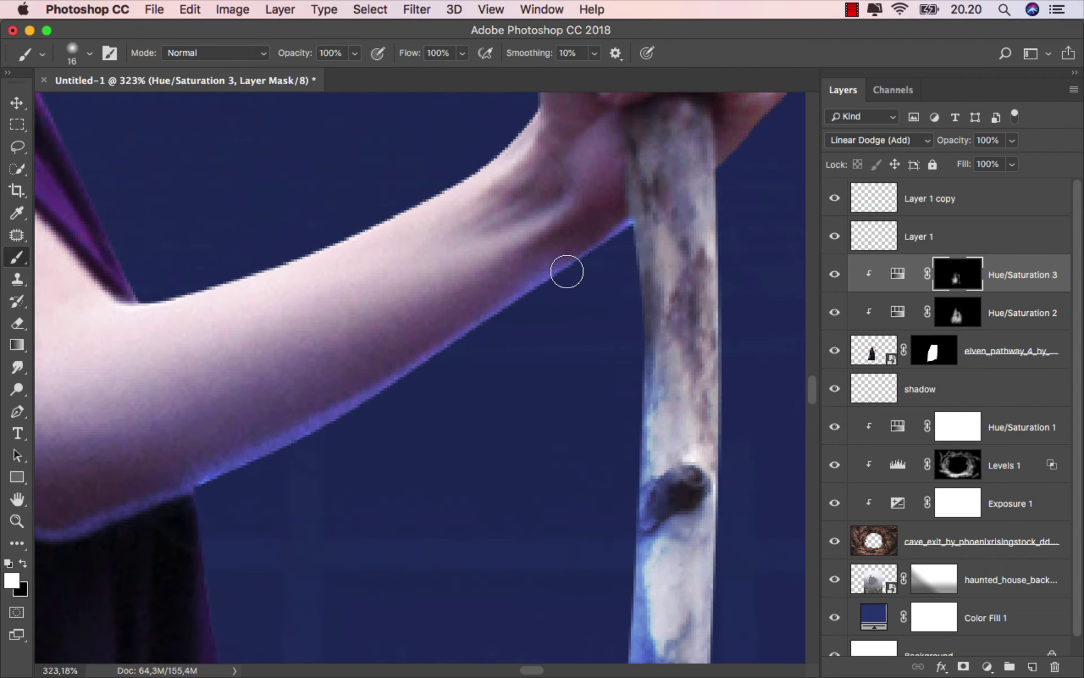
{"action": "left_click_drag", "start_coordinate": [567, 271], "coordinate": [211, 528]}
{"action": "scroll", "coordinate": [242, 491], "scroll_direction": "right", "scroll_amount": 3}
{"action": "left_click_drag", "start_coordinate": [242, 492], "coordinate": [290, 477]}
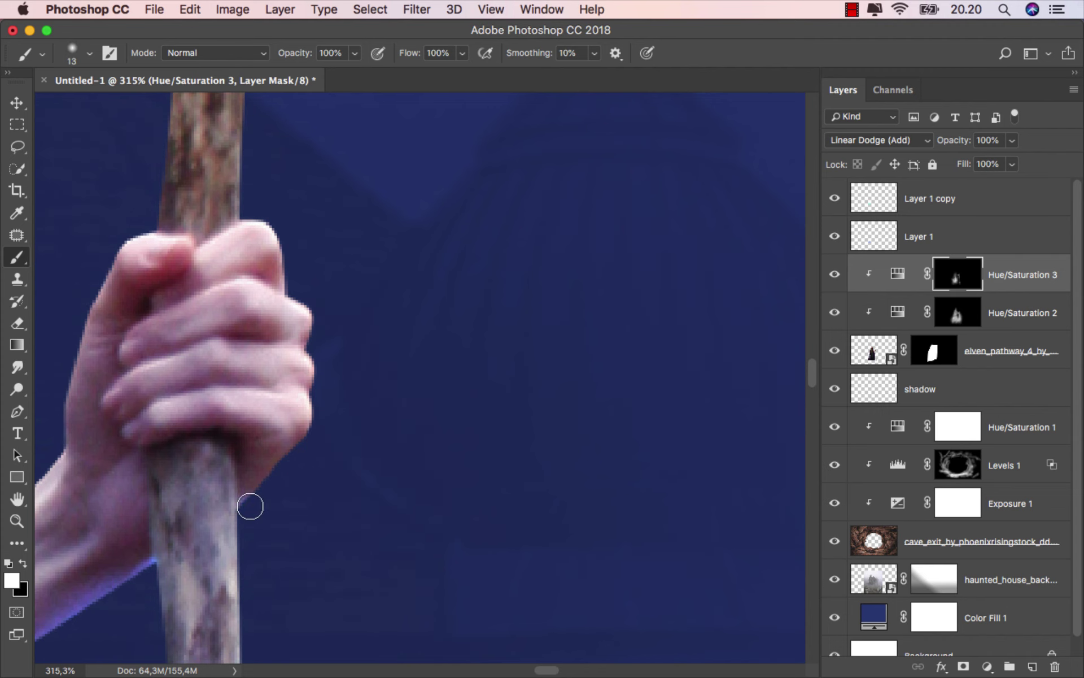
{"action": "scroll", "coordinate": [429, 370], "scroll_direction": "down", "scroll_amount": 10}
{"action": "scroll", "coordinate": [435, 373], "scroll_direction": "up", "scroll_amount": 3}
{"action": "scroll", "coordinate": [429, 382], "scroll_direction": "down", "scroll_amount": 1}
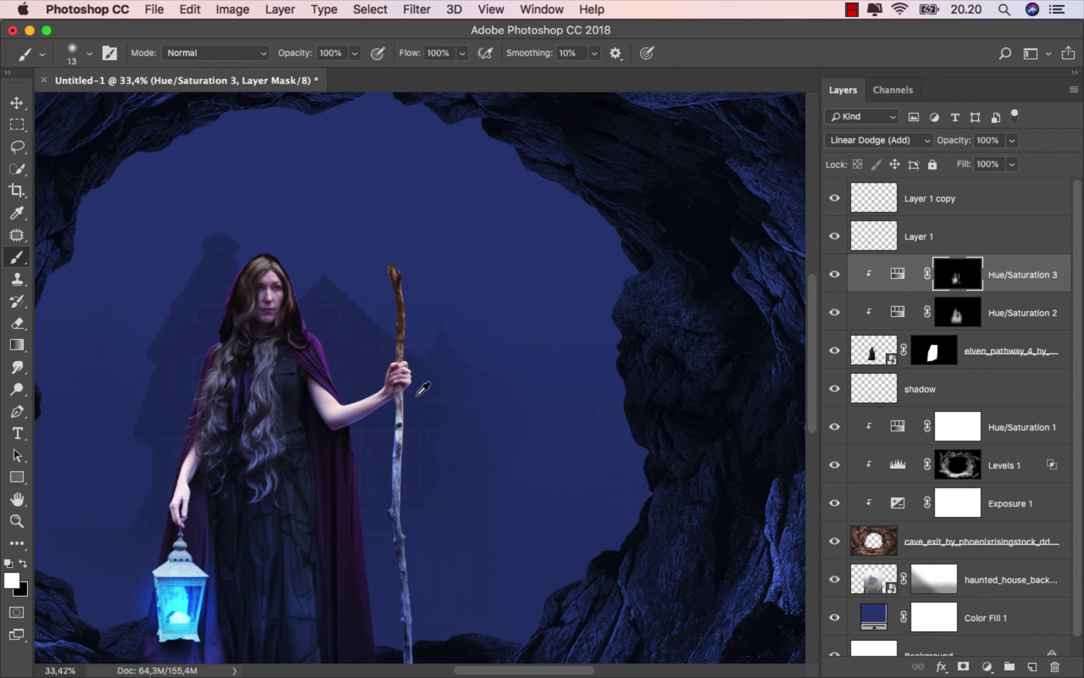
{"action": "left_click_drag", "start_coordinate": [277, 461], "coordinate": [355, 347]}
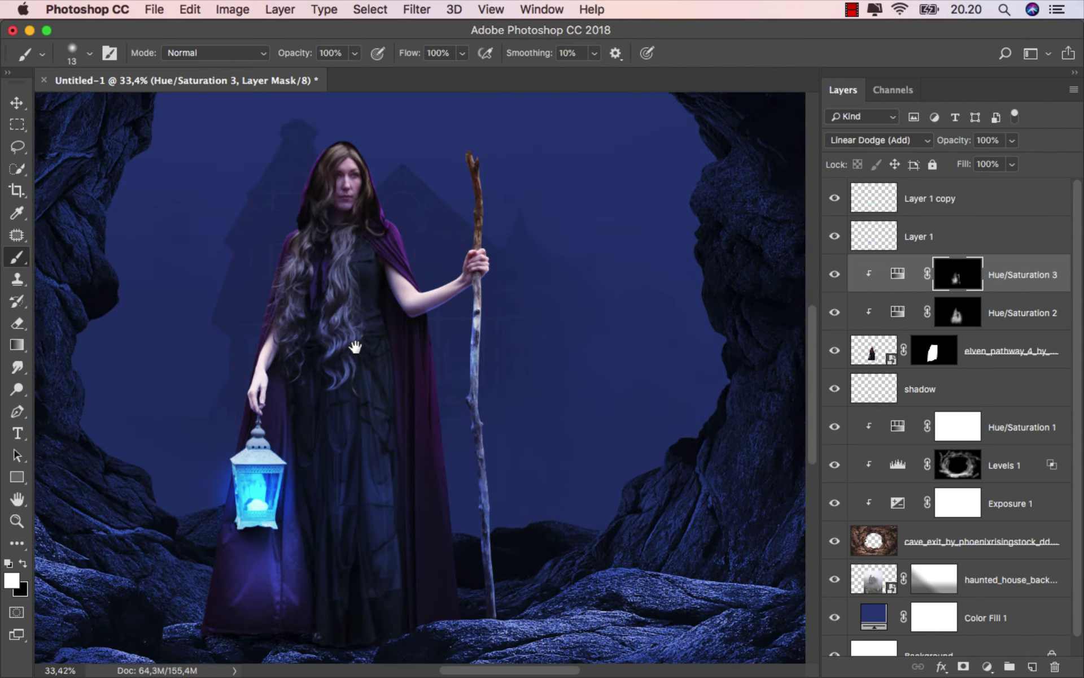
{"action": "left_click_drag", "start_coordinate": [459, 53], "coordinate": [384, 76]}
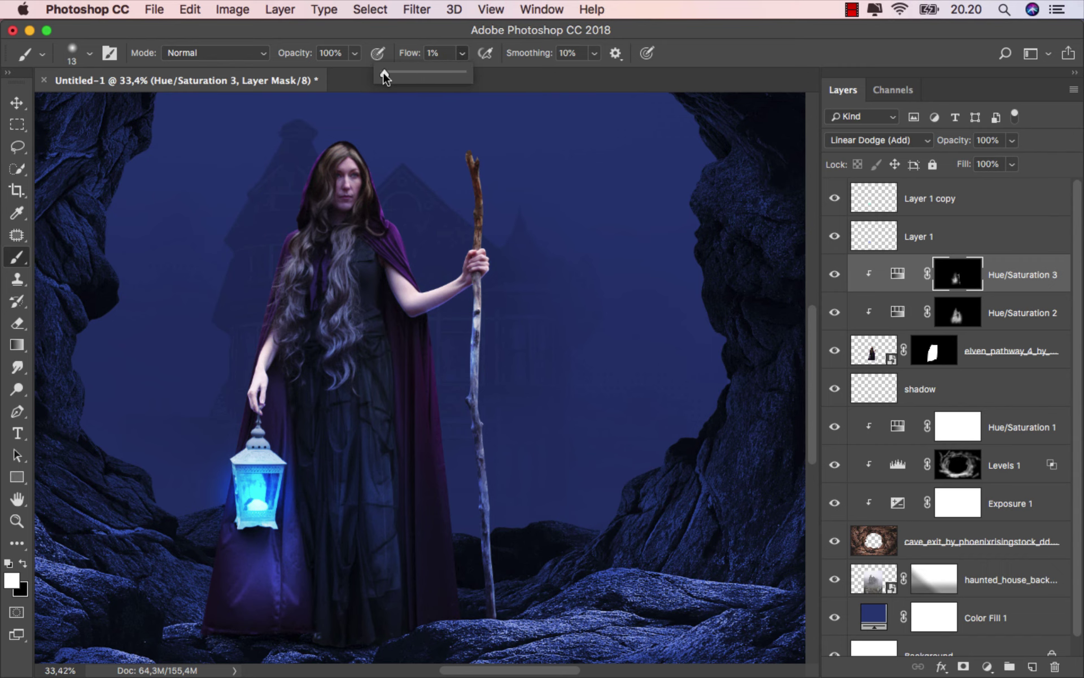
{"action": "left_click_drag", "start_coordinate": [395, 327], "coordinate": [411, 326]}
{"action": "scroll", "coordinate": [385, 361], "scroll_direction": "up", "scroll_amount": 1}
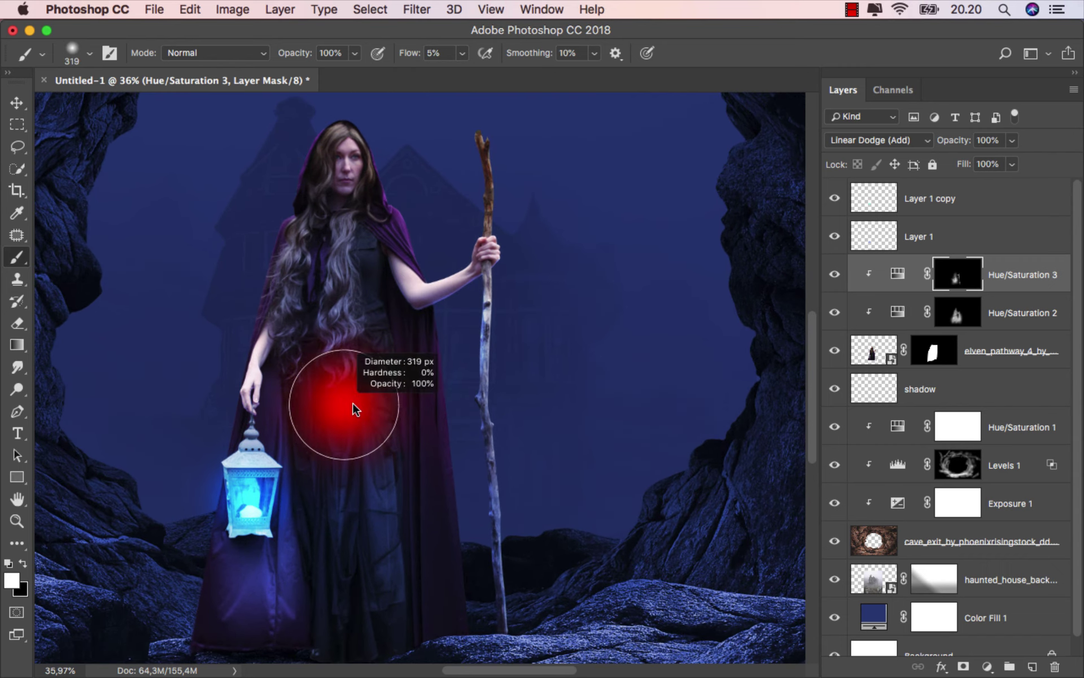
{"action": "left_click_drag", "start_coordinate": [351, 407], "coordinate": [332, 431]}
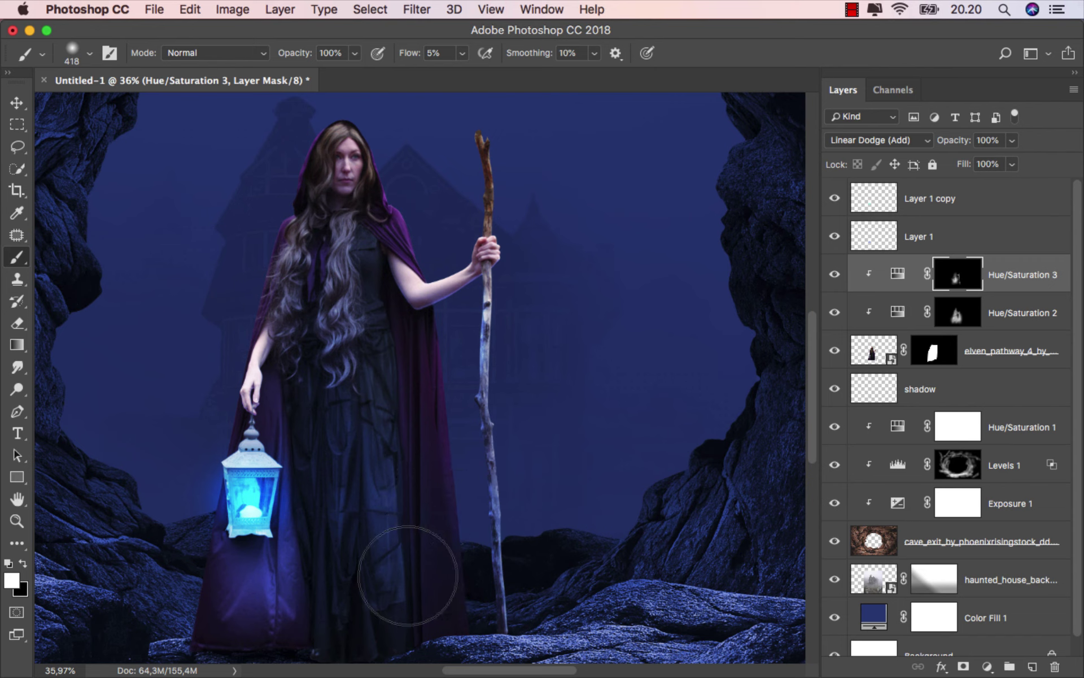
{"action": "left_click_drag", "start_coordinate": [371, 515], "coordinate": [396, 515]}
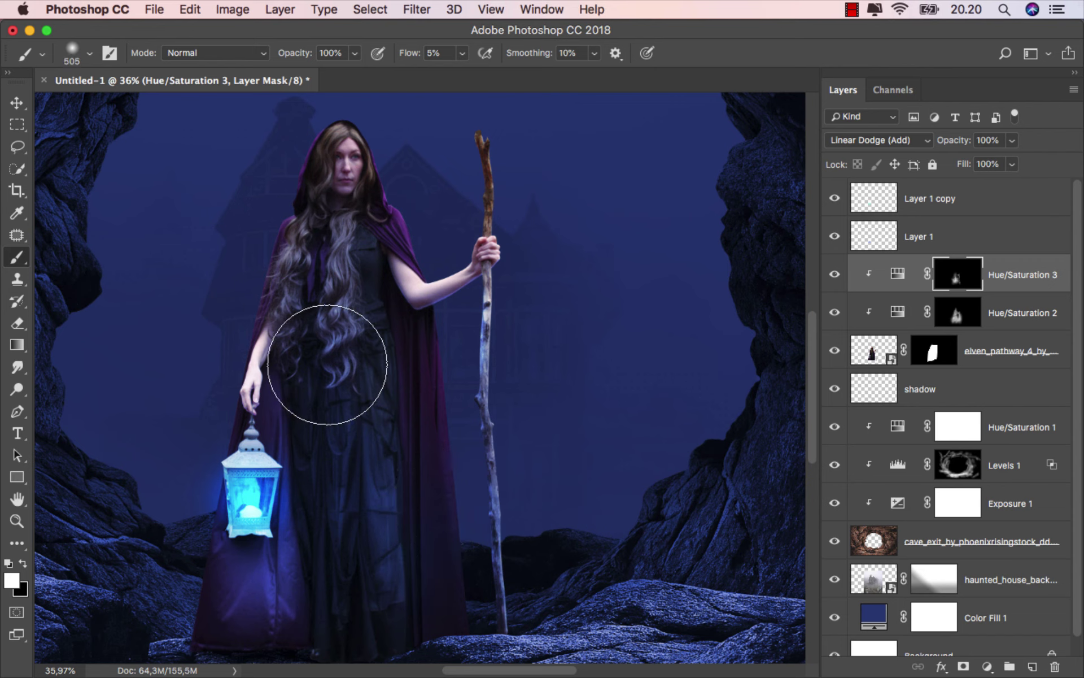
{"action": "left_click_drag", "start_coordinate": [333, 258], "coordinate": [421, 312]}
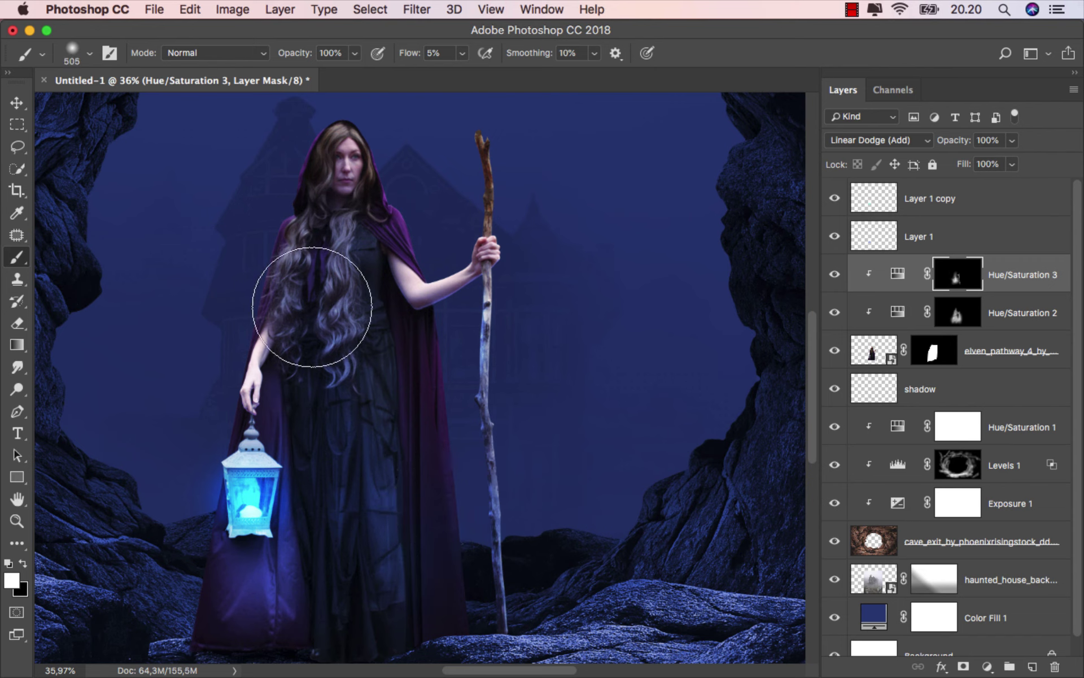
{"action": "scroll", "coordinate": [455, 376], "scroll_direction": "down", "scroll_amount": 2}
{"action": "scroll", "coordinate": [455, 376], "scroll_direction": "down", "scroll_amount": 2}
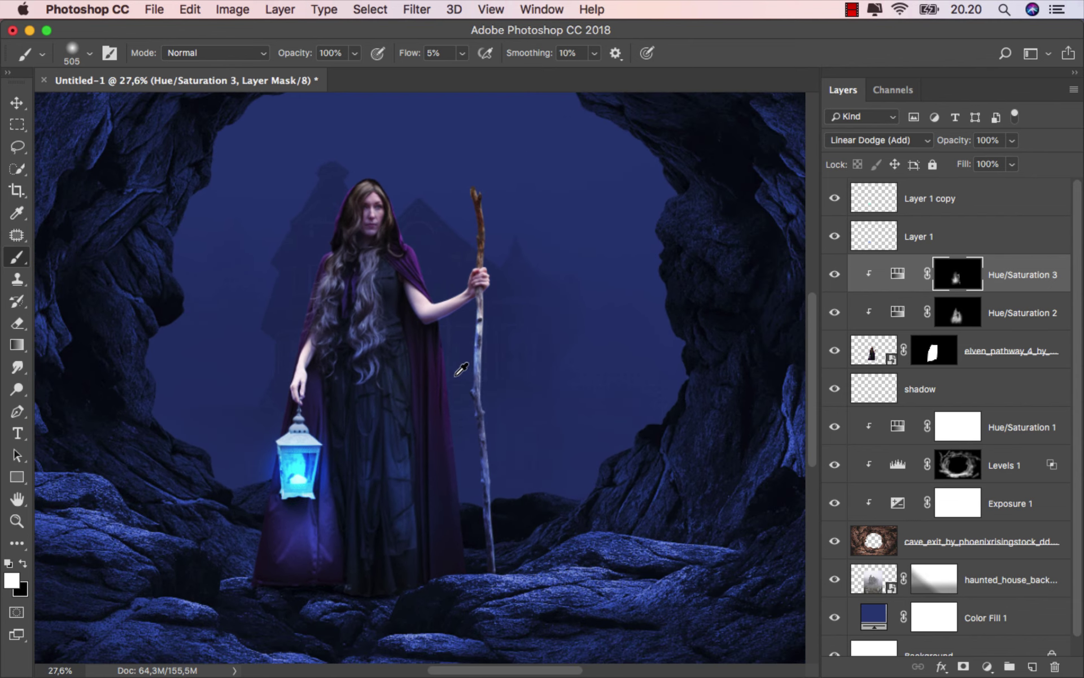
{"action": "scroll", "coordinate": [455, 376], "scroll_direction": "down", "scroll_amount": 3}
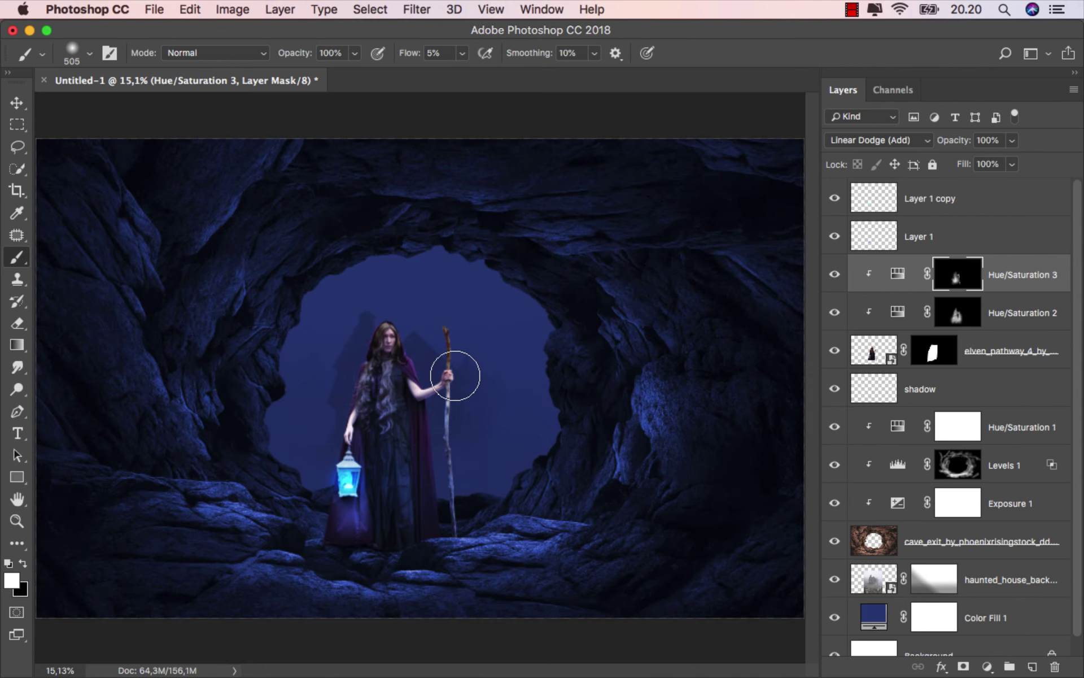
{"action": "left_click", "coordinate": [826, 283]}
{"action": "left_click", "coordinate": [1004, 274]}
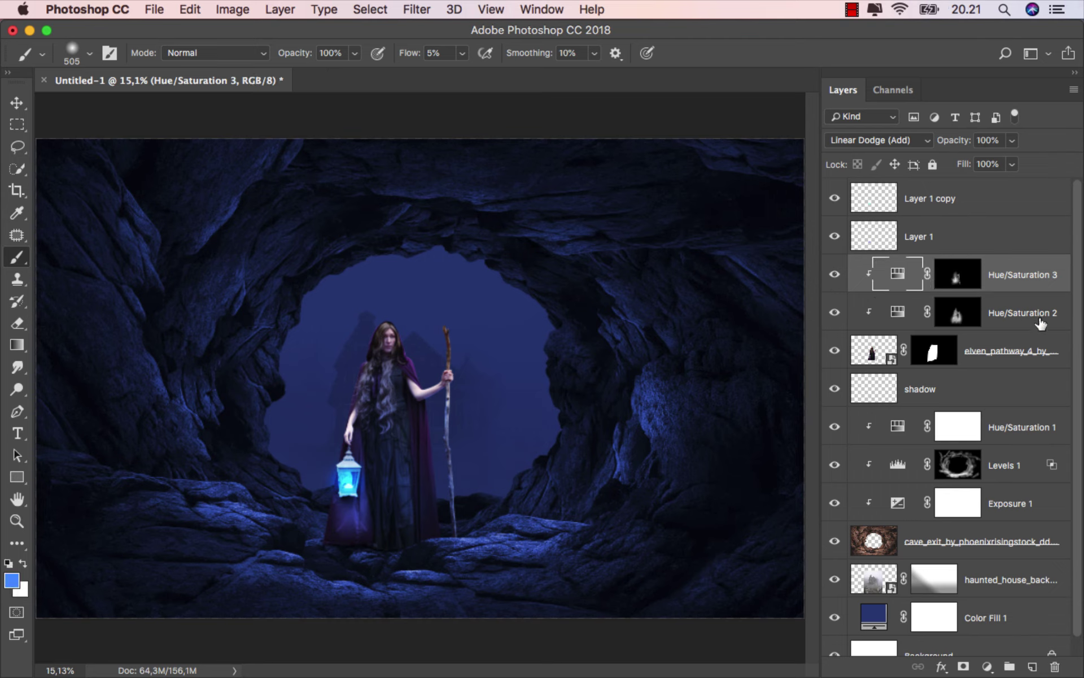
{"action": "left_click_drag", "start_coordinate": [1077, 389], "coordinate": [1077, 468]}
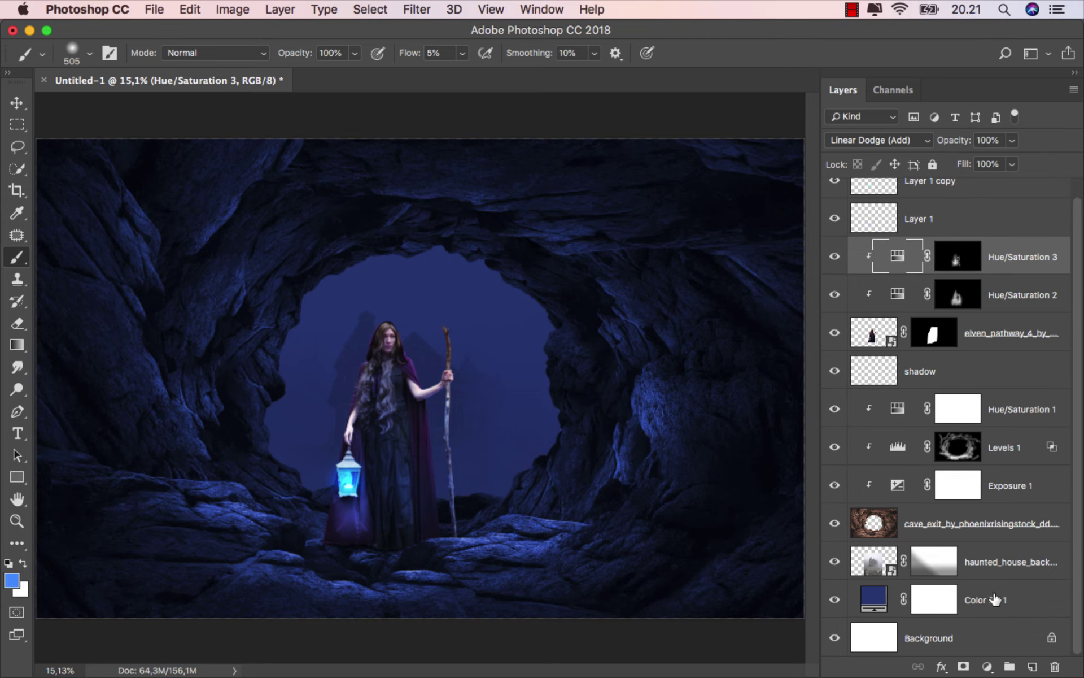
Add a new layer above Color Fill 1 and sample the sky's dark blue #293a79 as foreground
{"action": "left_click", "coordinate": [994, 597]}
{"action": "left_click", "coordinate": [1032, 666]}
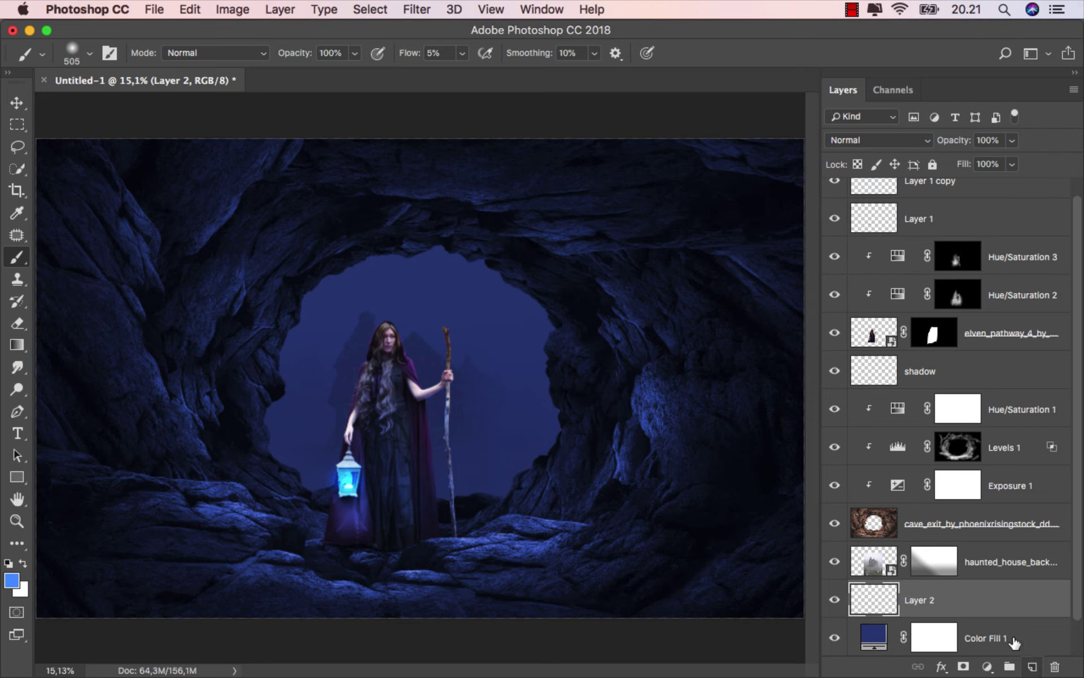
{"action": "left_click", "coordinate": [22, 350]}
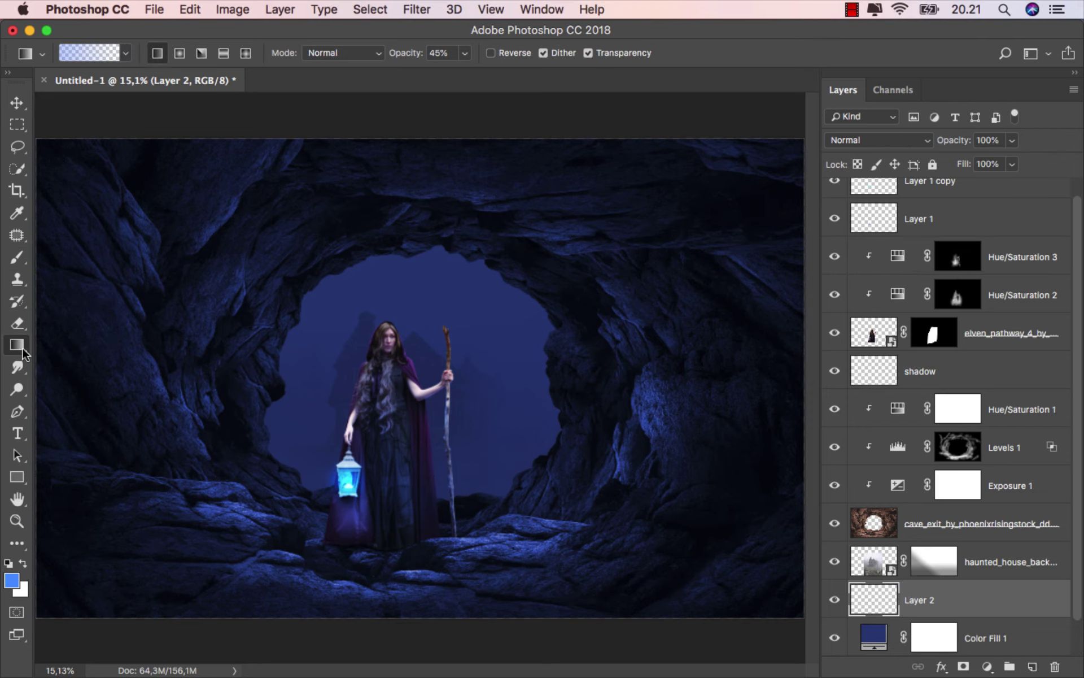
{"action": "left_click", "coordinate": [20, 577]}
{"action": "left_click", "coordinate": [410, 276]}
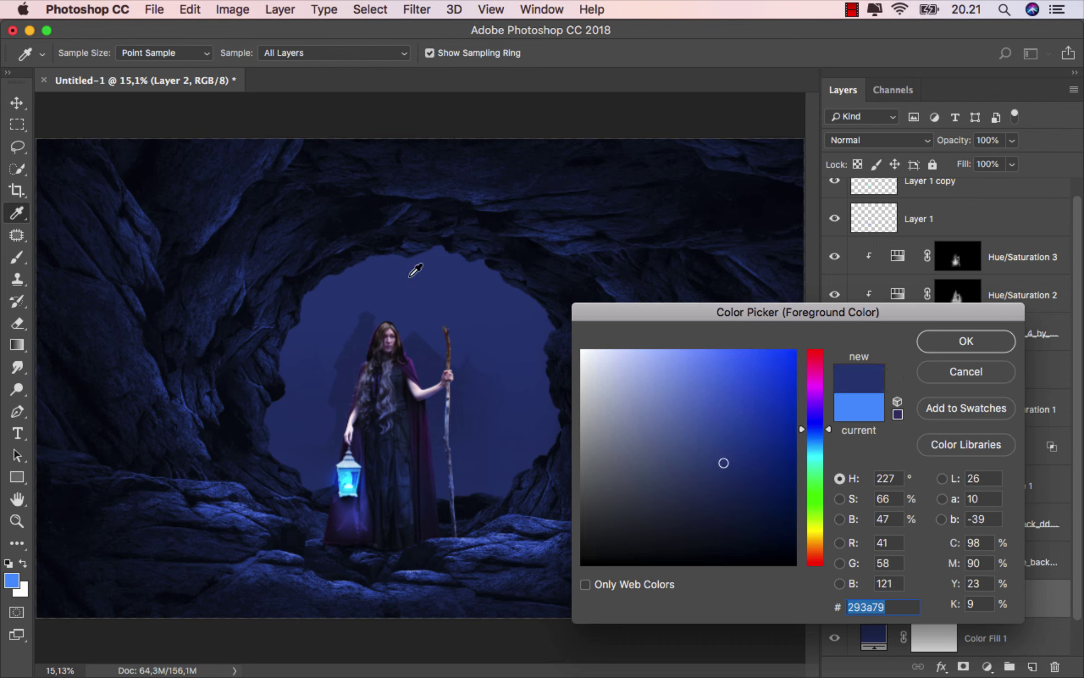
{"action": "left_click", "coordinate": [965, 342]}
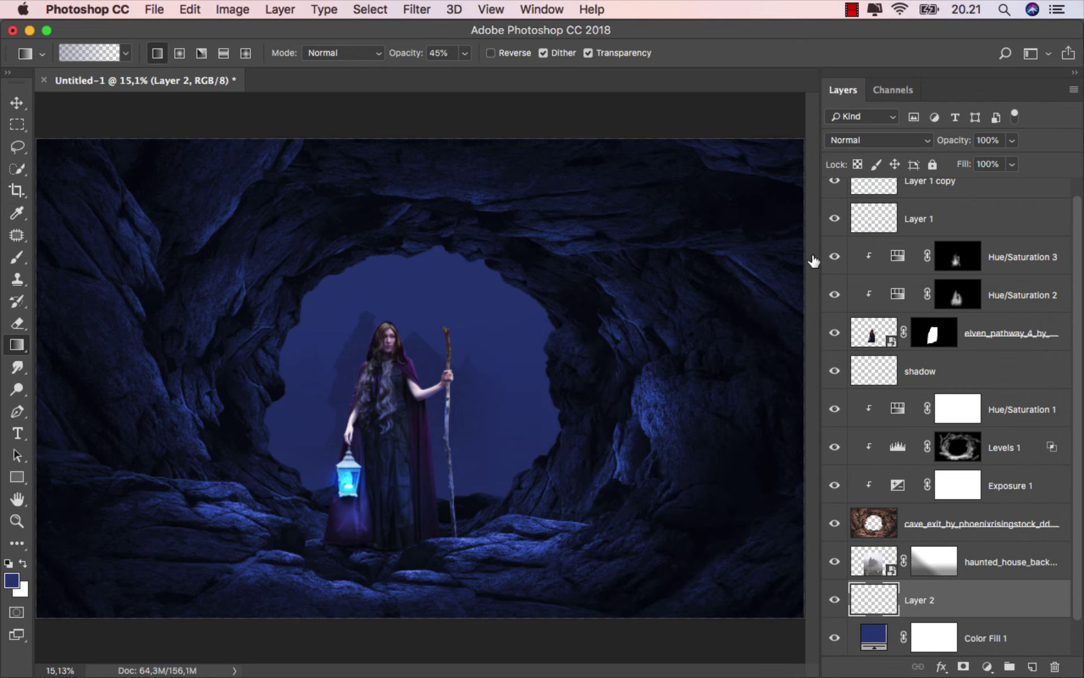
Set Layer 2 to Multiply and drag a dark blue gradient down through the figure
{"action": "left_click", "coordinate": [862, 141]}
{"action": "key", "text": "Down"}
{"action": "key", "text": "Return"}
{"action": "left_click_drag", "start_coordinate": [399, 248], "coordinate": [400, 491]}
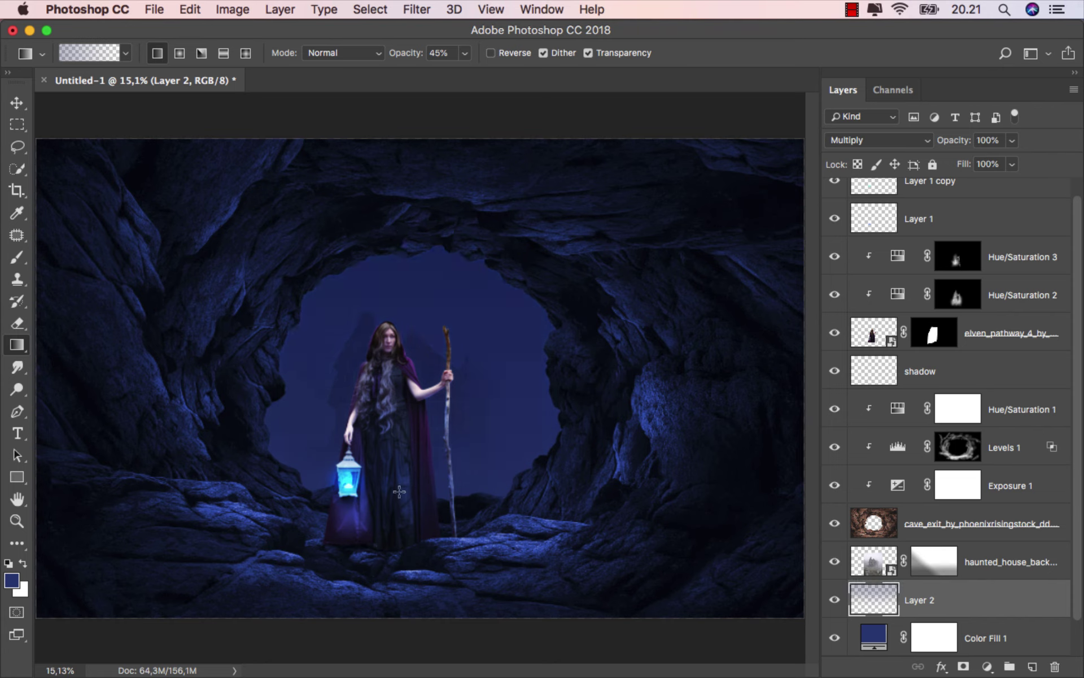
Lower Layer 2's fill to 64%, fit the image on screen and reset colours to black/white
{"action": "key", "text": "v"}
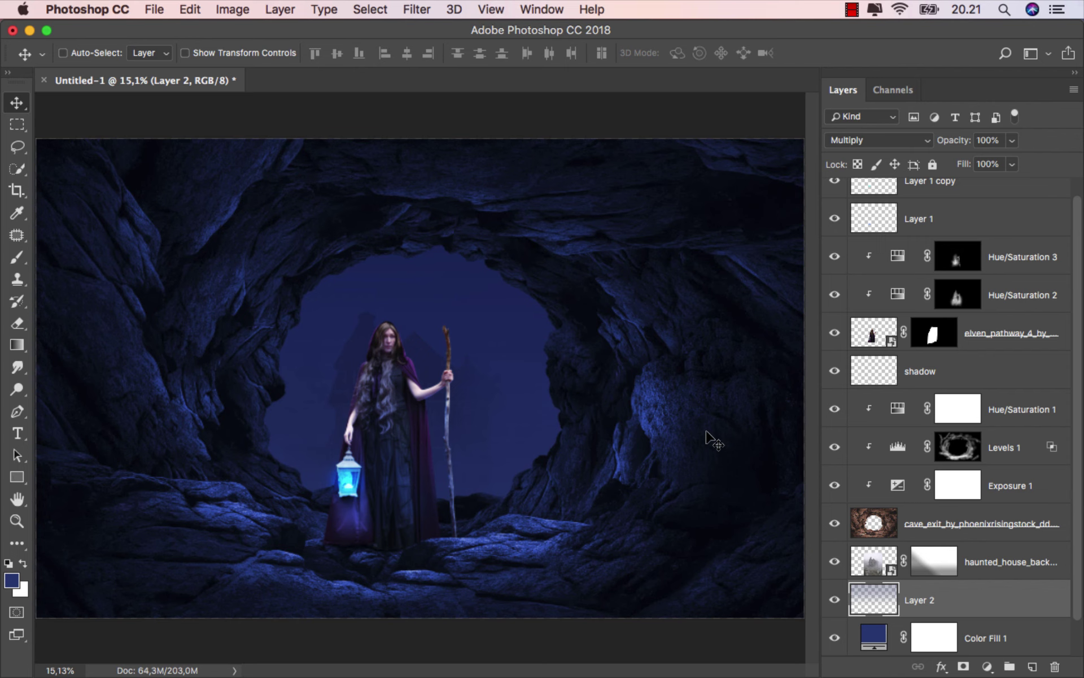
{"action": "scroll", "coordinate": [626, 439], "scroll_direction": "up", "scroll_amount": 1}
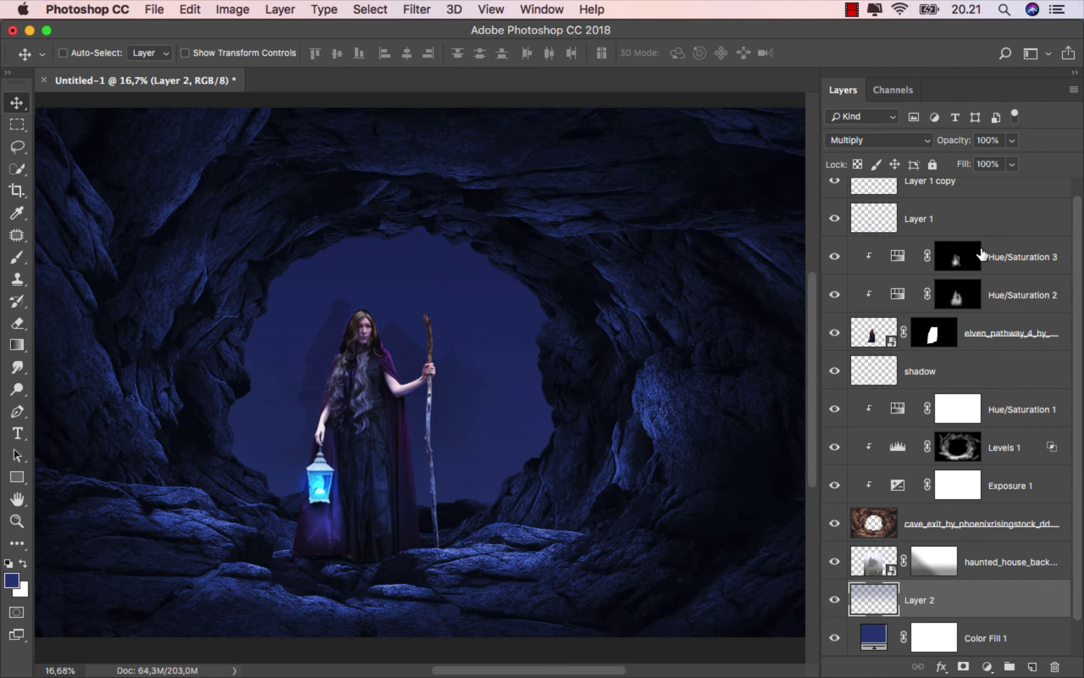
{"action": "left_click", "coordinate": [1013, 164]}
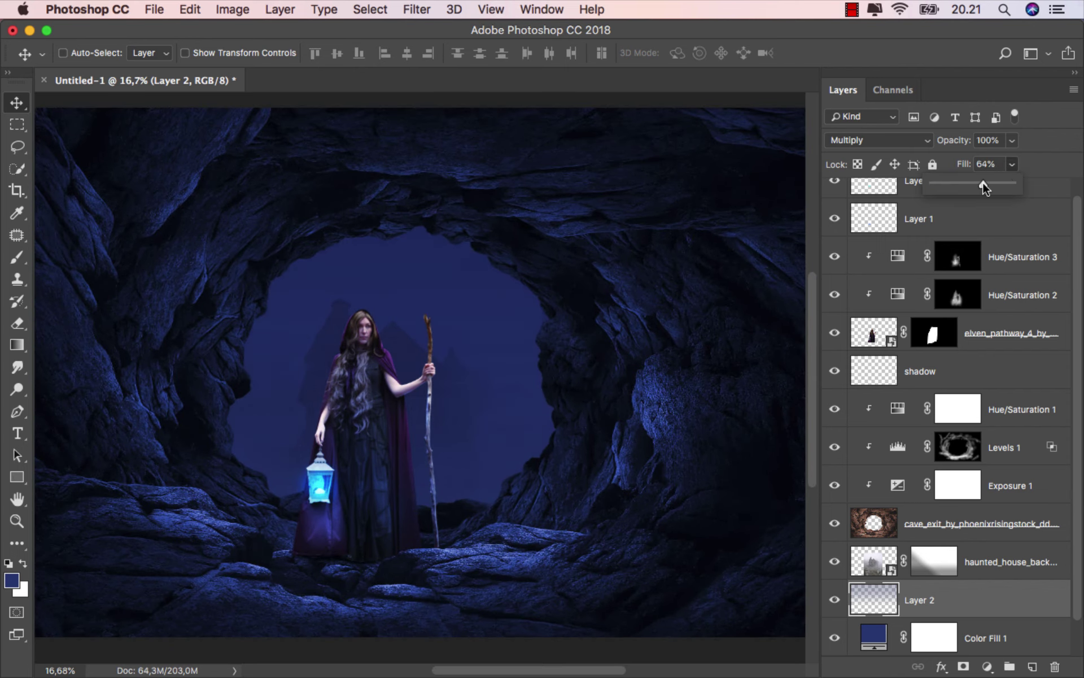
{"action": "left_click", "coordinate": [953, 606]}
{"action": "key", "text": "ctrl+0"}
{"action": "key", "text": "d"}
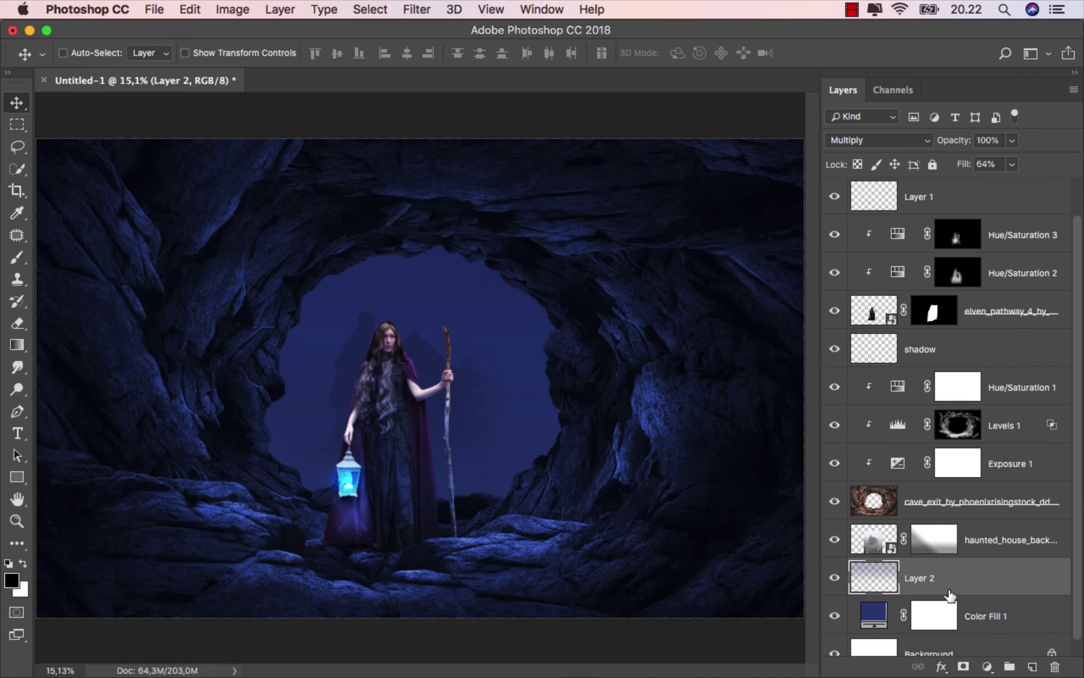
{"action": "scroll", "coordinate": [951, 587], "scroll_direction": "down", "scroll_amount": 2}
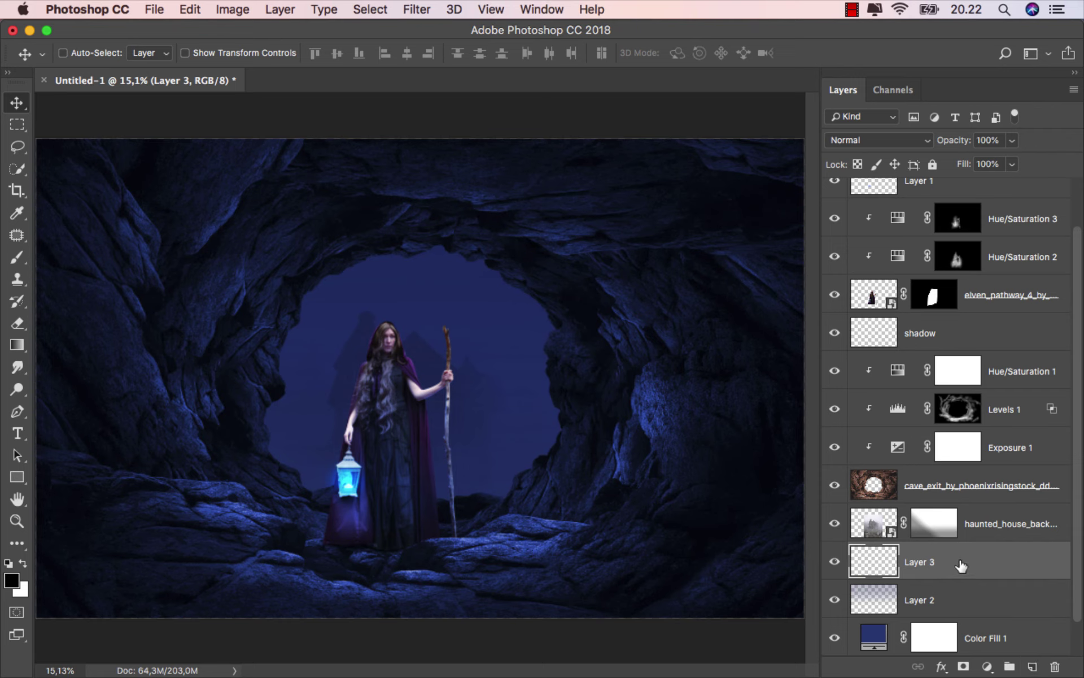
Choose the Brush Tool with a scattered particle brush from the AZBrushes3 Particles set
{"action": "left_click", "coordinate": [17, 257]}
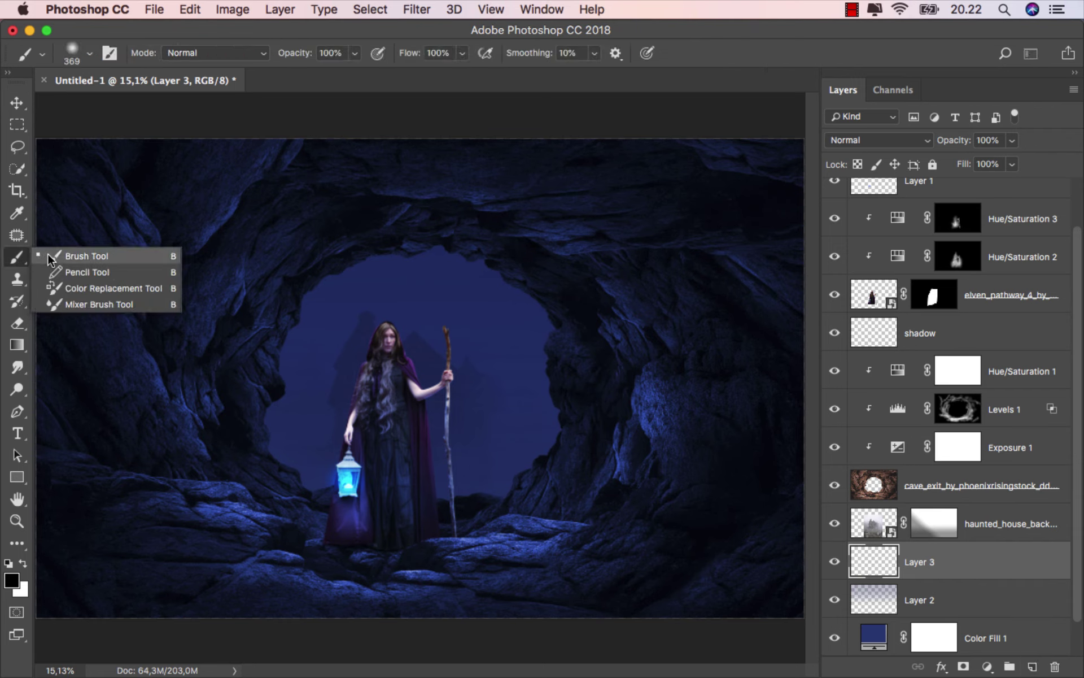
{"action": "left_click", "coordinate": [59, 252]}
{"action": "right_click", "coordinate": [202, 244]}
{"action": "left_click", "coordinate": [271, 479]}
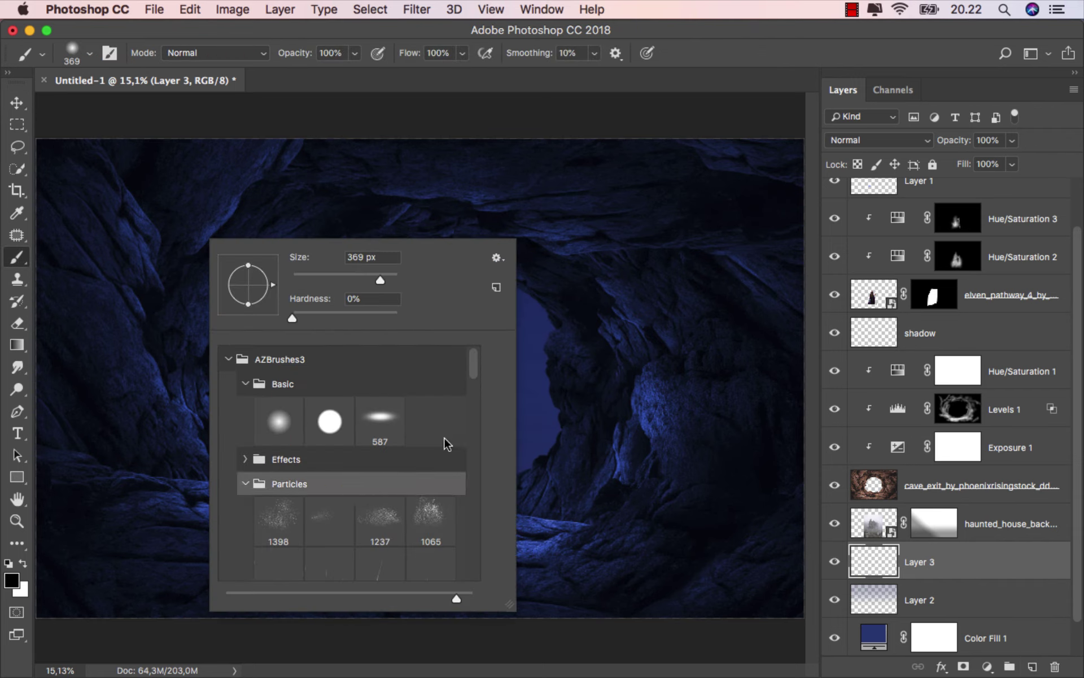
{"action": "left_click_drag", "start_coordinate": [477, 370], "coordinate": [476, 405]}
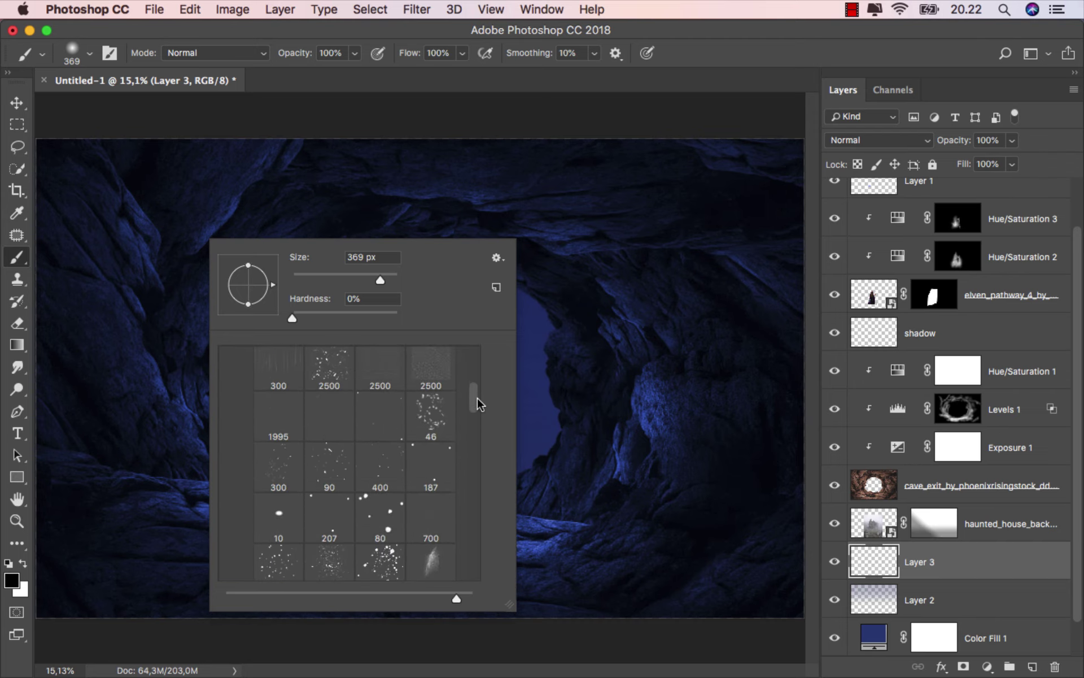
{"action": "left_click", "coordinate": [382, 433]}
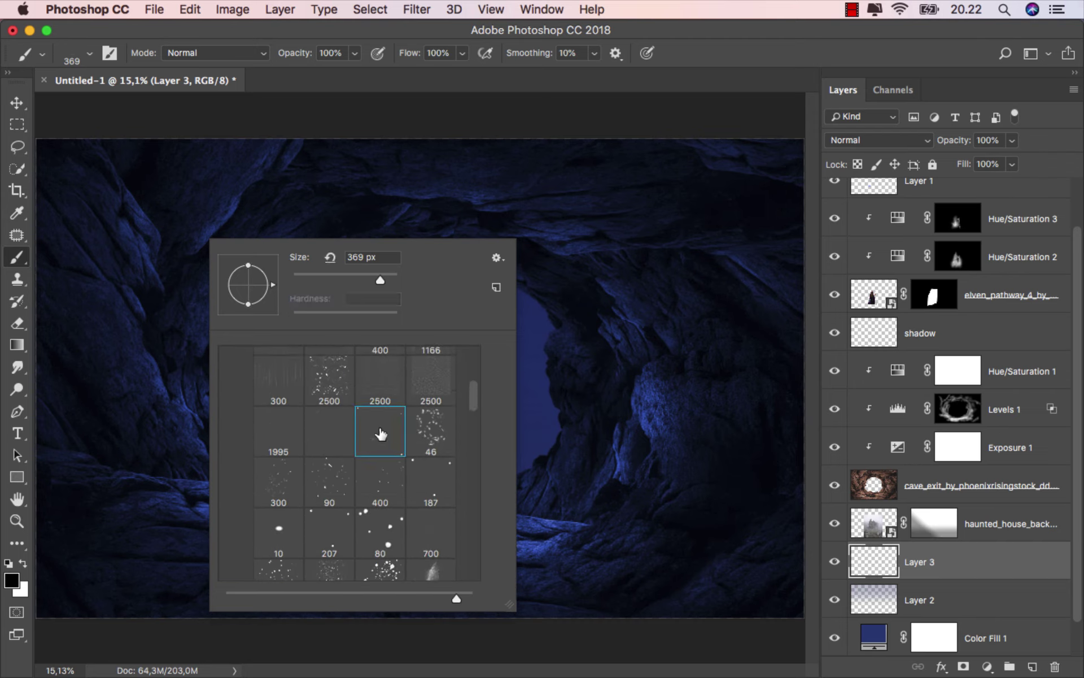
Set the foreground to the lantern's light cyan #d9fdff
{"action": "left_click", "coordinate": [16, 268]}
{"action": "left_click", "coordinate": [11, 578]}
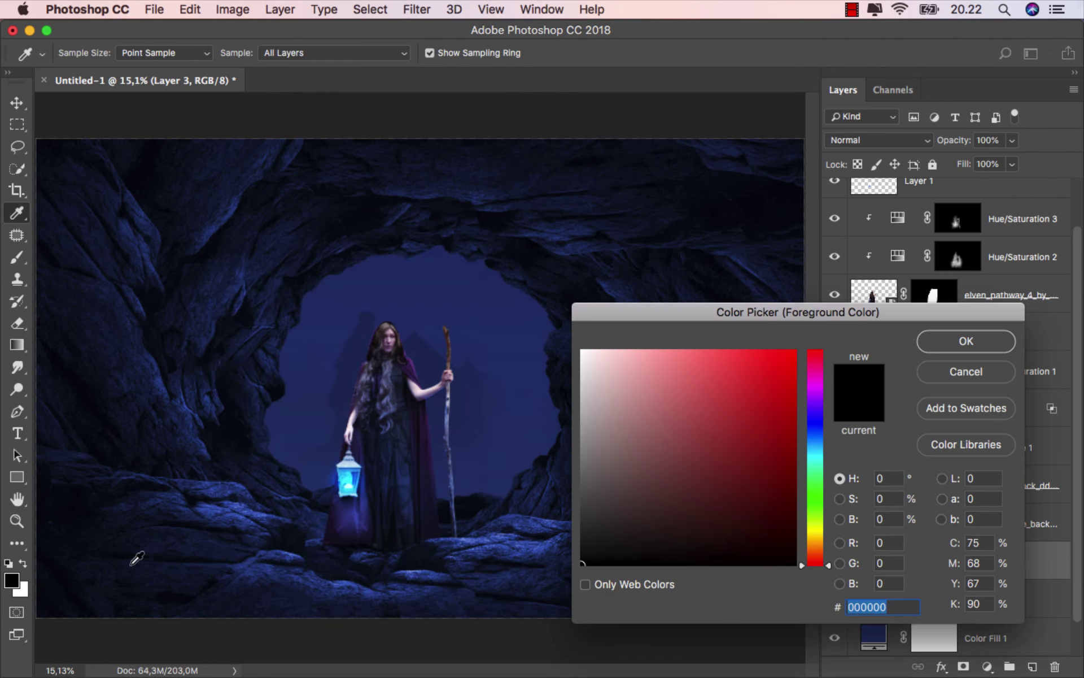
{"action": "left_click", "coordinate": [348, 487]}
{"action": "scroll", "coordinate": [348, 497], "scroll_direction": "up", "scroll_amount": 3}
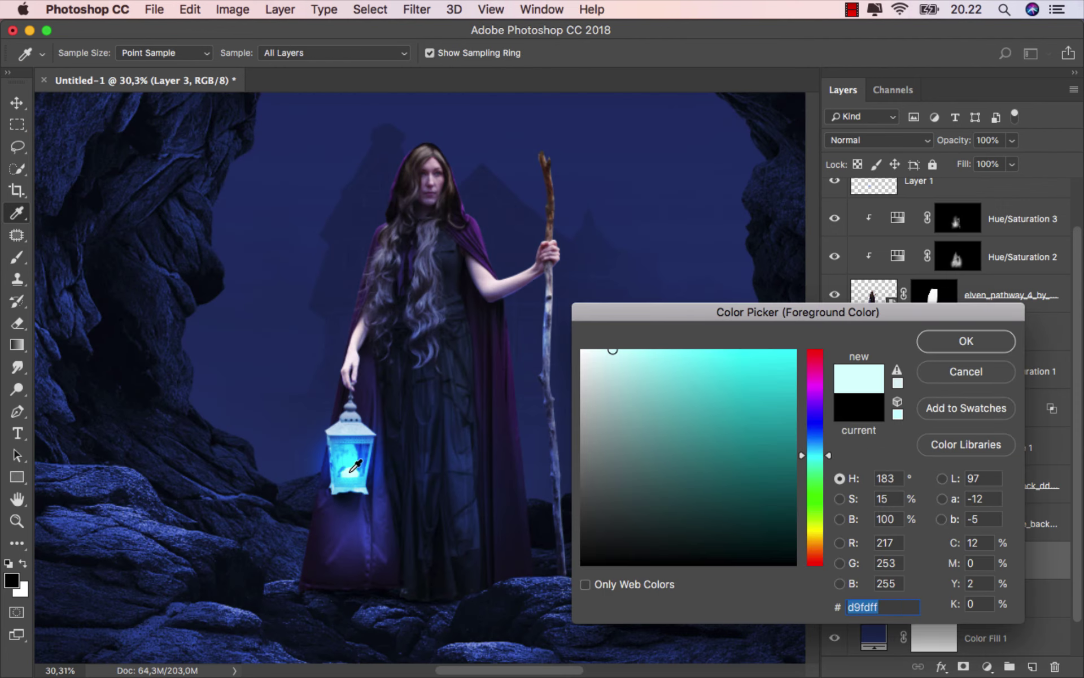
{"action": "left_click", "coordinate": [984, 334]}
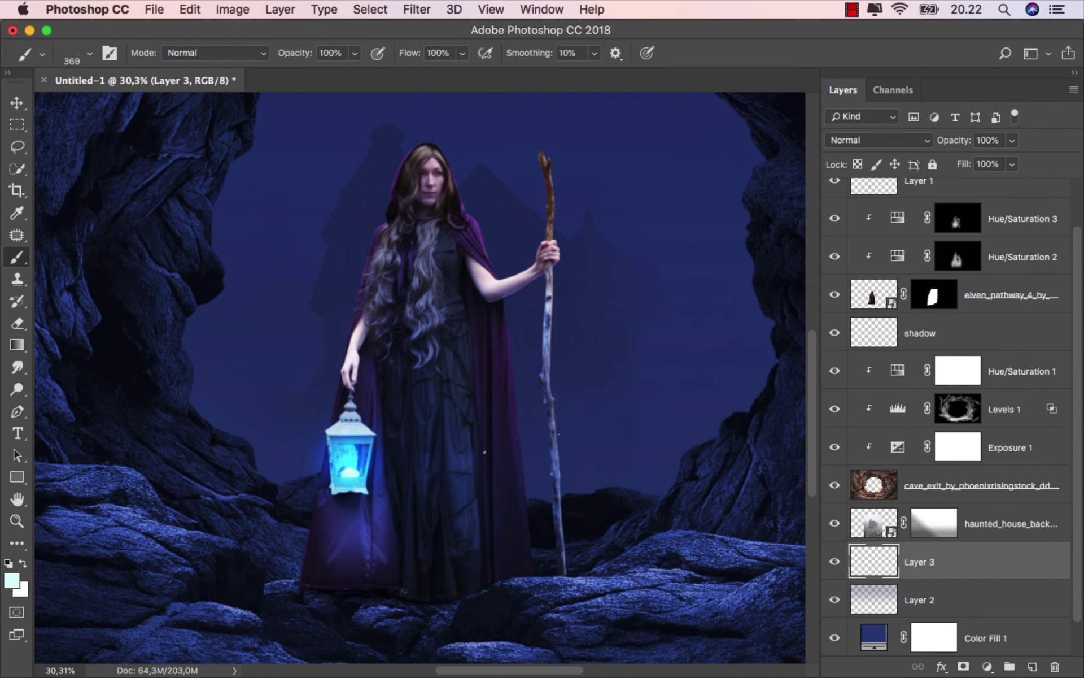
Paint light cyan particles around the woman on Layer 3
{"action": "scroll", "coordinate": [593, 463], "scroll_direction": "down", "scroll_amount": 1}
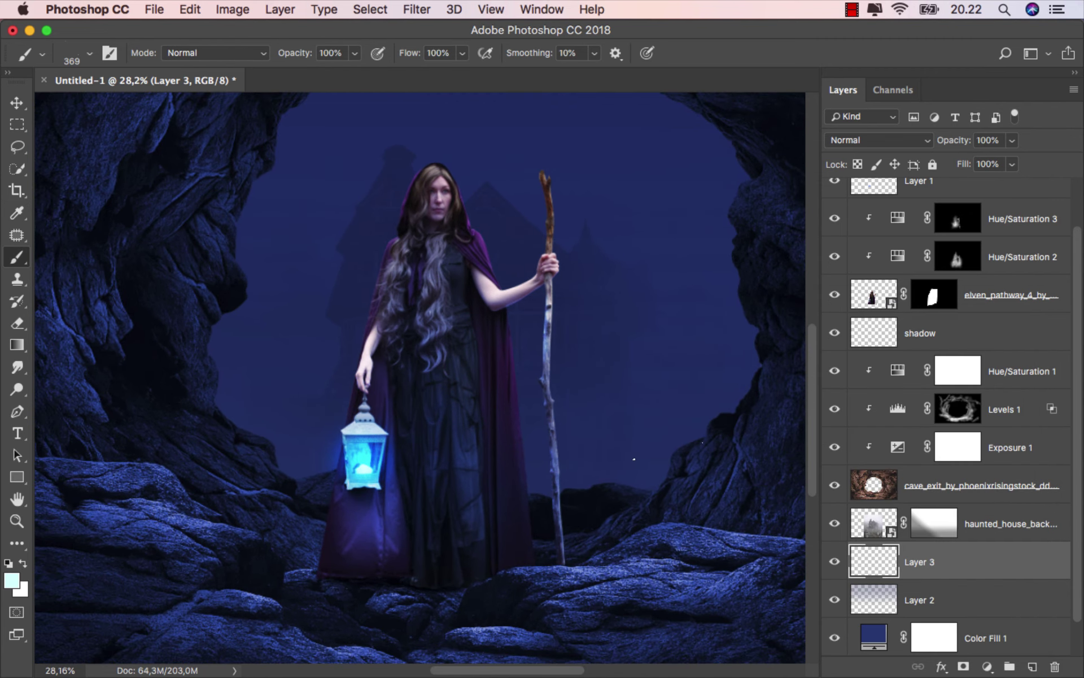
{"action": "scroll", "coordinate": [288, 428], "scroll_direction": "down", "scroll_amount": 1}
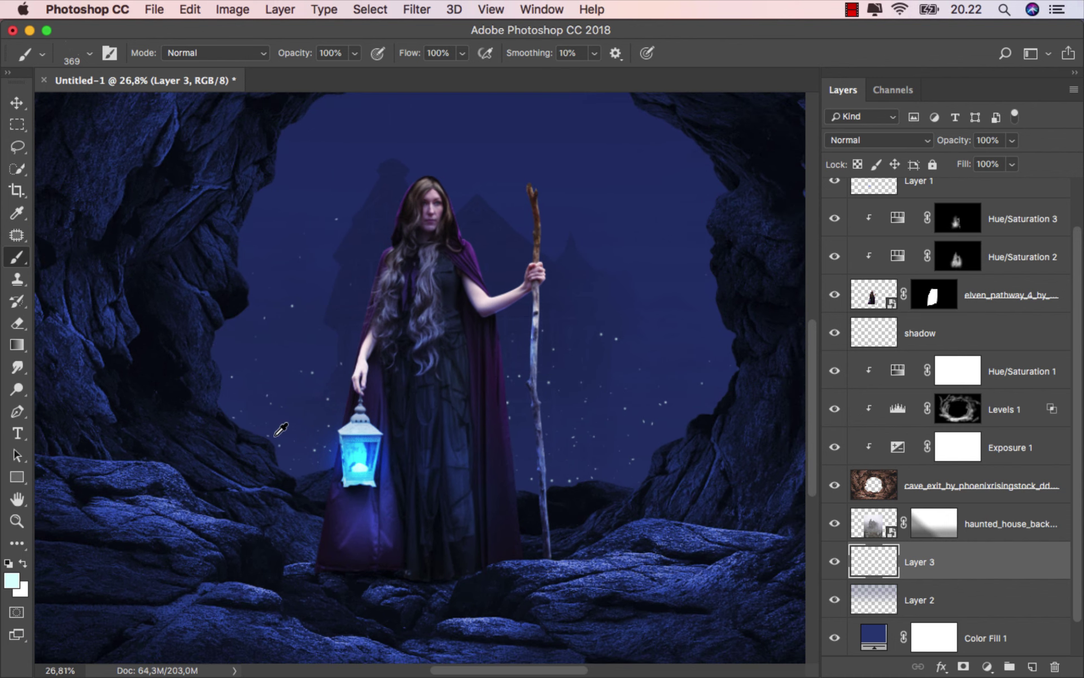
{"action": "scroll", "coordinate": [288, 428], "scroll_direction": "down", "scroll_amount": 1}
{"action": "scroll", "coordinate": [288, 429], "scroll_direction": "down", "scroll_amount": 1}
{"action": "scroll", "coordinate": [288, 428], "scroll_direction": "down", "scroll_amount": 1}
{"action": "scroll", "coordinate": [289, 428], "scroll_direction": "up", "scroll_amount": 1}
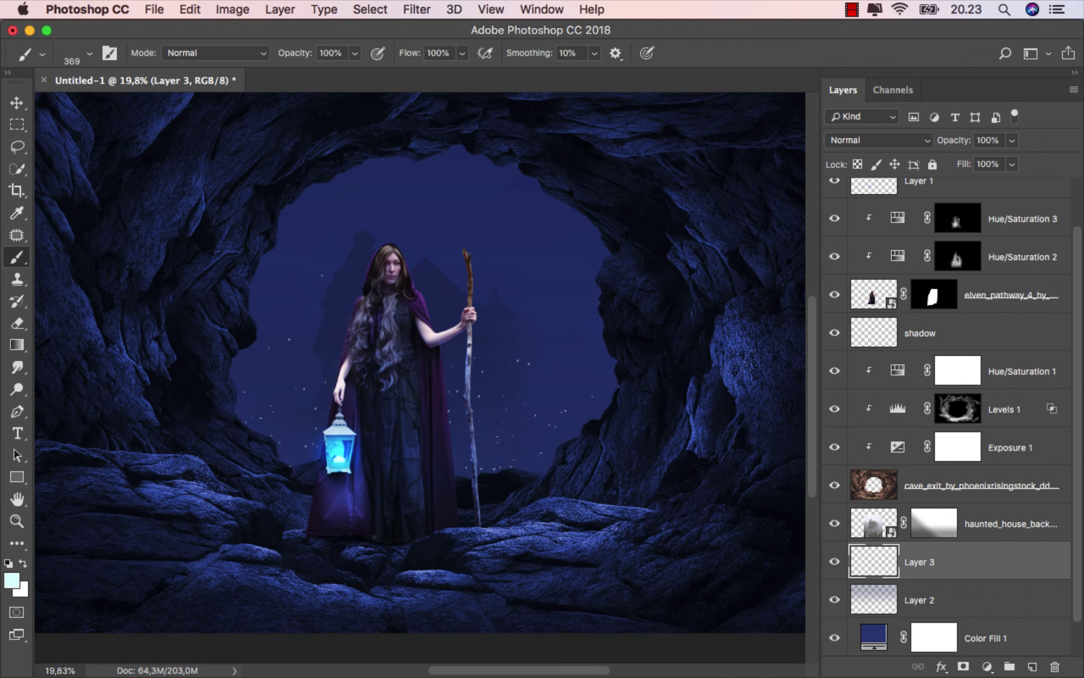
{"action": "left_click_drag", "start_coordinate": [303, 452], "coordinate": [467, 456]}
Lower Layer 3's fill to 50%
{"action": "scroll", "coordinate": [316, 438], "scroll_direction": "down", "scroll_amount": 1}
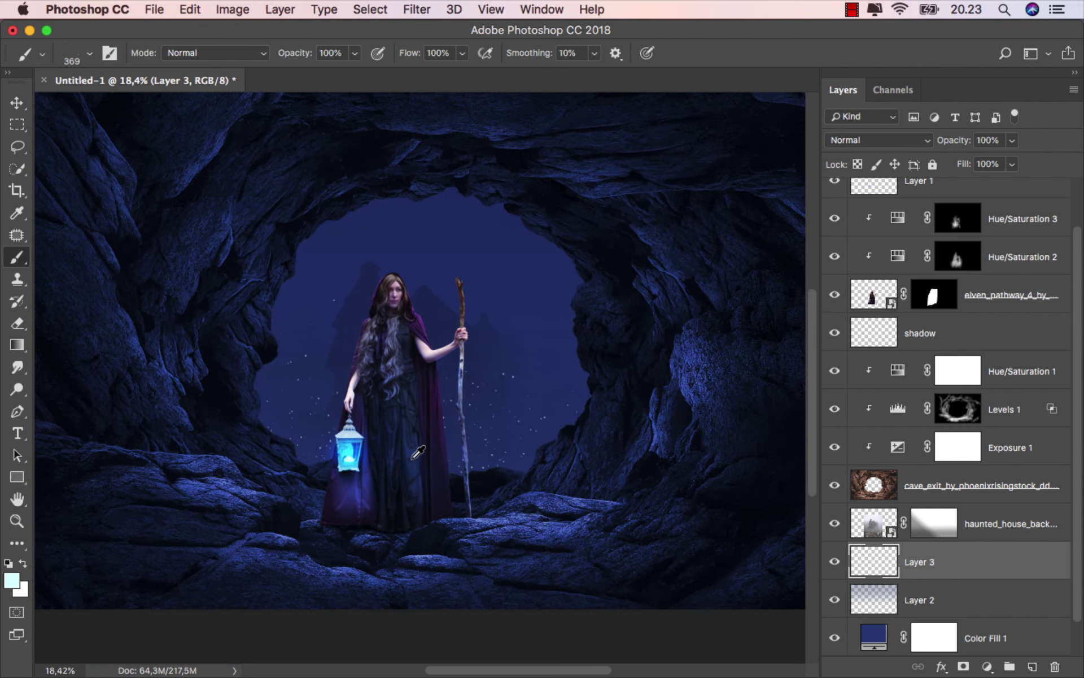
{"action": "scroll", "coordinate": [317, 438], "scroll_direction": "down", "scroll_amount": 1}
{"action": "scroll", "coordinate": [316, 437], "scroll_direction": "down", "scroll_amount": 1}
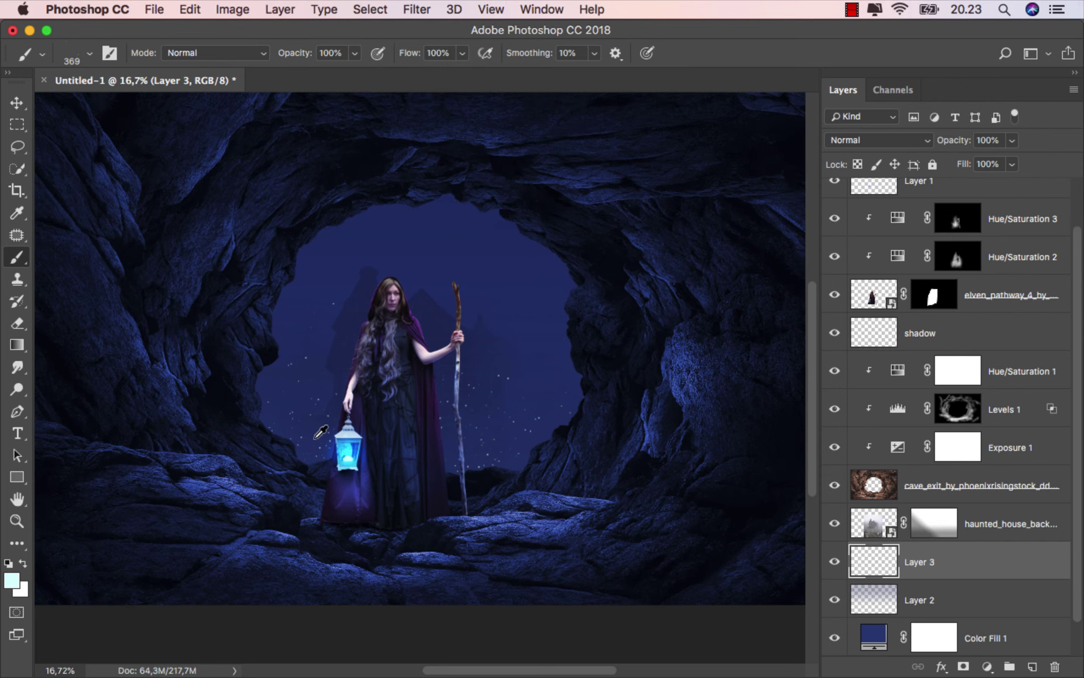
{"action": "left_click", "coordinate": [1012, 164]}
{"action": "left_click_drag", "start_coordinate": [1015, 183], "coordinate": [980, 186]}
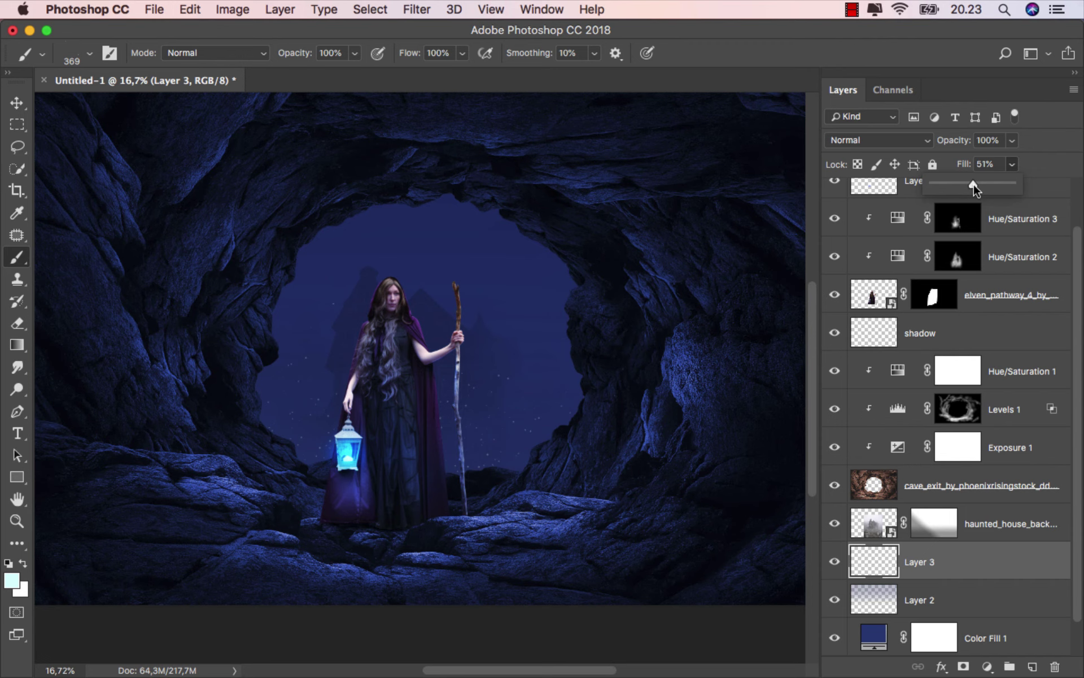
{"action": "scroll", "coordinate": [525, 353], "scroll_direction": "down", "scroll_amount": 1}
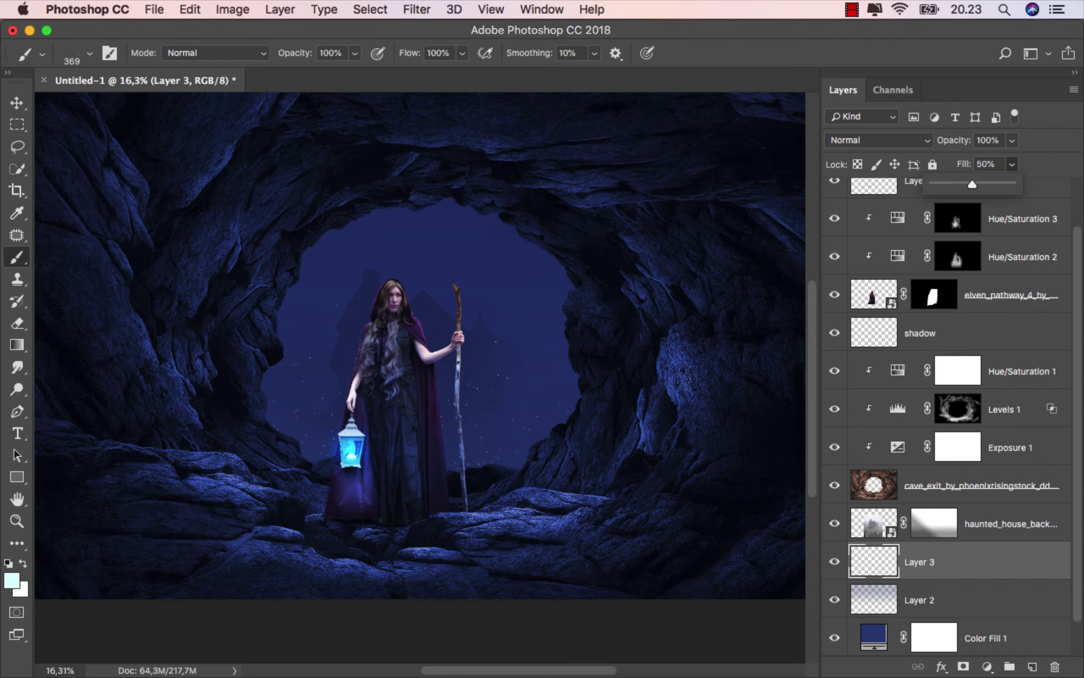
Add a Hue/Saturation adjustment layer above Layer 1 copy
{"action": "key", "text": "v"}
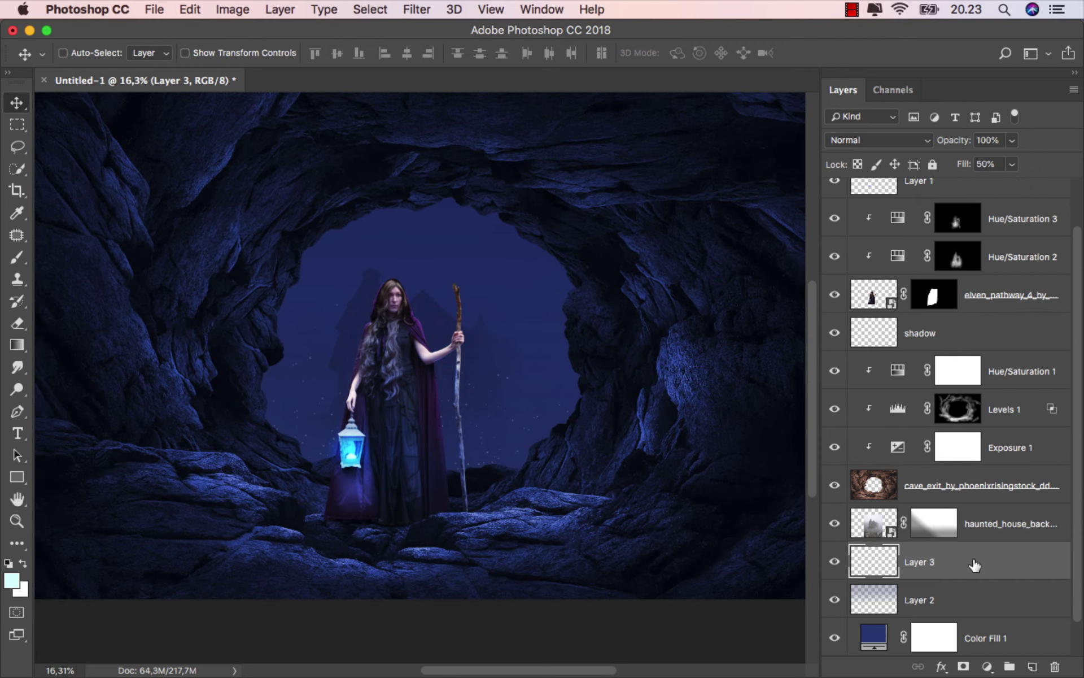
{"action": "left_click_drag", "start_coordinate": [1079, 407], "coordinate": [1077, 337]}
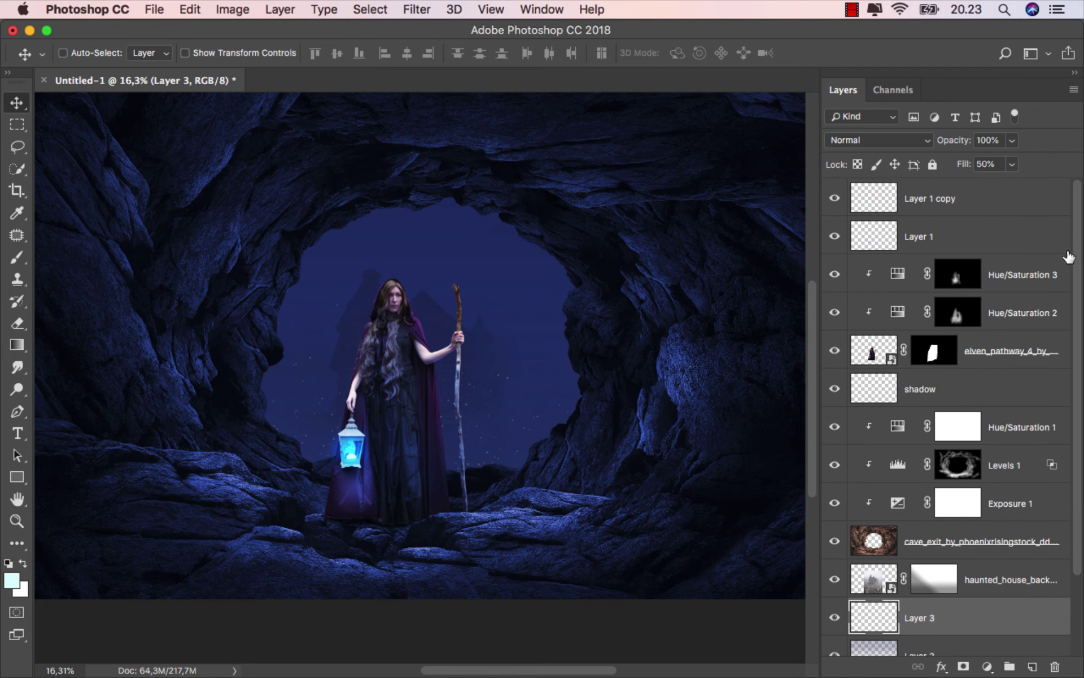
{"action": "left_click", "coordinate": [977, 202]}
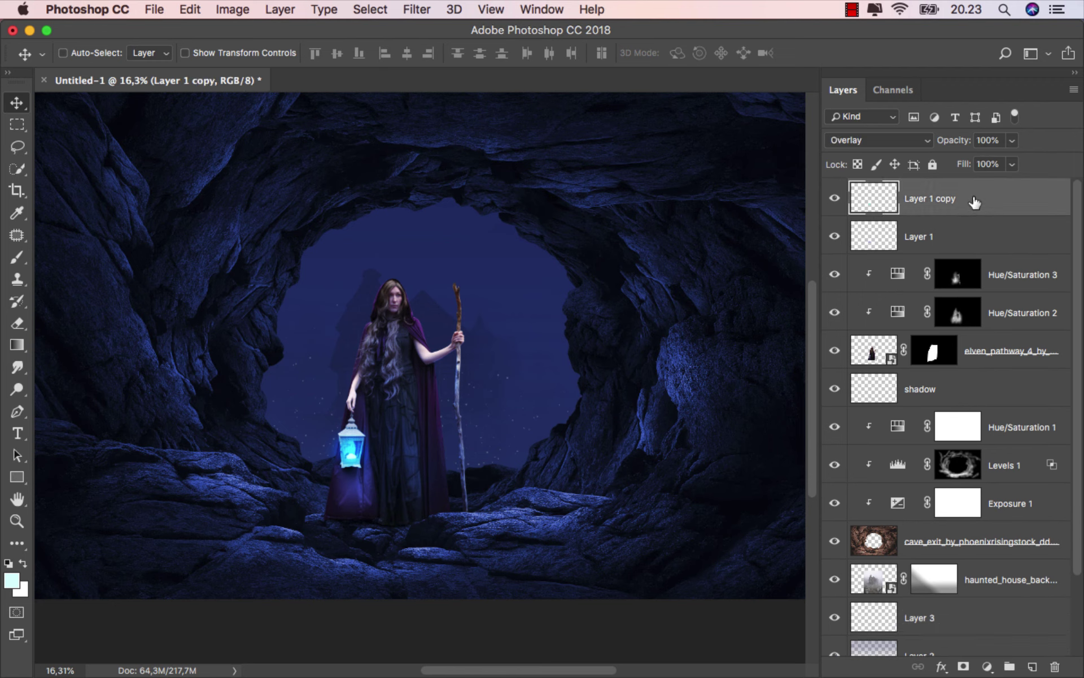
{"action": "left_click", "coordinate": [987, 666]}
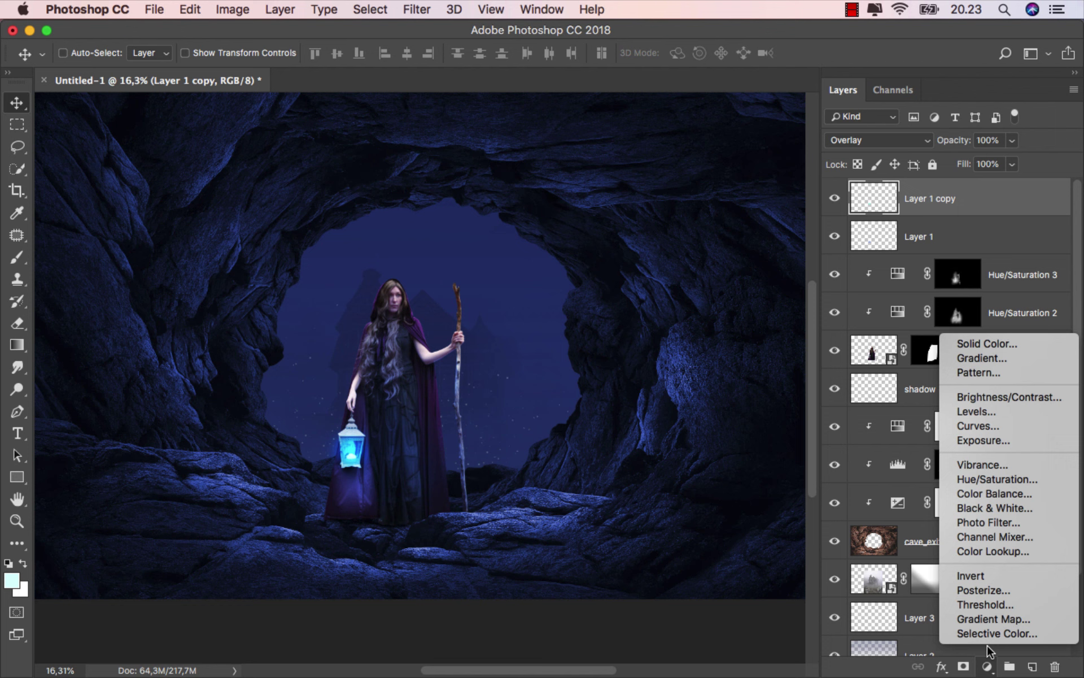
{"action": "left_click", "coordinate": [992, 477]}
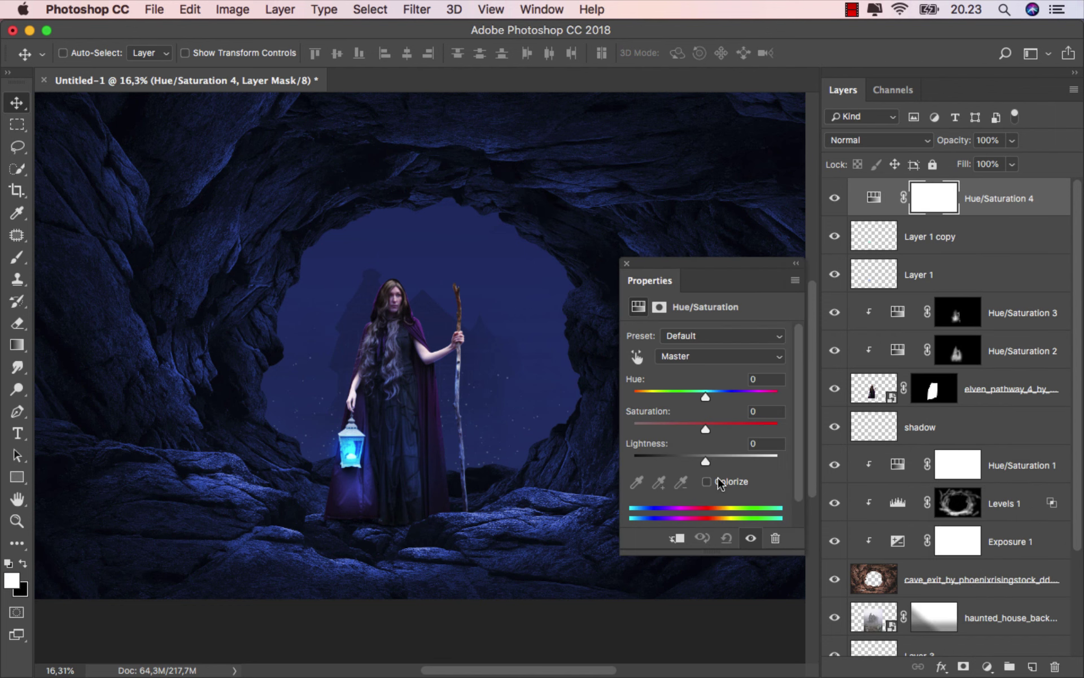
Colorize the Hue/Saturation adjustment with Hue 226 and Saturation 55
{"action": "left_click", "coordinate": [707, 482]}
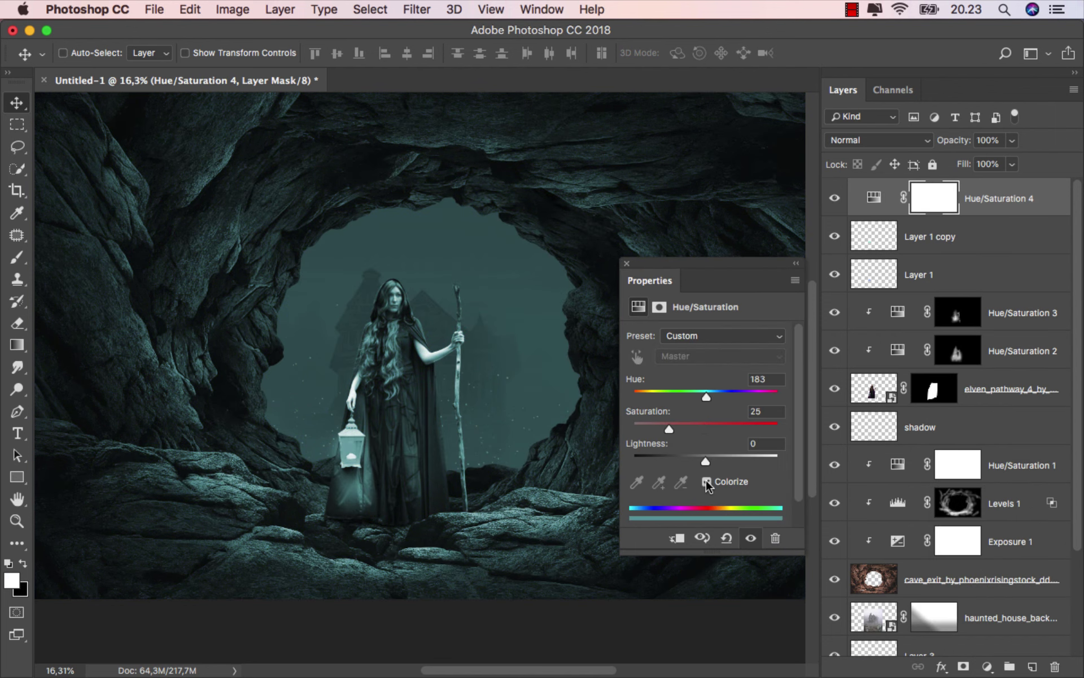
{"action": "left_click", "coordinate": [704, 423]}
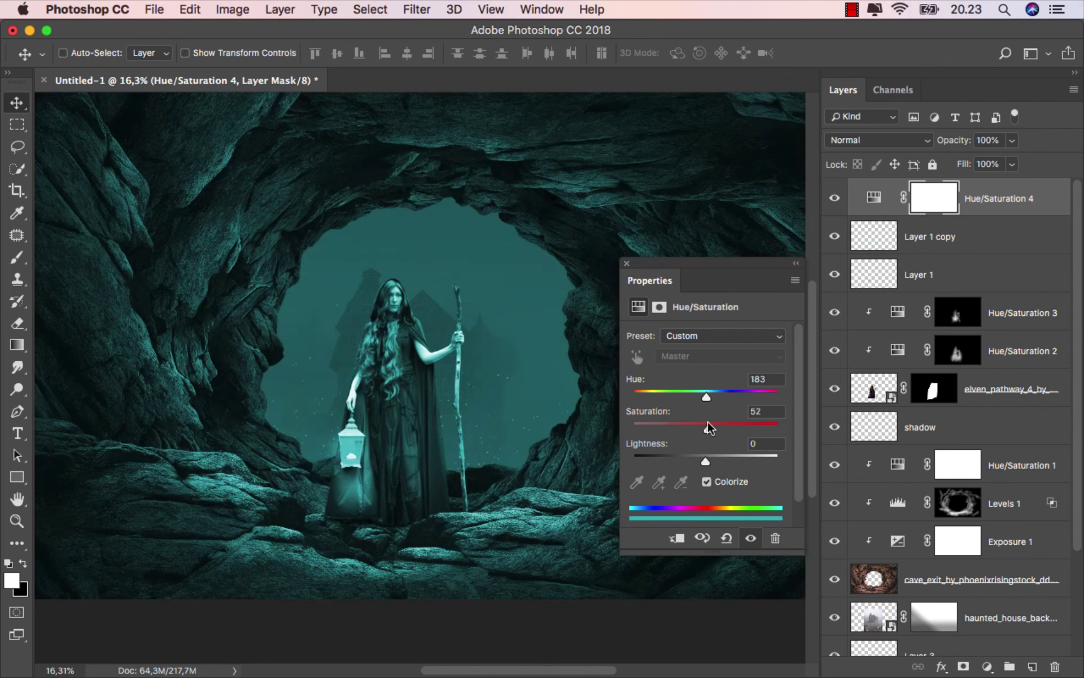
{"action": "left_click_drag", "start_coordinate": [707, 421], "coordinate": [724, 395]}
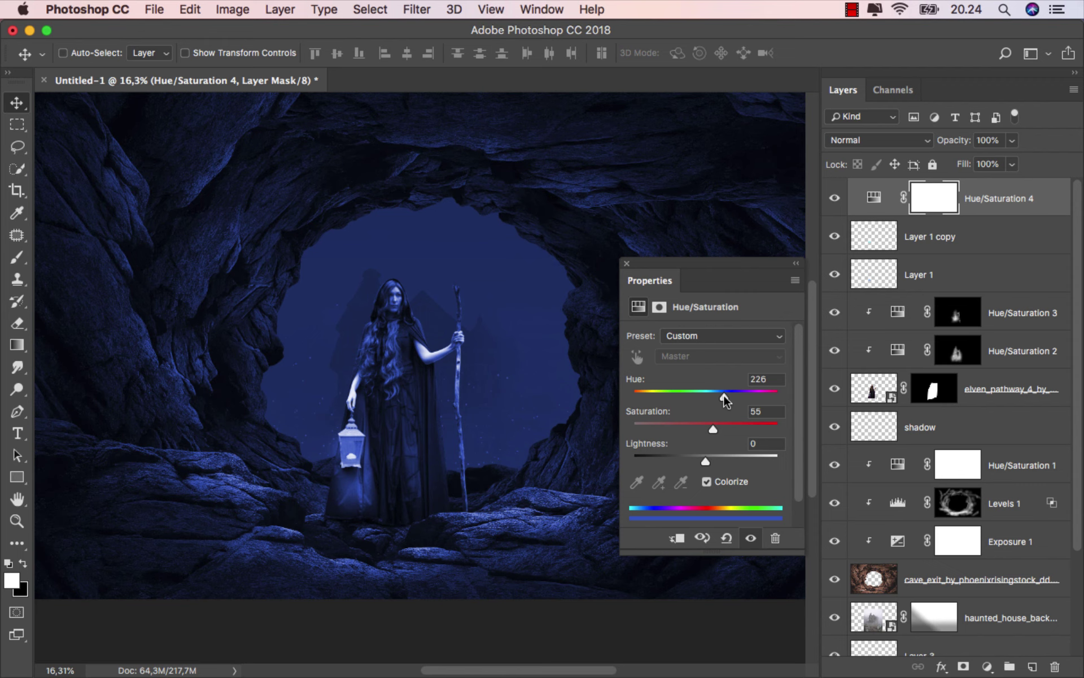
{"action": "left_click", "coordinate": [627, 263]}
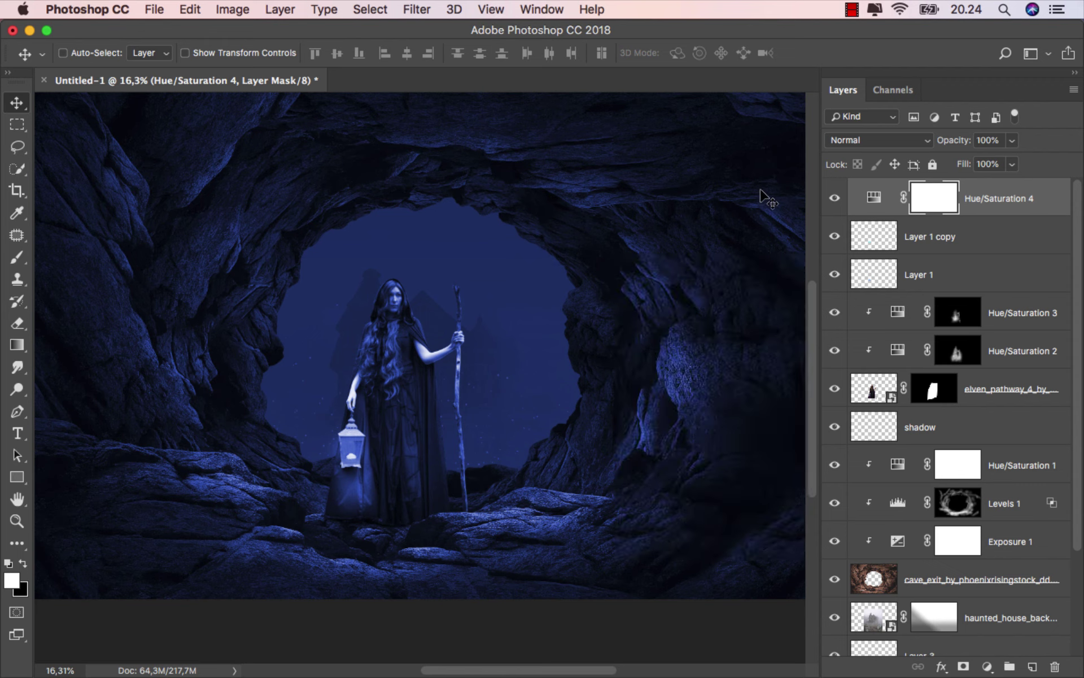
Blend Hue/Saturation 4 as Linear Dodge (Add) and invert its mask to black
{"action": "left_click", "coordinate": [843, 141]}
{"action": "left_click", "coordinate": [881, 281]}
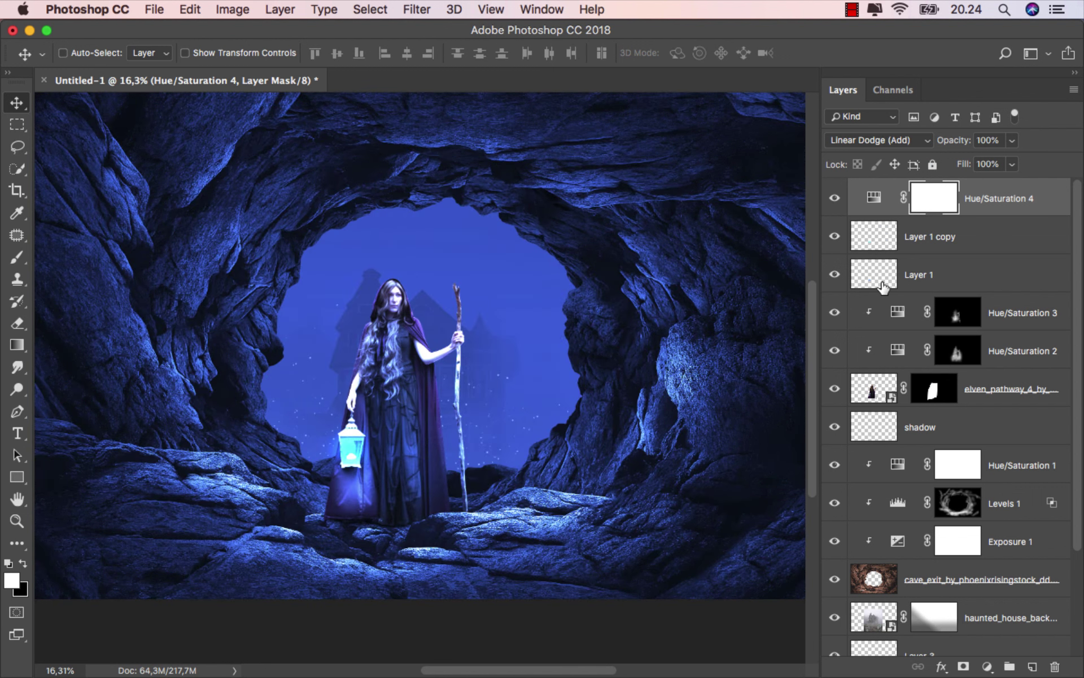
{"action": "left_click", "coordinate": [834, 198]}
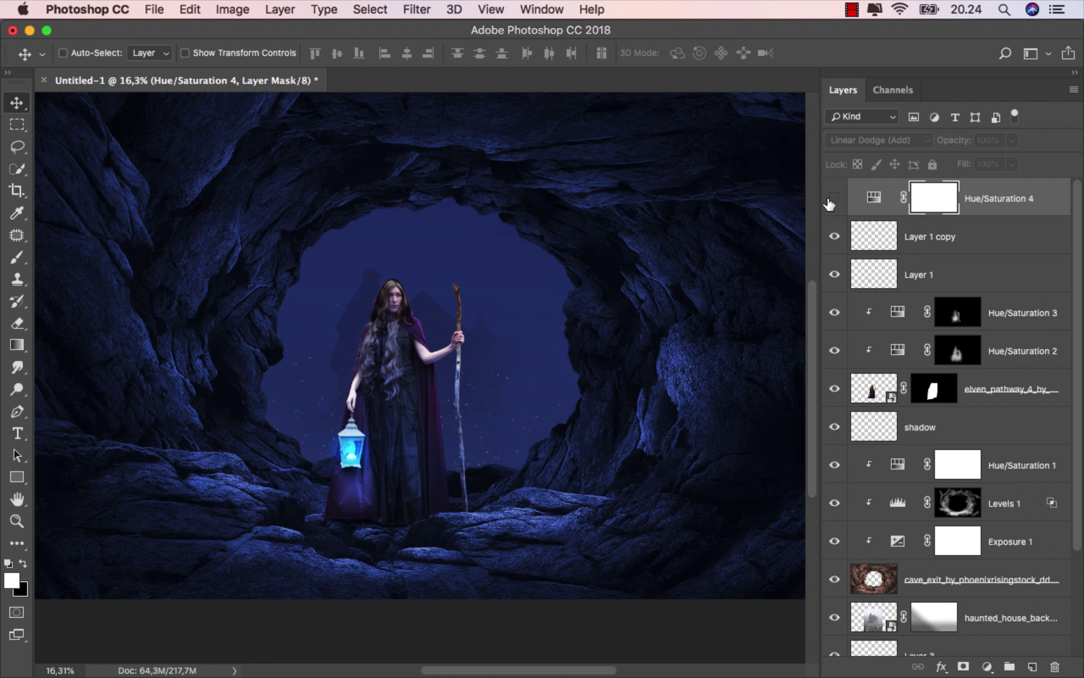
{"action": "left_click", "coordinate": [833, 198]}
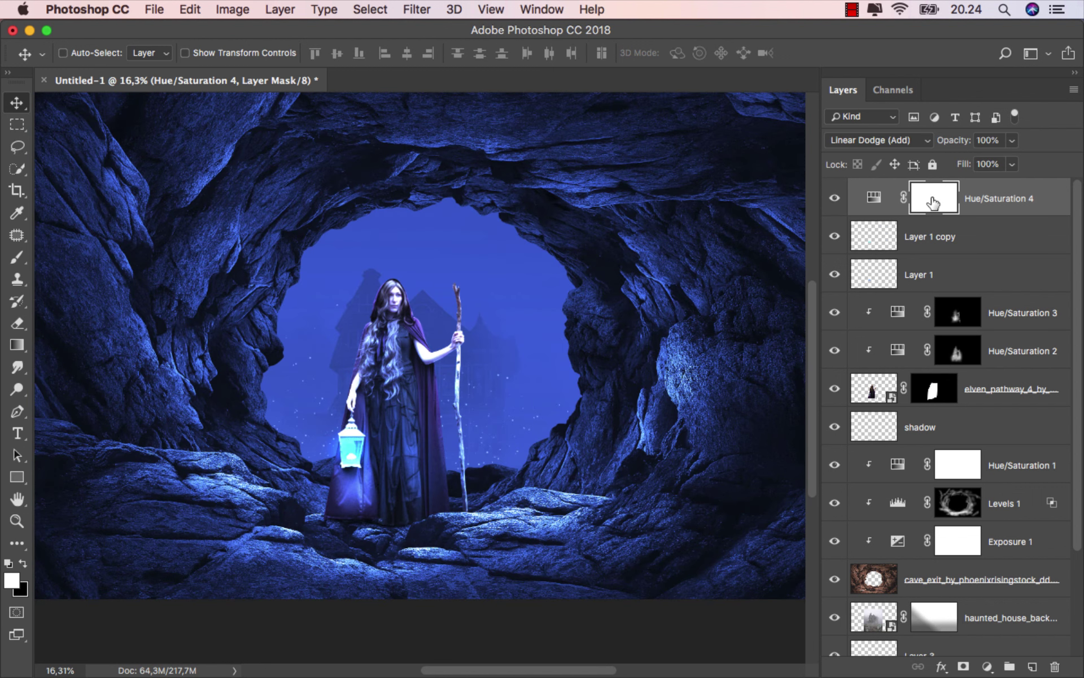
{"action": "key", "text": "ctrl+i"}
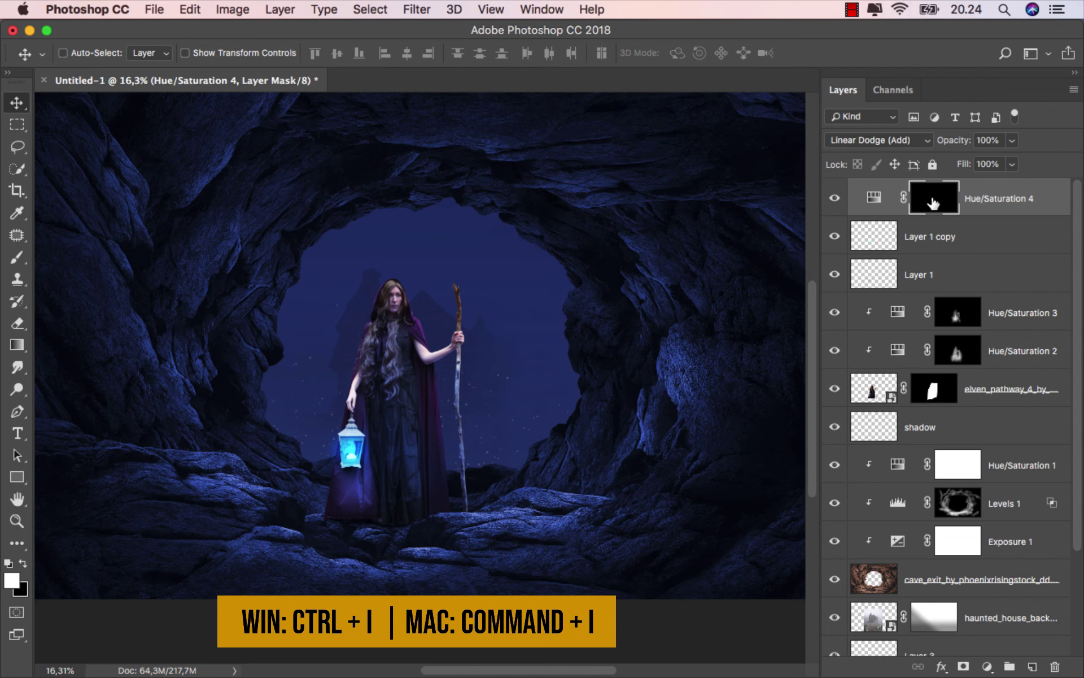
Set up a soft round brush at 5% flow, about 120 px
{"action": "left_click", "coordinate": [17, 257]}
{"action": "left_click", "coordinate": [463, 53]}
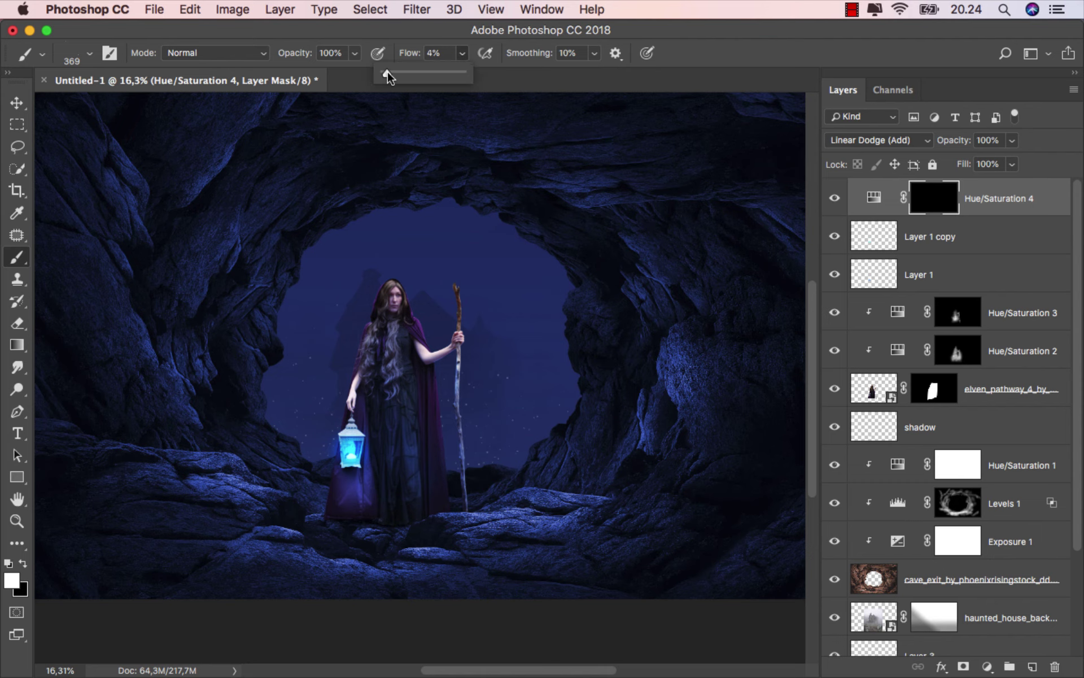
{"action": "right_click", "coordinate": [464, 288]}
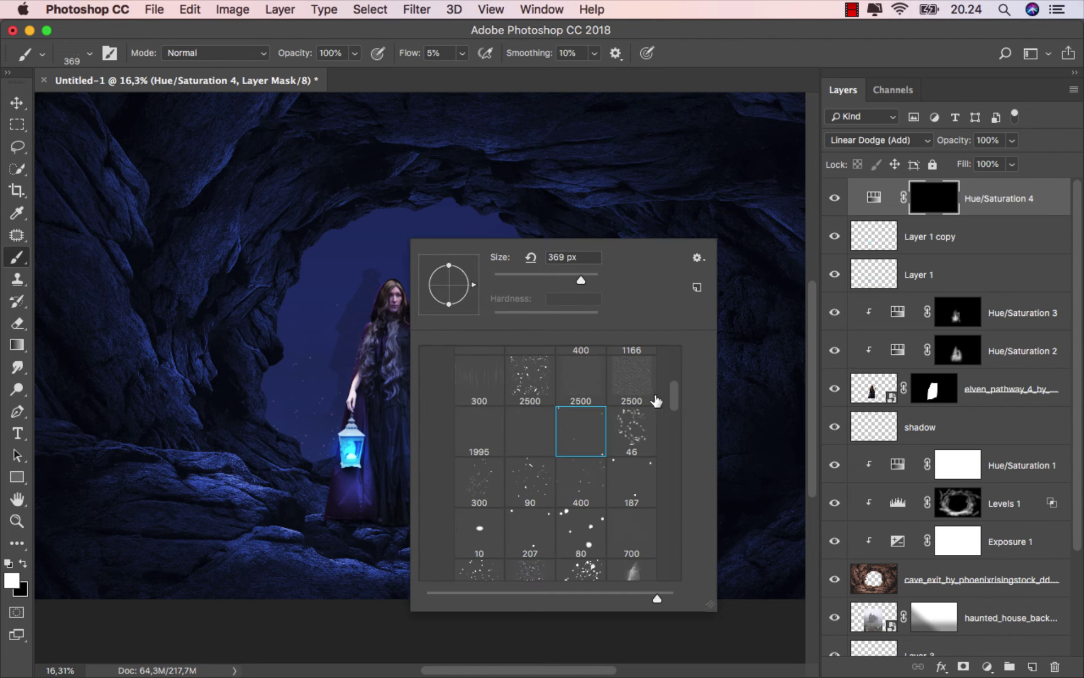
{"action": "left_click_drag", "start_coordinate": [672, 394], "coordinate": [672, 357]}
{"action": "left_click", "coordinate": [477, 415]}
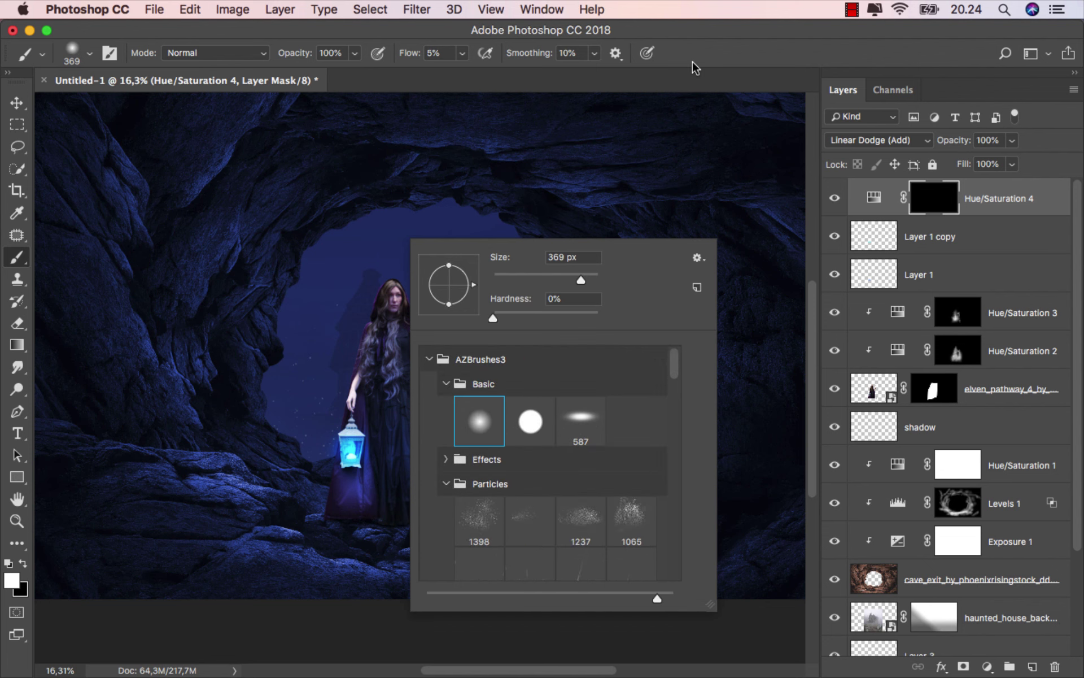
{"action": "key", "text": "Return"}
{"action": "scroll", "coordinate": [483, 523], "scroll_direction": "up", "scroll_amount": 3}
{"action": "left_click_drag", "start_coordinate": [460, 484], "coordinate": [446, 482]}
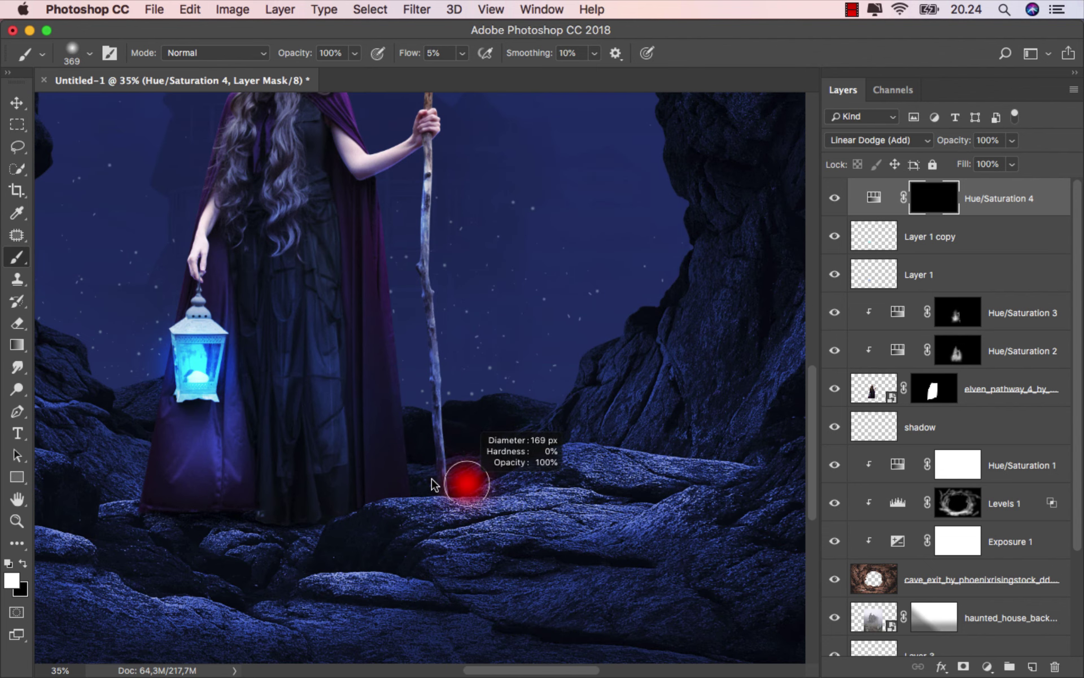
{"action": "scroll", "coordinate": [446, 482], "scroll_direction": "up", "scroll_amount": 1}
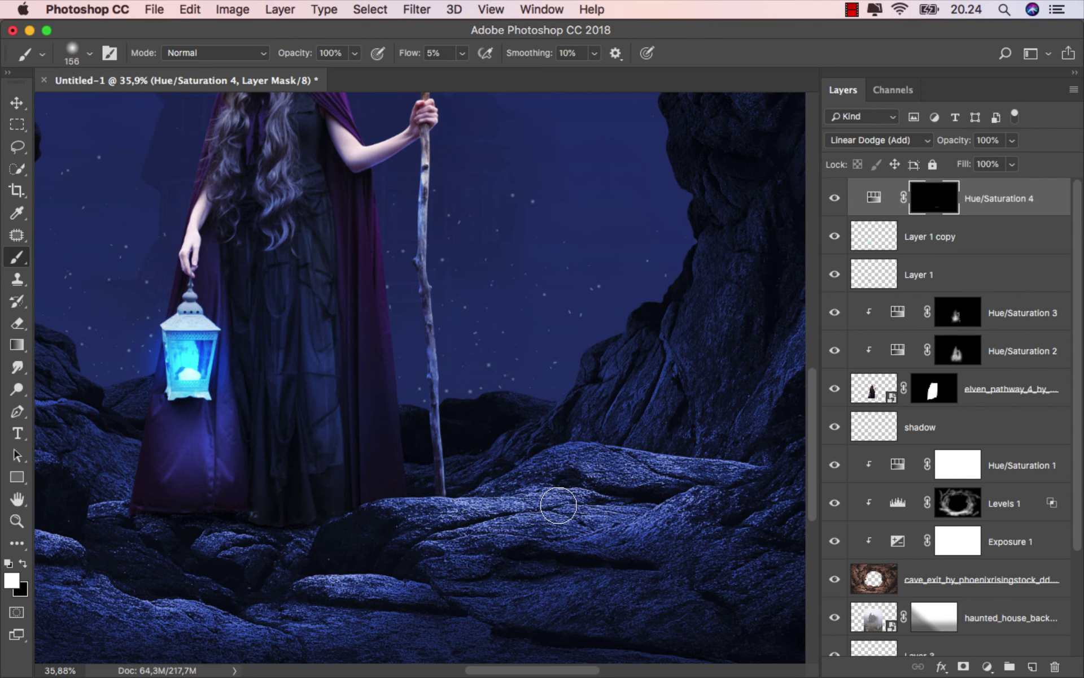
Paint white on the mask with 342–489 px brushes to glow around the lantern and cloak
{"action": "scroll", "coordinate": [491, 506], "scroll_direction": "down", "scroll_amount": 2}
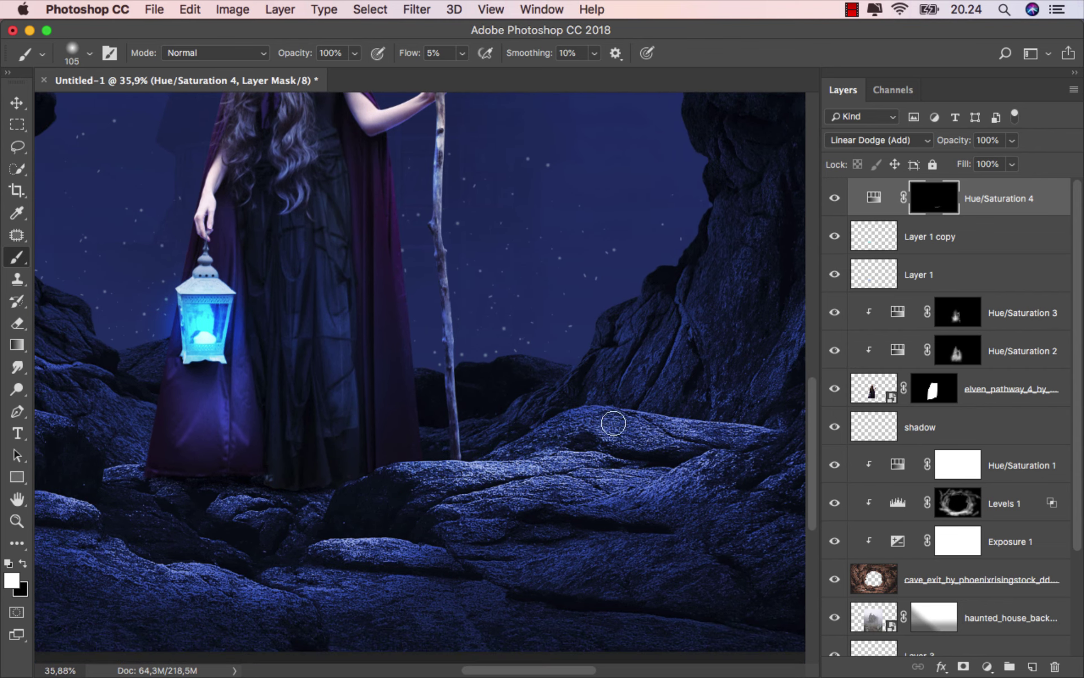
{"action": "scroll", "coordinate": [435, 500], "scroll_direction": "left", "scroll_amount": 5}
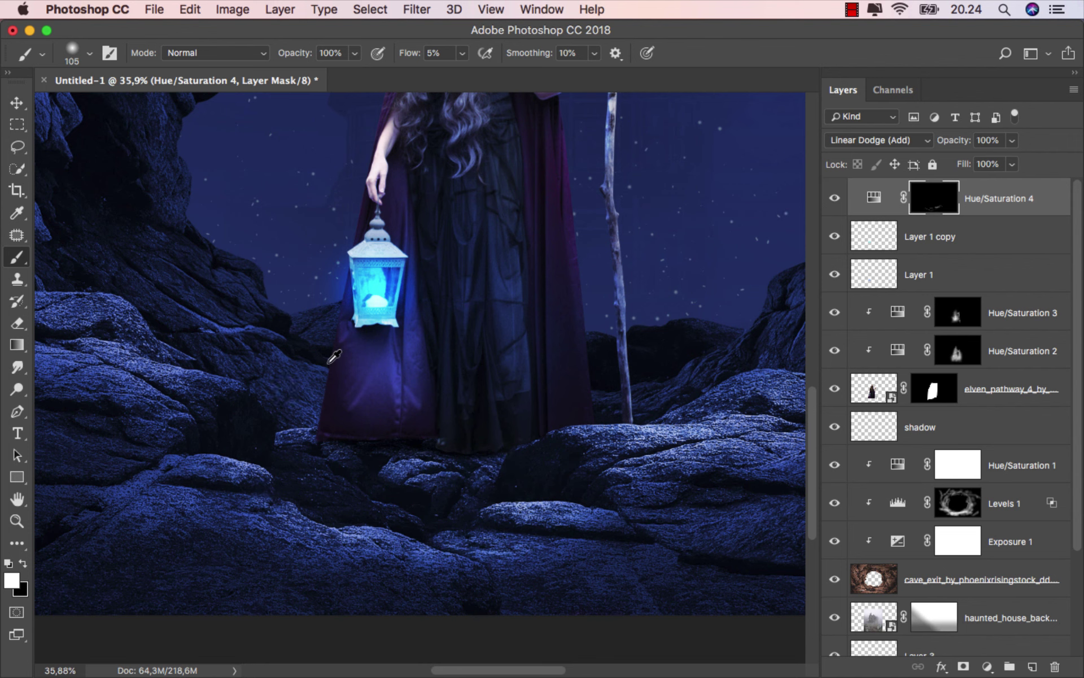
{"action": "scroll", "coordinate": [335, 357], "scroll_direction": "up", "scroll_amount": 3}
{"action": "left_click_drag", "start_coordinate": [416, 341], "coordinate": [432, 342]}
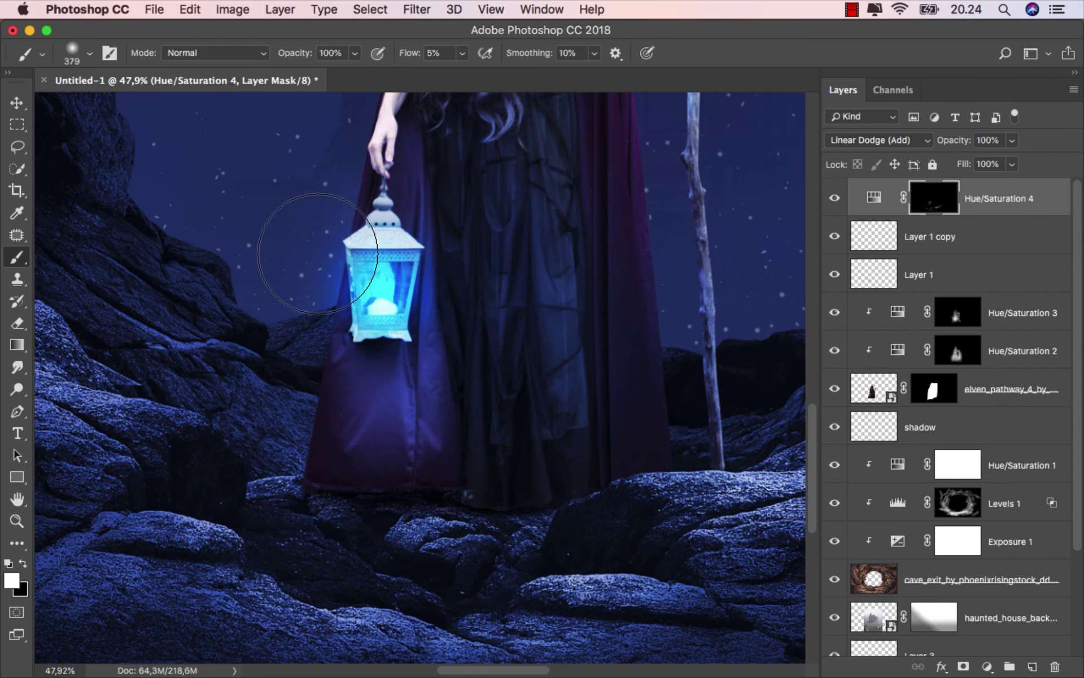
{"action": "left_click_drag", "start_coordinate": [317, 253], "coordinate": [413, 348]}
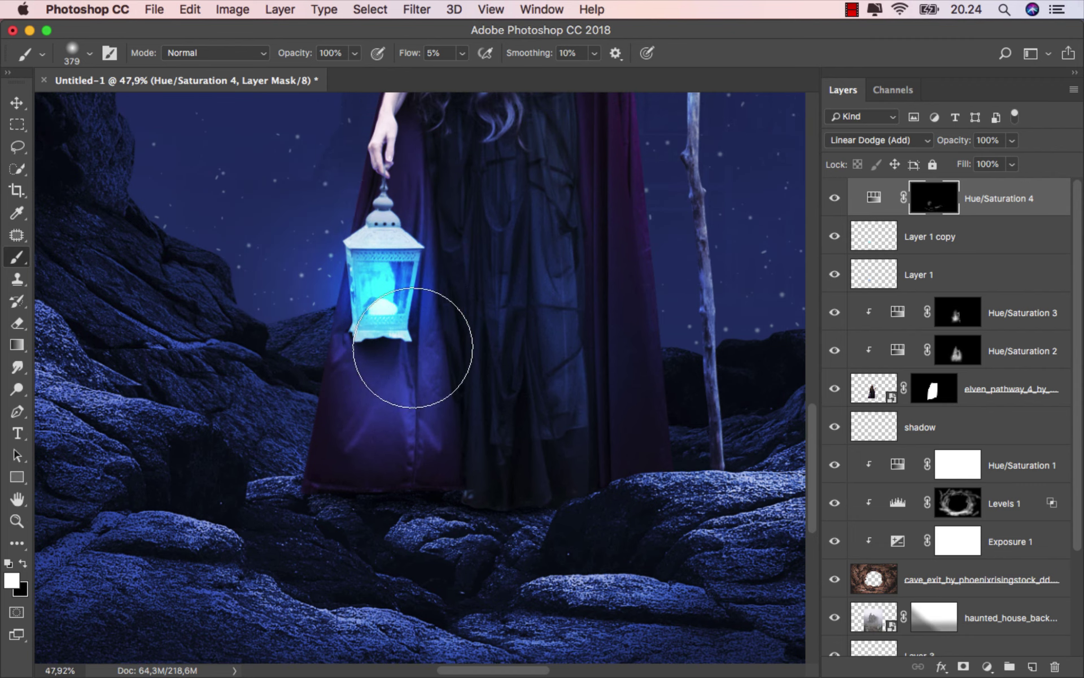
{"action": "scroll", "coordinate": [447, 248], "scroll_direction": "down", "scroll_amount": 3}
{"action": "left_click_drag", "start_coordinate": [316, 305], "coordinate": [337, 305]}
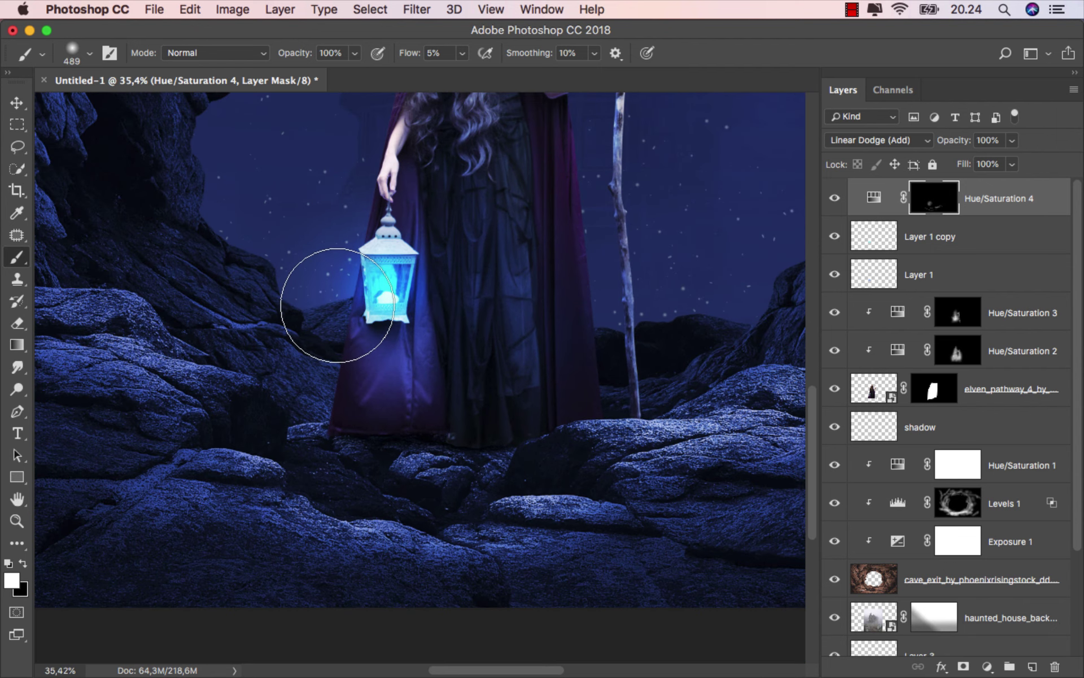
{"action": "scroll", "coordinate": [350, 395], "scroll_direction": "up", "scroll_amount": 5}
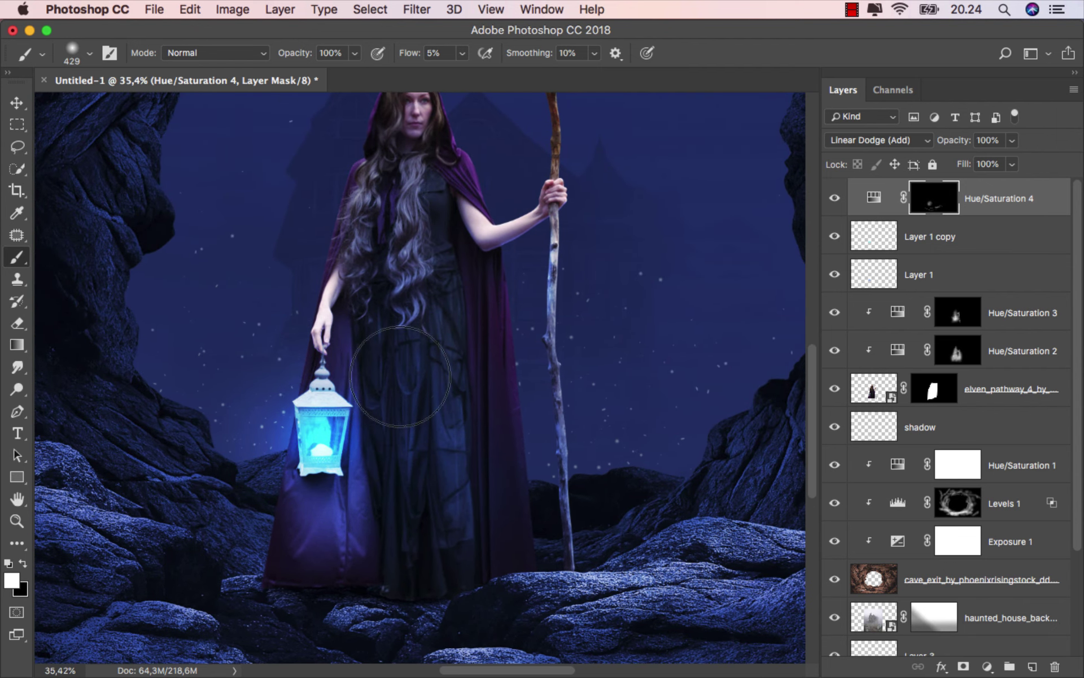
{"action": "mouse_move", "coordinate": [378, 444]}
{"action": "left_mouse_down"}
{"action": "mouse_move", "coordinate": [375, 460]}
{"action": "mouse_move", "coordinate": [359, 435]}
{"action": "left_mouse_up"}
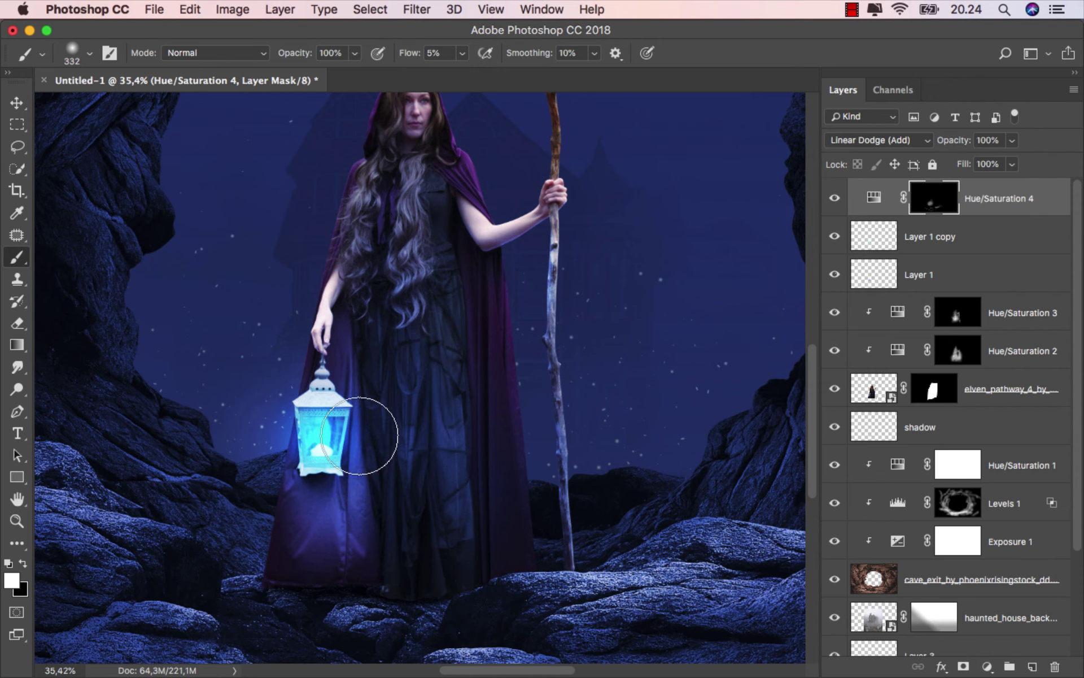
{"action": "left_click_drag", "start_coordinate": [428, 399], "coordinate": [437, 399]}
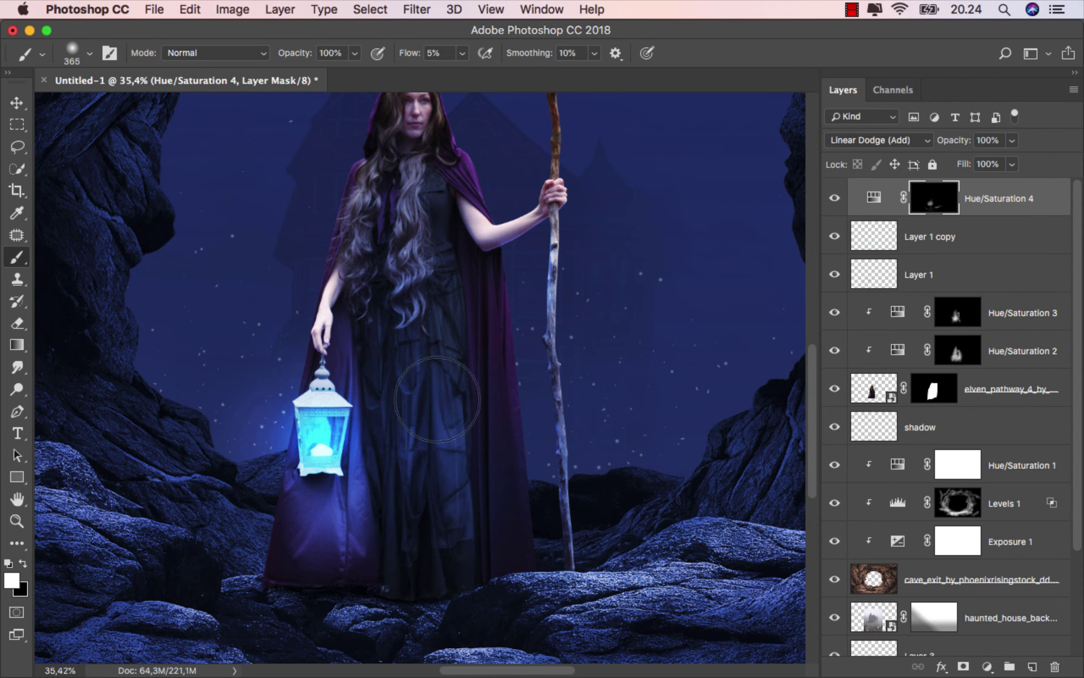
{"action": "left_click_drag", "start_coordinate": [600, 381], "coordinate": [554, 412]}
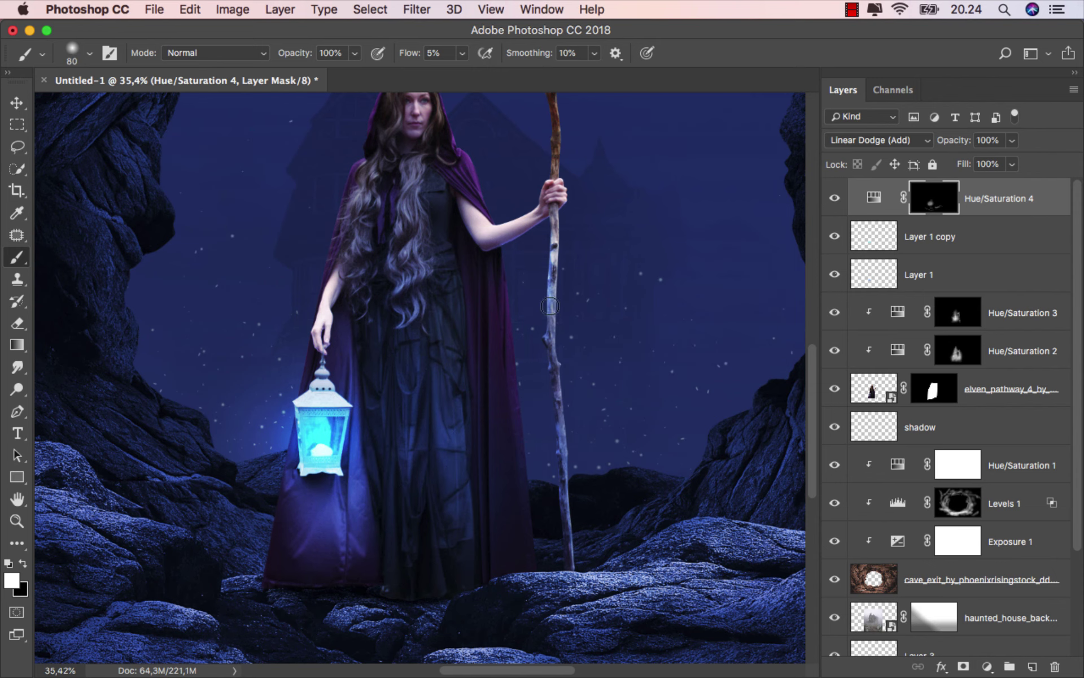
{"action": "scroll", "coordinate": [399, 433], "scroll_direction": "down", "scroll_amount": 3}
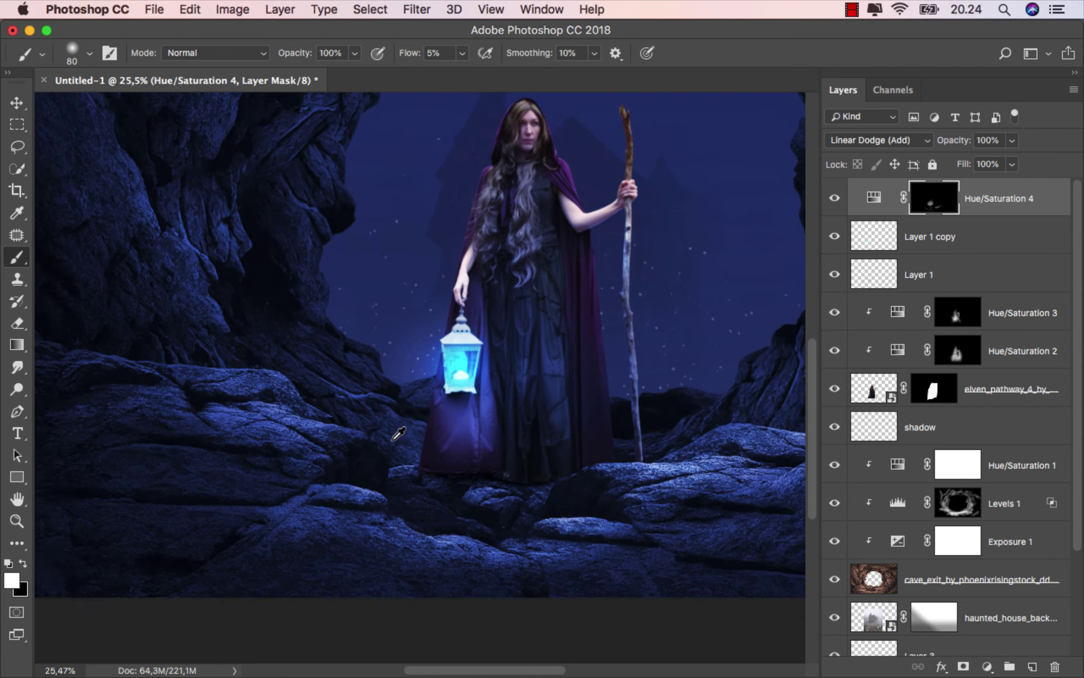
With a roughly 213 px soft brush, paint faint blue light onto the rocks below the cape
{"action": "scroll", "coordinate": [398, 433], "scroll_direction": "down", "scroll_amount": 1}
{"action": "left_click_drag", "start_coordinate": [380, 452], "coordinate": [406, 453]}
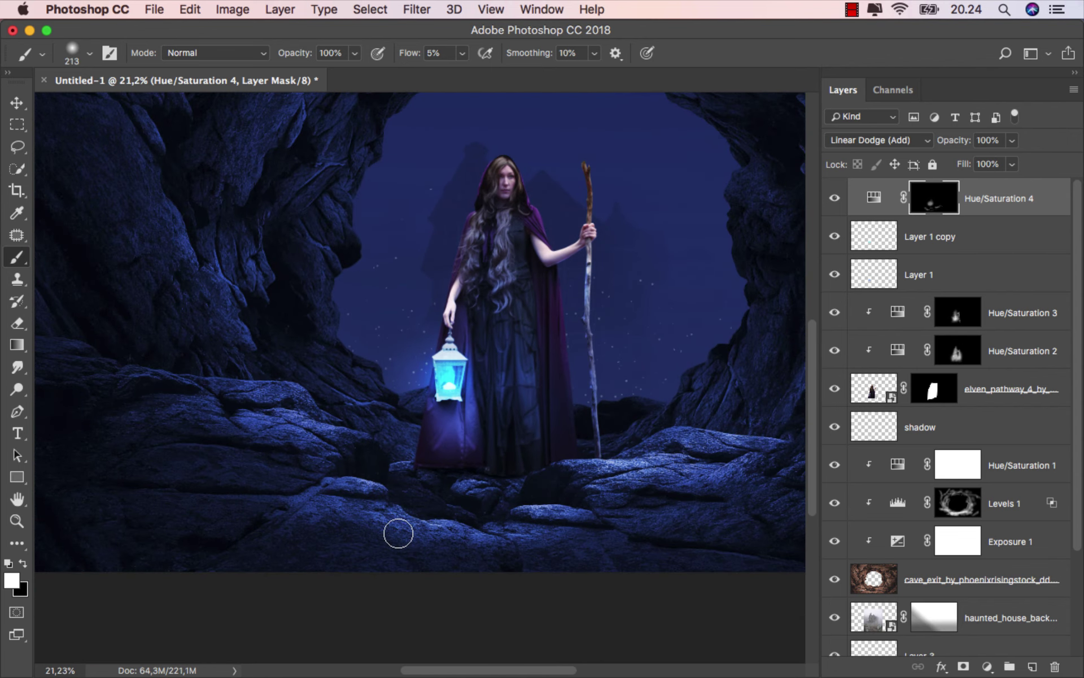
{"action": "mouse_move", "coordinate": [398, 534]}
{"action": "left_mouse_down"}
{"action": "mouse_move", "coordinate": [303, 429]}
{"action": "mouse_move", "coordinate": [223, 388]}
{"action": "mouse_move", "coordinate": [283, 395]}
{"action": "mouse_move", "coordinate": [242, 342]}
{"action": "mouse_move", "coordinate": [242, 281]}
{"action": "mouse_move", "coordinate": [242, 375]}
{"action": "mouse_move", "coordinate": [126, 385]}
{"action": "mouse_move", "coordinate": [326, 428]}
{"action": "mouse_move", "coordinate": [274, 492]}
{"action": "mouse_move", "coordinate": [196, 457]}
{"action": "mouse_move", "coordinate": [305, 472]}
{"action": "mouse_move", "coordinate": [166, 476]}
{"action": "mouse_move", "coordinate": [297, 498]}
{"action": "mouse_move", "coordinate": [312, 533]}
{"action": "mouse_move", "coordinate": [363, 467]}
{"action": "mouse_move", "coordinate": [472, 477]}
{"action": "mouse_move", "coordinate": [514, 504]}
{"action": "mouse_move", "coordinate": [581, 475]}
{"action": "mouse_move", "coordinate": [602, 499]}
{"action": "mouse_move", "coordinate": [636, 506]}
{"action": "mouse_move", "coordinate": [711, 395]}
{"action": "mouse_move", "coordinate": [592, 456]}
{"action": "mouse_move", "coordinate": [613, 415]}
{"action": "mouse_move", "coordinate": [424, 442]}
{"action": "mouse_move", "coordinate": [406, 405]}
{"action": "mouse_move", "coordinate": [380, 477]}
{"action": "mouse_move", "coordinate": [450, 474]}
{"action": "mouse_move", "coordinate": [404, 473]}
{"action": "mouse_move", "coordinate": [540, 511]}
{"action": "mouse_move", "coordinate": [499, 477]}
{"action": "mouse_move", "coordinate": [518, 464]}
{"action": "mouse_move", "coordinate": [555, 473]}
{"action": "left_mouse_up"}
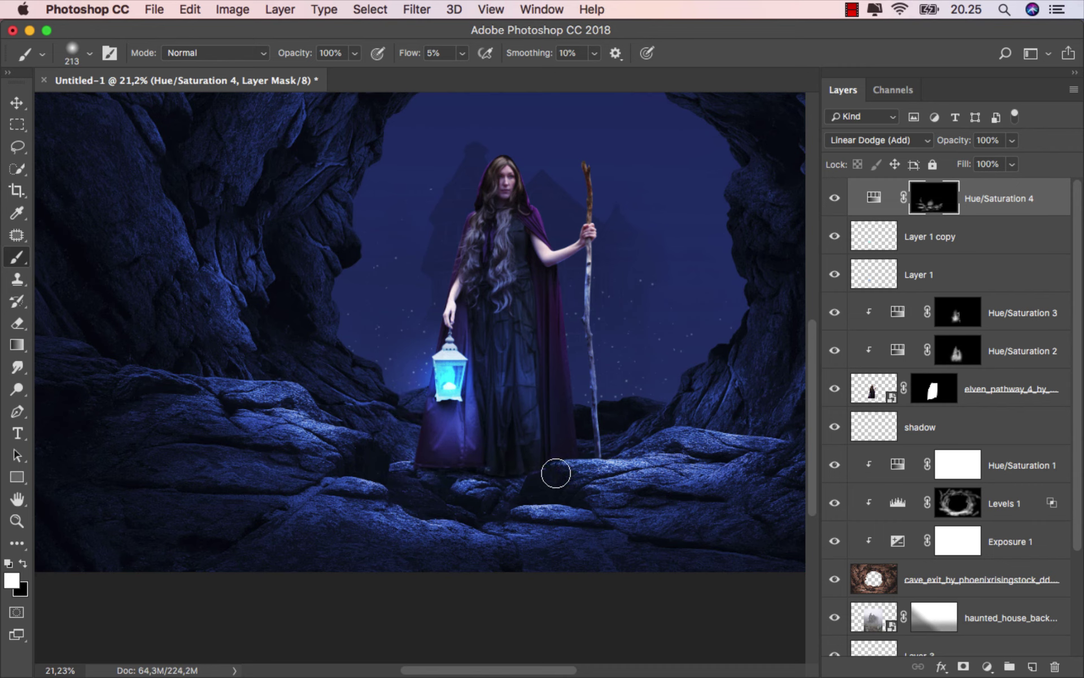
{"action": "scroll", "coordinate": [509, 475], "scroll_direction": "right", "scroll_amount": 5}
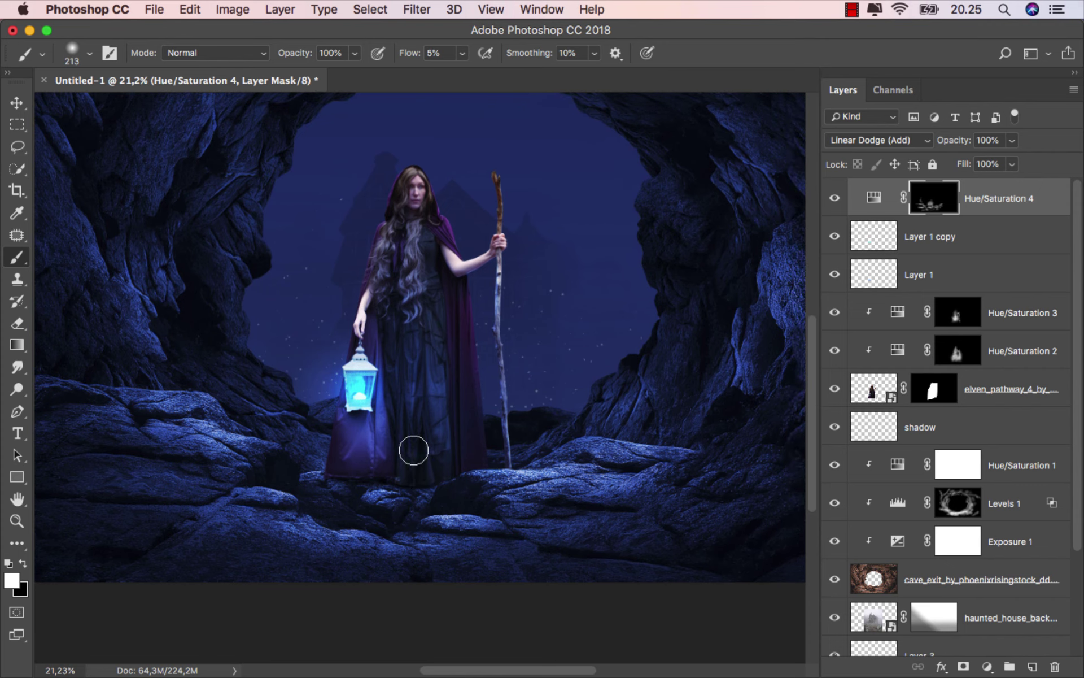
{"action": "mouse_move", "coordinate": [413, 450]}
{"action": "left_mouse_down"}
{"action": "mouse_move", "coordinate": [438, 499]}
{"action": "mouse_move", "coordinate": [390, 465]}
{"action": "mouse_move", "coordinate": [501, 497]}
{"action": "mouse_move", "coordinate": [510, 514]}
{"action": "left_mouse_up"}
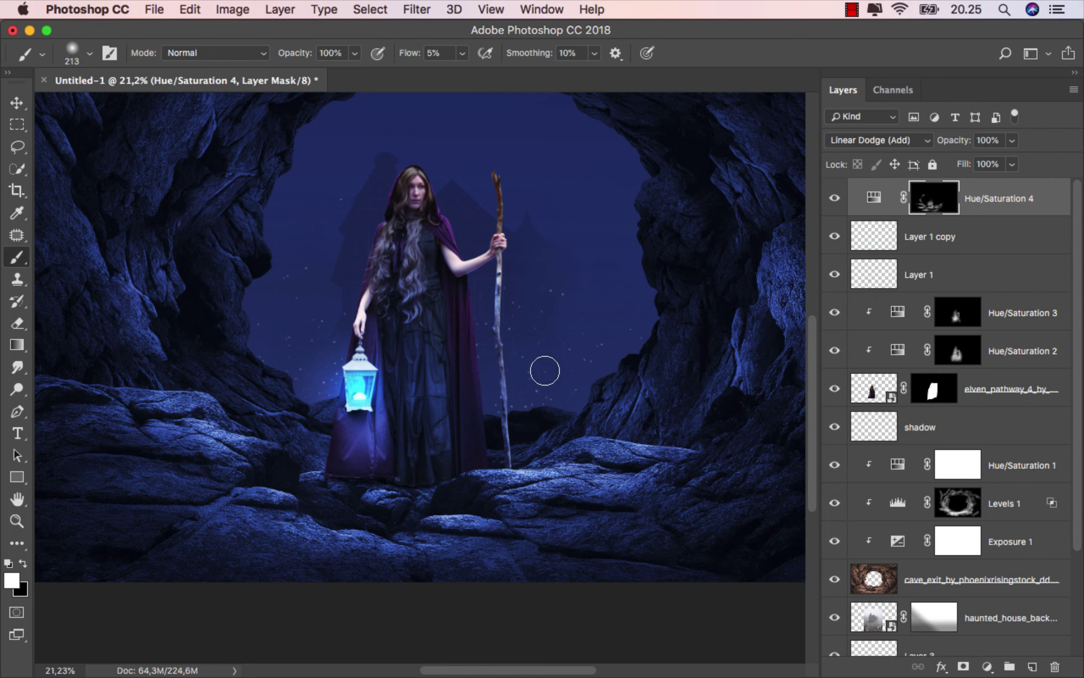
Paint faint white over the right rock wall and lower rocks on the Hue/Saturation 4 mask, toggling it to compare
{"action": "left_click_drag", "start_coordinate": [709, 426], "coordinate": [761, 389]}
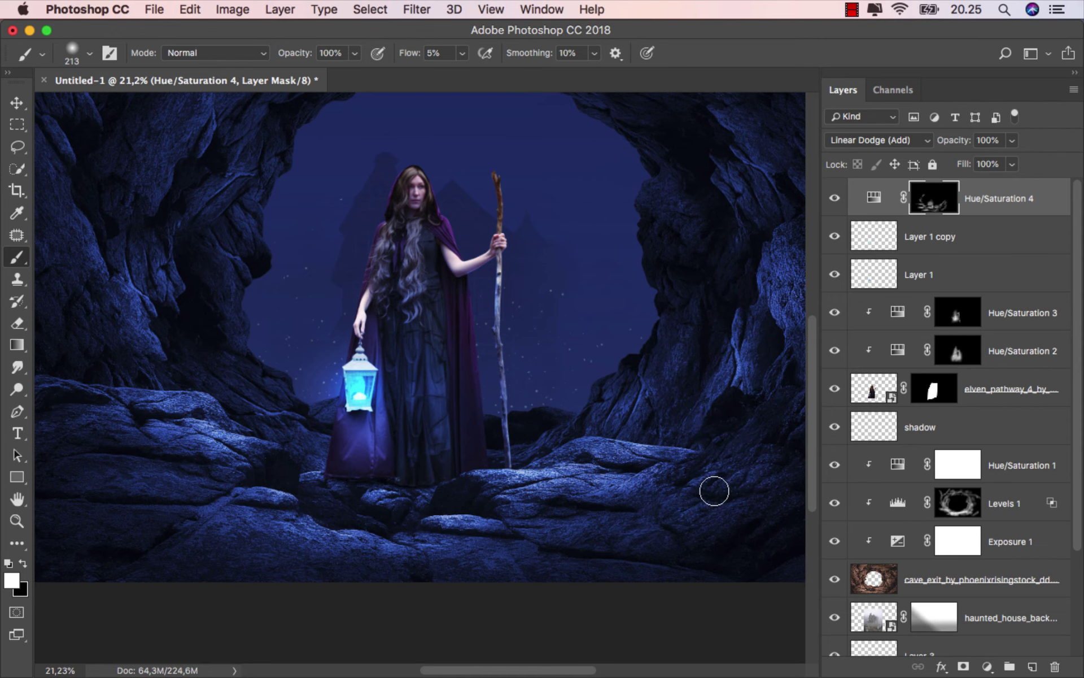
{"action": "left_click_drag", "start_coordinate": [715, 491], "coordinate": [495, 466]}
{"action": "scroll", "coordinate": [496, 466], "scroll_direction": "down", "scroll_amount": 2}
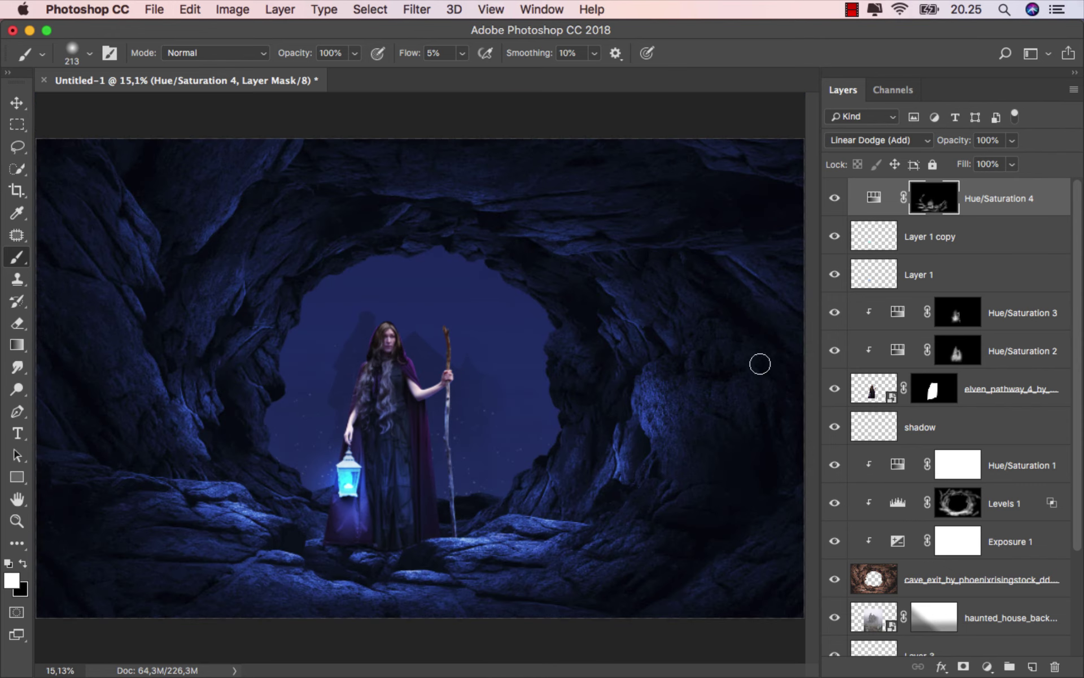
{"action": "left_click", "coordinate": [837, 201]}
{"action": "left_click", "coordinate": [836, 198]}
{"action": "left_click_drag", "start_coordinate": [661, 474], "coordinate": [648, 486]}
{"action": "left_click_drag", "start_coordinate": [627, 358], "coordinate": [569, 518]}
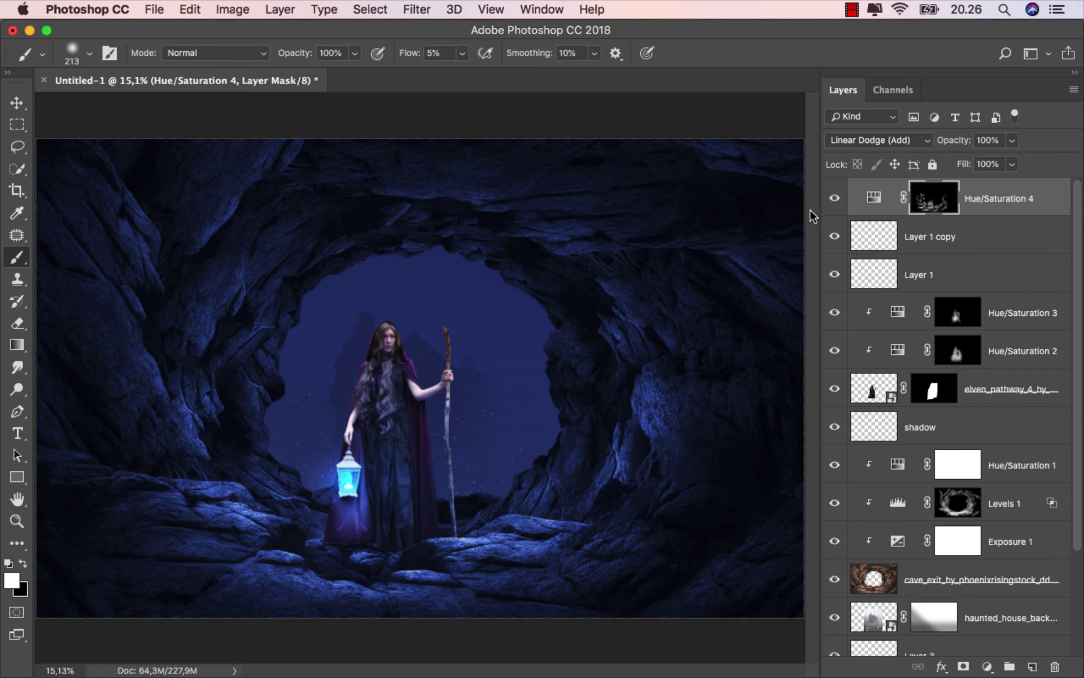
{"action": "left_click", "coordinate": [834, 201]}
{"action": "left_click", "coordinate": [834, 199]}
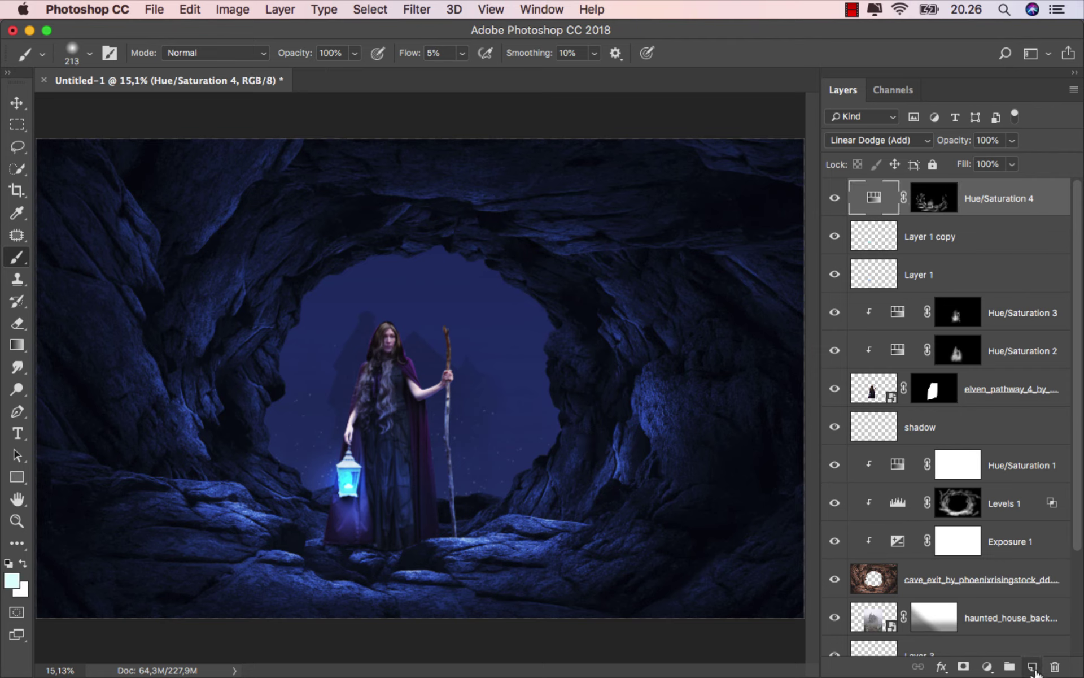
Add a new Layer 4 and choose a particle scatter brush at 100% flow
{"action": "left_click", "coordinate": [1032, 667]}
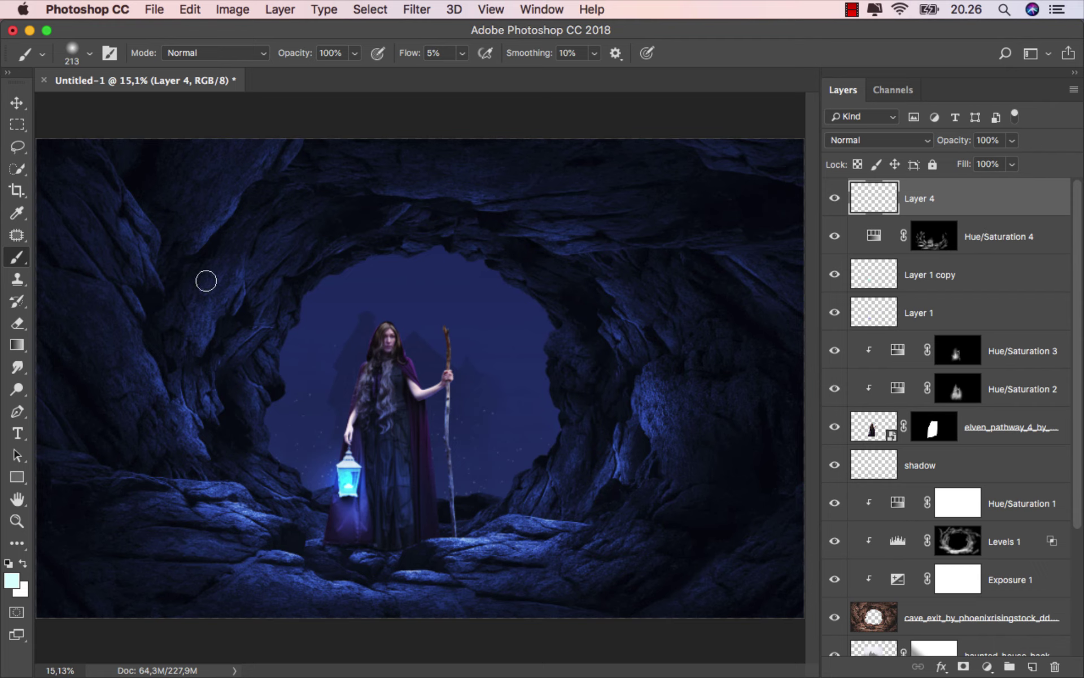
{"action": "right_click", "coordinate": [215, 254]}
{"action": "left_click_drag", "start_coordinate": [484, 381], "coordinate": [485, 424]}
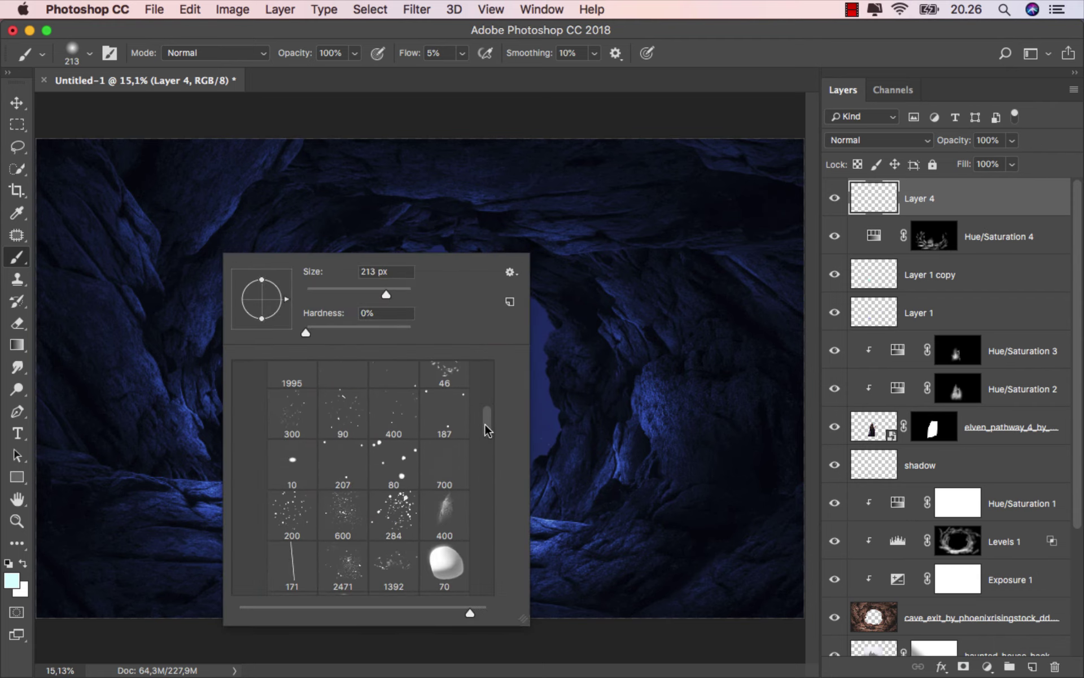
{"action": "left_click", "coordinate": [398, 465]}
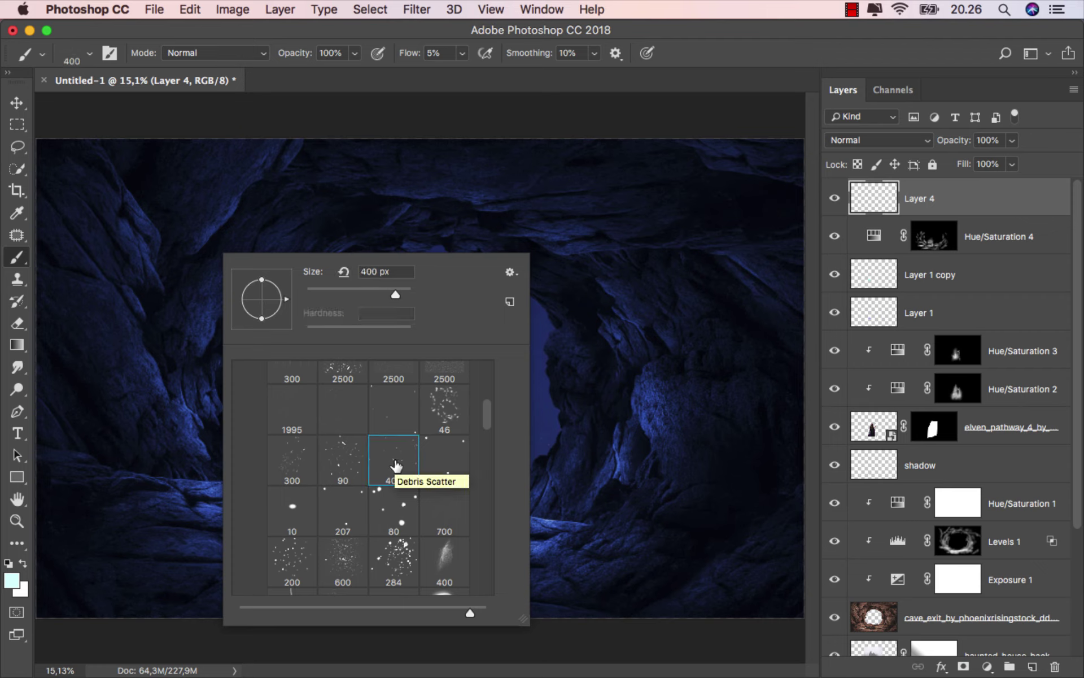
{"action": "left_click", "coordinate": [392, 413]}
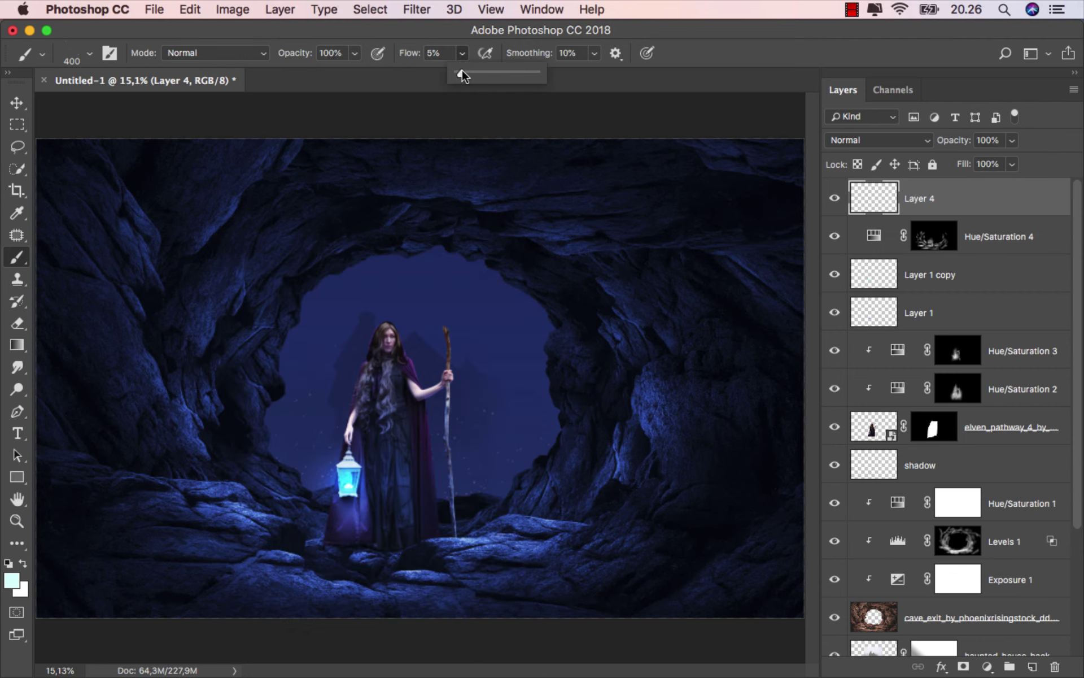
{"action": "left_click_drag", "start_coordinate": [461, 54], "coordinate": [623, 73]}
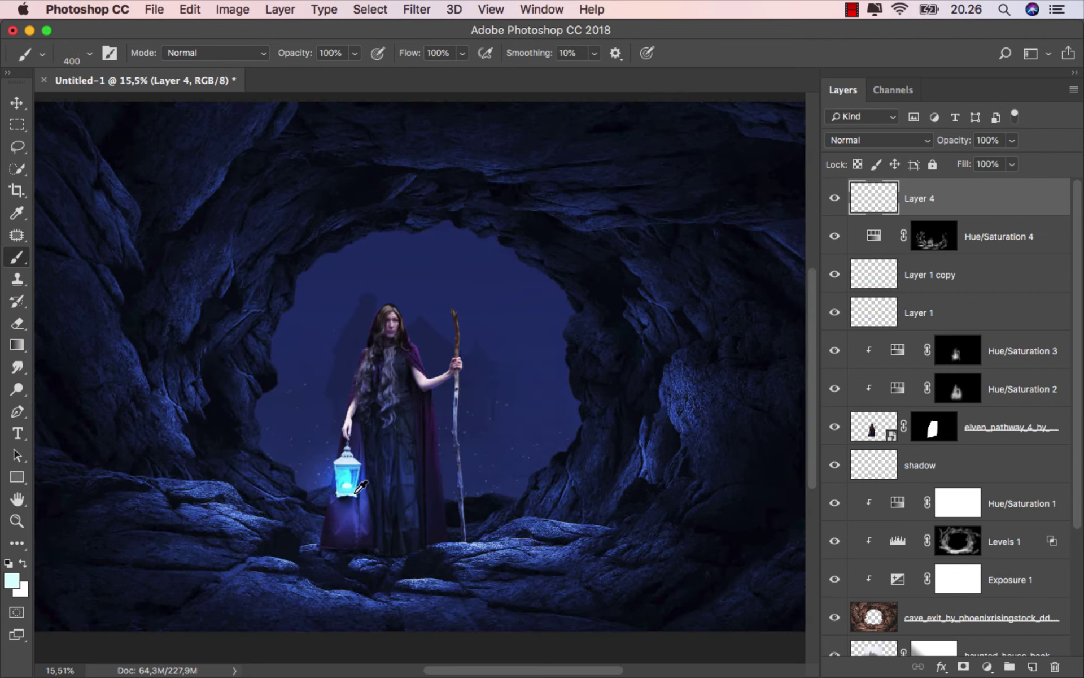
Zoom in on the lantern and resize the particle brush to about 216 px
{"action": "scroll", "coordinate": [351, 472], "scroll_direction": "up", "scroll_amount": 5}
{"action": "left_click", "coordinate": [351, 471], "text": "alt"}
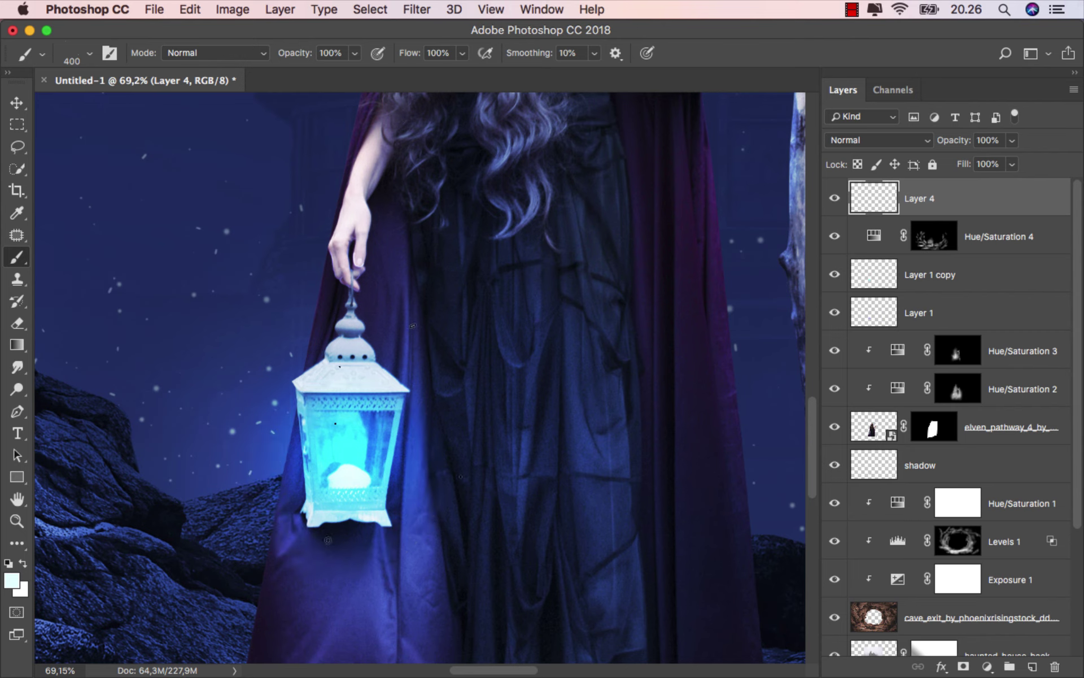
{"action": "right_click", "coordinate": [395, 366]}
{"action": "left_click_drag", "start_coordinate": [495, 350], "coordinate": [524, 344]}
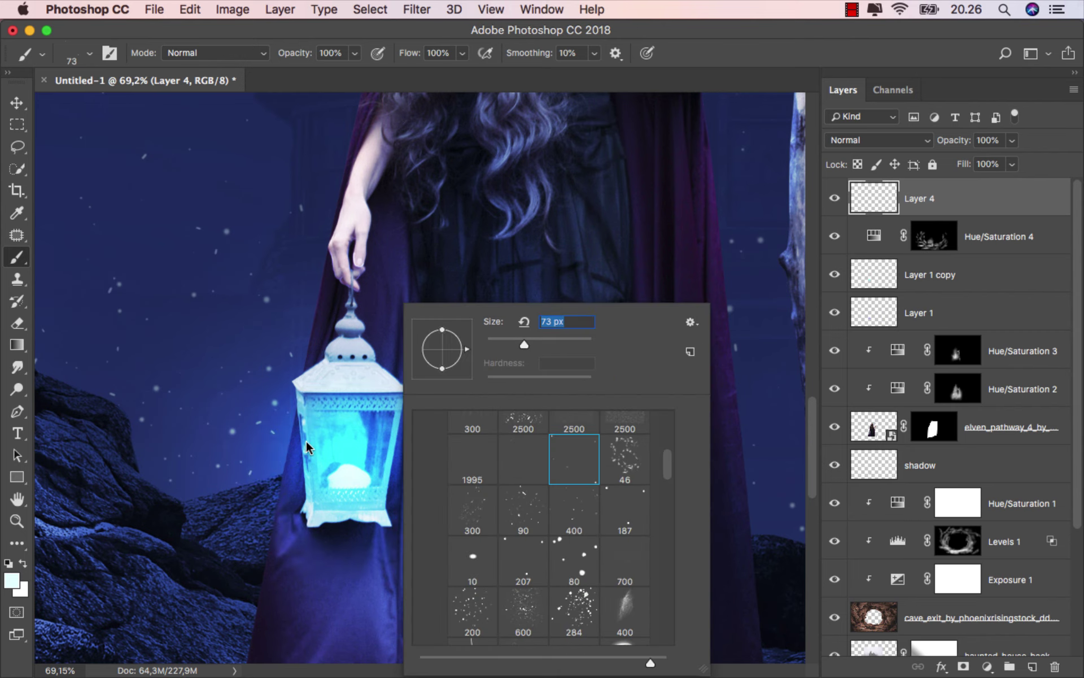
{"action": "key", "text": "Escape"}
{"action": "left_click_drag", "start_coordinate": [307, 447], "coordinate": [350, 441]}
{"action": "scroll", "coordinate": [361, 396], "scroll_direction": "down", "scroll_amount": 1}
{"action": "left_click_drag", "start_coordinate": [390, 396], "coordinate": [436, 396]}
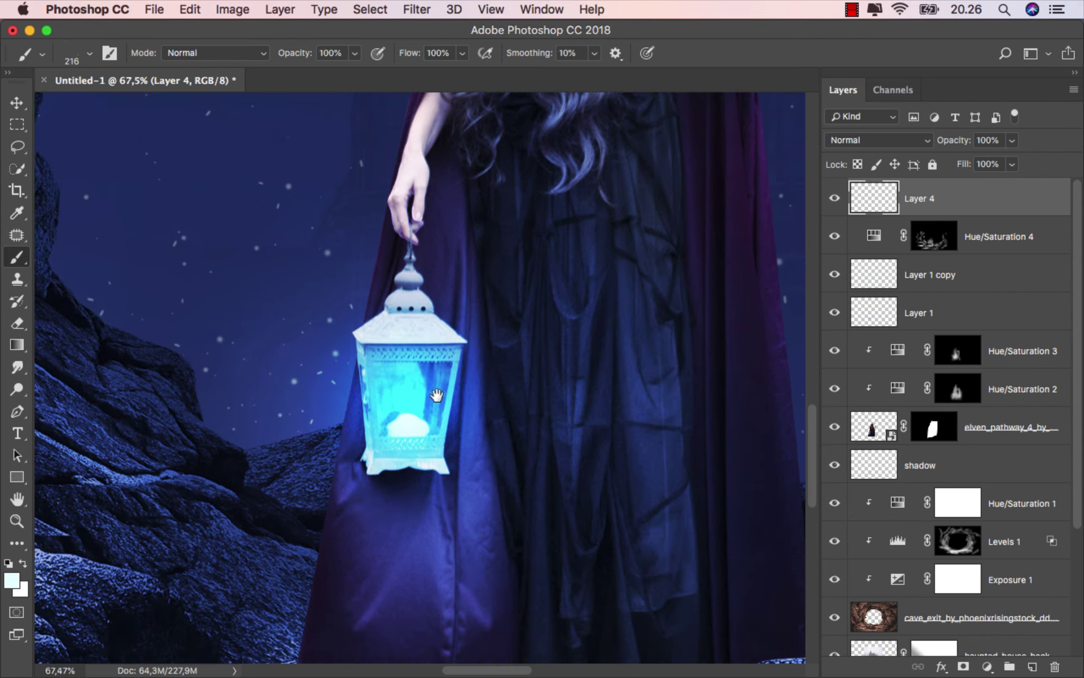
Shrink the brush to 58 px and dab light-blue sparkles around the lantern
{"action": "scroll", "coordinate": [437, 396], "scroll_direction": "down", "scroll_amount": 1}
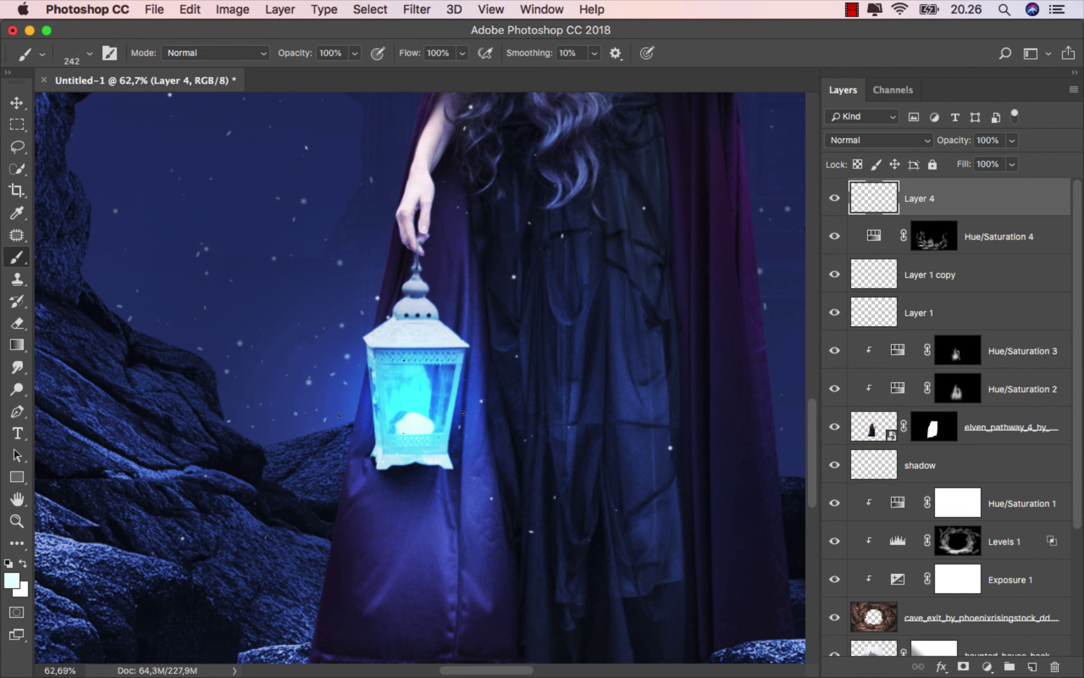
{"action": "scroll", "coordinate": [402, 405], "scroll_direction": "down", "scroll_amount": 3}
{"action": "mouse_move", "coordinate": [401, 398]}
{"action": "left_mouse_down"}
{"action": "mouse_move", "coordinate": [381, 398]}
{"action": "mouse_move", "coordinate": [419, 394]}
{"action": "left_mouse_up"}
{"action": "left_click_drag", "start_coordinate": [403, 392], "coordinate": [403, 396]}
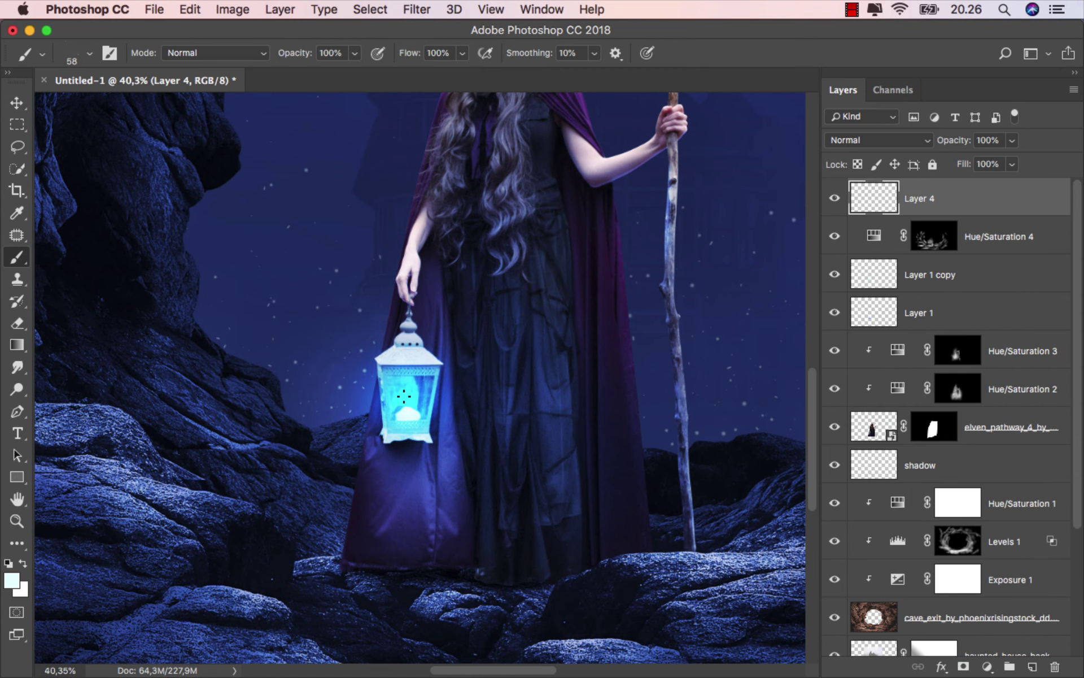
{"action": "scroll", "coordinate": [456, 392], "scroll_direction": "up", "scroll_amount": 2}
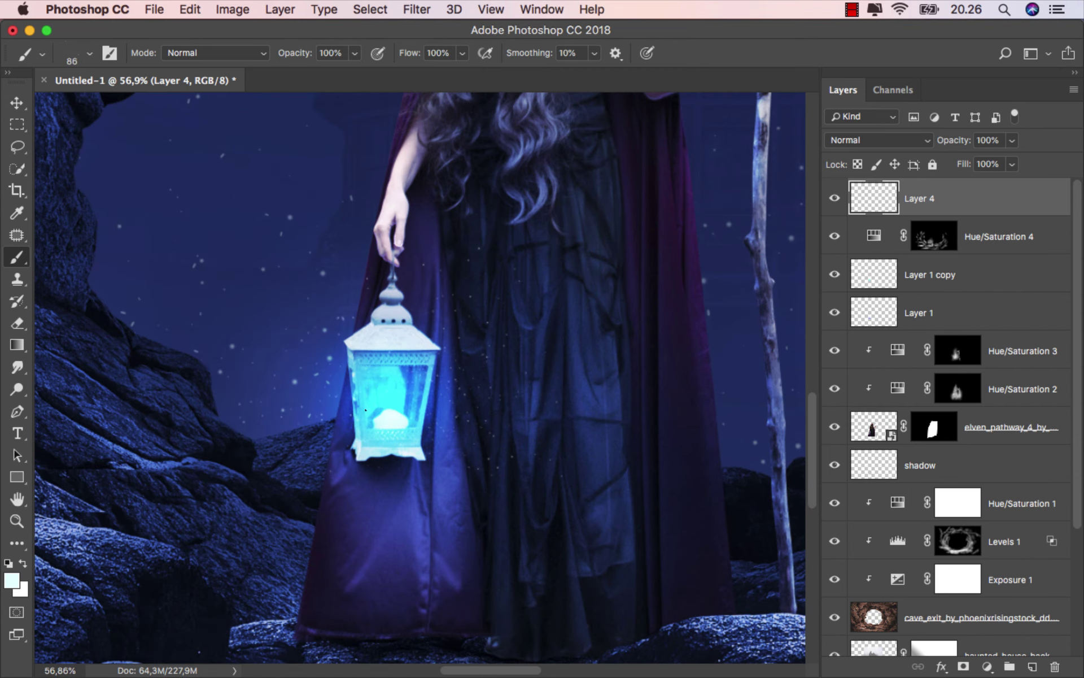
{"action": "left_click_drag", "start_coordinate": [295, 386], "coordinate": [399, 376]}
{"action": "scroll", "coordinate": [391, 407], "scroll_direction": "down", "scroll_amount": 1}
{"action": "scroll", "coordinate": [390, 408], "scroll_direction": "down", "scroll_amount": 1}
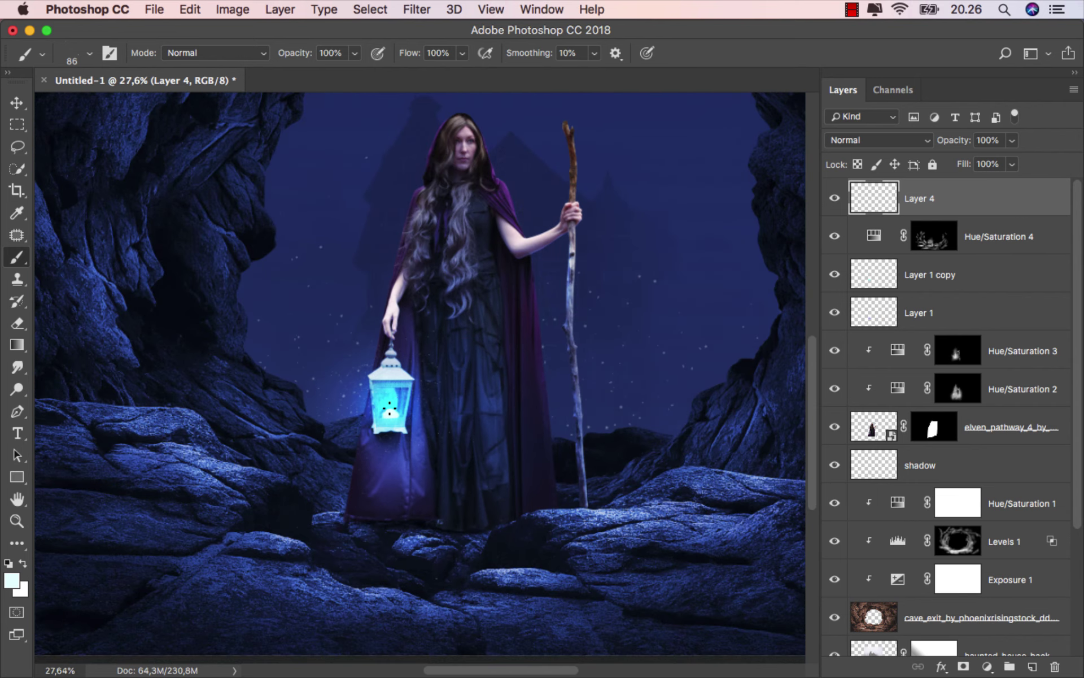
{"action": "scroll", "coordinate": [390, 408], "scroll_direction": "down", "scroll_amount": 2}
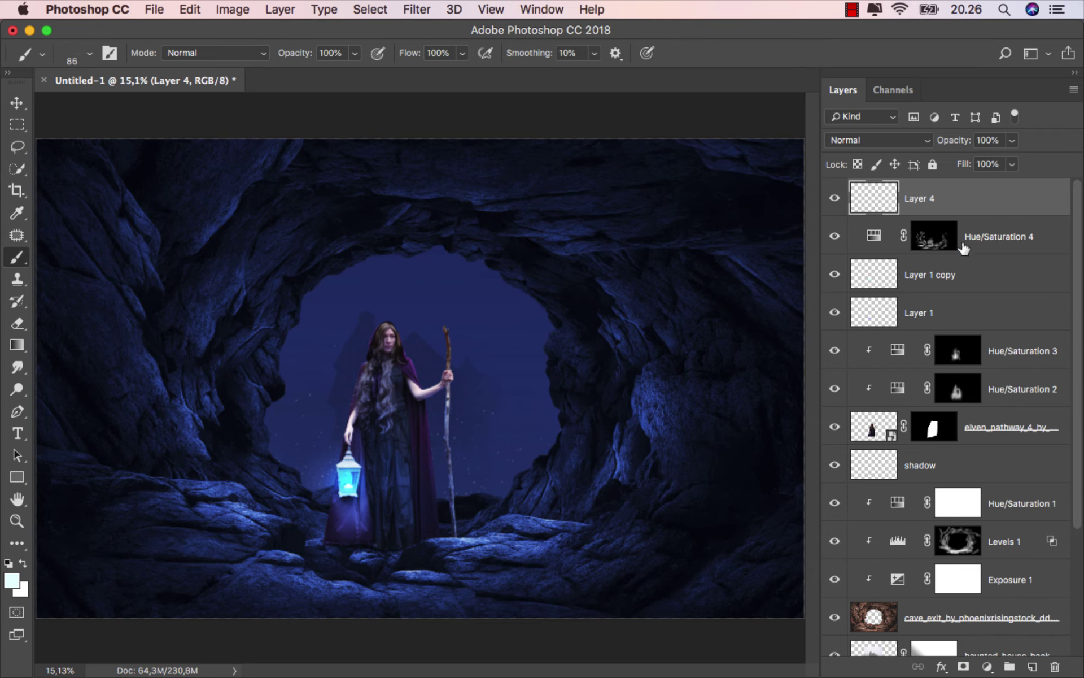
Add a new Layer 5 above Hue/Saturation 3 and clip it to the layer below
{"action": "key", "text": "v"}
{"action": "left_click", "coordinate": [1023, 369]}
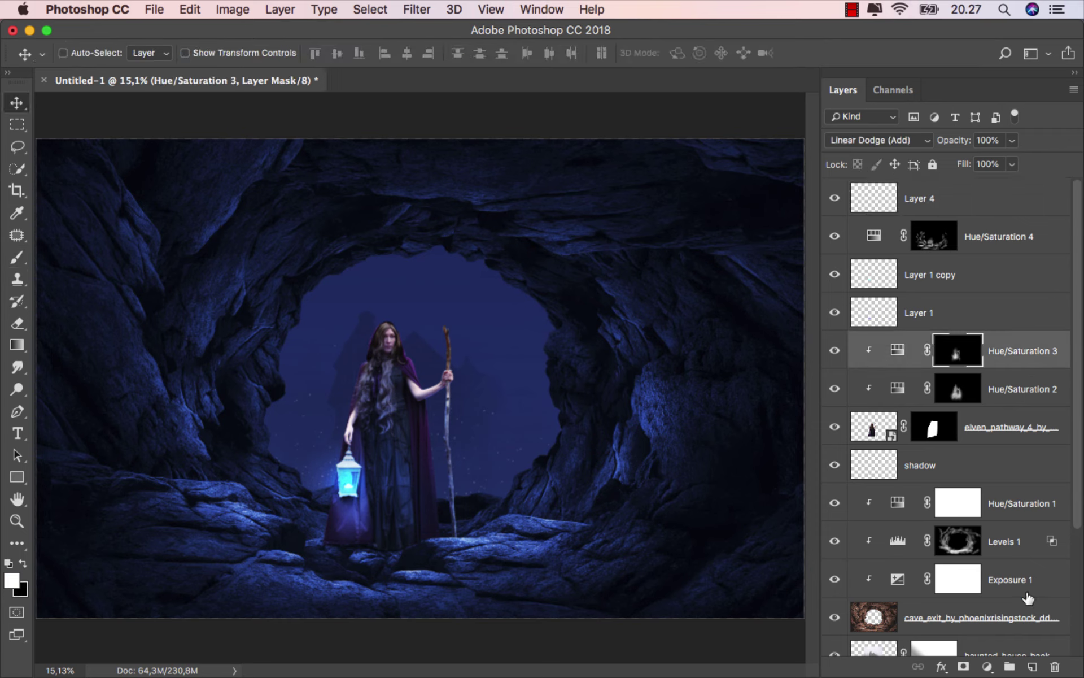
{"action": "left_click", "coordinate": [1032, 666]}
{"action": "right_click", "coordinate": [937, 356]}
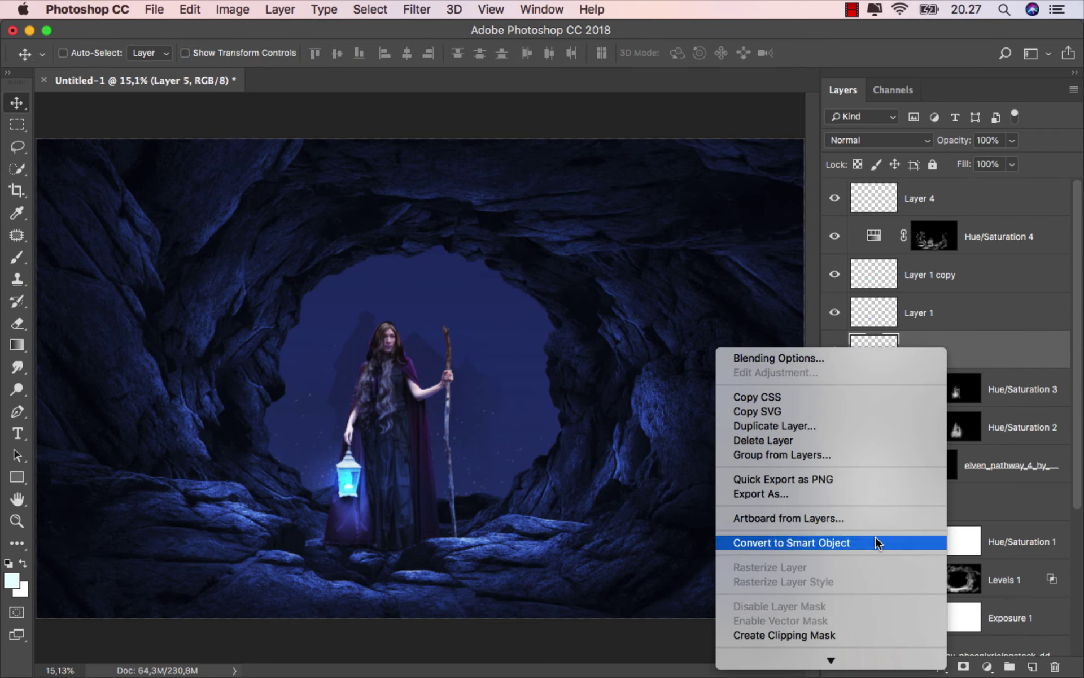
{"action": "left_click", "coordinate": [784, 635]}
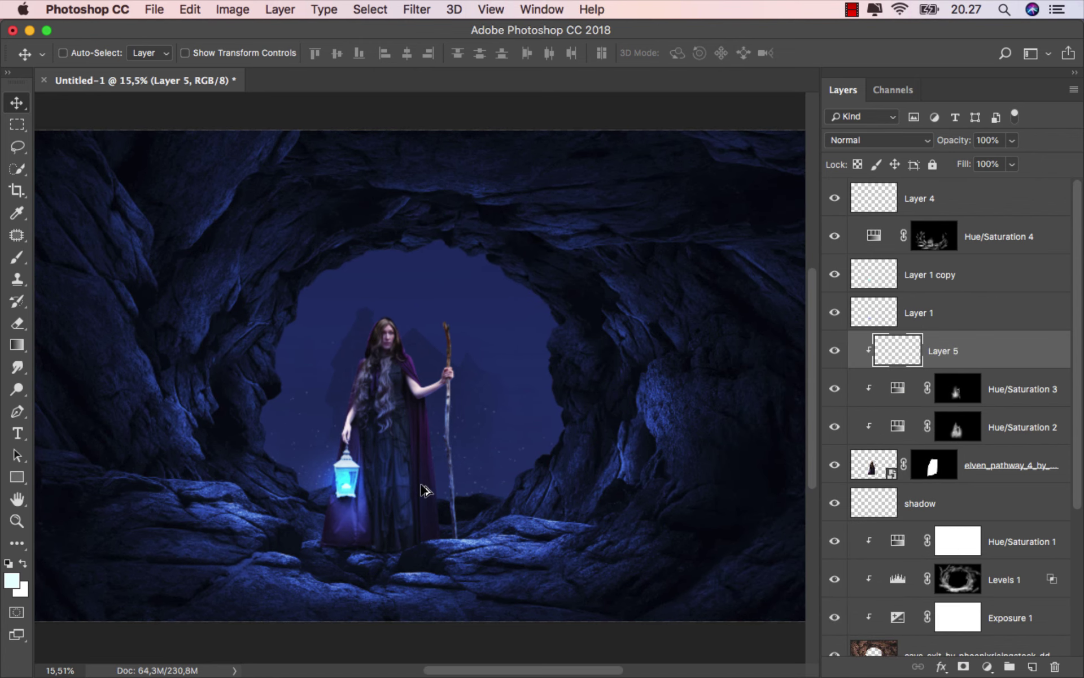
Set the foreground colour to a pale blue sampled from the lantern glow
{"action": "scroll", "coordinate": [421, 486], "scroll_direction": "up", "scroll_amount": 5}
{"action": "left_click", "coordinate": [7, 580]}
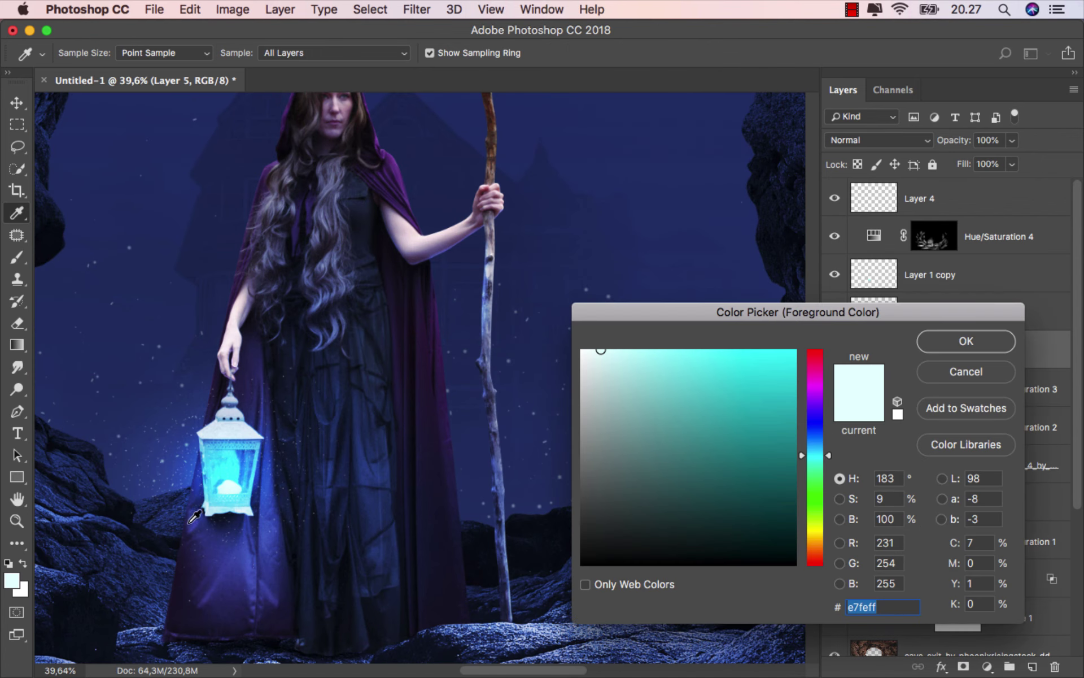
{"action": "left_click", "coordinate": [231, 491]}
{"action": "left_click", "coordinate": [983, 337]}
{"action": "key", "text": "v"}
{"action": "scroll", "coordinate": [513, 511], "scroll_direction": "up", "scroll_amount": 2}
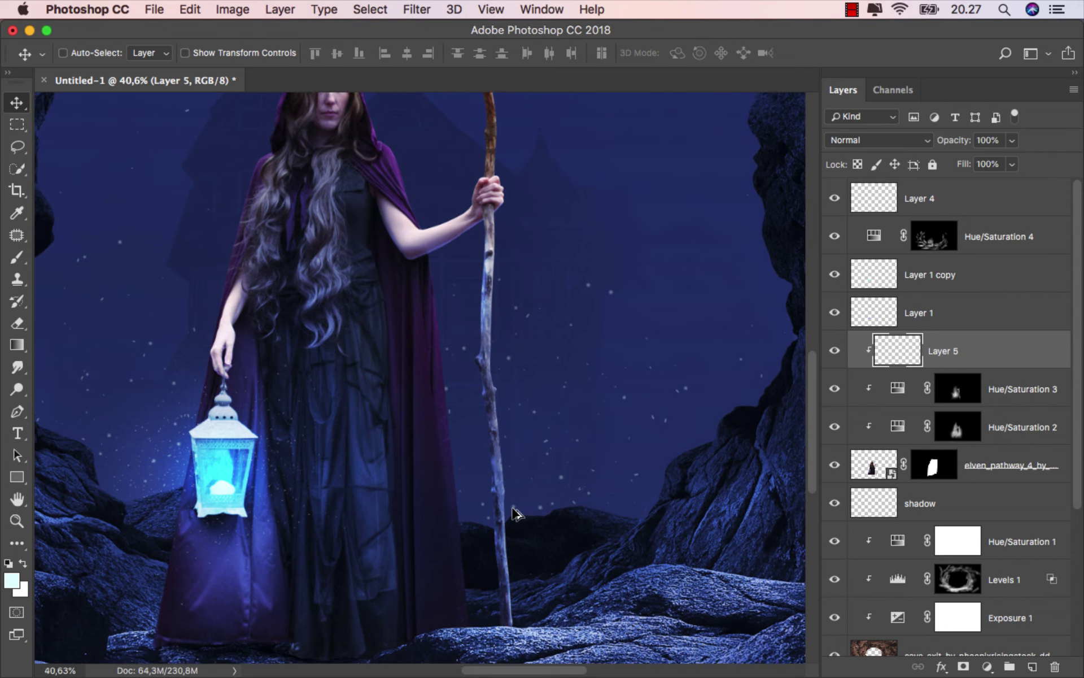
{"action": "scroll", "coordinate": [417, 472], "scroll_direction": "up", "scroll_amount": 2}
{"action": "scroll", "coordinate": [226, 367], "scroll_direction": "up", "scroll_amount": 2}
Switch to a 27 px soft round brush with the staff base in view
{"action": "key", "text": "b"}
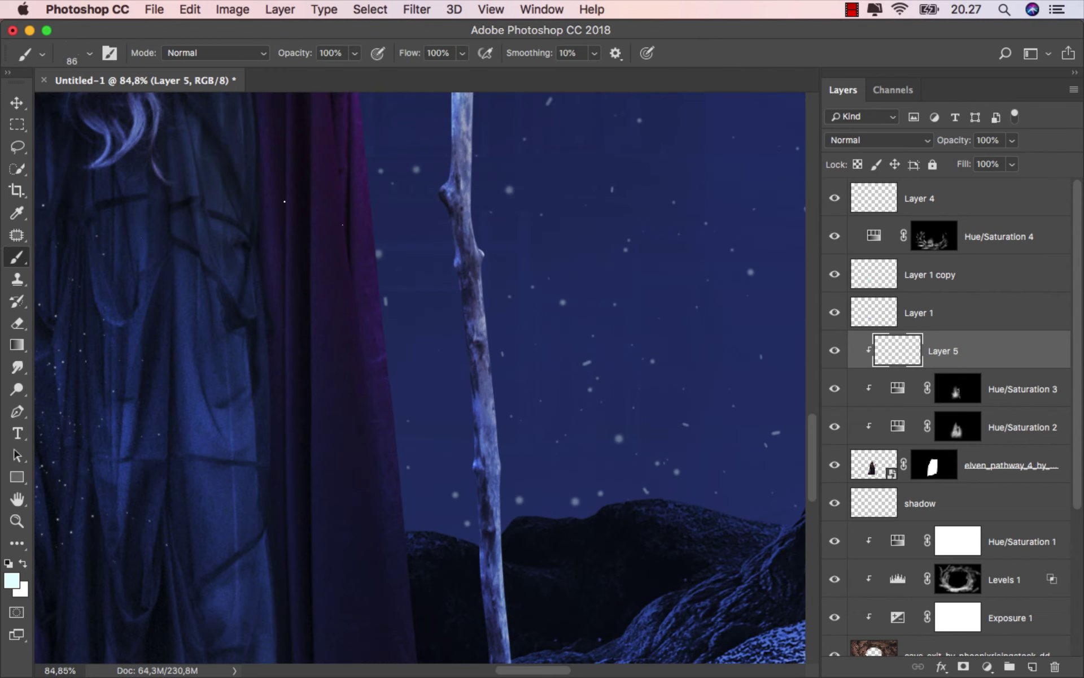
{"action": "right_click", "coordinate": [455, 141]}
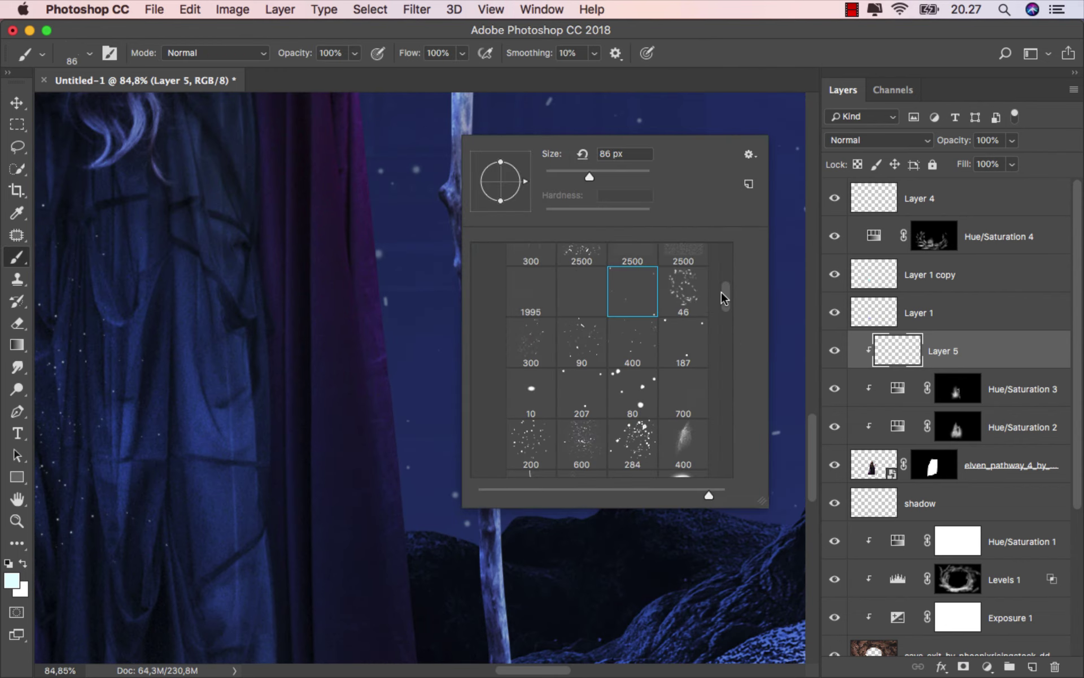
{"action": "scroll", "coordinate": [599, 291], "scroll_direction": "up", "scroll_amount": 2}
{"action": "scroll", "coordinate": [599, 291], "scroll_direction": "up", "scroll_amount": 3}
{"action": "left_click", "coordinate": [530, 318]}
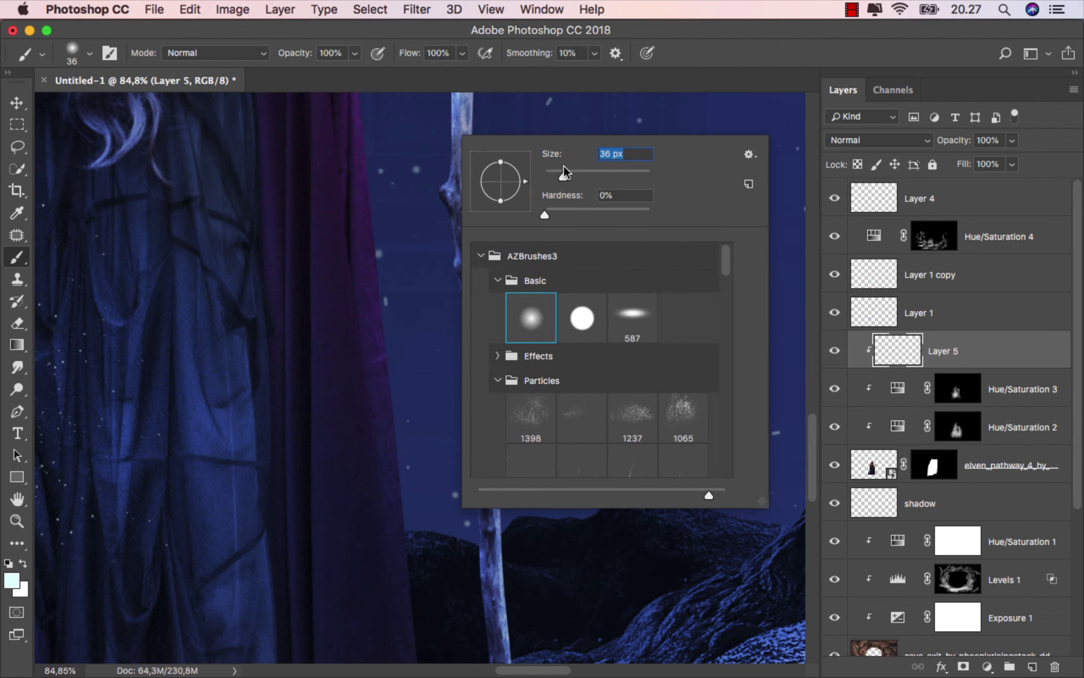
{"action": "key", "text": "Return"}
{"action": "left_click_drag", "start_coordinate": [489, 427], "coordinate": [455, 208]}
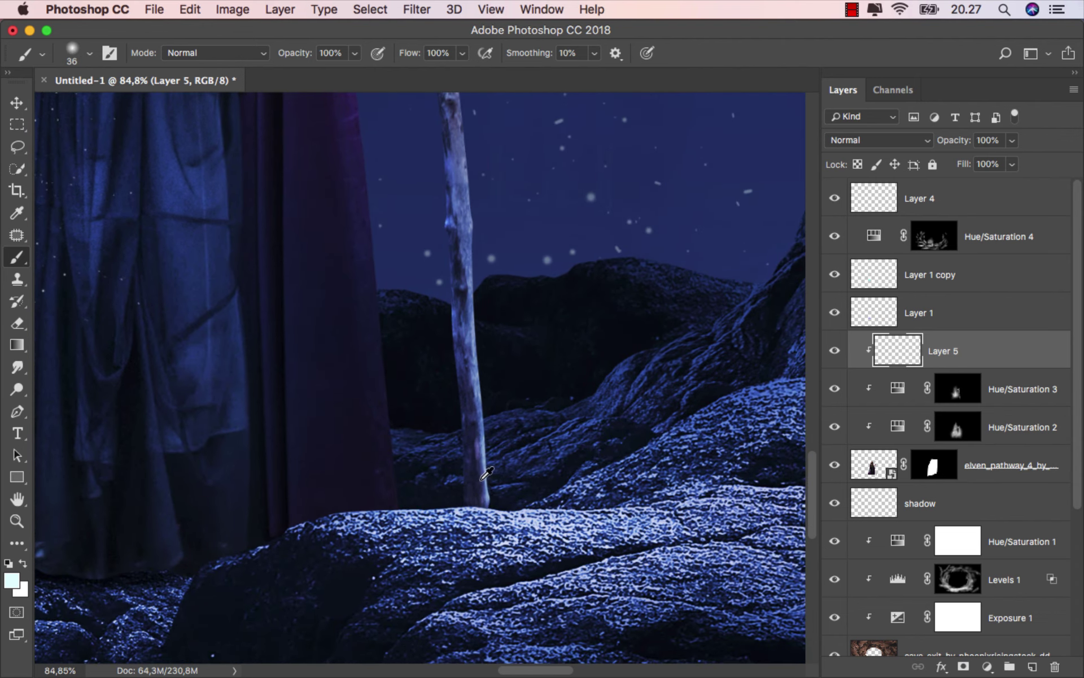
{"action": "scroll", "coordinate": [470, 494], "scroll_direction": "up", "scroll_amount": 2}
{"action": "mouse_move", "coordinate": [470, 493]}
{"action": "left_mouse_down"}
{"action": "mouse_move", "coordinate": [462, 503]}
{"action": "mouse_move", "coordinate": [449, 430]}
{"action": "left_mouse_up"}
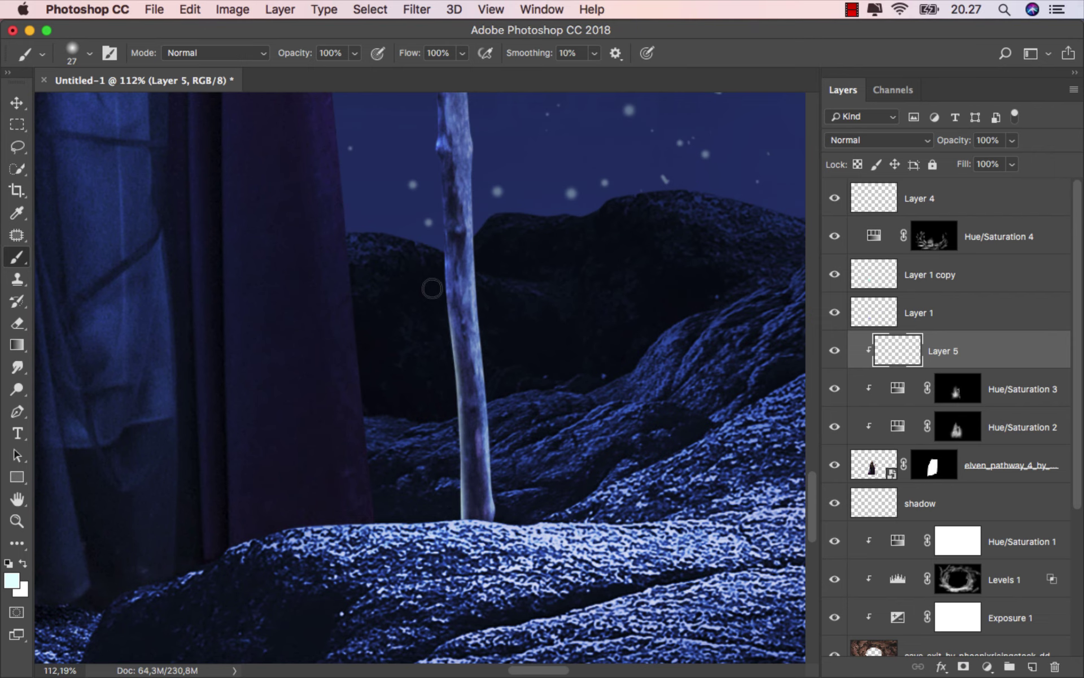
Paint a pale blue rim light along the staff's left edge
{"action": "scroll", "coordinate": [429, 525], "scroll_direction": "up", "scroll_amount": 5}
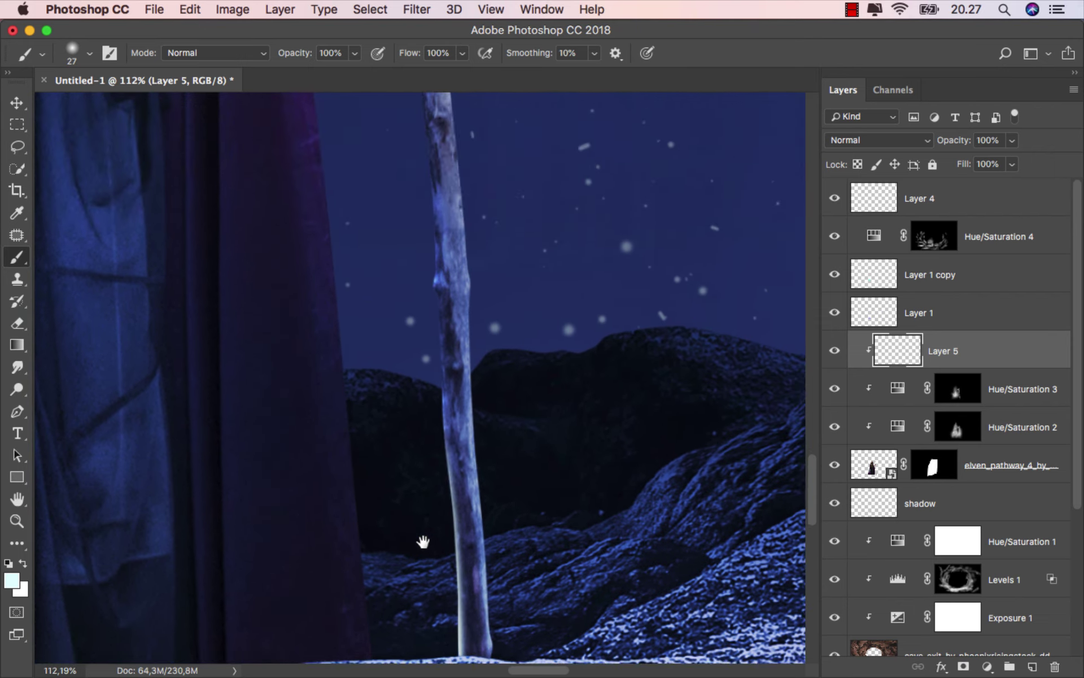
{"action": "left_click_drag", "start_coordinate": [433, 510], "coordinate": [413, 192]}
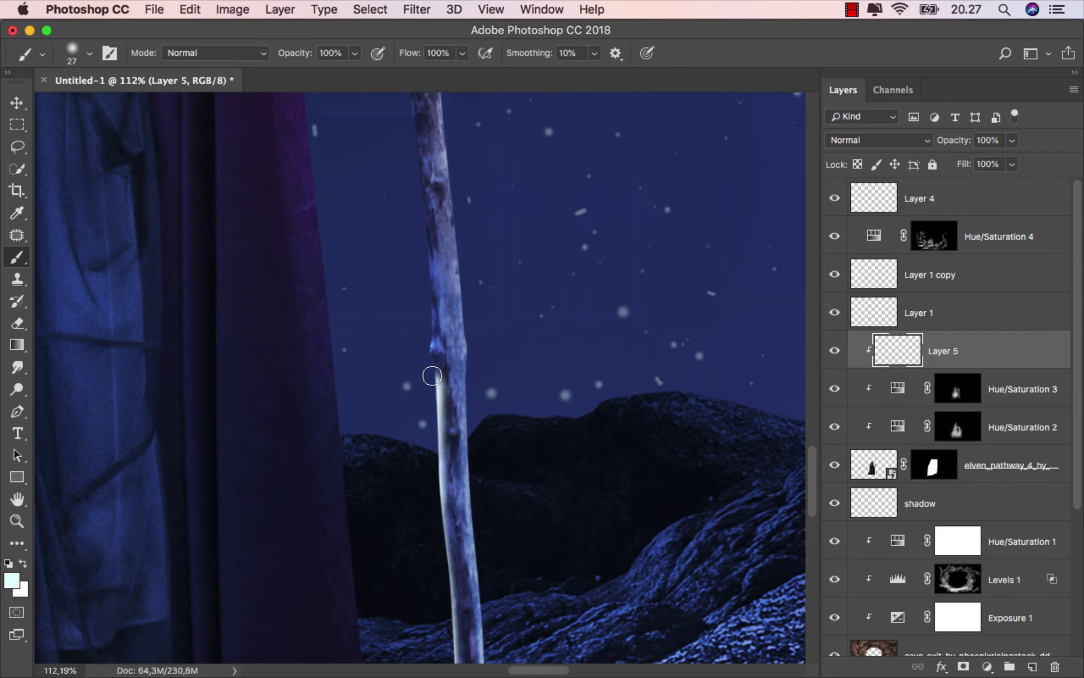
{"action": "scroll", "coordinate": [414, 440], "scroll_direction": "up", "scroll_amount": 5}
{"action": "scroll", "coordinate": [421, 497], "scroll_direction": "up", "scroll_amount": 2}
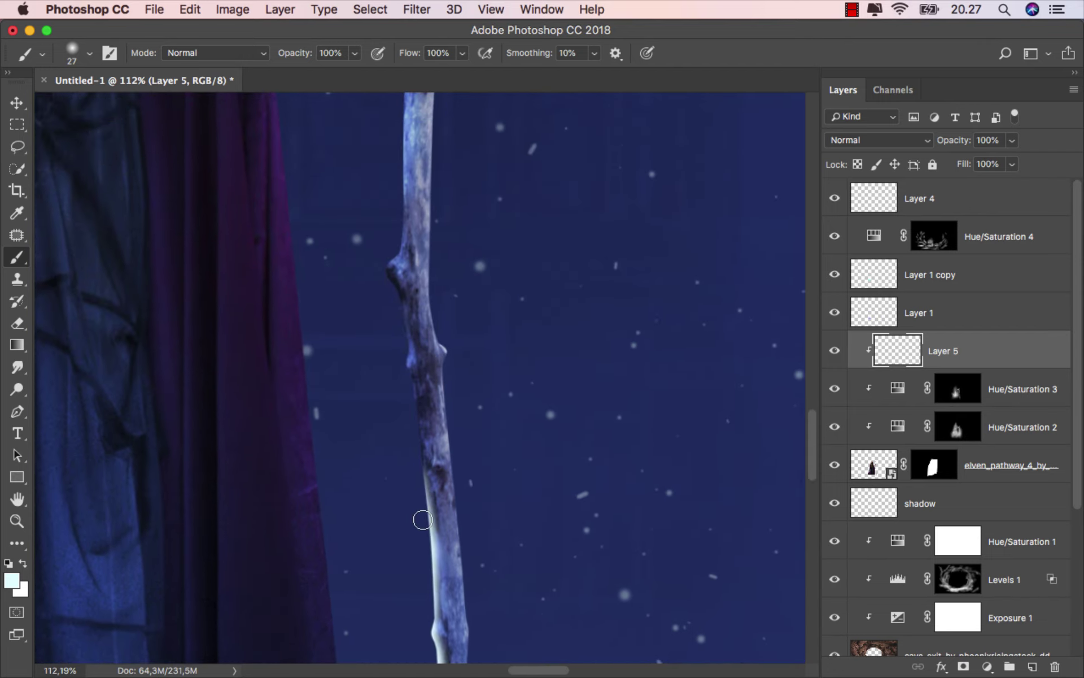
{"action": "mouse_move", "coordinate": [424, 516]}
{"action": "left_mouse_down"}
{"action": "mouse_move", "coordinate": [397, 305]}
{"action": "mouse_move", "coordinate": [380, 273]}
{"action": "mouse_move", "coordinate": [398, 135]}
{"action": "left_mouse_up"}
{"action": "scroll", "coordinate": [358, 388], "scroll_direction": "up", "scroll_amount": 3}
{"action": "scroll", "coordinate": [351, 435], "scroll_direction": "up", "scroll_amount": 3}
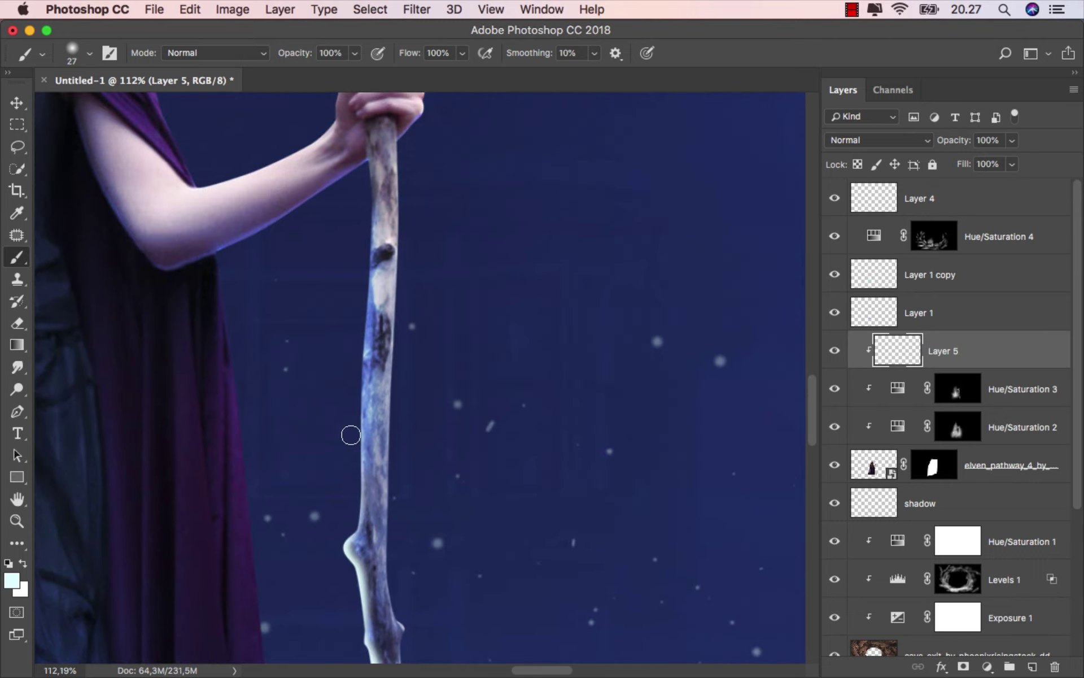
{"action": "left_click_drag", "start_coordinate": [351, 484], "coordinate": [368, 180]}
Compare the staff with Hue/Saturation 3 and 2 toggled, then add a new Layer 6 above Layer 5
{"action": "scroll", "coordinate": [448, 298], "scroll_direction": "down", "scroll_amount": 3}
{"action": "scroll", "coordinate": [486, 394], "scroll_direction": "down", "scroll_amount": 3}
{"action": "scroll", "coordinate": [488, 394], "scroll_direction": "down", "scroll_amount": 3}
{"action": "scroll", "coordinate": [438, 337], "scroll_direction": "down", "scroll_amount": 3}
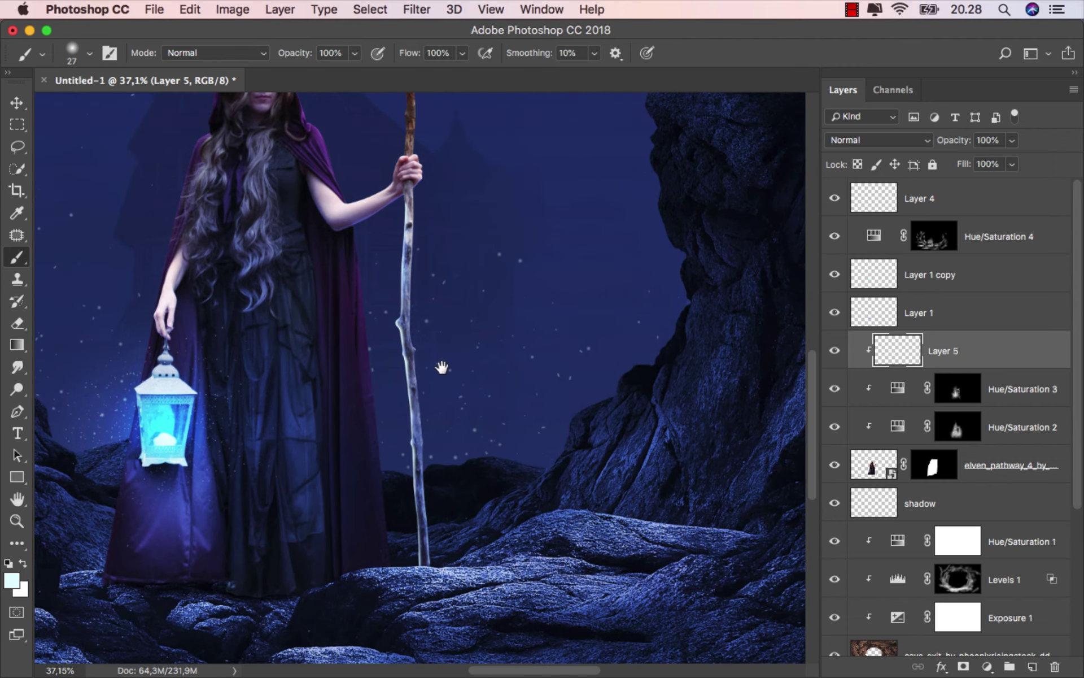
{"action": "scroll", "coordinate": [435, 474], "scroll_direction": "up", "scroll_amount": 3}
{"action": "scroll", "coordinate": [441, 541], "scroll_direction": "up", "scroll_amount": 2}
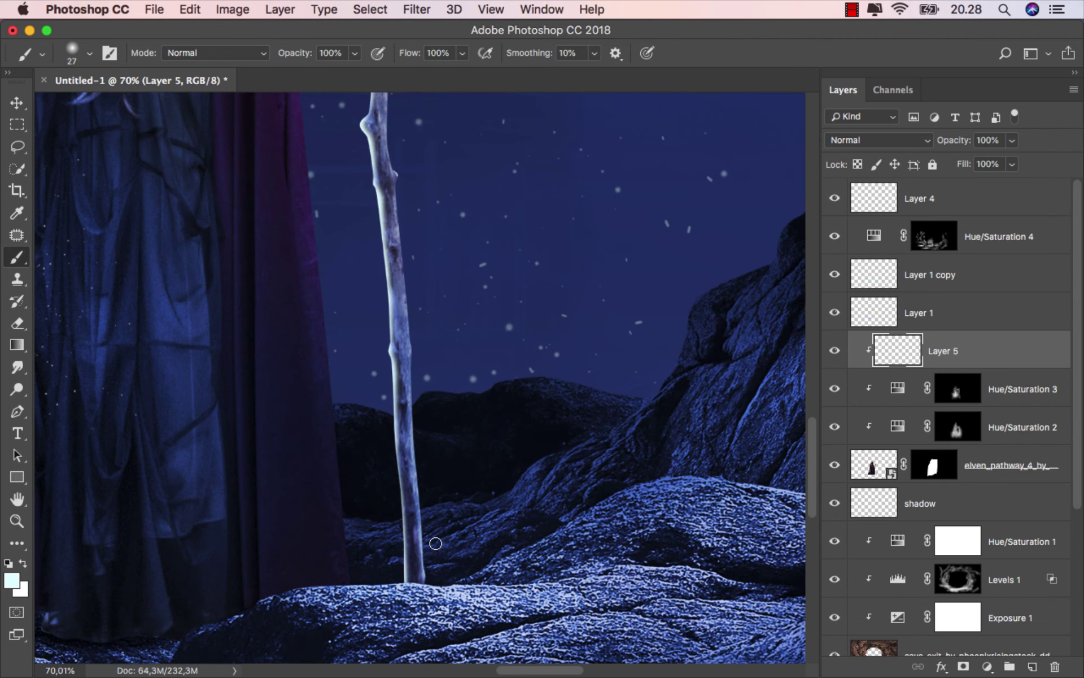
{"action": "scroll", "coordinate": [436, 543], "scroll_direction": "down", "scroll_amount": 3}
{"action": "scroll", "coordinate": [438, 541], "scroll_direction": "up", "scroll_amount": 1}
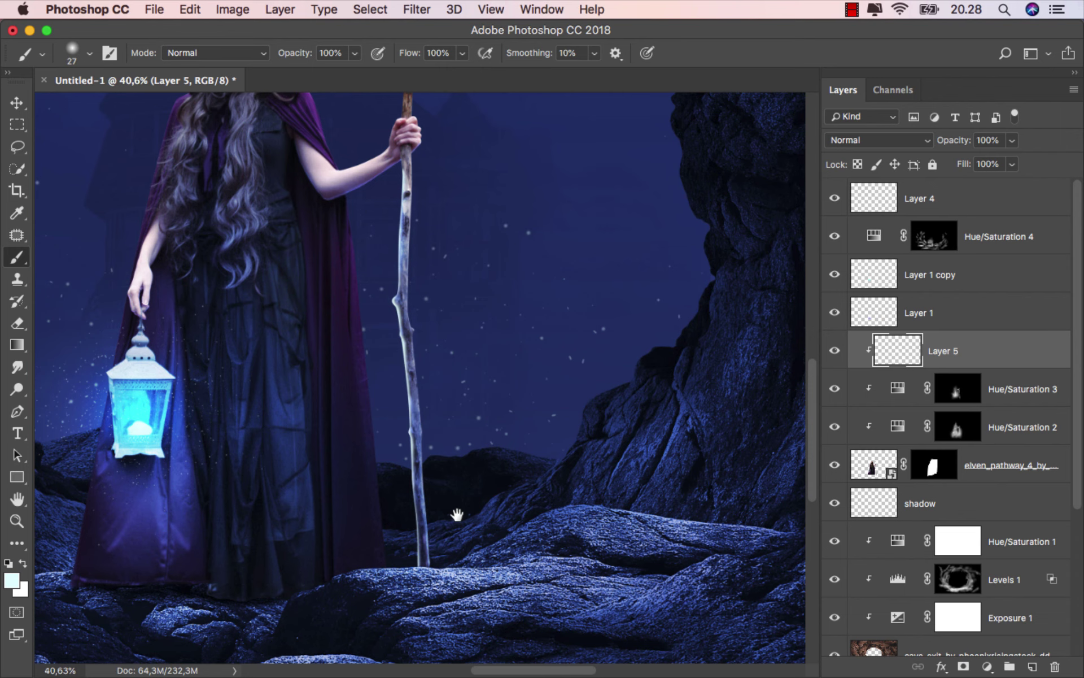
{"action": "left_click_drag", "start_coordinate": [457, 514], "coordinate": [438, 541]}
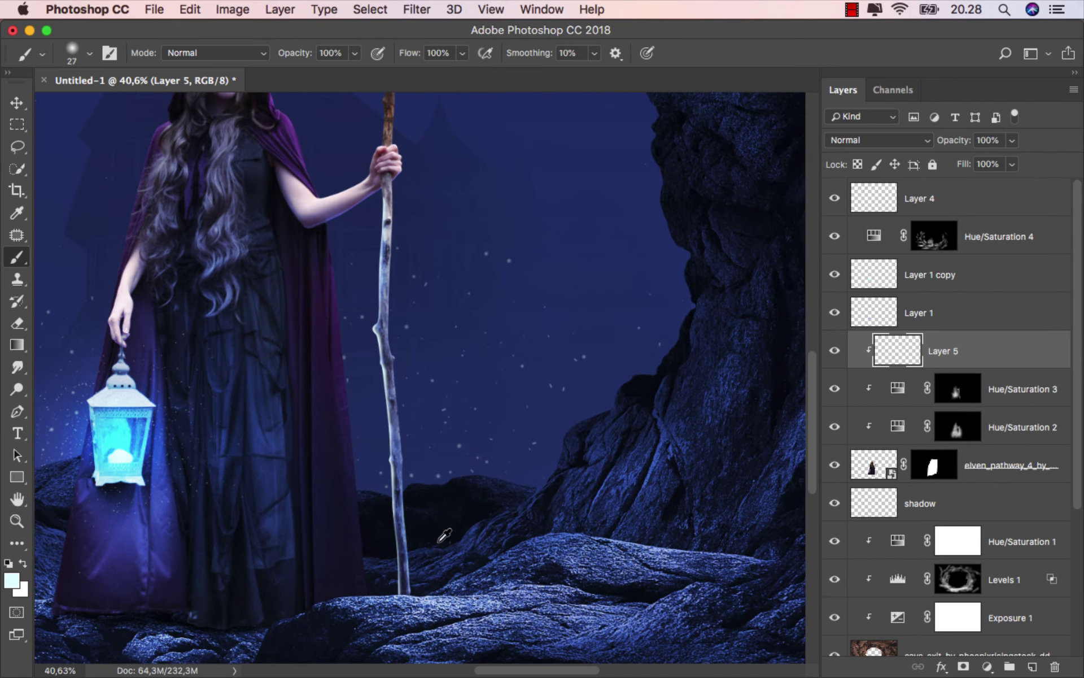
{"action": "left_click", "coordinate": [834, 389]}
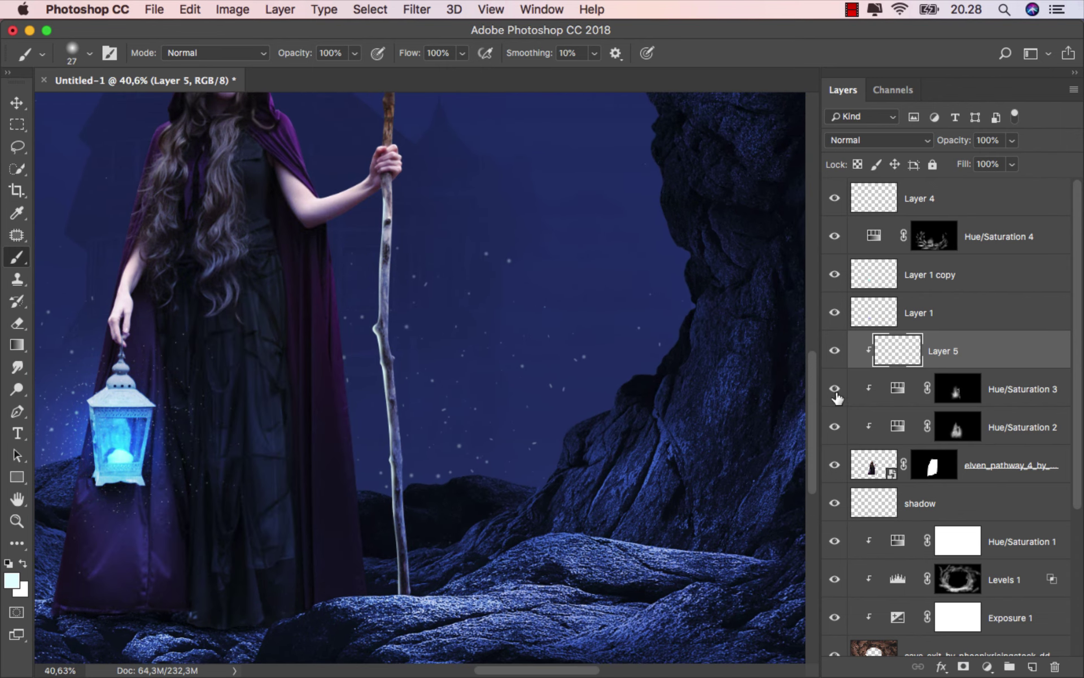
{"action": "left_click", "coordinate": [834, 427]}
{"action": "left_click", "coordinate": [834, 428]}
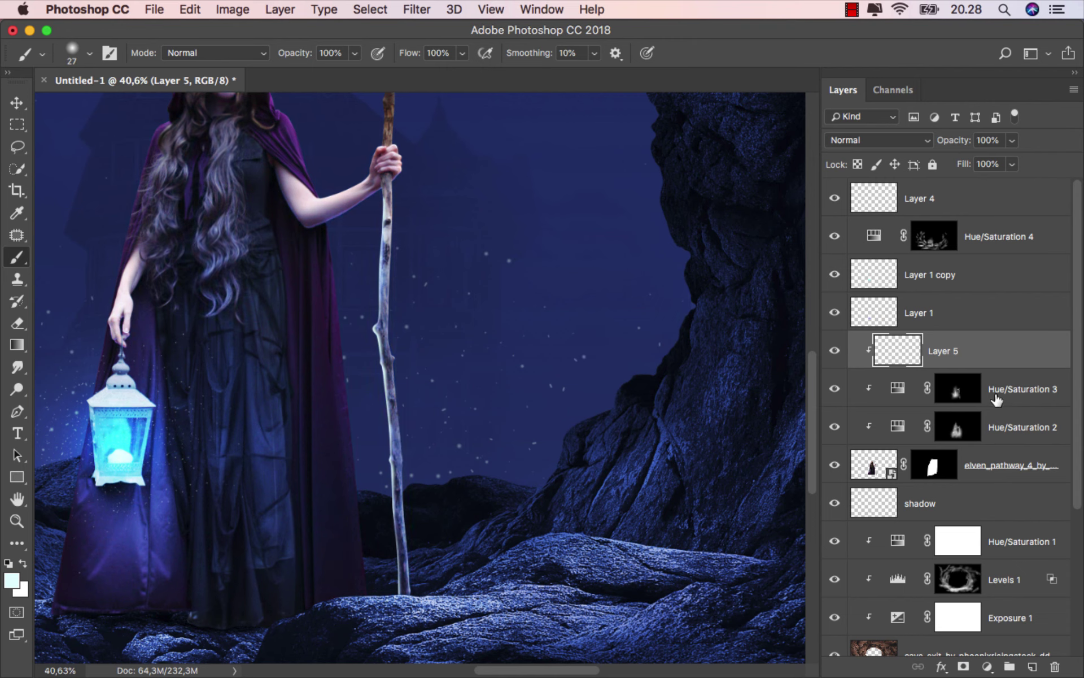
{"action": "left_click", "coordinate": [1034, 662]}
Clip Layer 6 to the layer below and set its blend mode to Multiply
{"action": "right_click", "coordinate": [960, 353]}
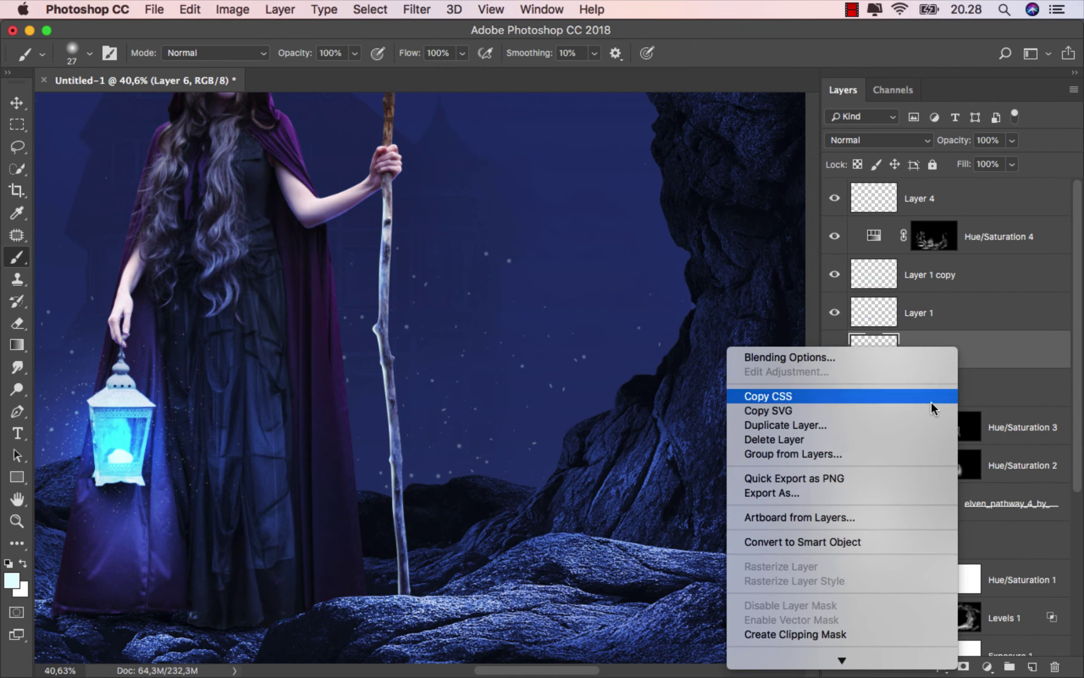
{"action": "left_click", "coordinate": [843, 633]}
{"action": "left_click", "coordinate": [878, 140]}
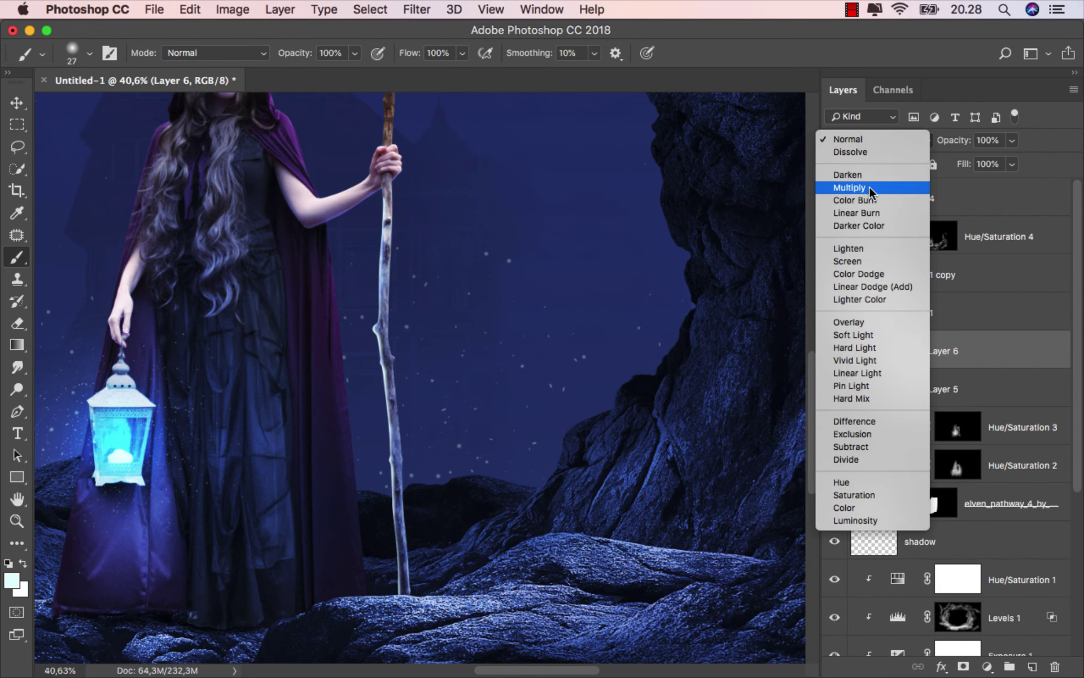
{"action": "left_click", "coordinate": [839, 184]}
{"action": "scroll", "coordinate": [402, 182], "scroll_direction": "up", "scroll_amount": 1}
{"action": "scroll", "coordinate": [403, 182], "scroll_direction": "up", "scroll_amount": 5}
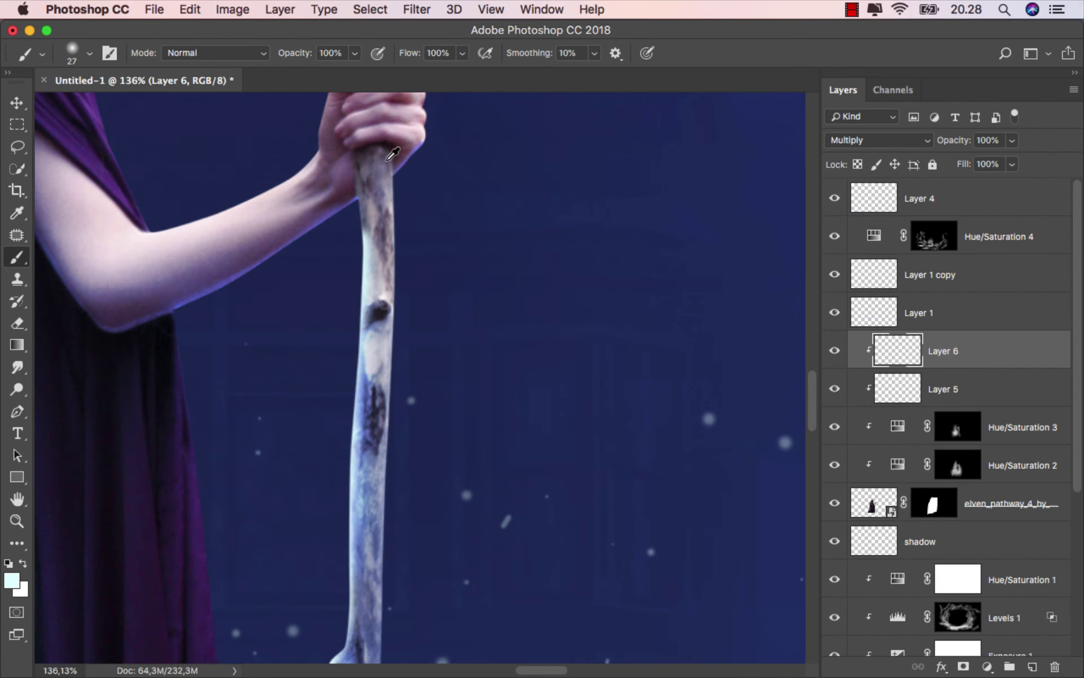
Shade the staff's right edge with a sampled dark purple using a larger brush, then check with Hue/Saturation 3 hidden
{"action": "left_click", "coordinate": [392, 154], "text": "alt"}
{"action": "mouse_move", "coordinate": [395, 177]}
{"action": "left_mouse_down"}
{"action": "mouse_move", "coordinate": [406, 177]}
{"action": "mouse_move", "coordinate": [399, 496]}
{"action": "left_mouse_up"}
{"action": "scroll", "coordinate": [400, 296], "scroll_direction": "down", "scroll_amount": 5}
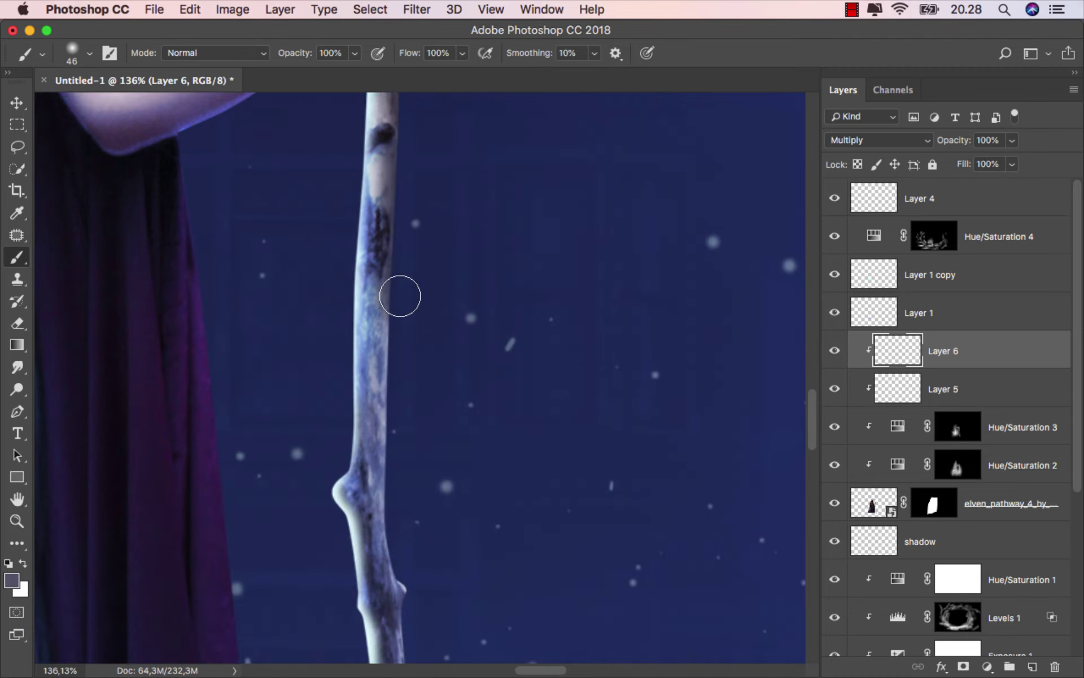
{"action": "mouse_move", "coordinate": [401, 264]}
{"action": "left_mouse_down"}
{"action": "mouse_move", "coordinate": [397, 551]}
{"action": "mouse_move", "coordinate": [368, 287]}
{"action": "mouse_move", "coordinate": [402, 508]}
{"action": "mouse_move", "coordinate": [380, 285]}
{"action": "mouse_move", "coordinate": [384, 505]}
{"action": "mouse_move", "coordinate": [370, 297]}
{"action": "mouse_move", "coordinate": [390, 587]}
{"action": "left_mouse_up"}
{"action": "scroll", "coordinate": [397, 551], "scroll_direction": "down", "scroll_amount": 1}
{"action": "scroll", "coordinate": [538, 457], "scroll_direction": "down", "scroll_amount": 5}
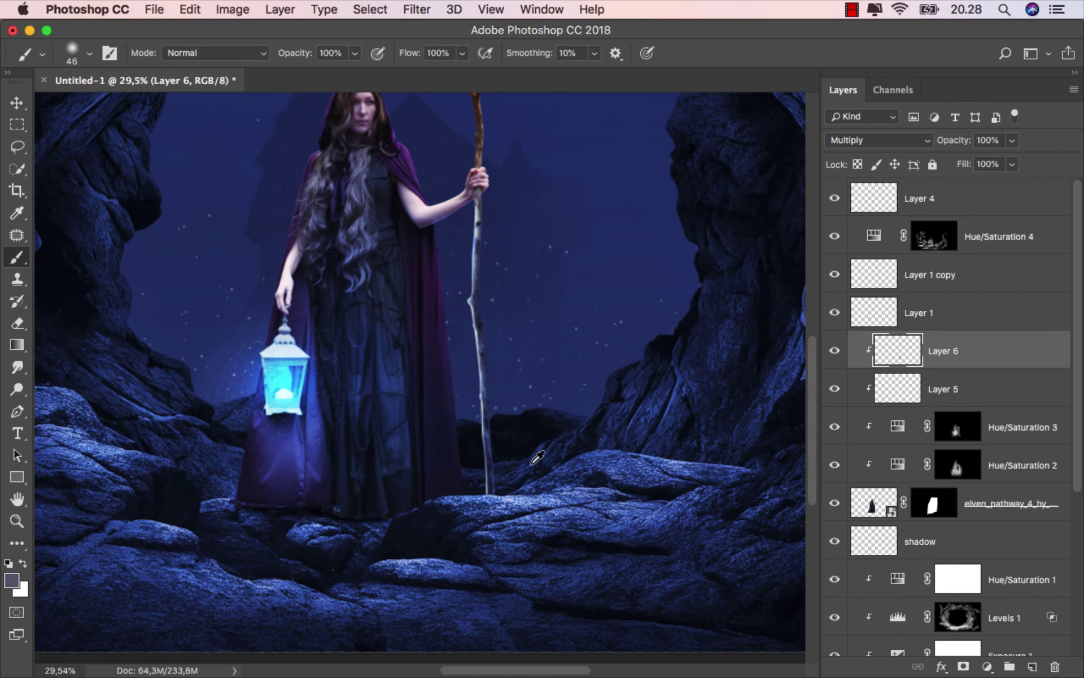
{"action": "scroll", "coordinate": [538, 458], "scroll_direction": "down", "scroll_amount": 1}
{"action": "scroll", "coordinate": [535, 449], "scroll_direction": "down", "scroll_amount": 3}
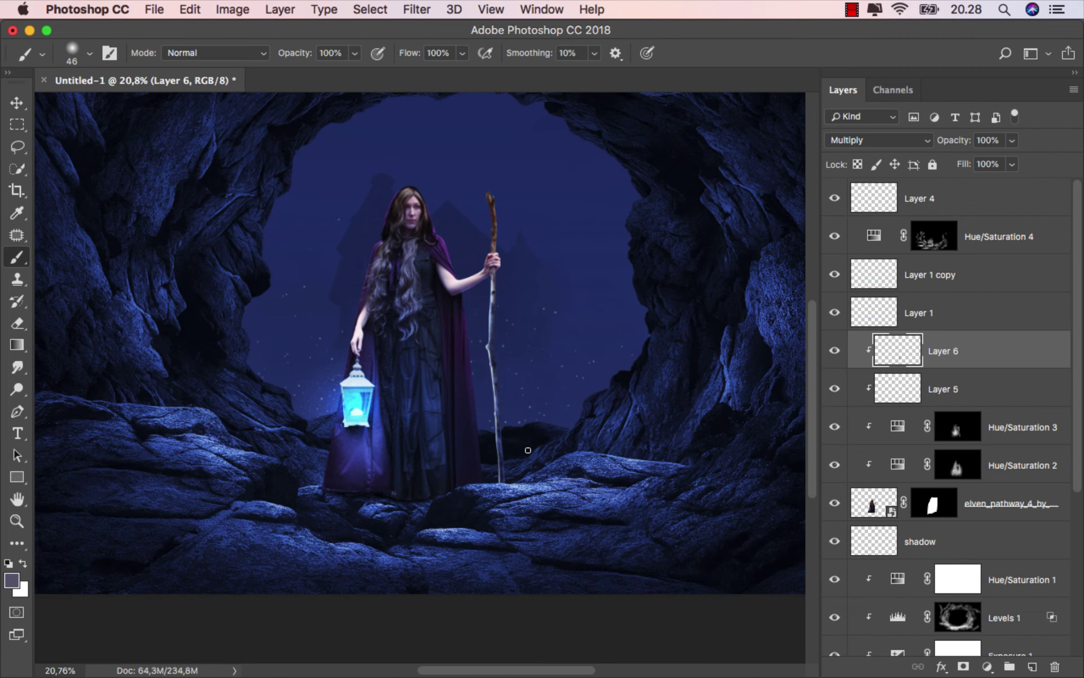
{"action": "scroll", "coordinate": [528, 450], "scroll_direction": "down", "scroll_amount": 2}
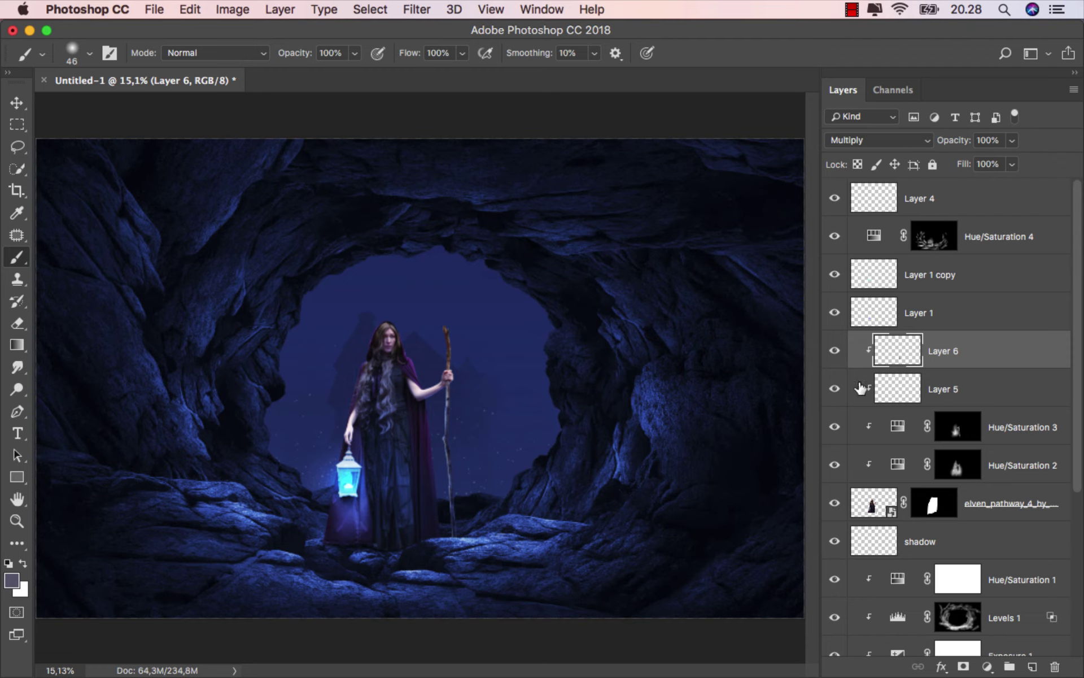
{"action": "left_click", "coordinate": [834, 427]}
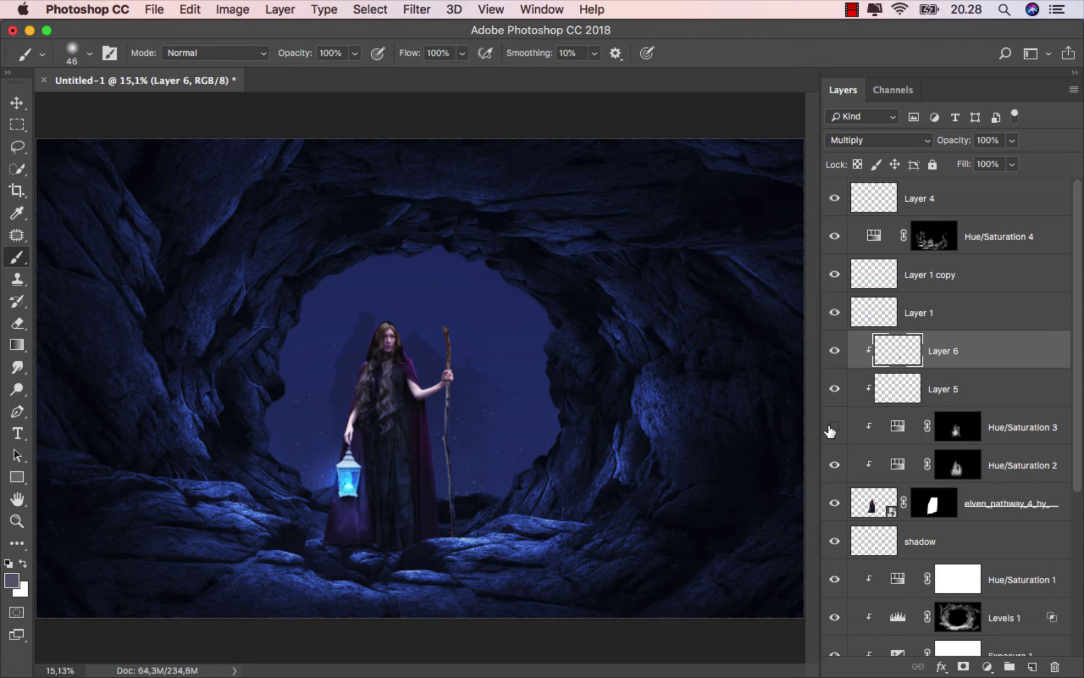
Paint the staff top onto the Hue/Saturation 2 mask at 6% brush flow
{"action": "left_click", "coordinate": [834, 466]}
{"action": "left_click", "coordinate": [946, 472]}
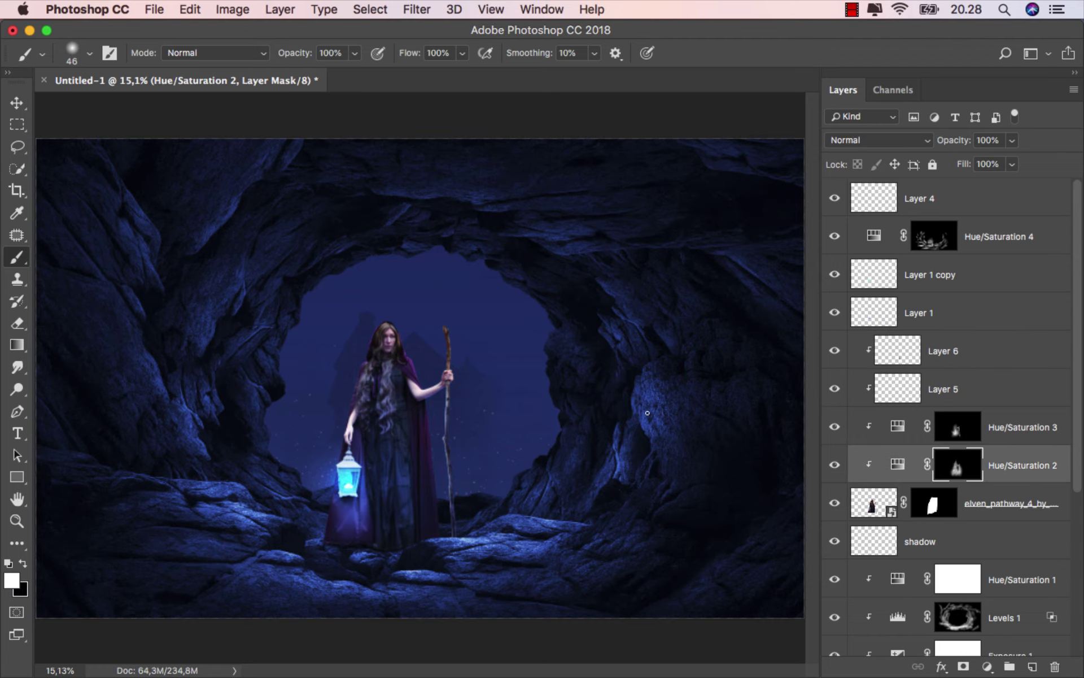
{"action": "scroll", "coordinate": [467, 346], "scroll_direction": "up", "scroll_amount": 1}
{"action": "scroll", "coordinate": [455, 335], "scroll_direction": "up", "scroll_amount": 6}
{"action": "scroll", "coordinate": [435, 316], "scroll_direction": "up", "scroll_amount": 1}
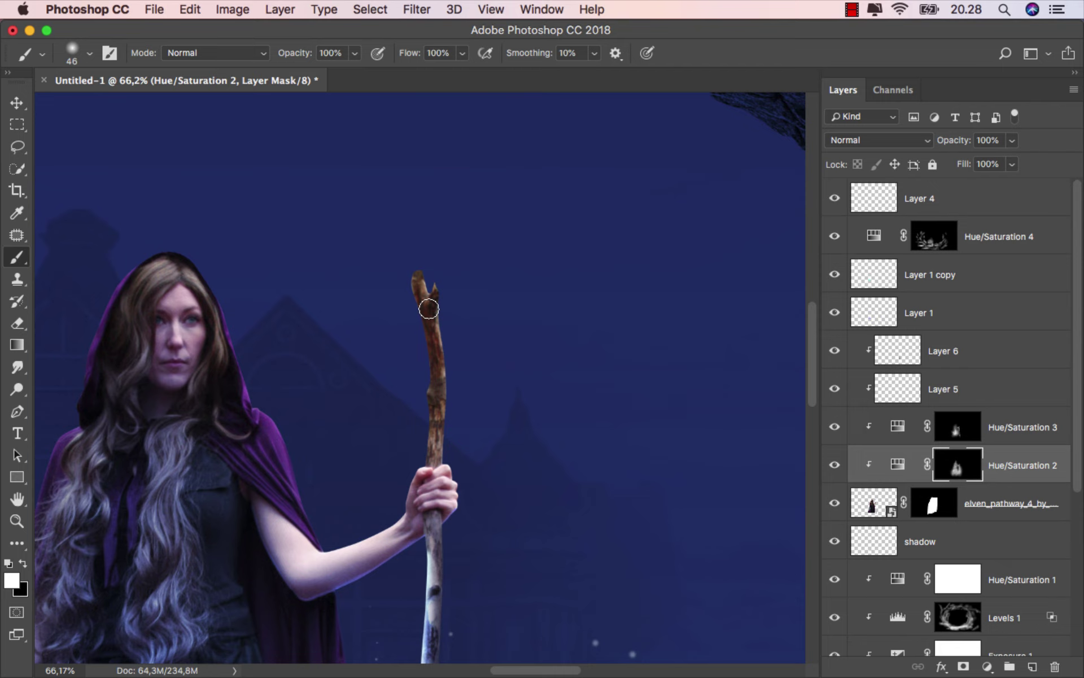
{"action": "left_click", "coordinate": [462, 53]}
{"action": "left_click", "coordinate": [389, 77]}
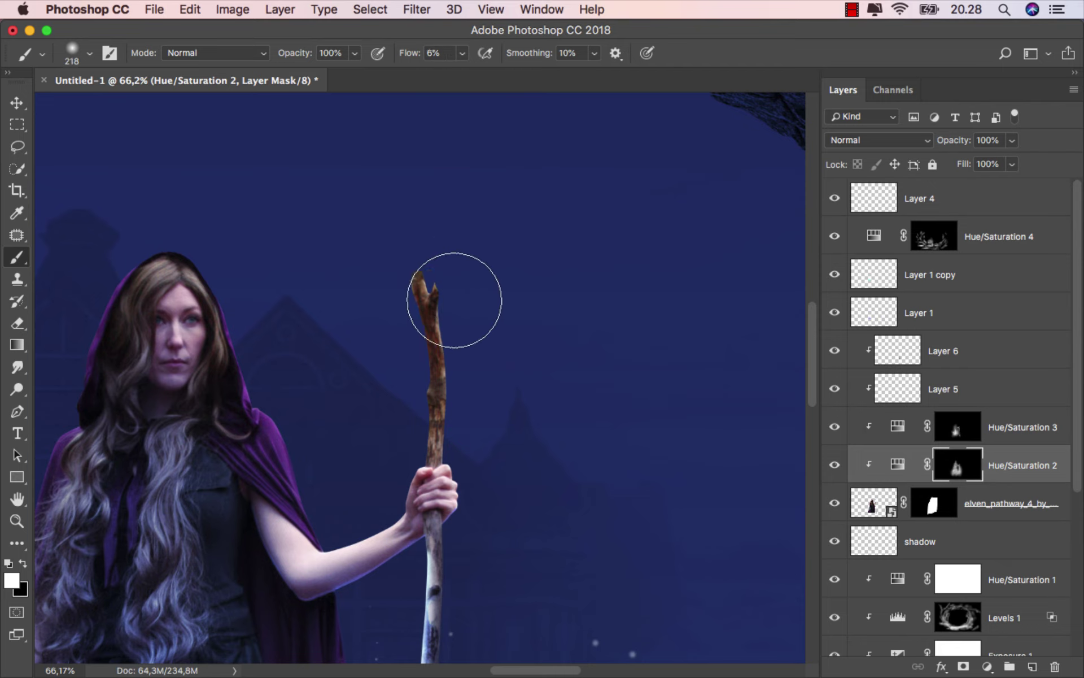
{"action": "left_click_drag", "start_coordinate": [436, 296], "coordinate": [441, 431]}
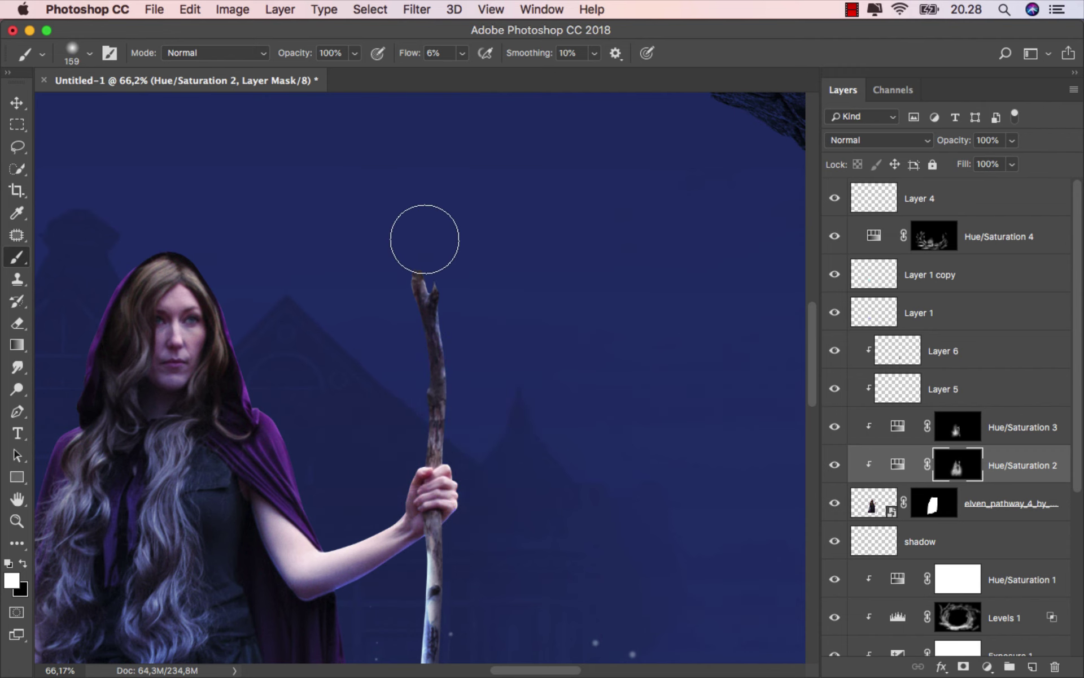
{"action": "scroll", "coordinate": [435, 271], "scroll_direction": "down", "scroll_amount": 3}
{"action": "scroll", "coordinate": [480, 367], "scroll_direction": "down", "scroll_amount": 5}
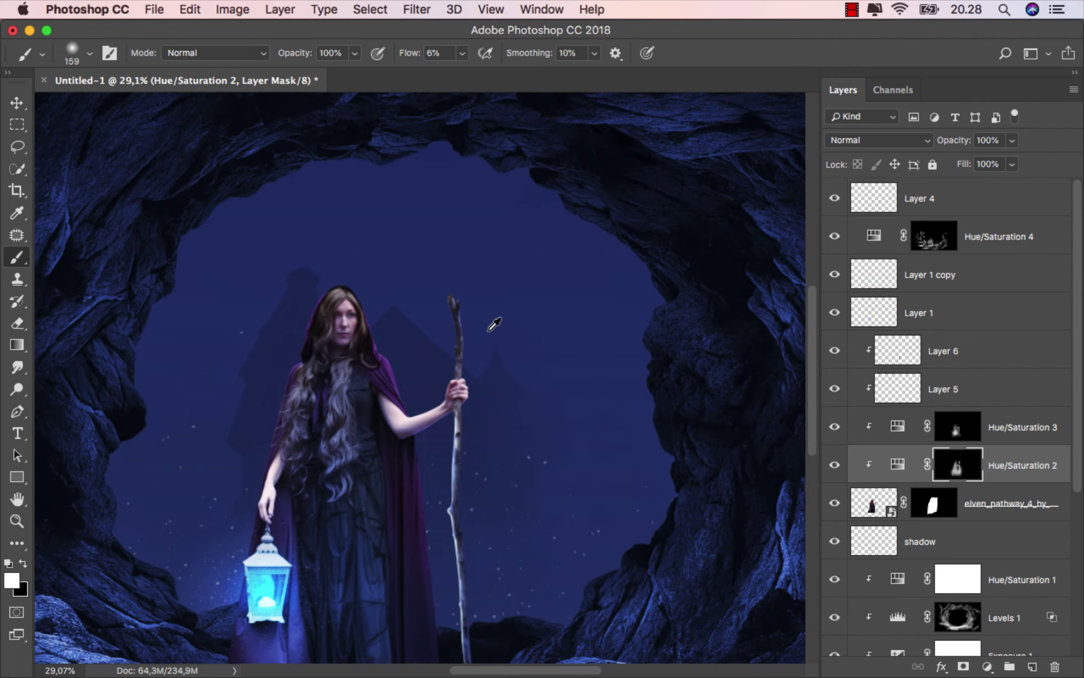
{"action": "scroll", "coordinate": [489, 336], "scroll_direction": "down", "scroll_amount": 1}
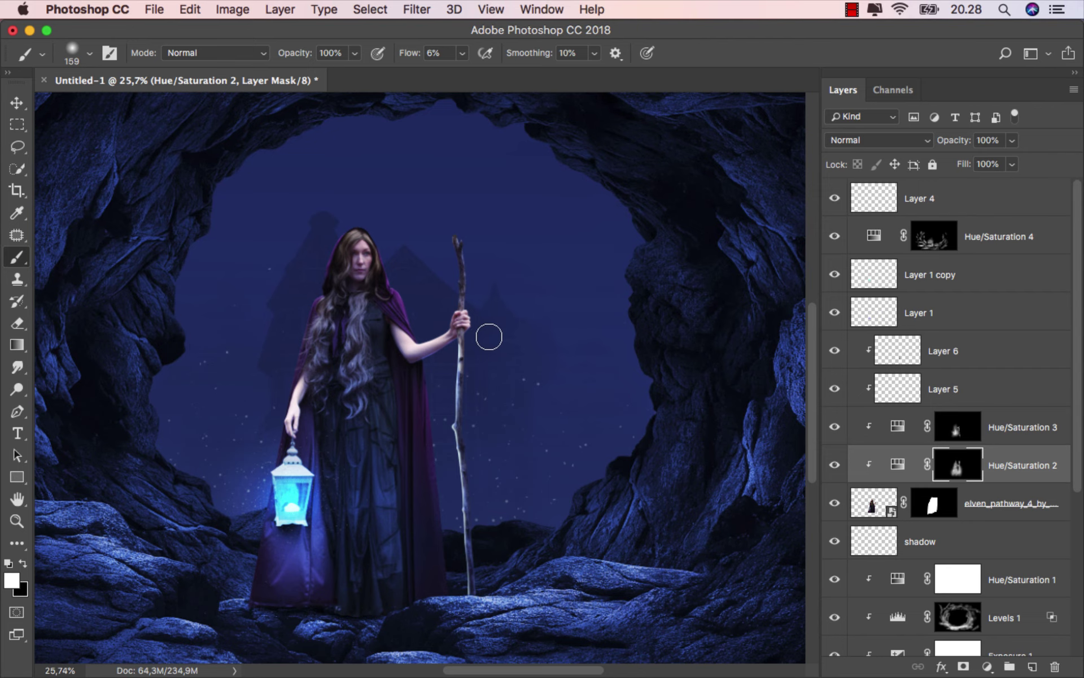
Paint fine strokes over the staff top on the Hue/Saturation 3 mask, then fit the image to the window
{"action": "left_click", "coordinate": [970, 433]}
{"action": "scroll", "coordinate": [483, 295], "scroll_direction": "up", "scroll_amount": 8}
{"action": "mouse_move", "coordinate": [431, 282]}
{"action": "left_mouse_down"}
{"action": "mouse_move", "coordinate": [406, 281]}
{"action": "mouse_move", "coordinate": [432, 272]}
{"action": "left_mouse_up"}
{"action": "scroll", "coordinate": [430, 282], "scroll_direction": "up", "scroll_amount": 3}
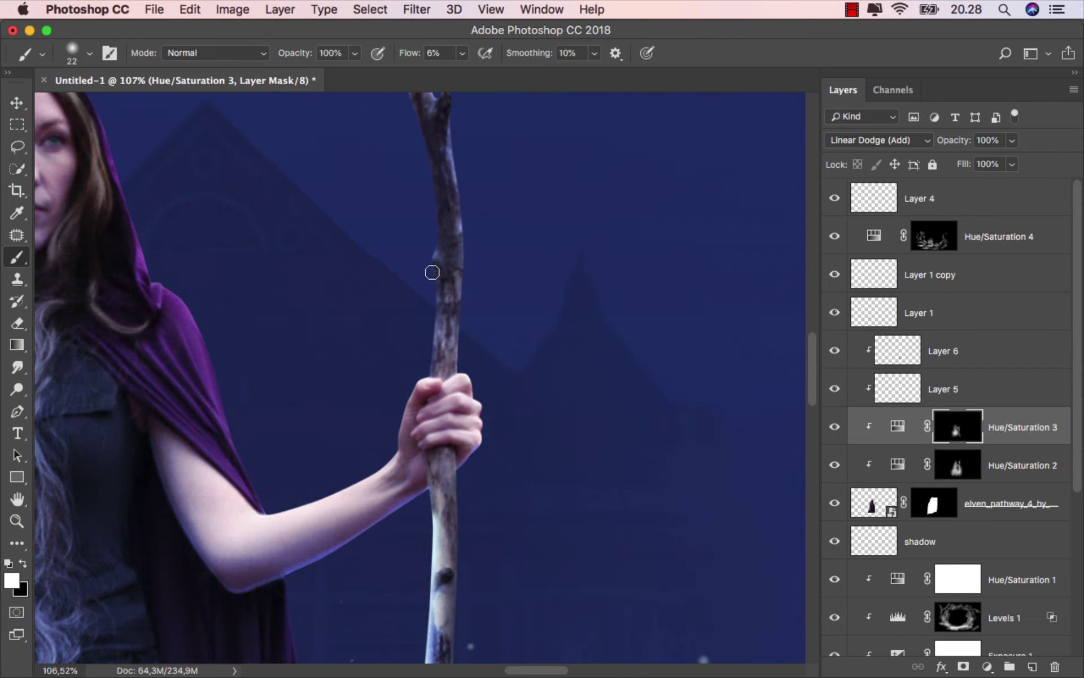
{"action": "scroll", "coordinate": [432, 265], "scroll_direction": "up", "scroll_amount": 4}
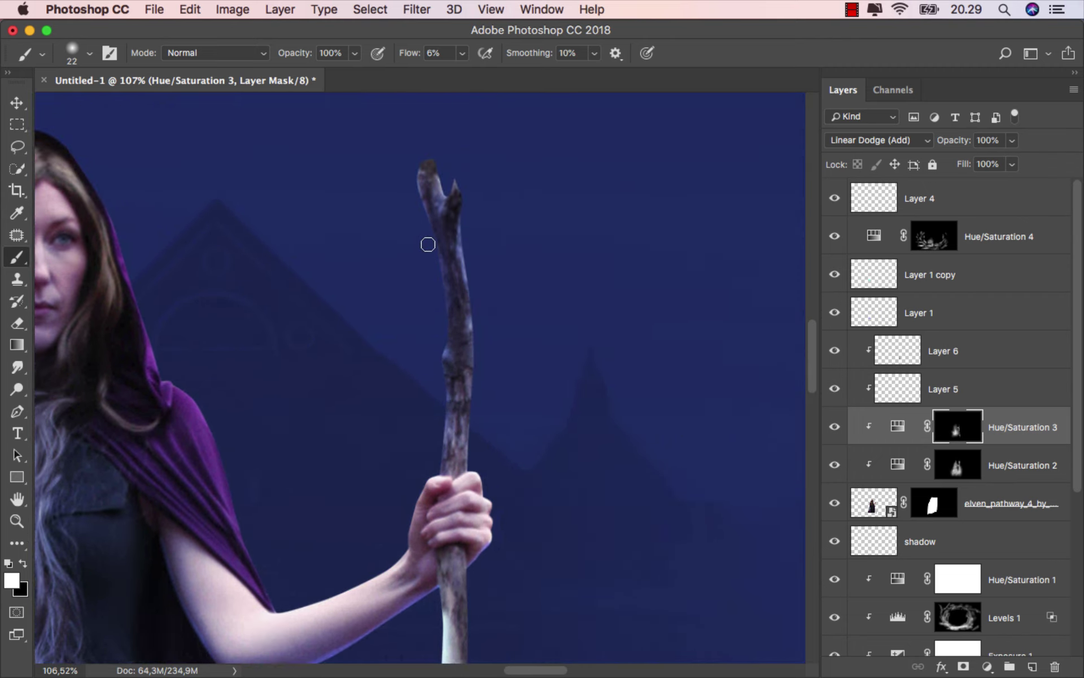
{"action": "scroll", "coordinate": [451, 327], "scroll_direction": "down", "scroll_amount": 3}
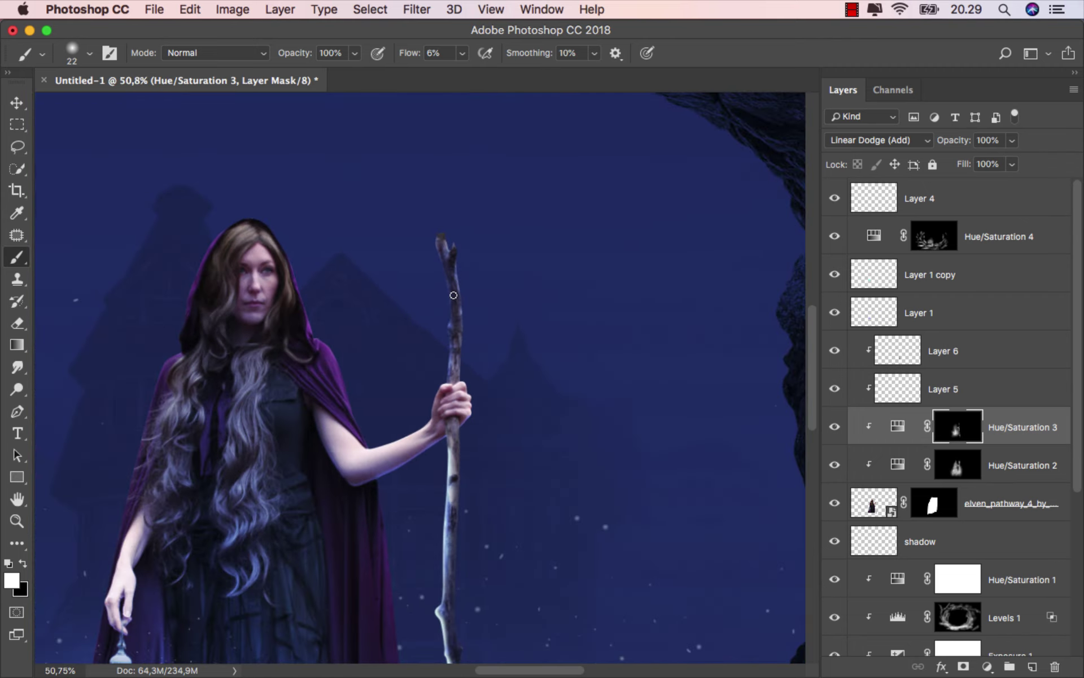
{"action": "key", "text": "super+0"}
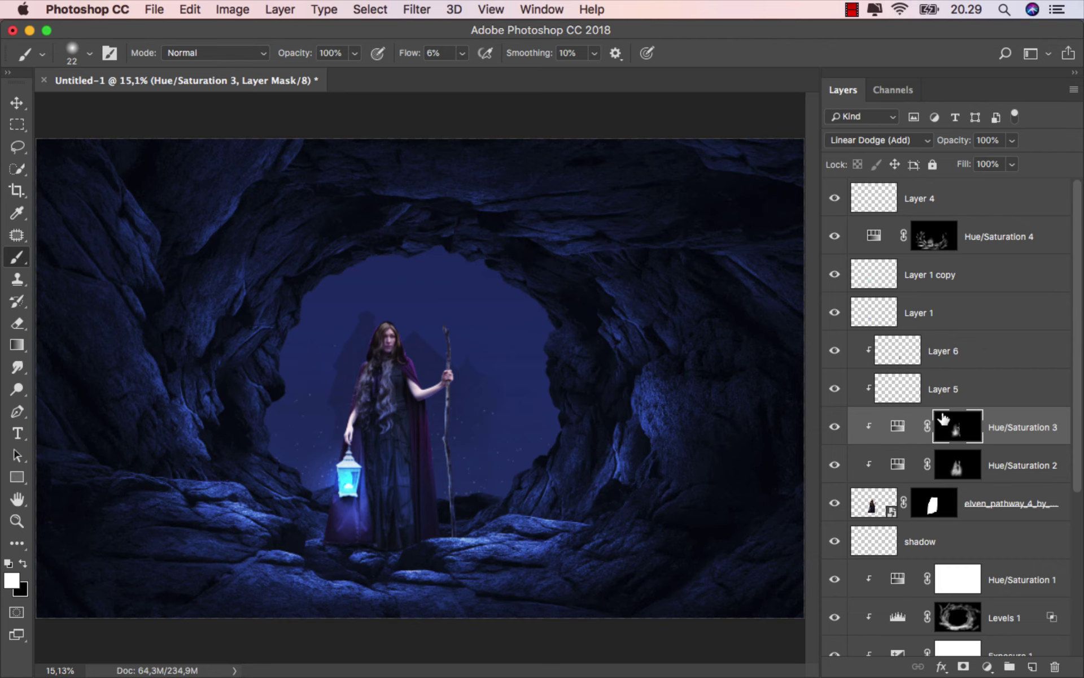
Select Layer 4 at the top of the layer stack
{"action": "left_click", "coordinate": [1008, 426]}
{"action": "key", "text": "v"}
{"action": "left_click", "coordinate": [991, 206]}
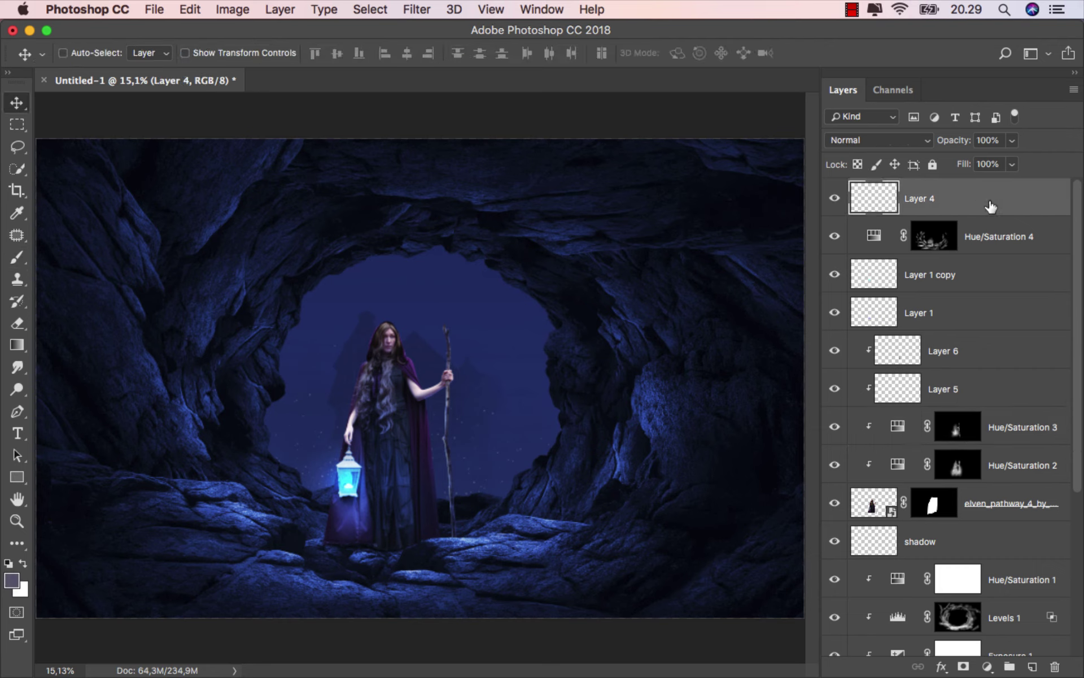
Save a copy as ok.jpg in JPEG format at Maximum quality 12
{"action": "left_click", "coordinate": [155, 9]}
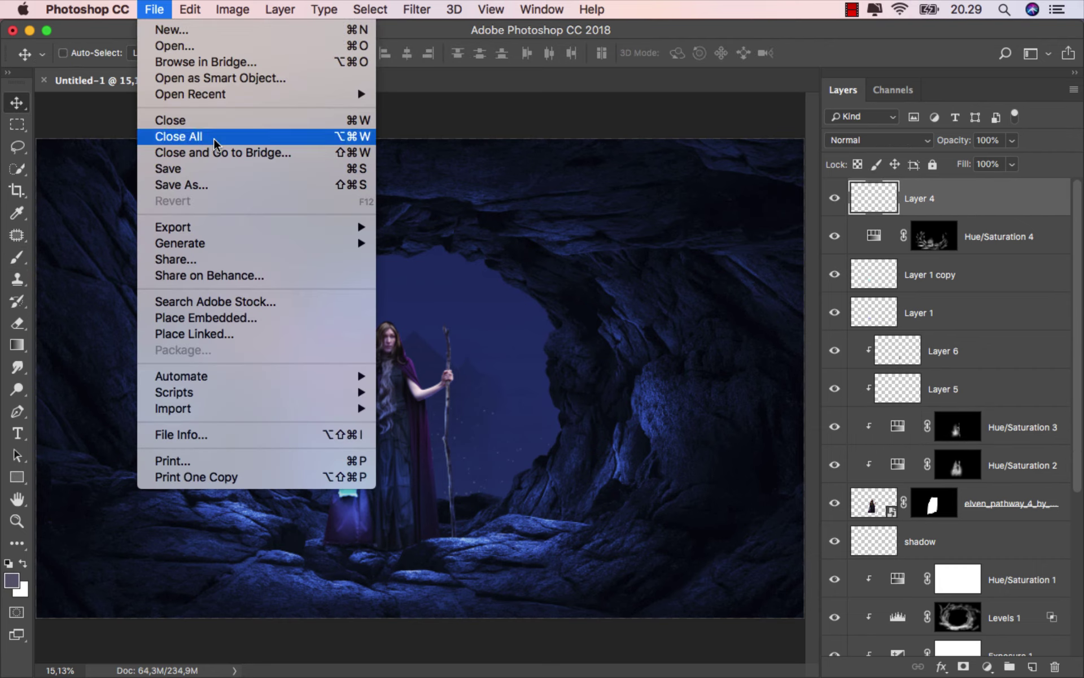
{"action": "left_click", "coordinate": [225, 184]}
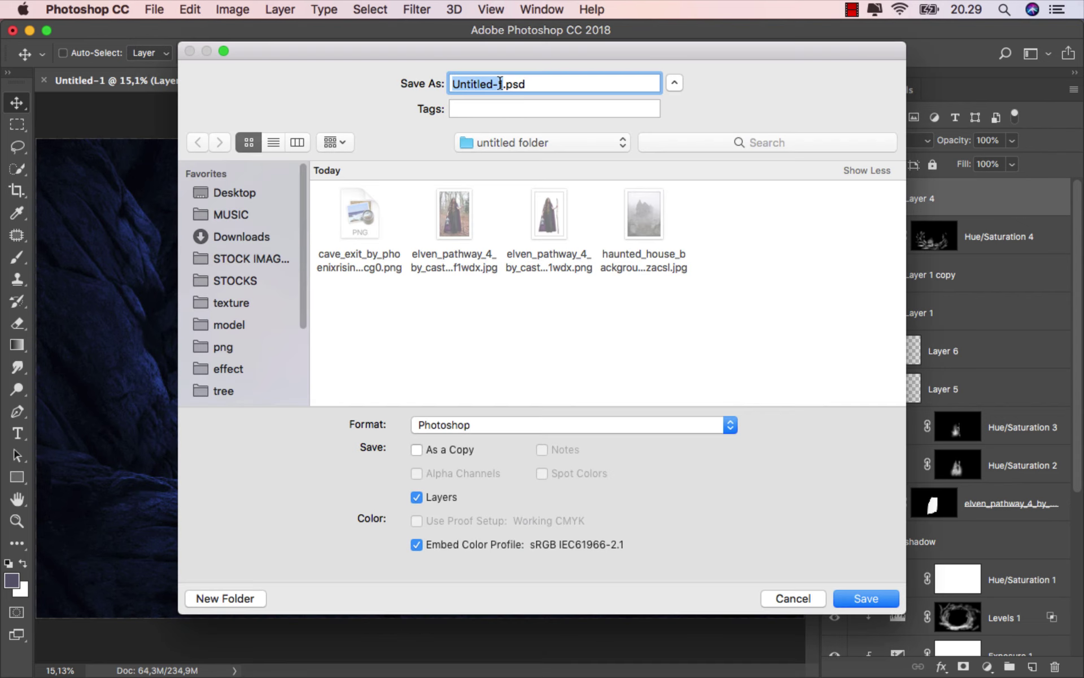
{"action": "type", "text": "ok"}
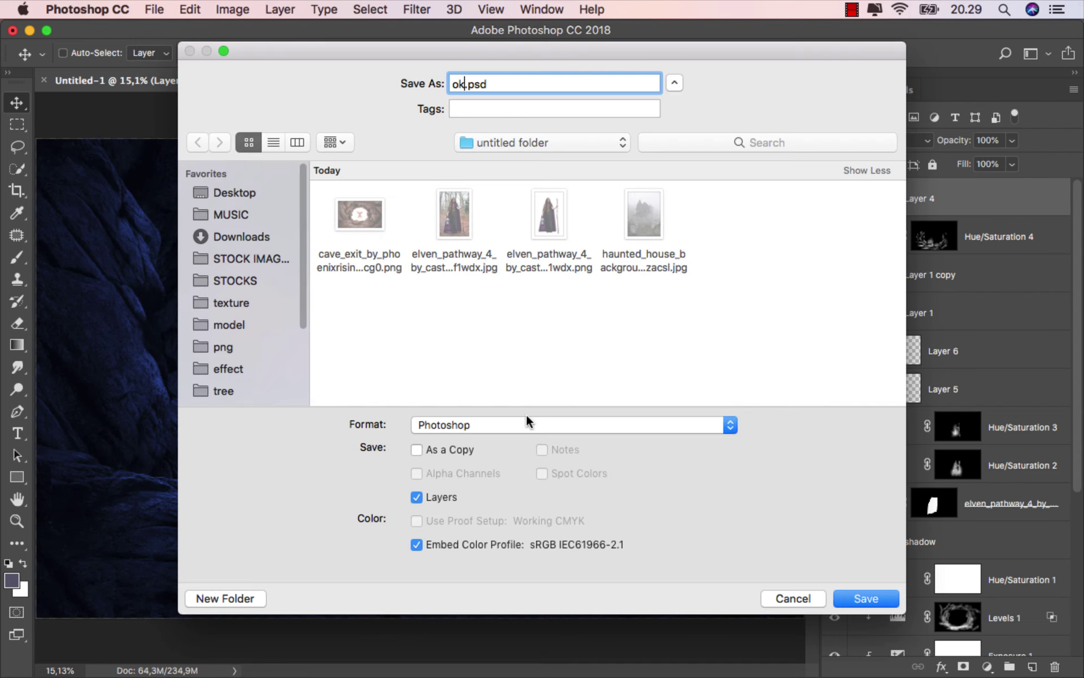
{"action": "left_click", "coordinate": [526, 421]}
{"action": "left_click", "coordinate": [477, 517]}
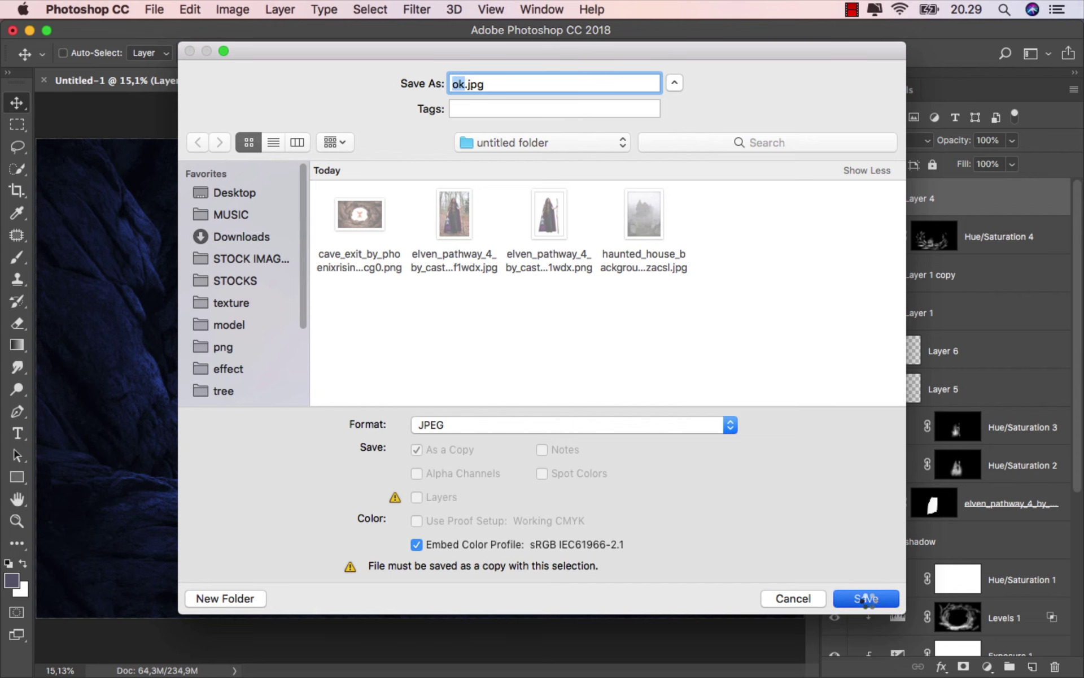
{"action": "left_click", "coordinate": [869, 599]}
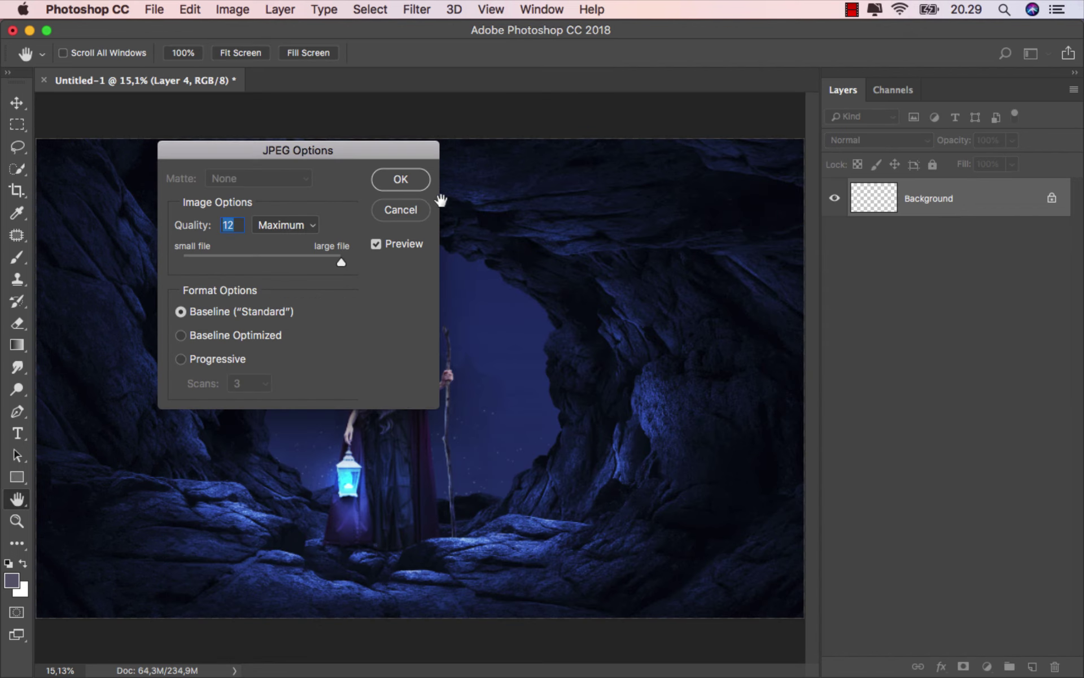
{"action": "left_click", "coordinate": [412, 179]}
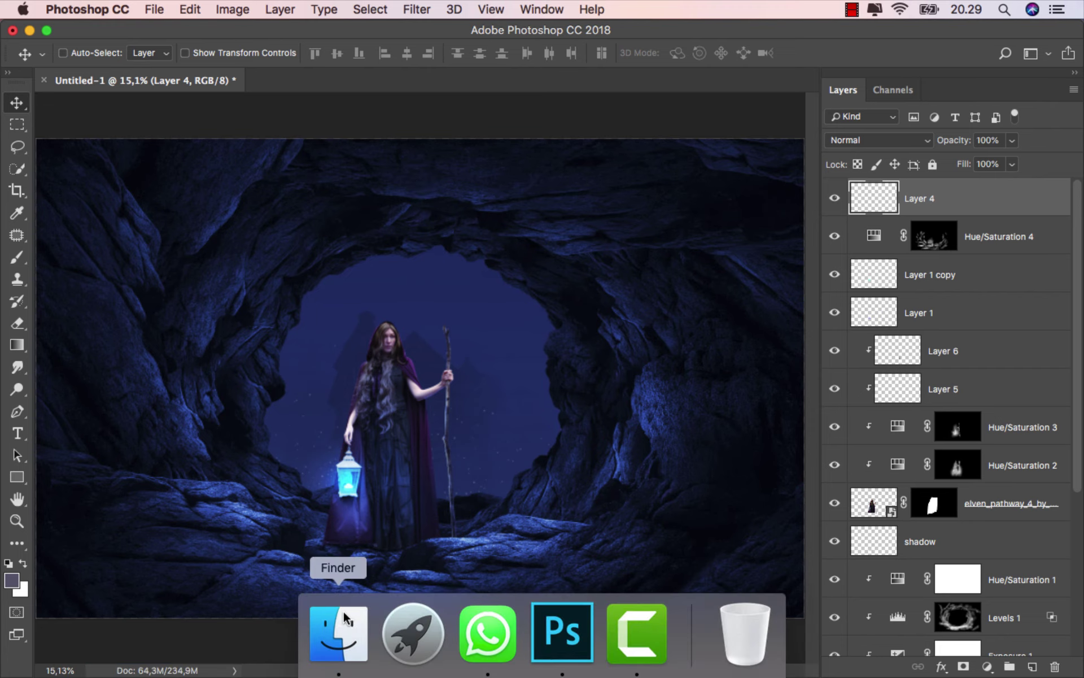
Preview ok.jpg from the untitled folder in a Finder Quick Look window
{"action": "left_click", "coordinate": [338, 633]}
{"action": "left_click", "coordinate": [715, 144]}
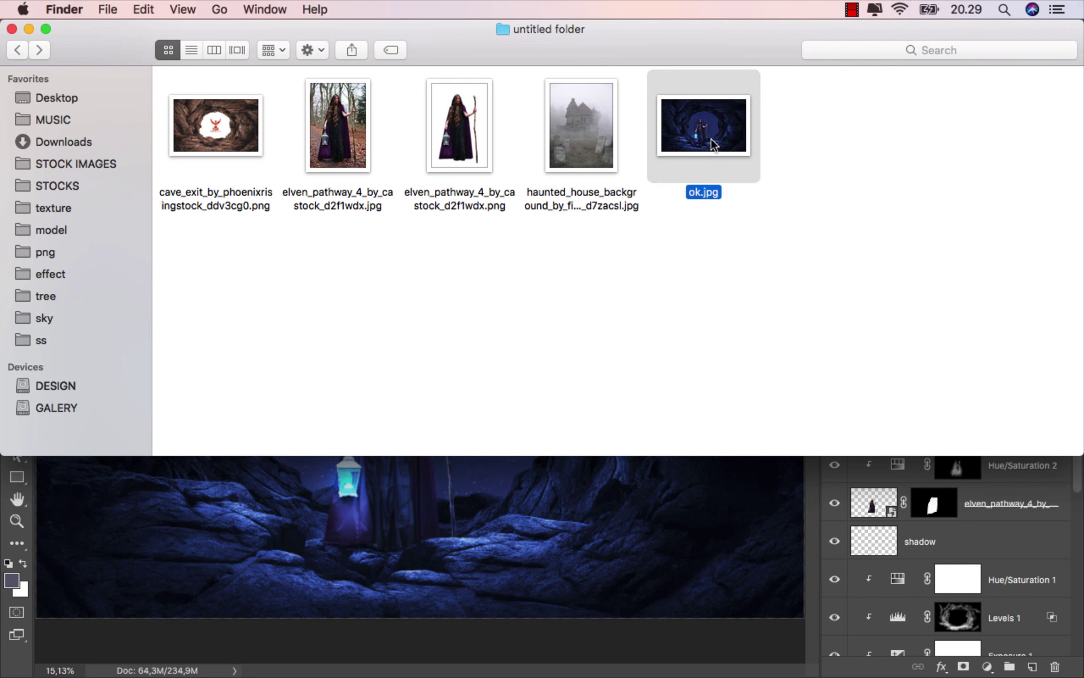
{"action": "key", "text": "space"}
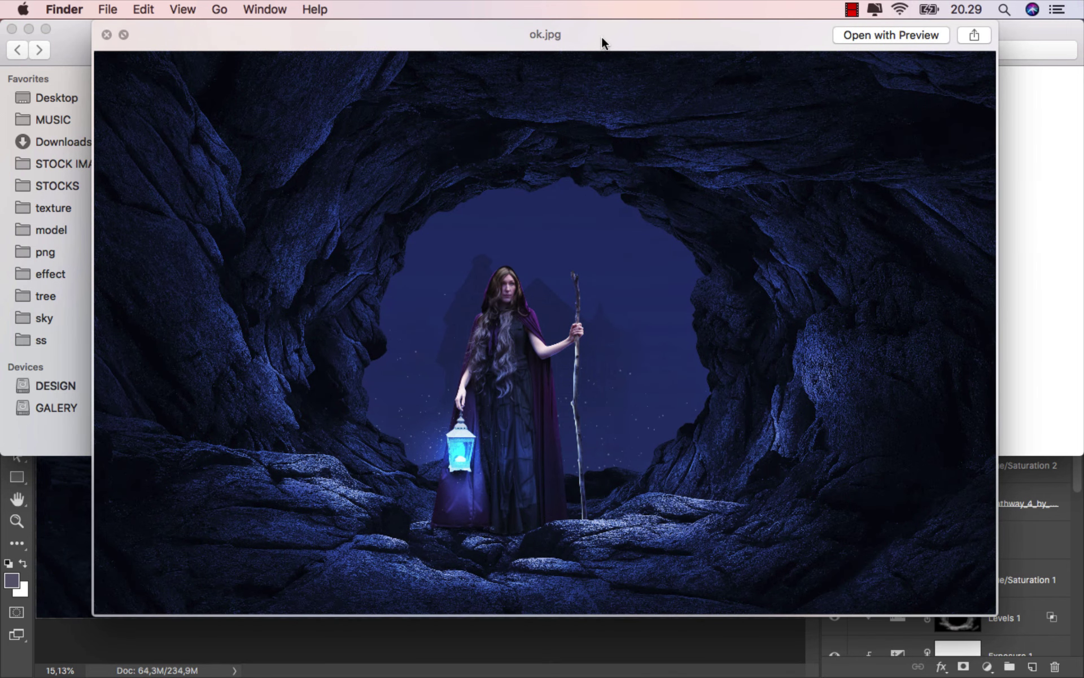